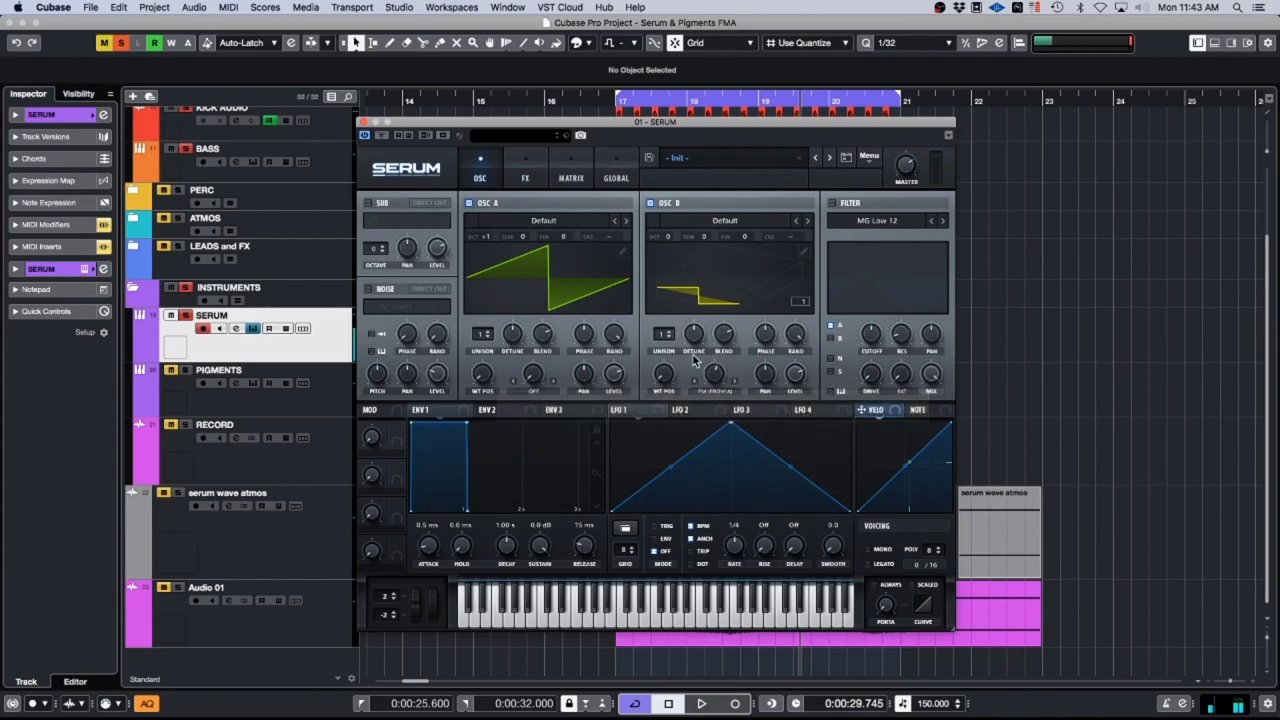
Step: Turn on Serum's MG Low 12 filter, adjust its setting, and close the plug-in window
left_click(832, 203)
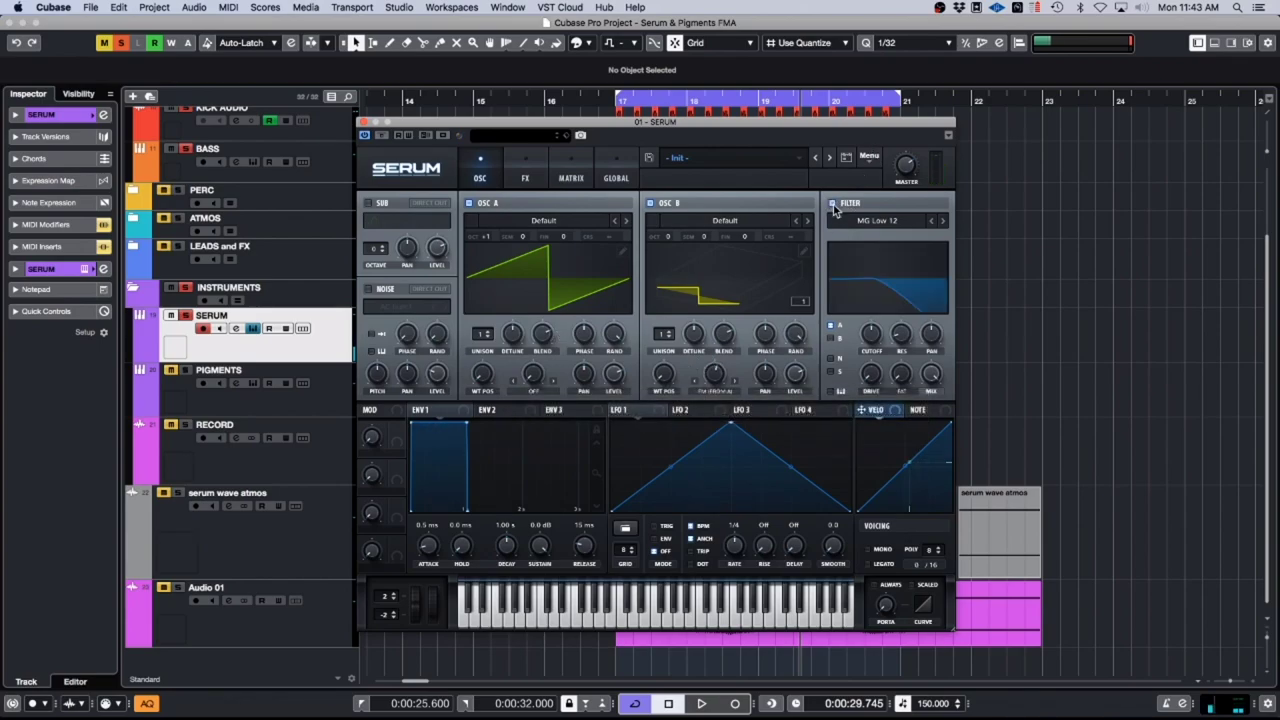
left_click_drag(876, 390, 876, 342)
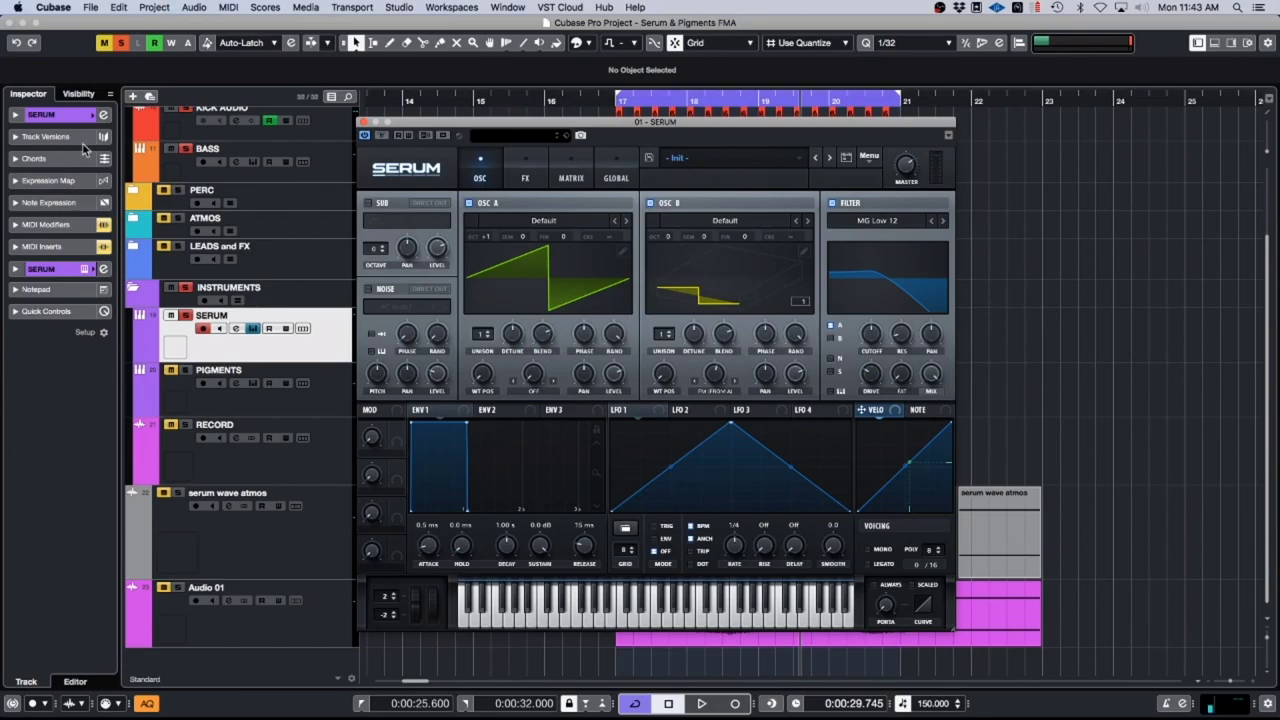
left_click(362, 122)
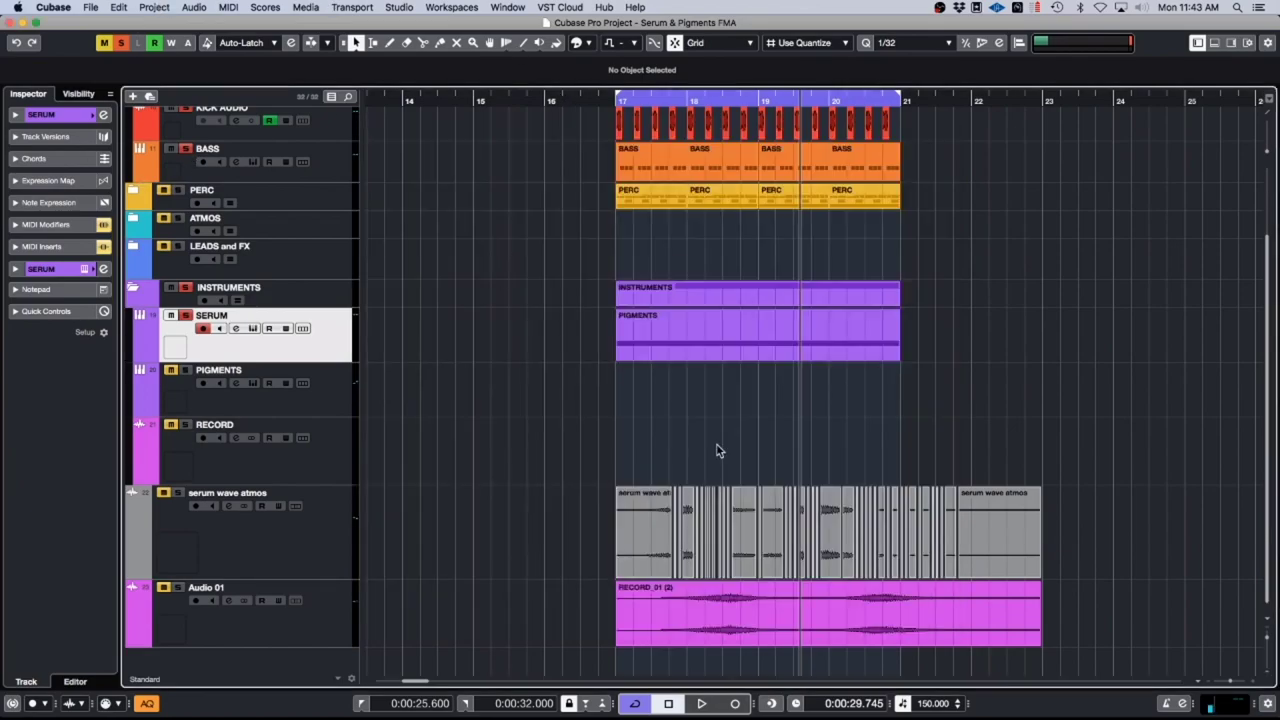
Step: Move the PIGMENTS part on the SERUM track past bar 25 and create an empty part spanning bars 17 to 21
left_click(686, 331)
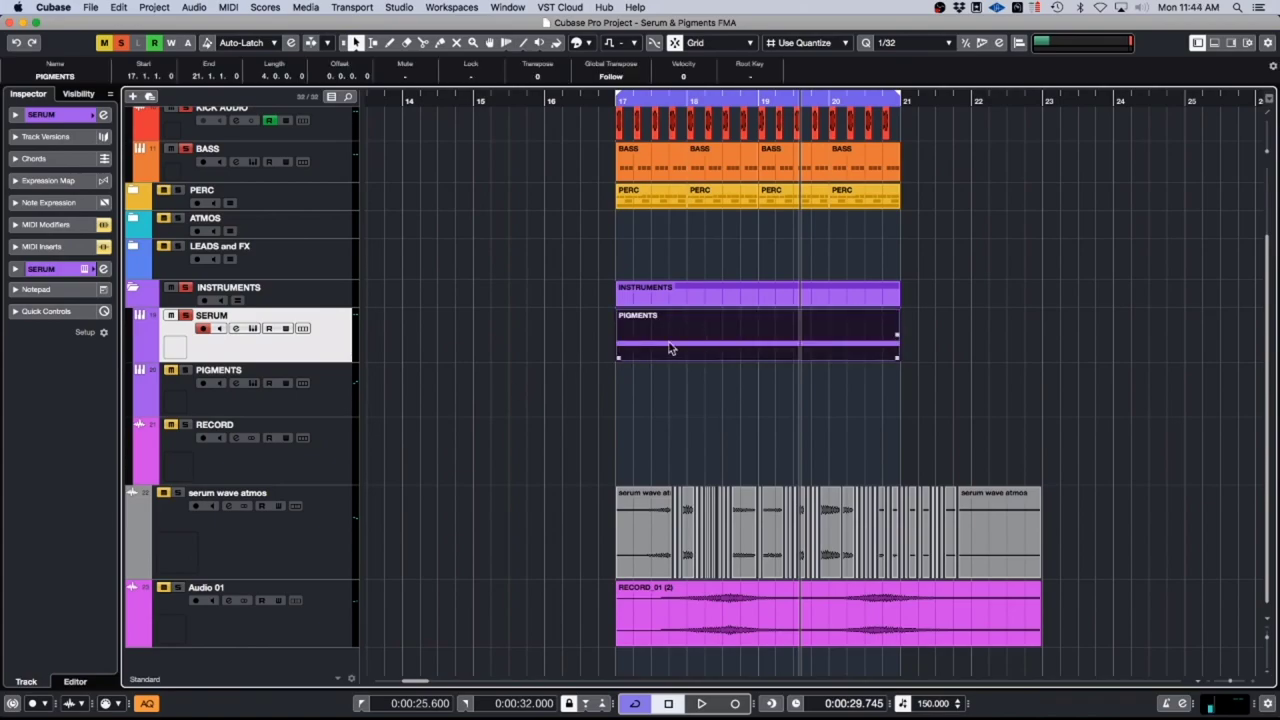
scroll(1154, 364, "right", 1)
left_click_drag(1277, 332, 1216, 338)
double_click(670, 343)
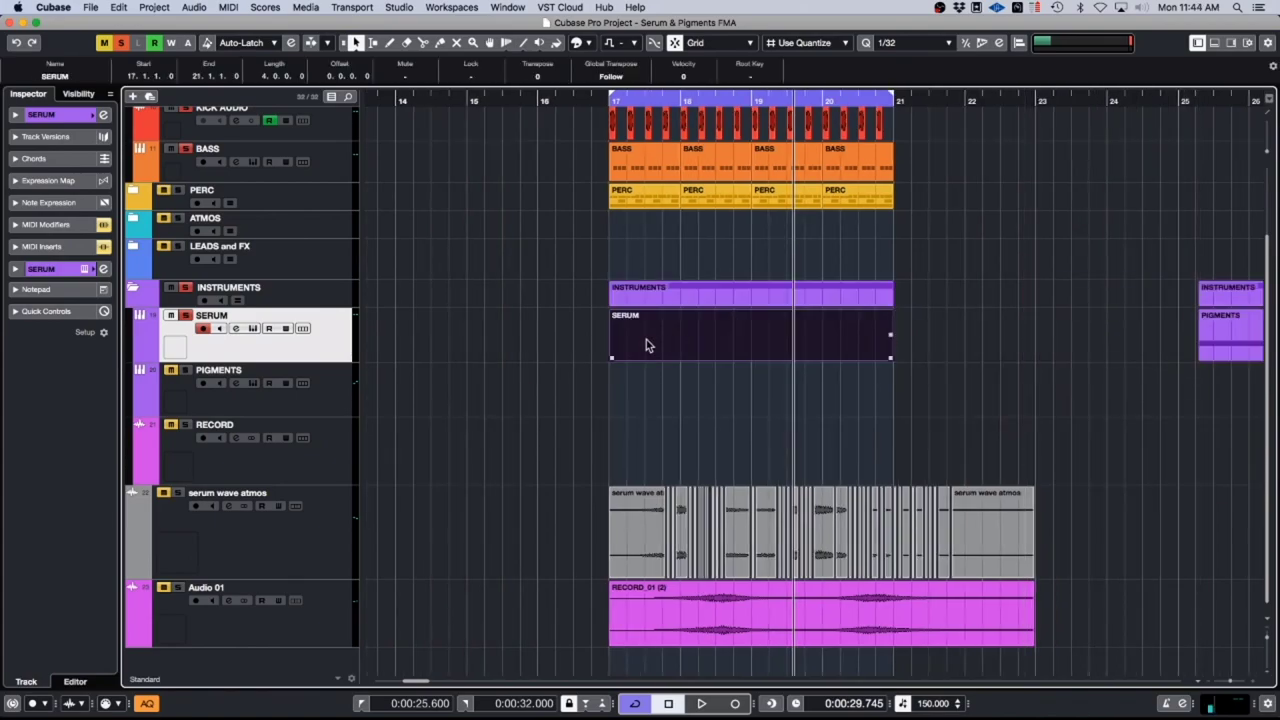
Step: Shorten the empty SERUM part to one beat, setting the grid type to Beat and the quantize preset to 1/16
left_click_drag(890, 358, 638, 371)
left_click(910, 44)
left_click(903, 31)
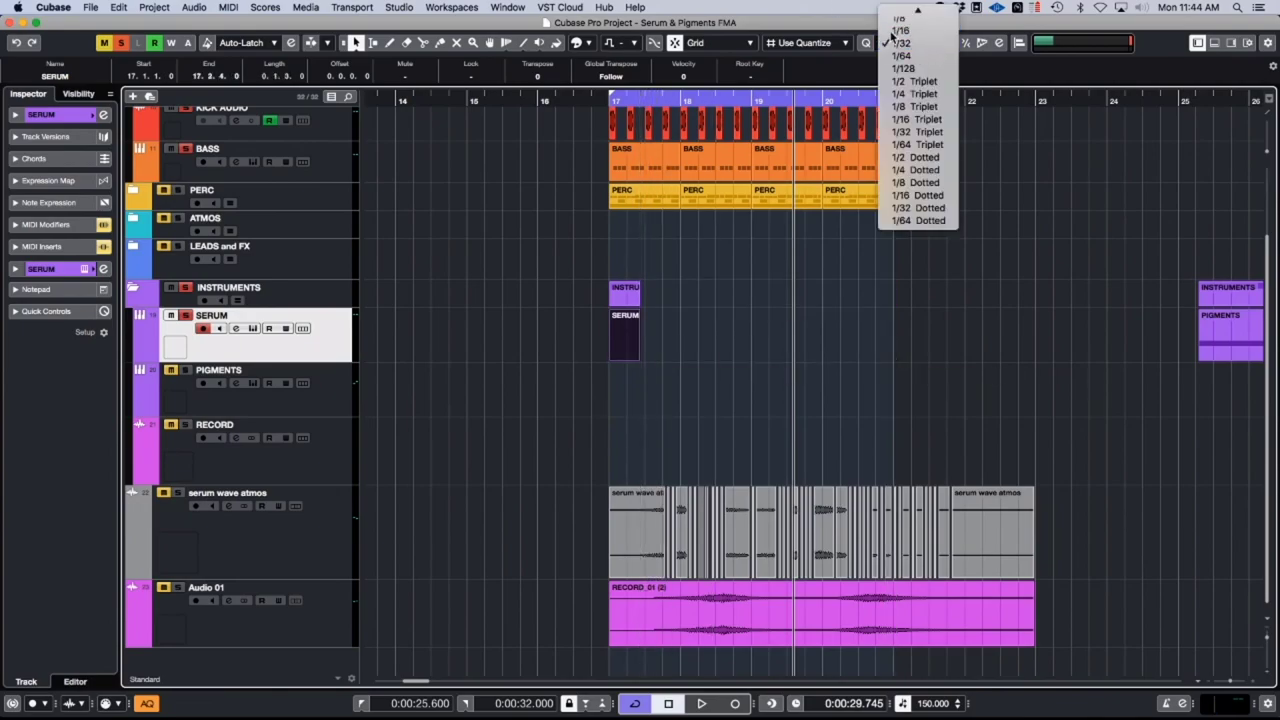
left_click(822, 42)
left_click(623, 372)
mouse_move(637, 357)
left_mouse_down()
mouse_move(680, 364)
mouse_move(619, 357)
left_mouse_up()
left_click(829, 45)
left_click(812, 56)
Step: Open the one-beat SERUM part for note editing and draw four consecutive 1/16 notes on D#0
double_click(619, 357)
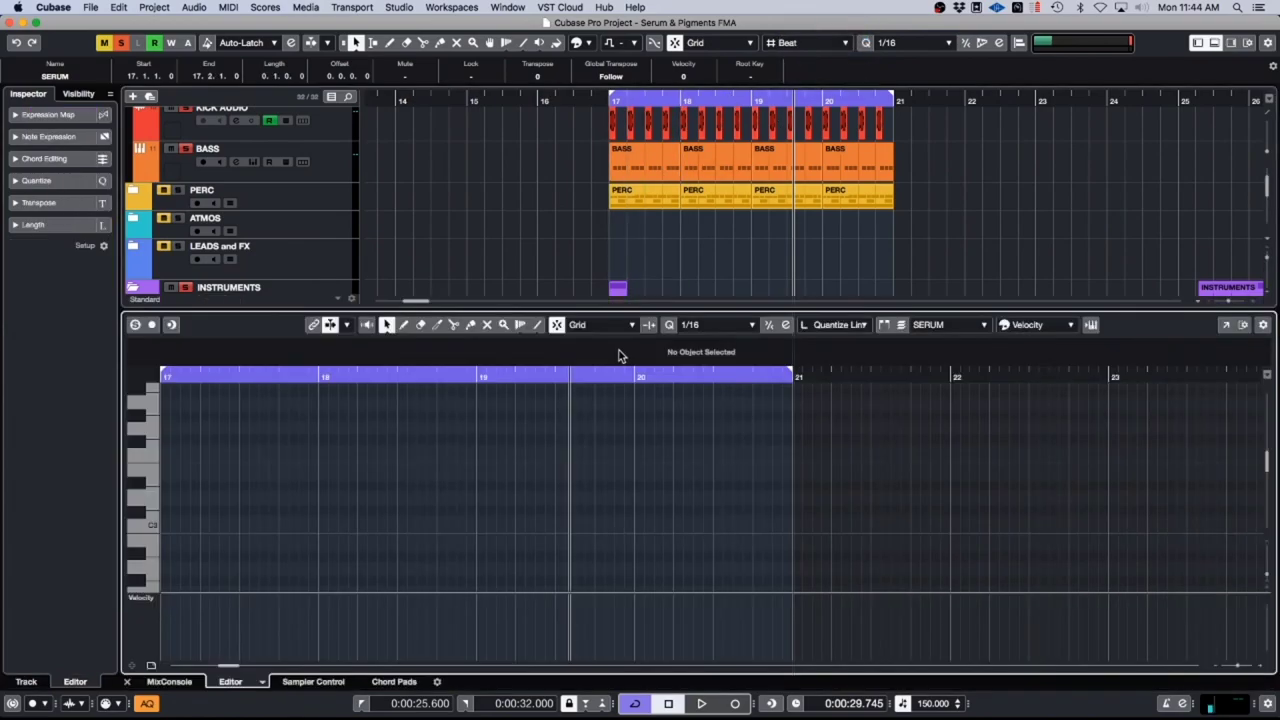
scroll(152, 560, "down", 10)
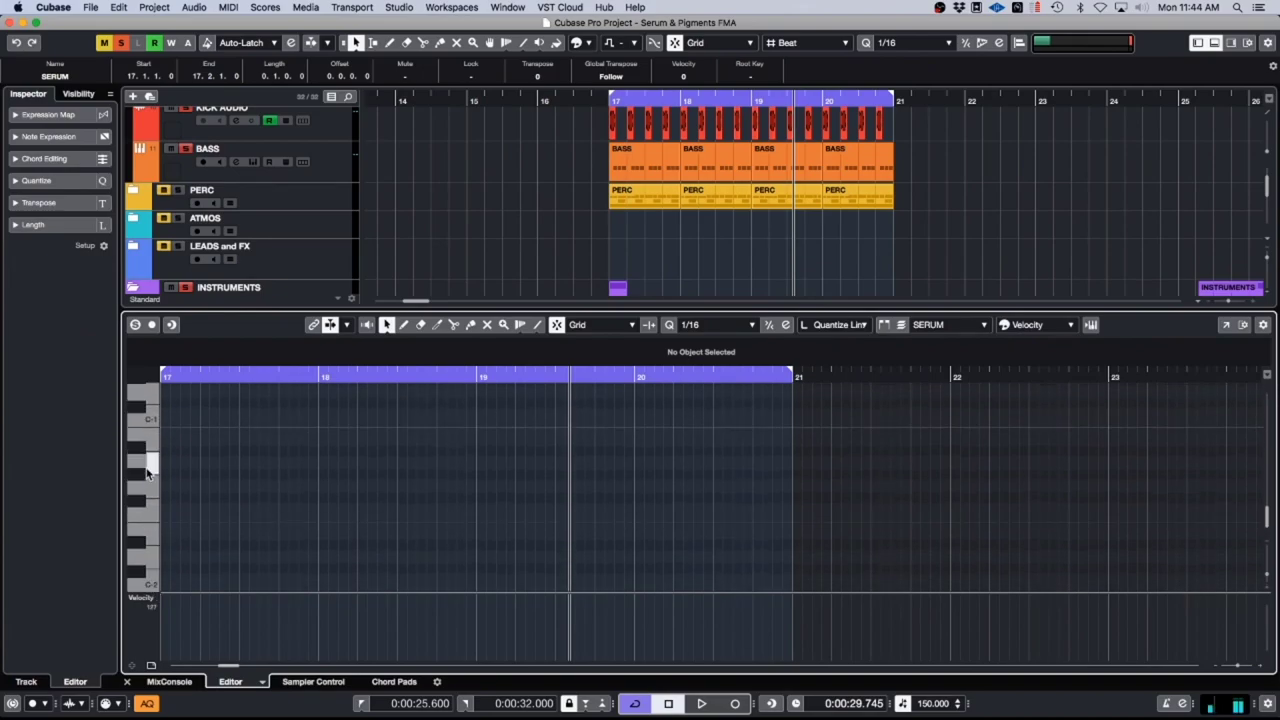
scroll(147, 480, "up", 3)
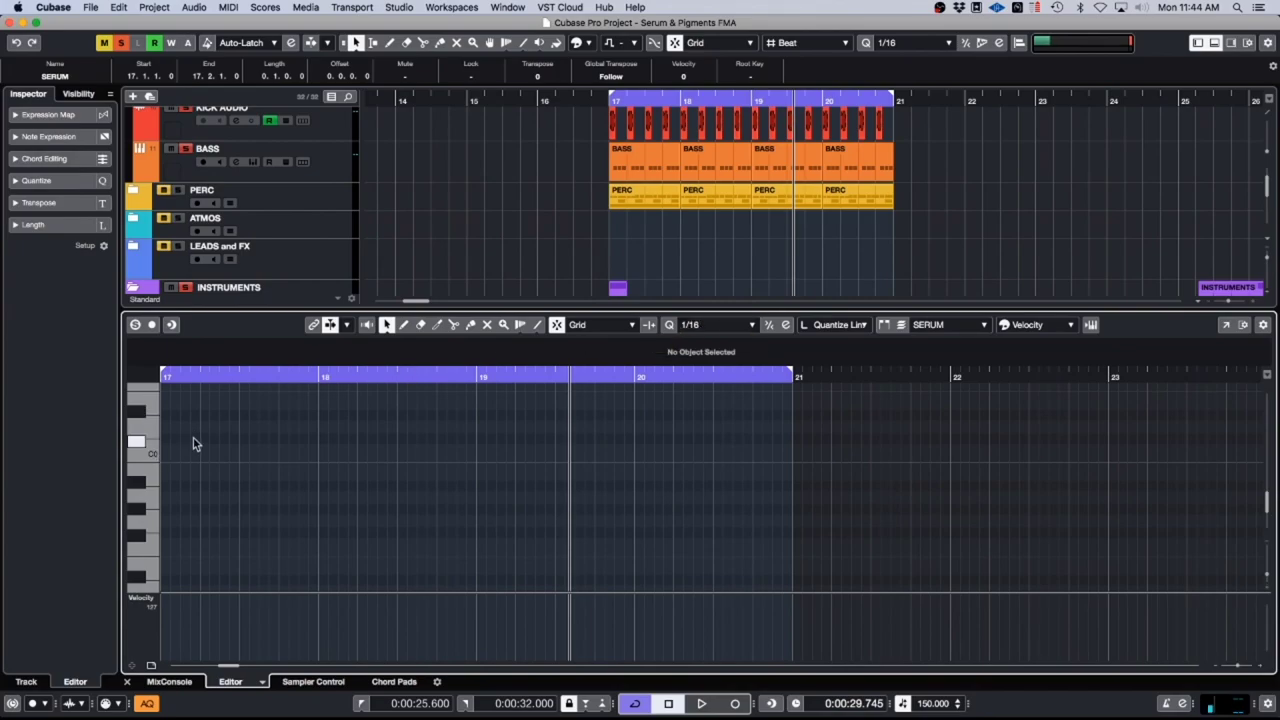
left_click(140, 411)
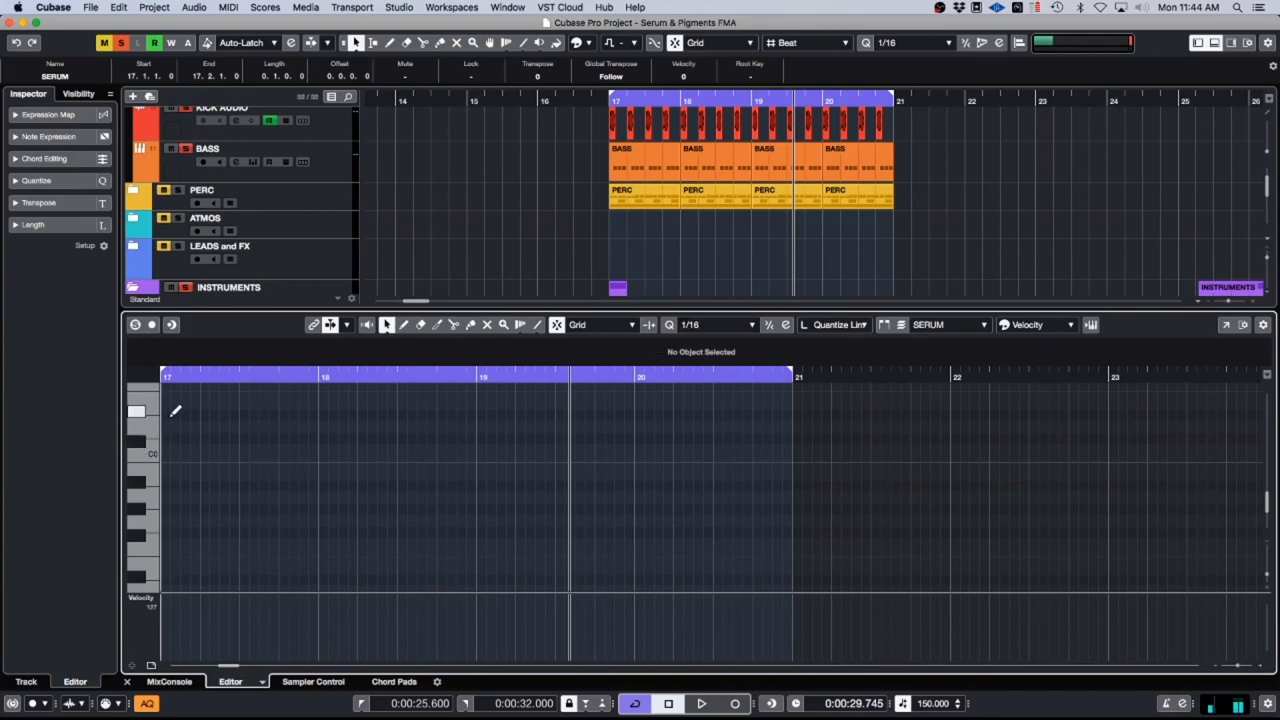
left_click(165, 414, "alt")
left_click(176, 414, "alt")
left_click_drag(184, 414, 196, 414)
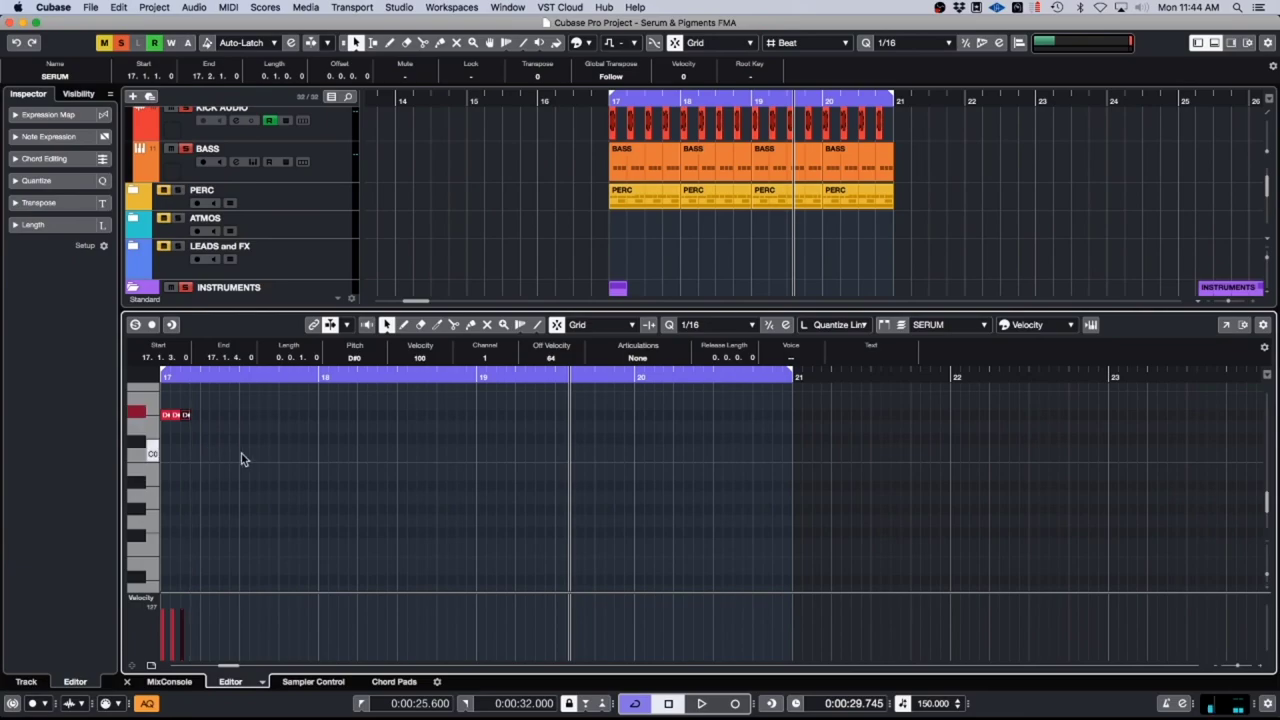
scroll(243, 454, "left", 4)
left_click(512, 414, "alt")
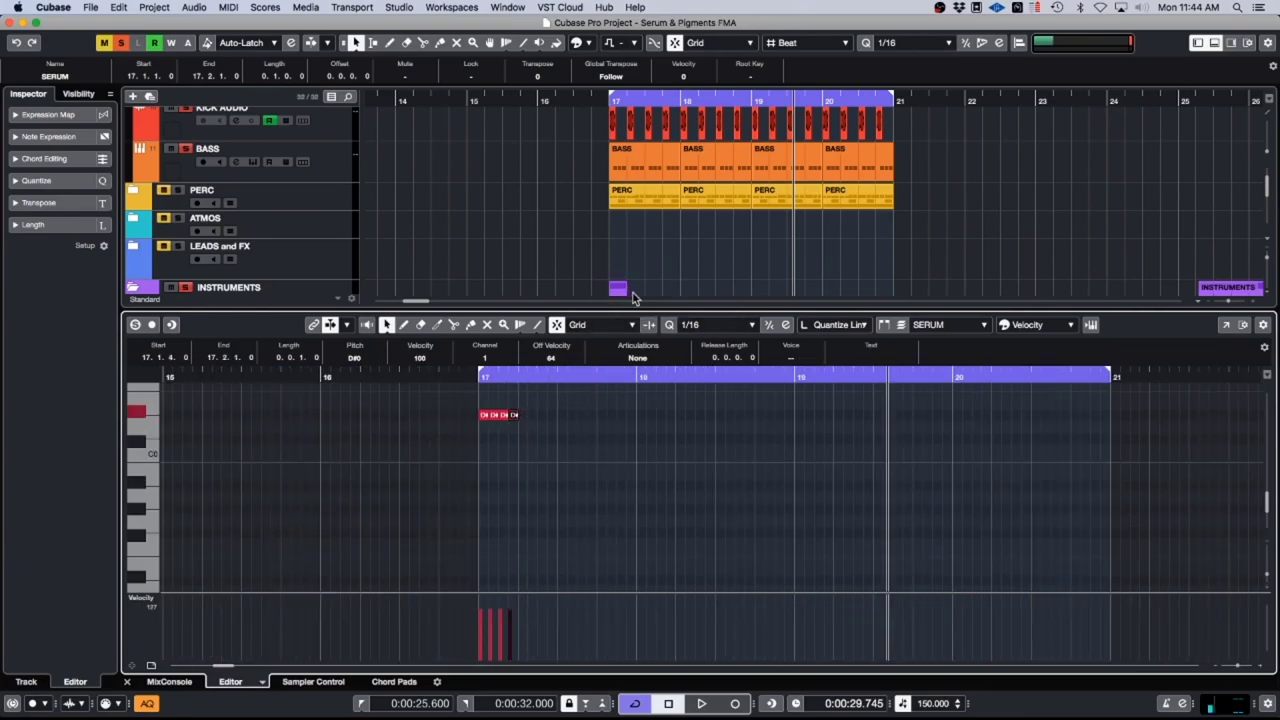
Step: Enlarge the arrangement area and duplicate the one-beat SERUM part three times to fill bar 17
left_click_drag(631, 314, 629, 447)
double_click(621, 350)
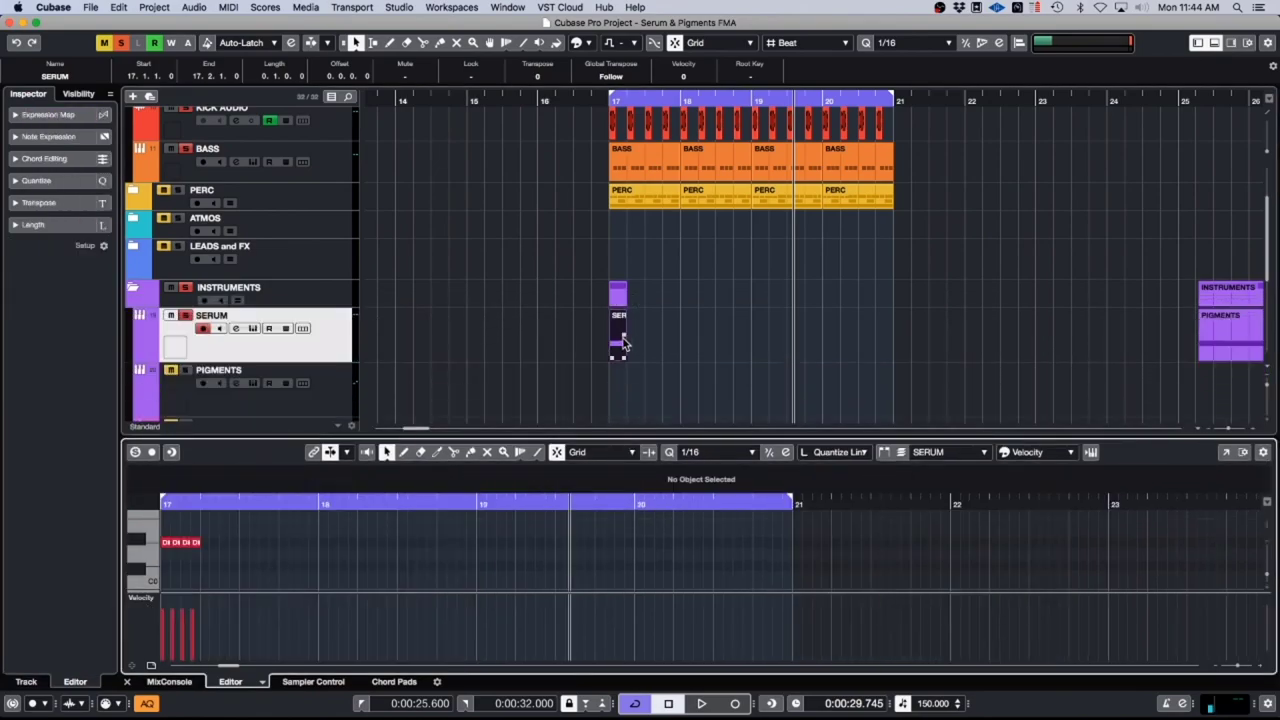
left_click(617, 345)
key("super+d")
key("super+d")
key("super+d")
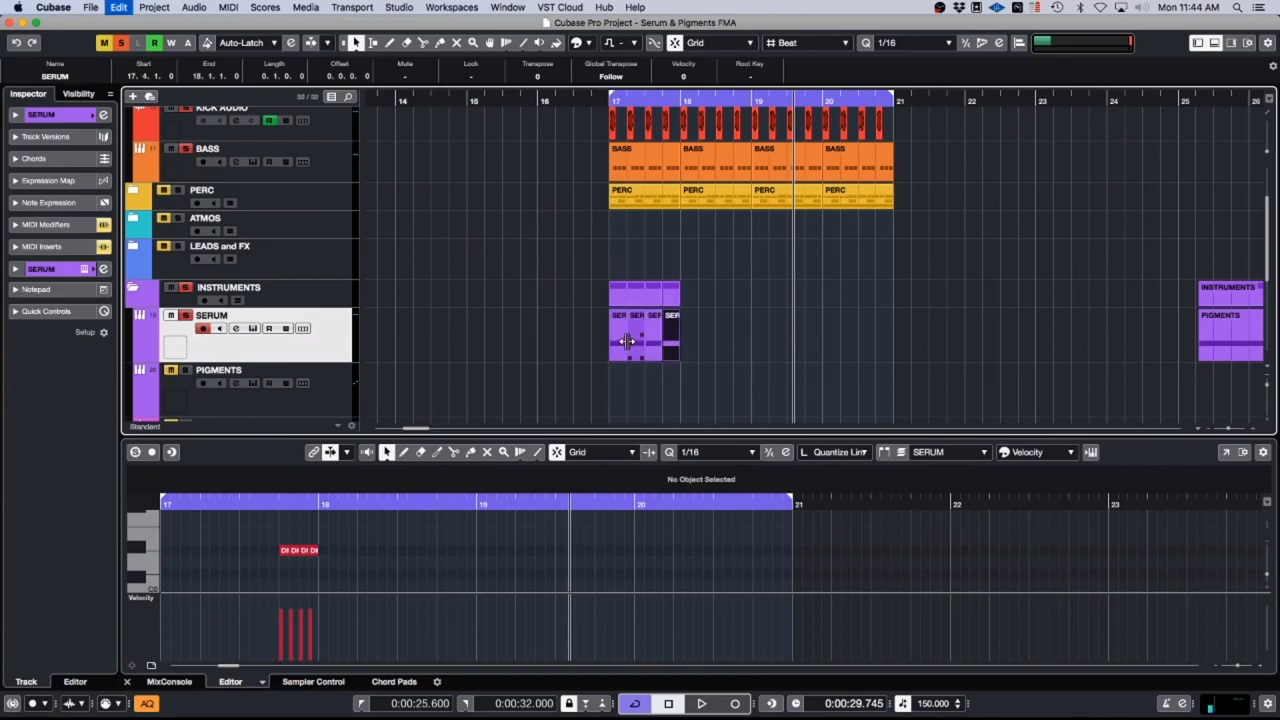
Step: Glue the four one-beat SERUM parts into a single one-bar part
left_click_drag(705, 336, 595, 332)
key("4")
left_click(646, 320, "alt")
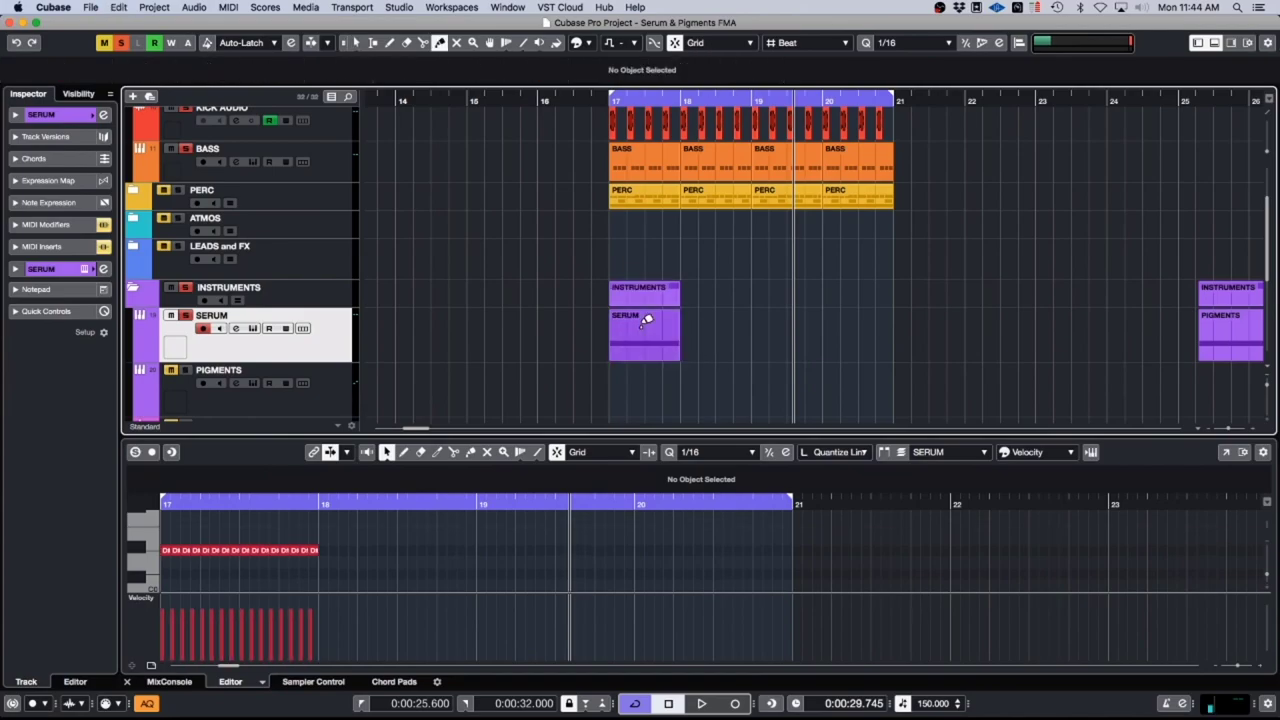
key("1")
Step: Shorten all D#0 notes in the SERUM part to 90 ticks using 1/128 quantize, and return the quantize preset to 1/16
left_click_drag(351, 577, 186, 523)
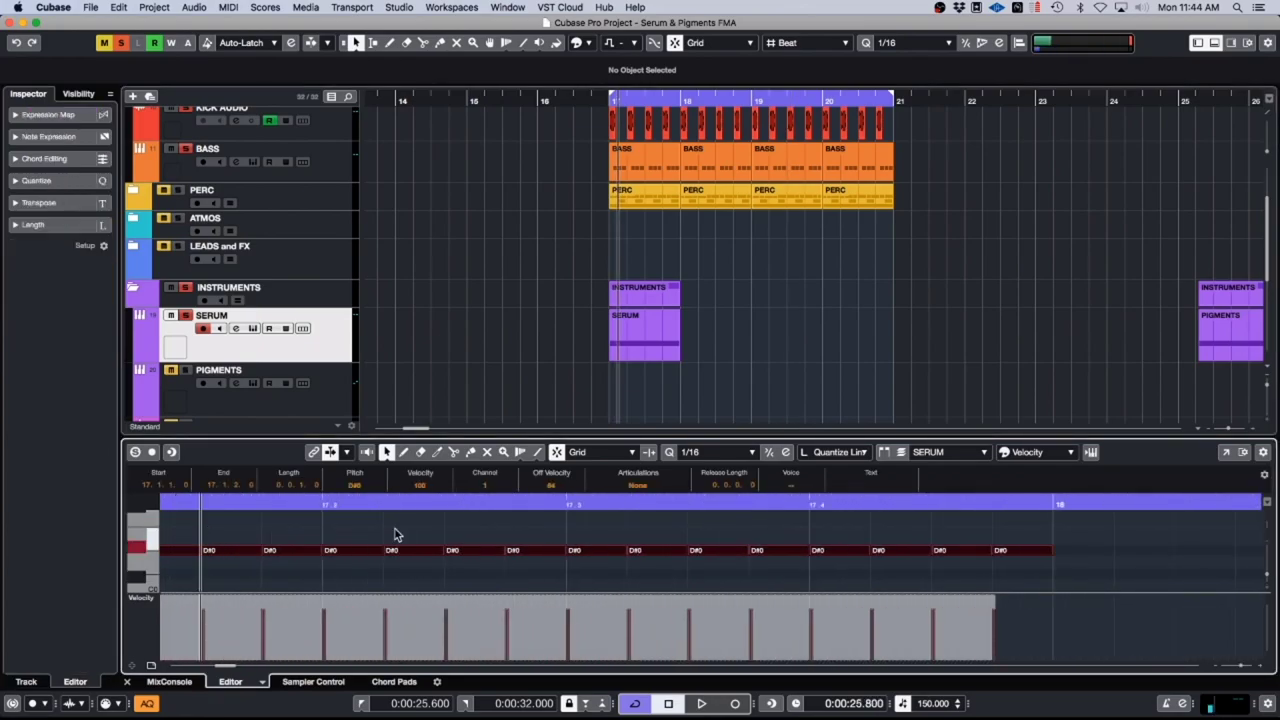
left_click(720, 454)
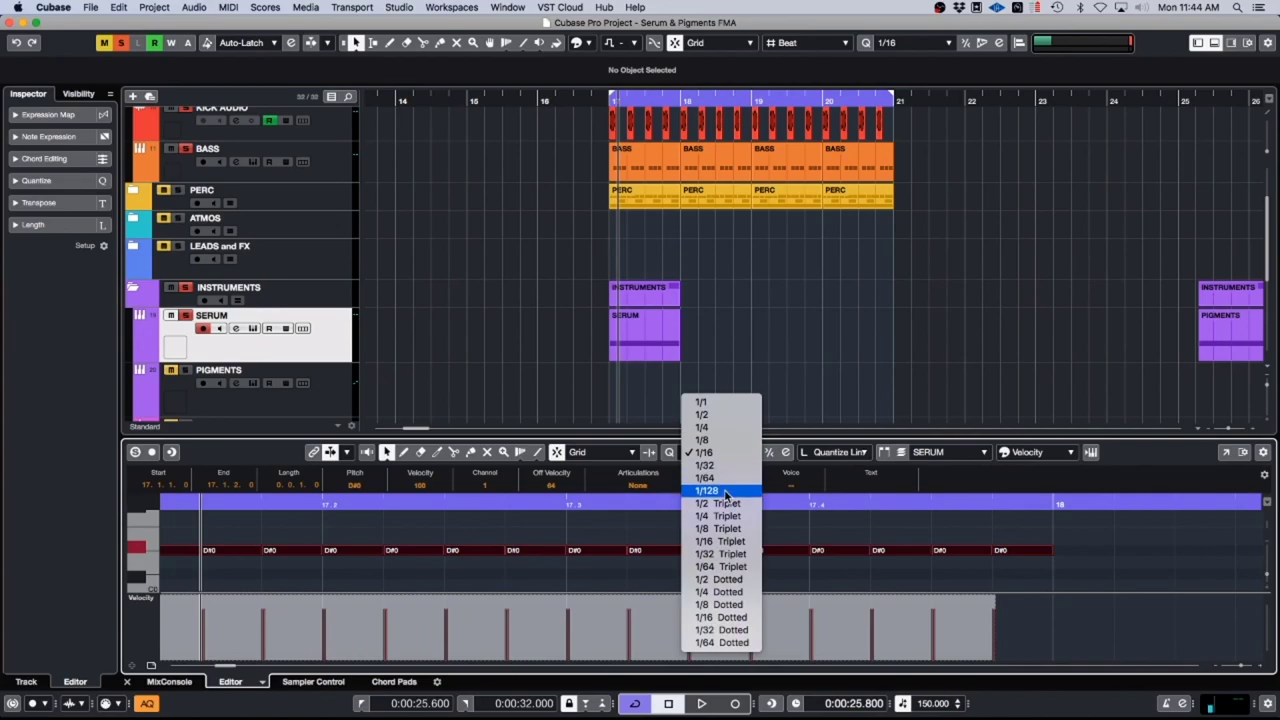
left_click(716, 491)
left_click_drag(744, 553, 738, 553)
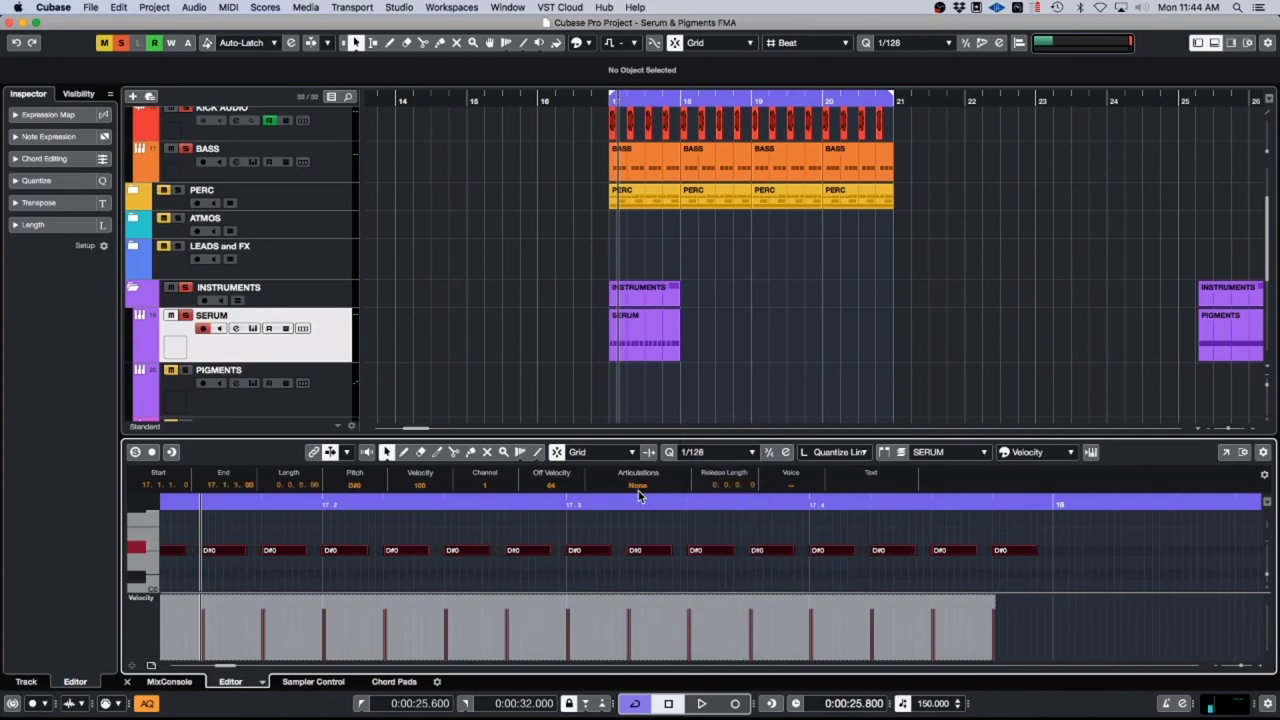
left_click(731, 451)
left_click(721, 414)
Step: Duplicate the one-bar SERUM part through bar 20 and delete the extra copy at bar 21
left_click(672, 336)
key("super+d")
key("super+d")
key("super+d")
key("super+d")
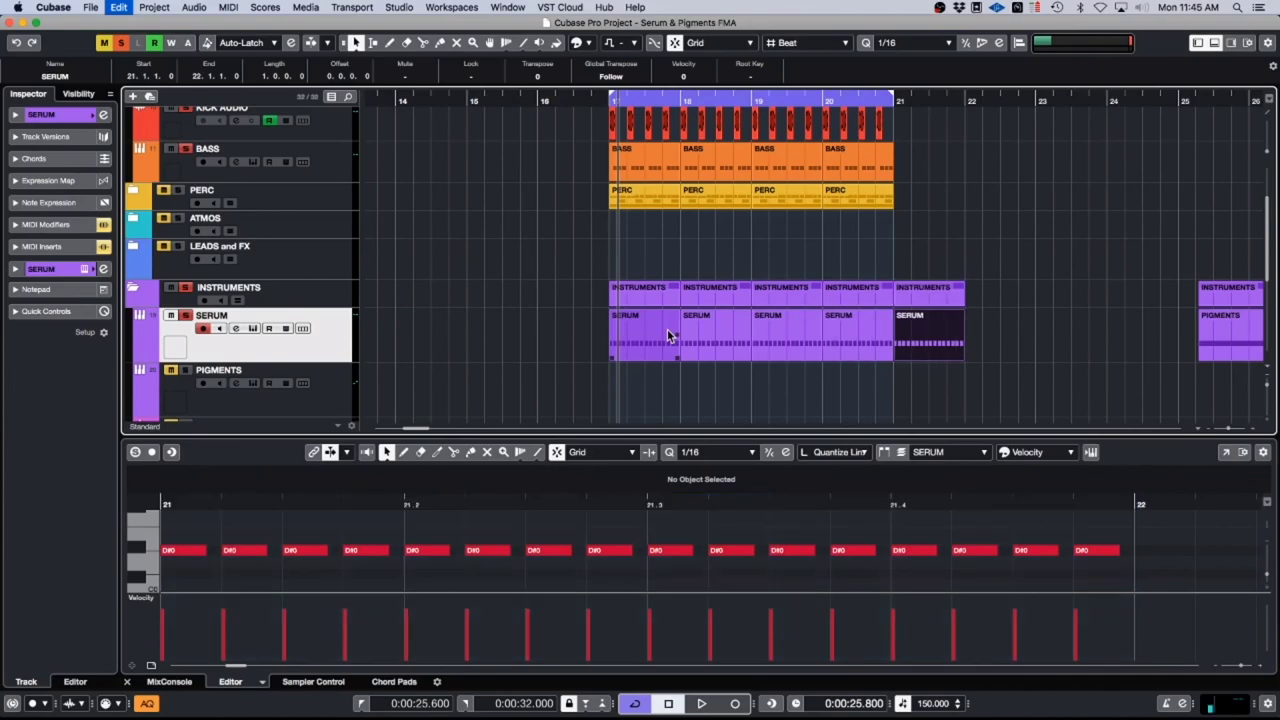
left_click(997, 338)
left_click_drag(932, 340, 932, 338)
key("Delete")
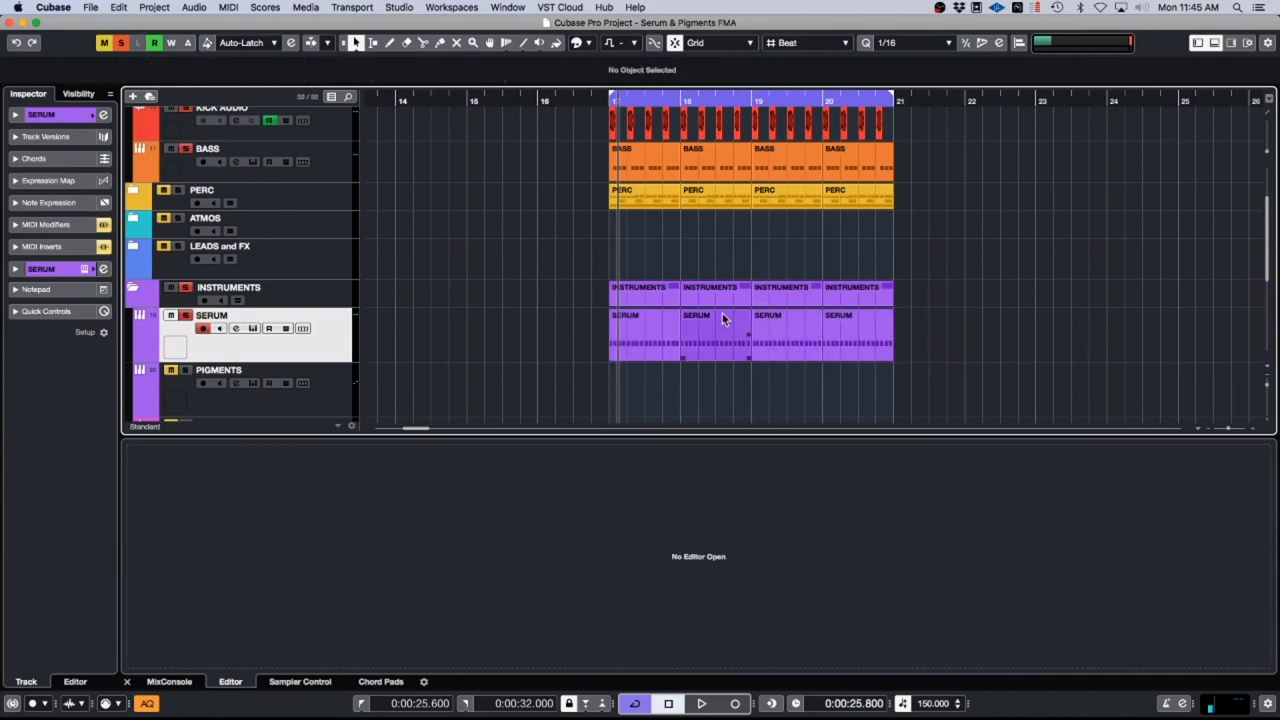
Step: Play back the SERUM pattern with the kick and bass, and open the SERUM track's instrument window
key("space")
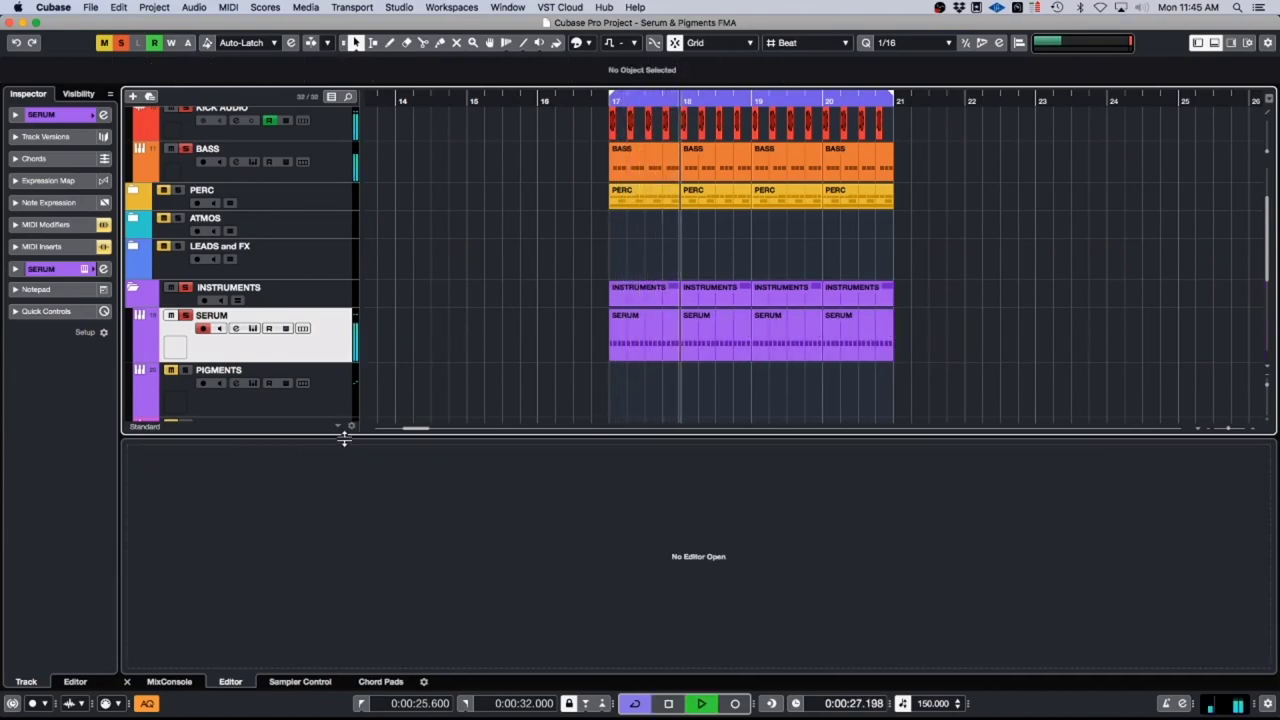
key("space")
left_click(88, 269)
left_click(80, 290)
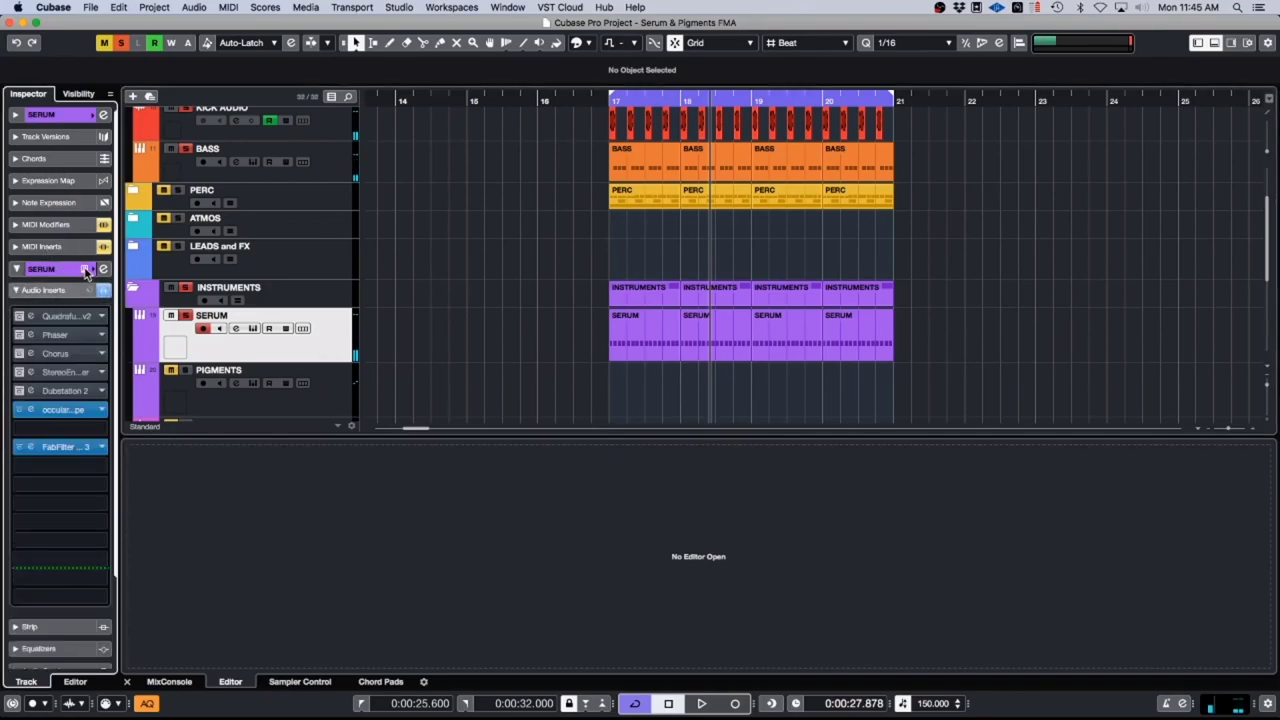
left_click(90, 114)
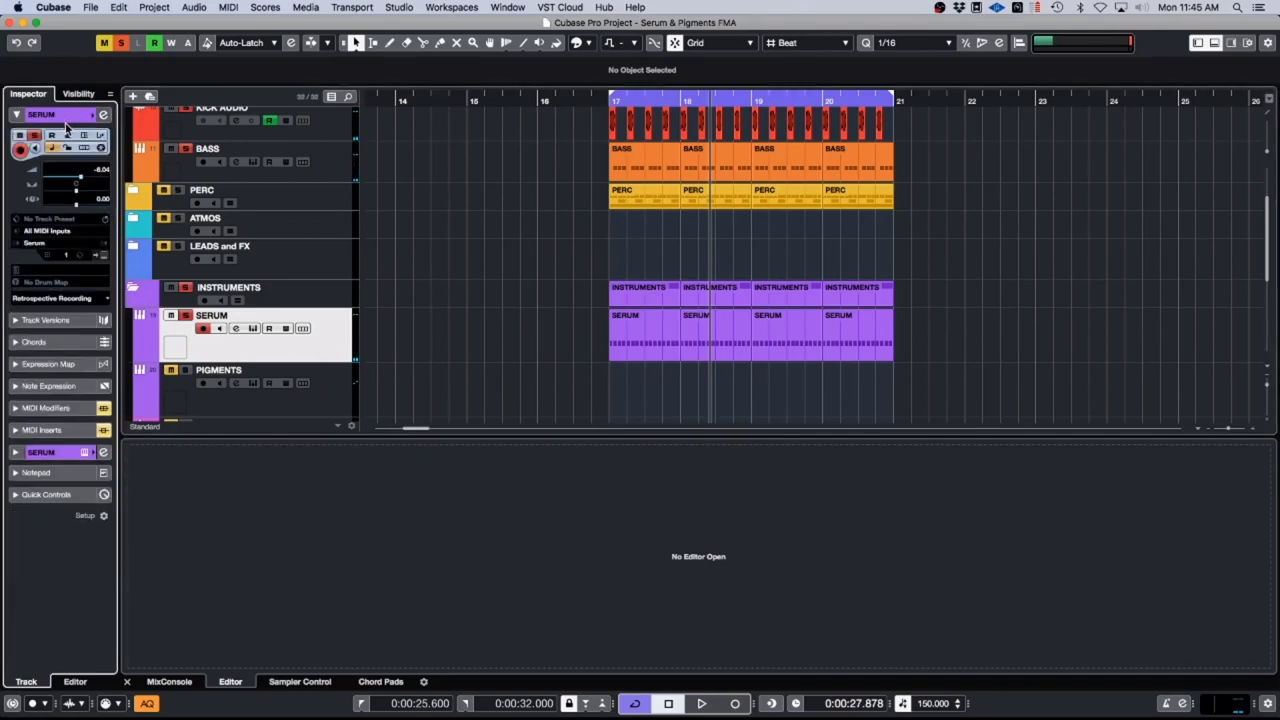
left_click(86, 452)
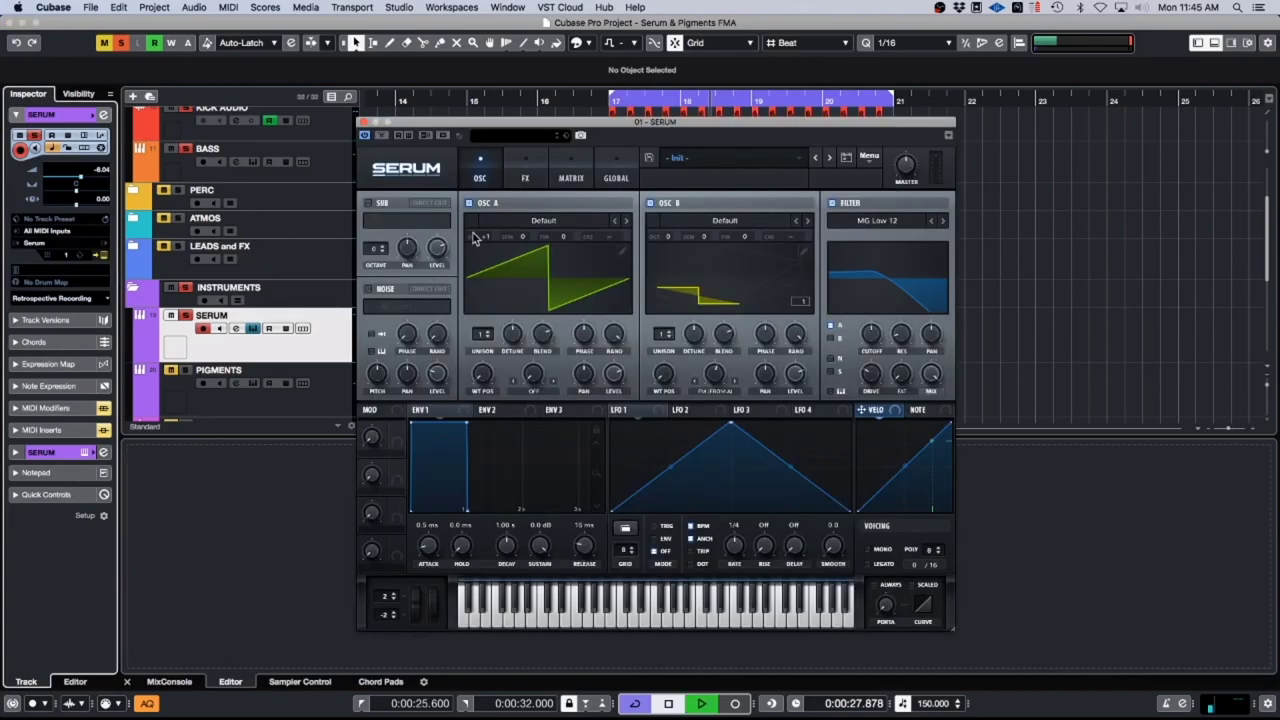
Step: Take the kick and bass out of solo during playback, hide the empty lower editor, and close the Serum window
key("space")
scroll(205, 218, "up", 3)
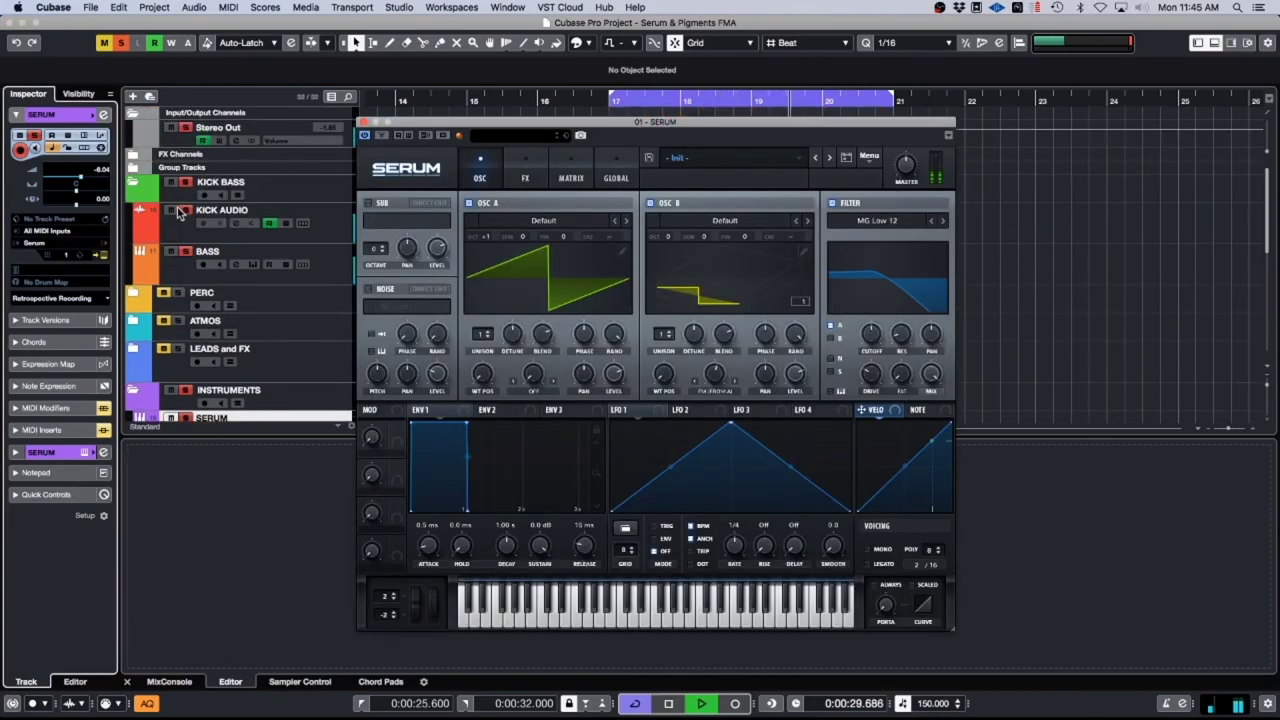
left_click_drag(660, 121, 817, 173)
left_click(326, 438)
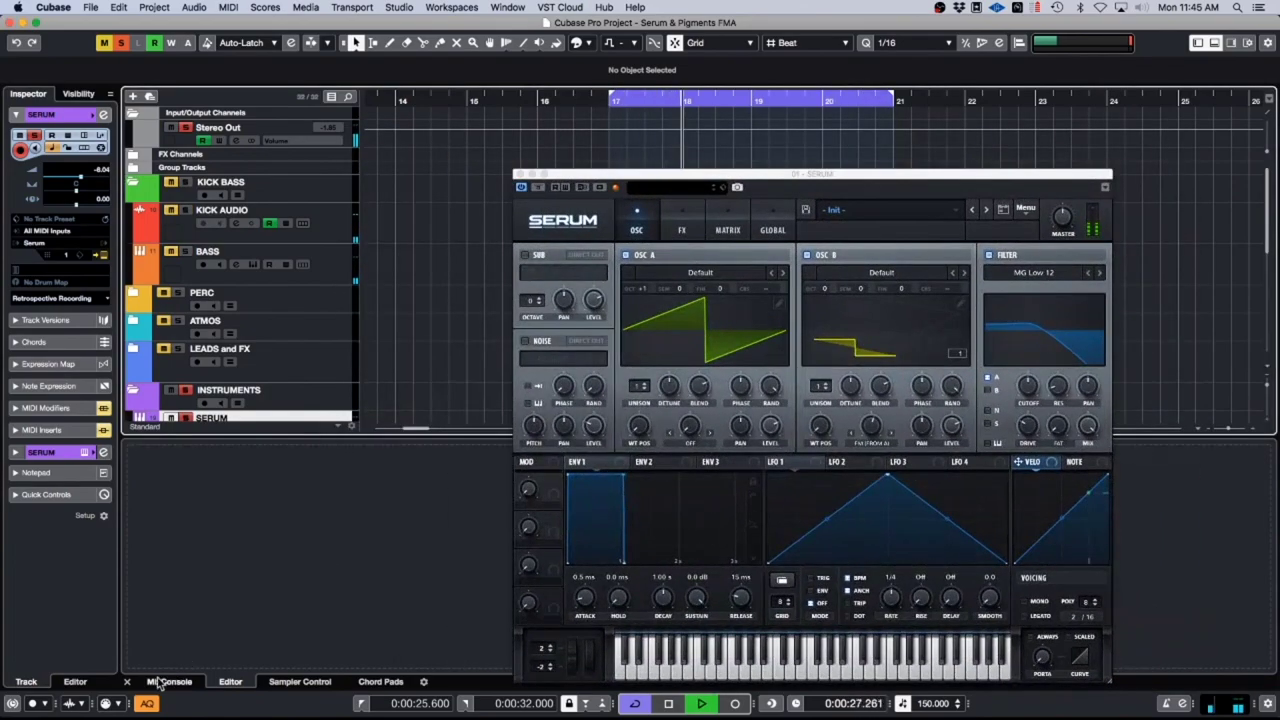
left_click(127, 681)
key("space")
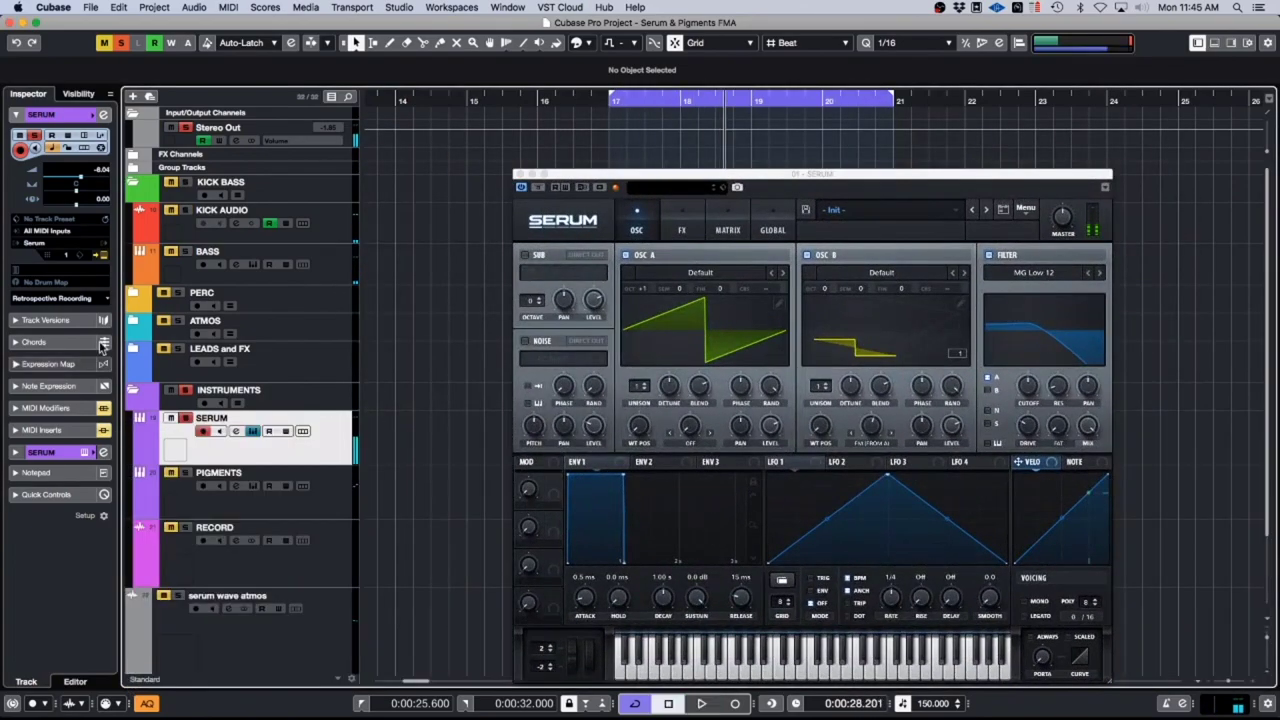
left_click(520, 174)
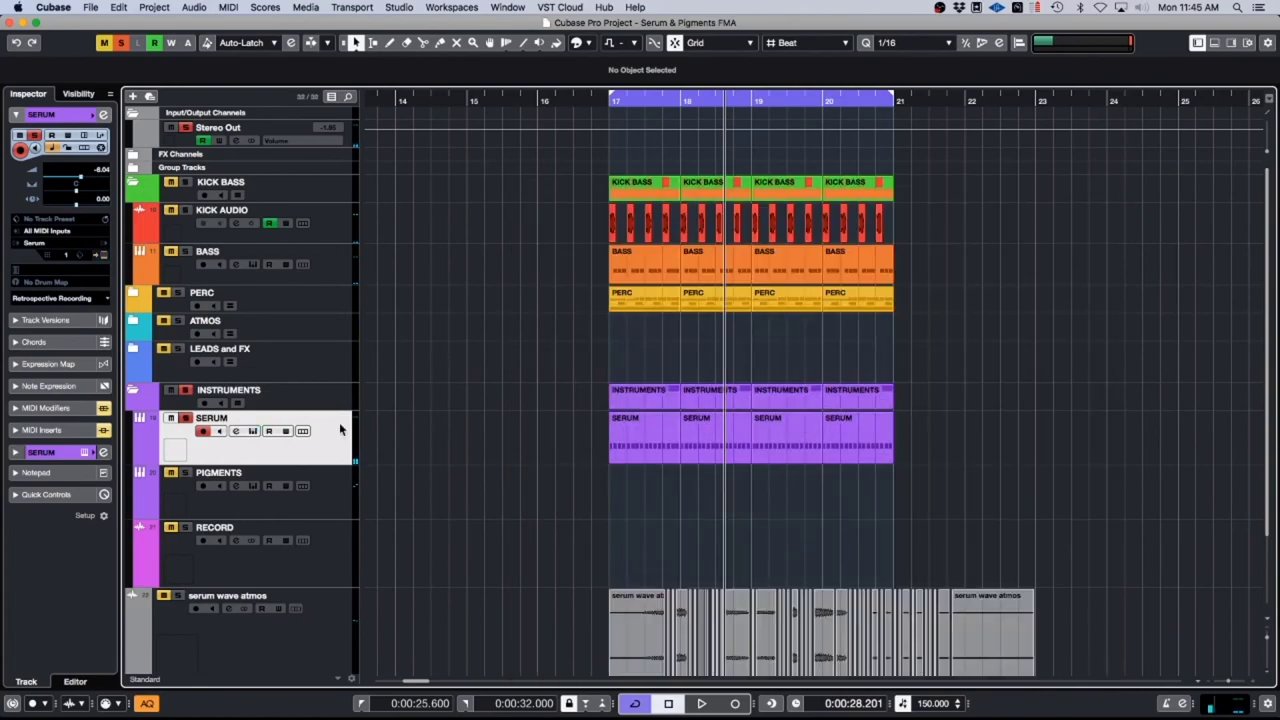
Step: Show the MIDI Modifiers settings for the SERUM track
left_click(57, 410)
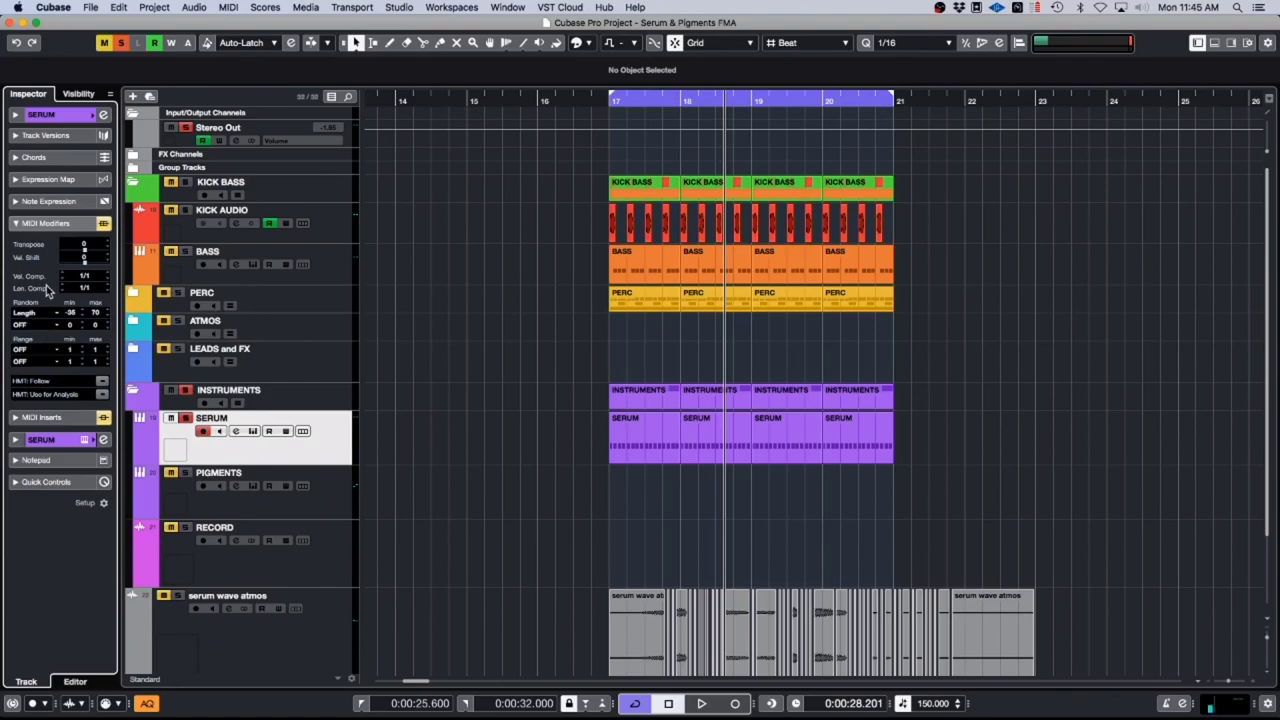
left_click(48, 225)
left_click(48, 225)
Step: Try a transpose of -6 on the SERUM track, audition the transposition during playback, and return it to 0
scroll(95, 250, "down", 3)
scroll(96, 252, "down", 4)
key("space")
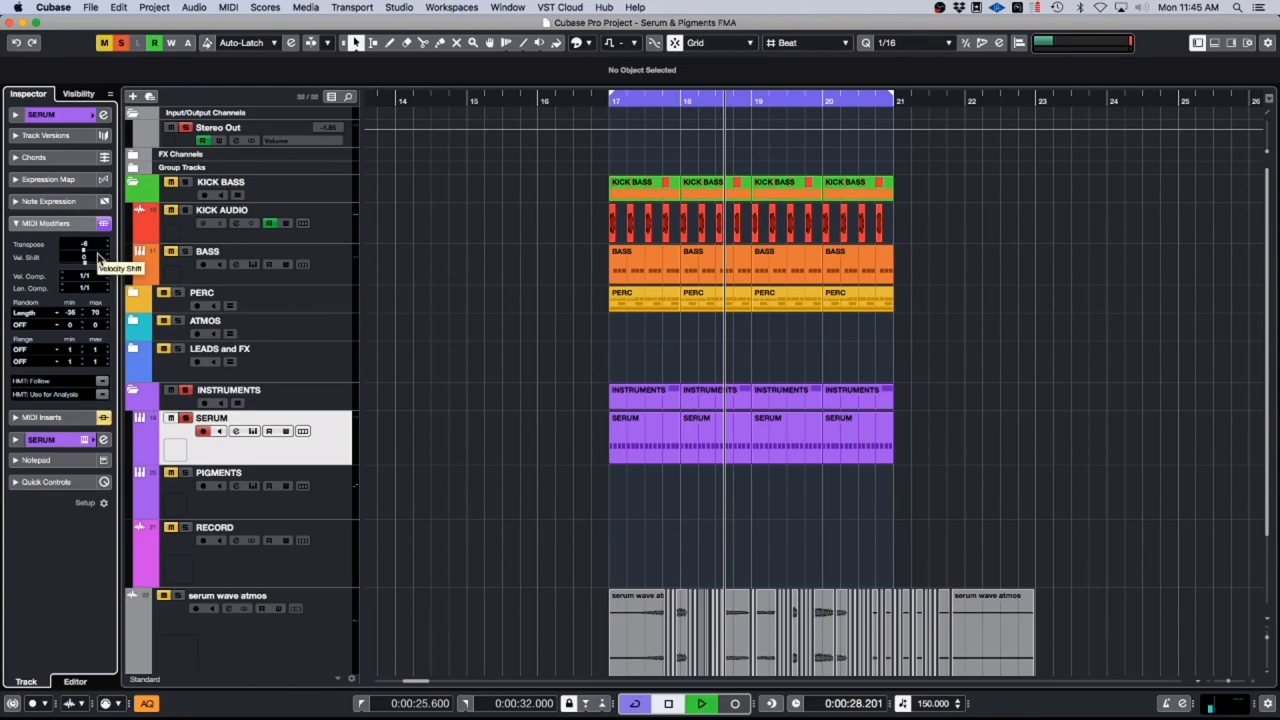
scroll(99, 248, "up", 4)
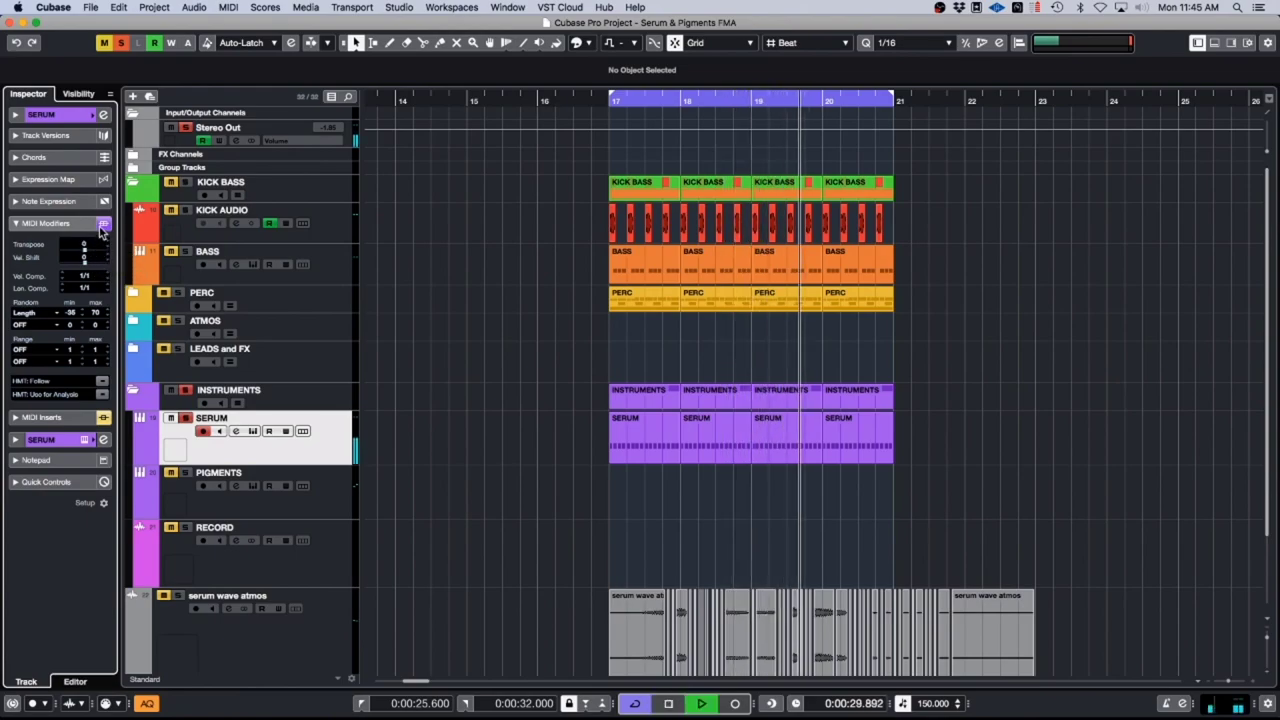
left_click_drag(101, 239, 100, 228)
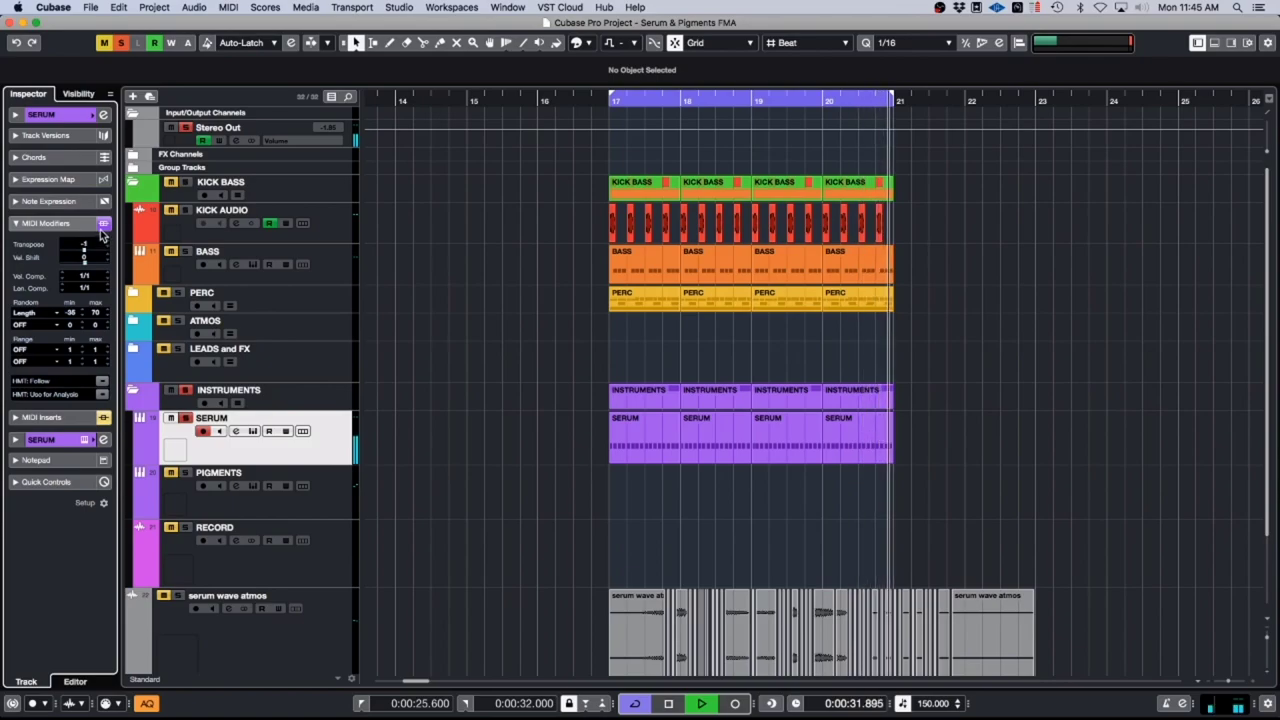
key("space")
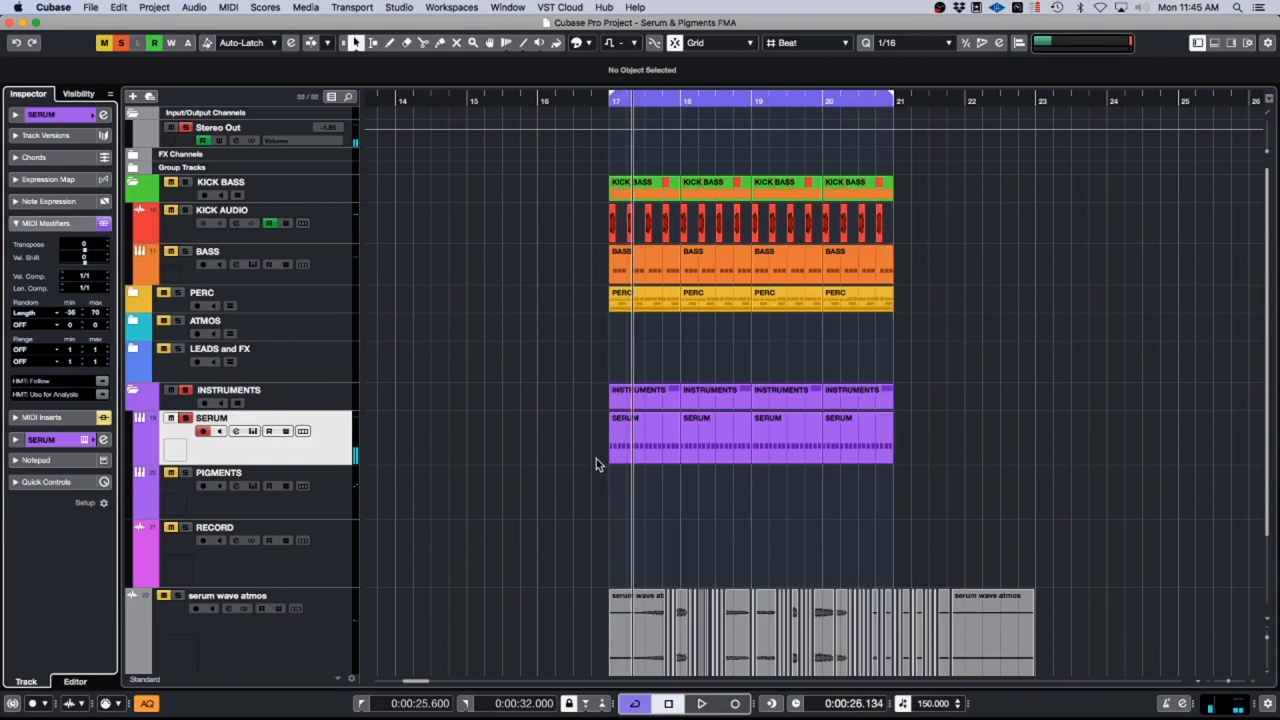
Step: Set the SERUM track's first Random modifier from Length to OFF
left_click(38, 313)
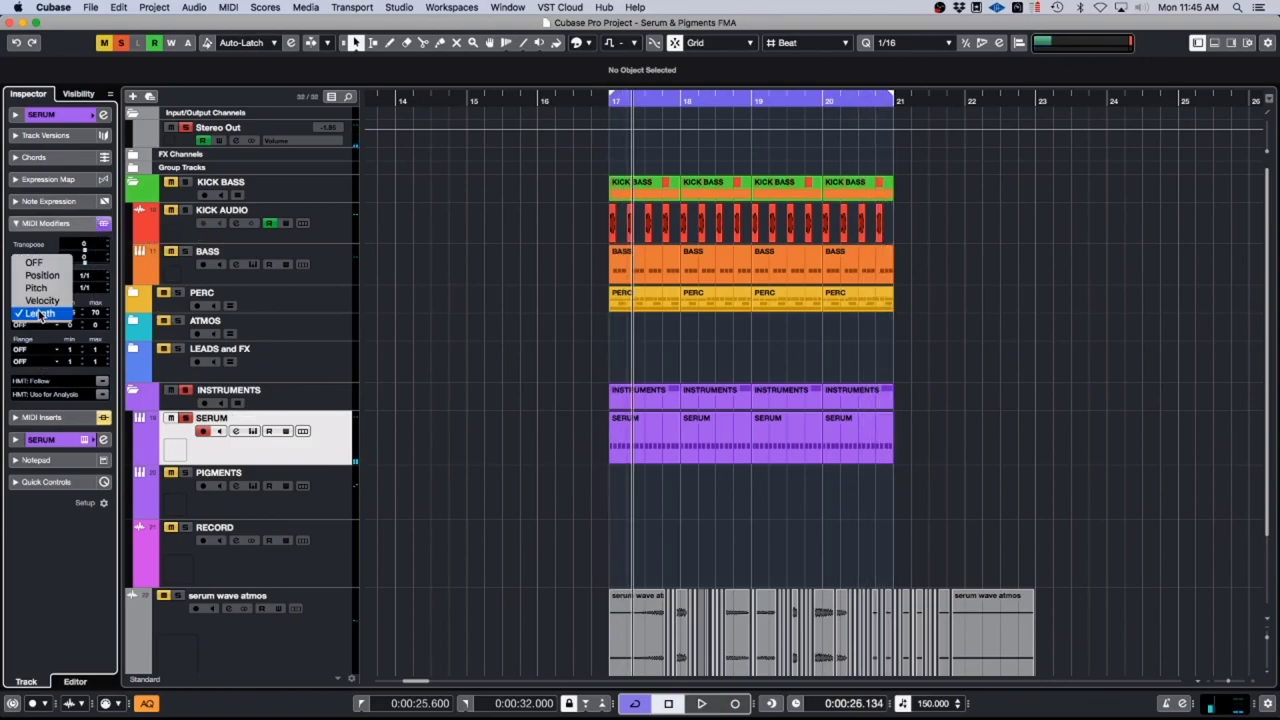
left_click(30, 261)
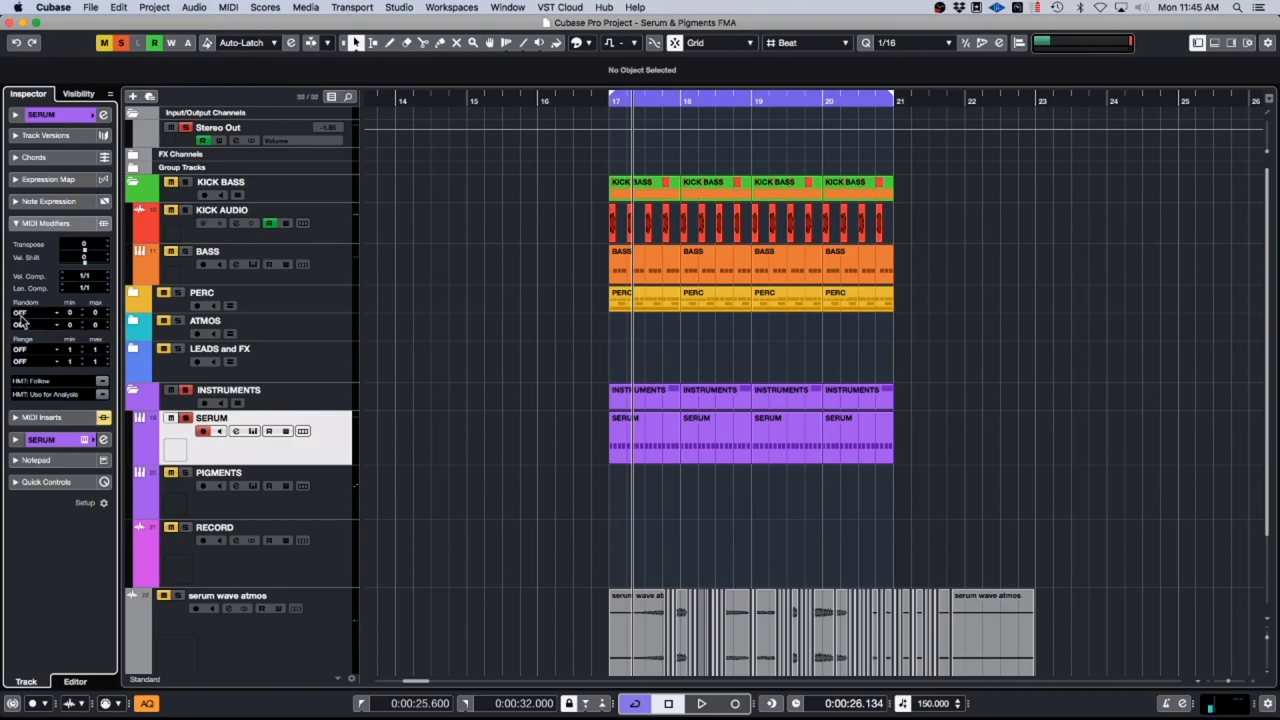
Step: Set the SERUM track's first Random modifier to Length with a minimum of -30 and a maximum of 78, and start playback
left_click(32, 315)
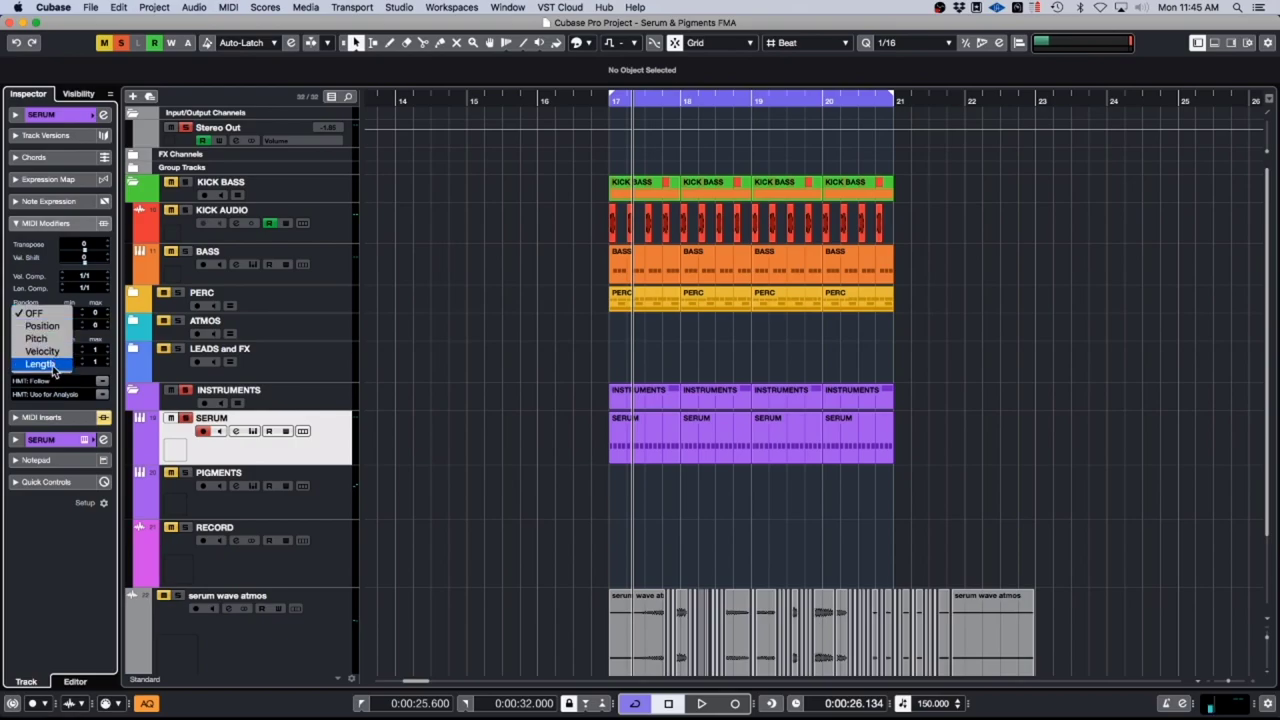
left_click(53, 367)
left_click(79, 317)
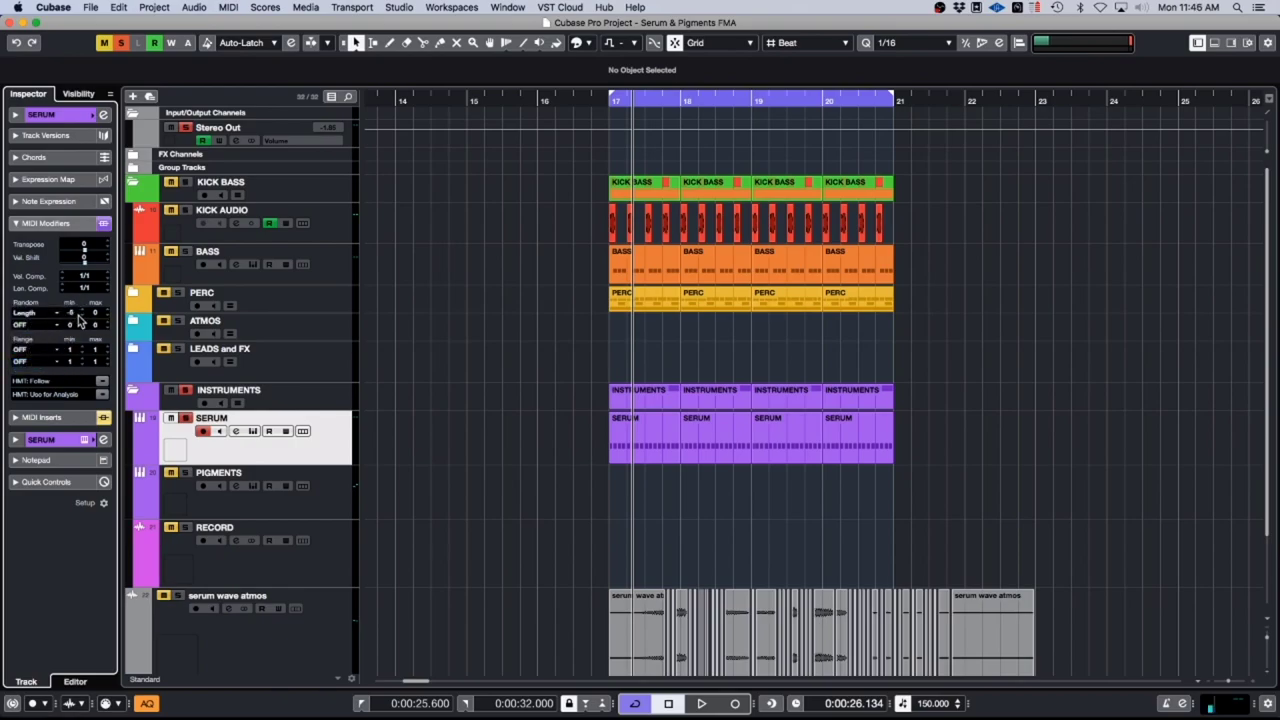
left_click(107, 308)
left_click_drag(104, 314, 106, 288)
key("space")
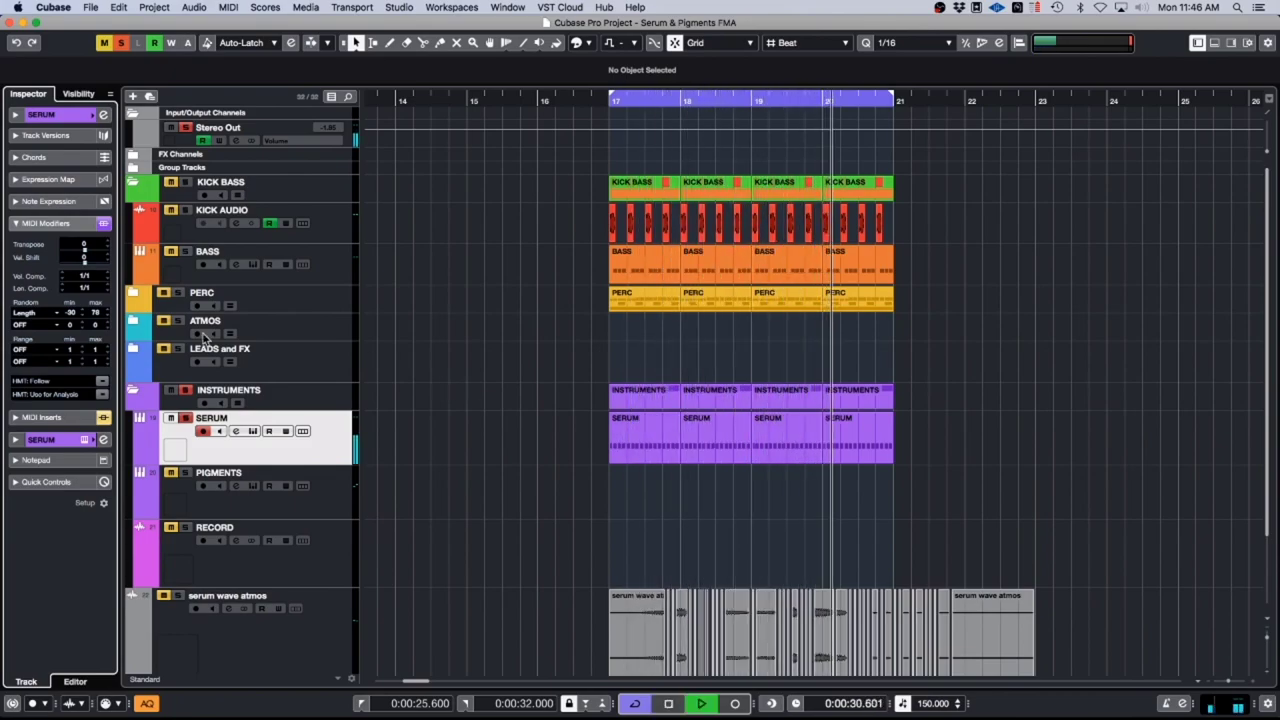
Step: Audition different random Length ranges during playback, ending with a minimum of -84 and a maximum of 78
scroll(70, 314, "down", 10)
scroll(70, 314, "down", 3)
scroll(92, 316, "down", 8)
scroll(92, 318, "down", 10)
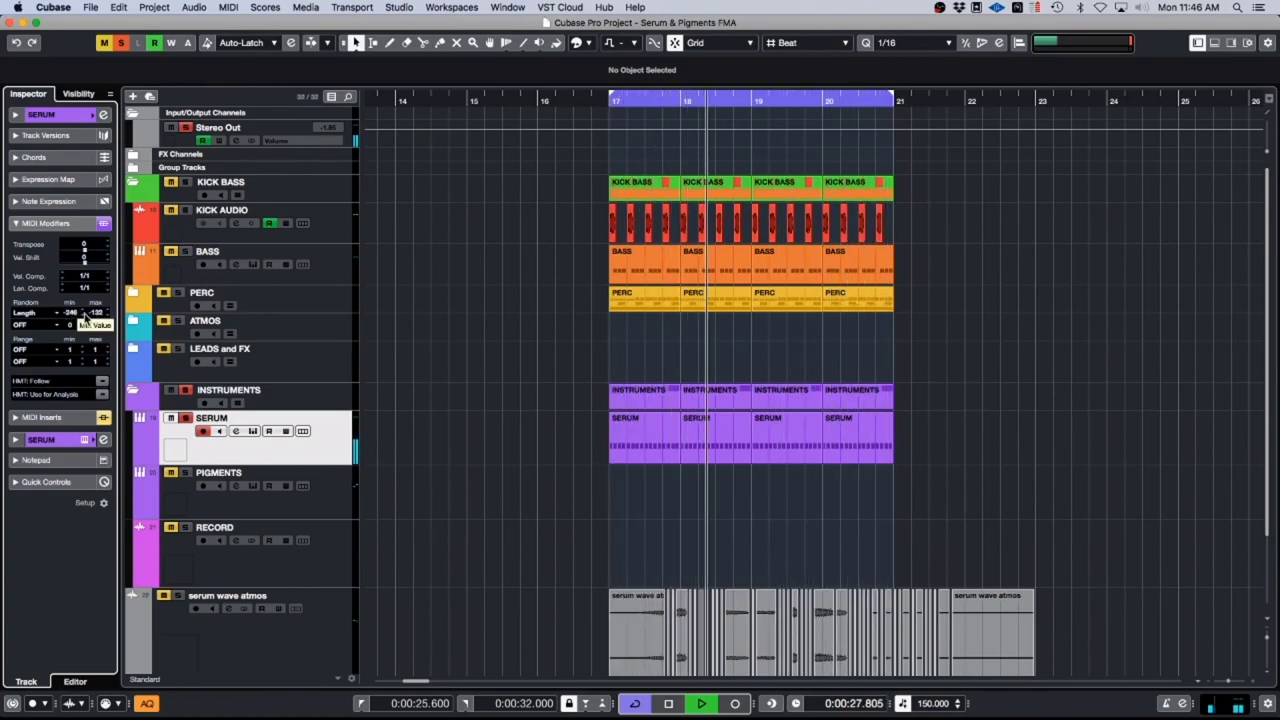
scroll(96, 316, "up", 9)
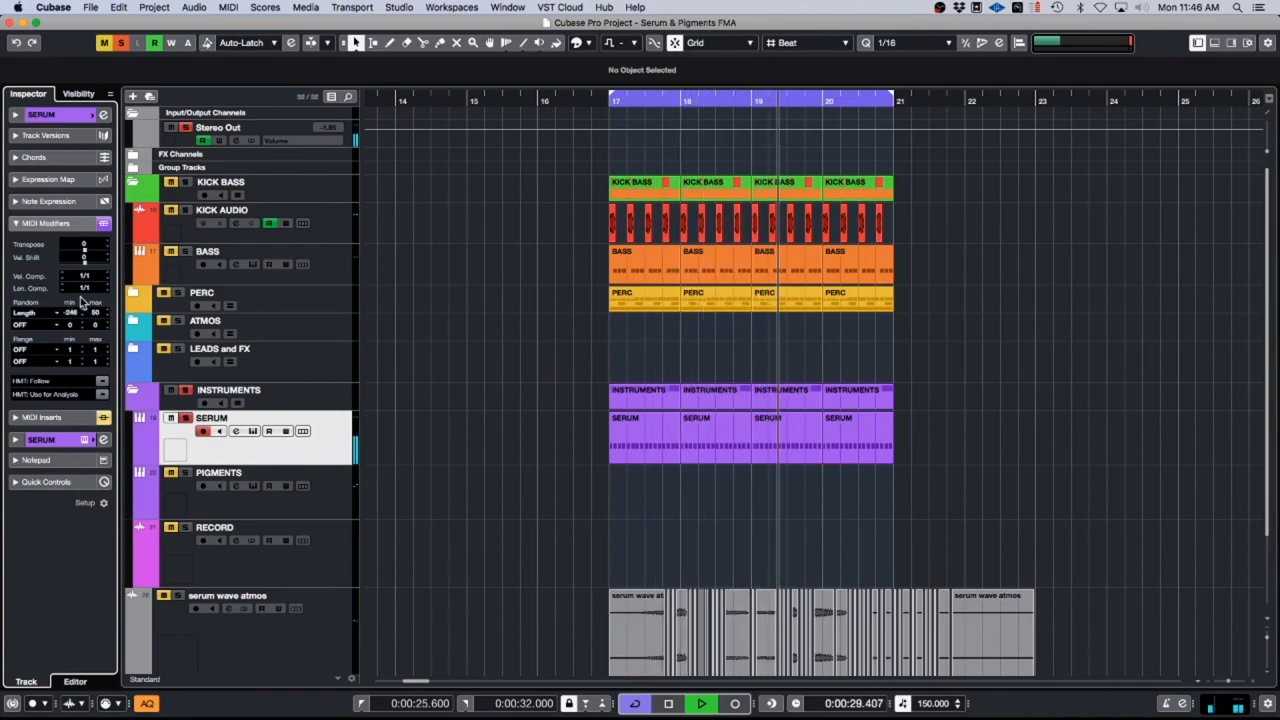
scroll(98, 314, "up", 5)
scroll(75, 316, "up", 10)
scroll(73, 316, "up", 6)
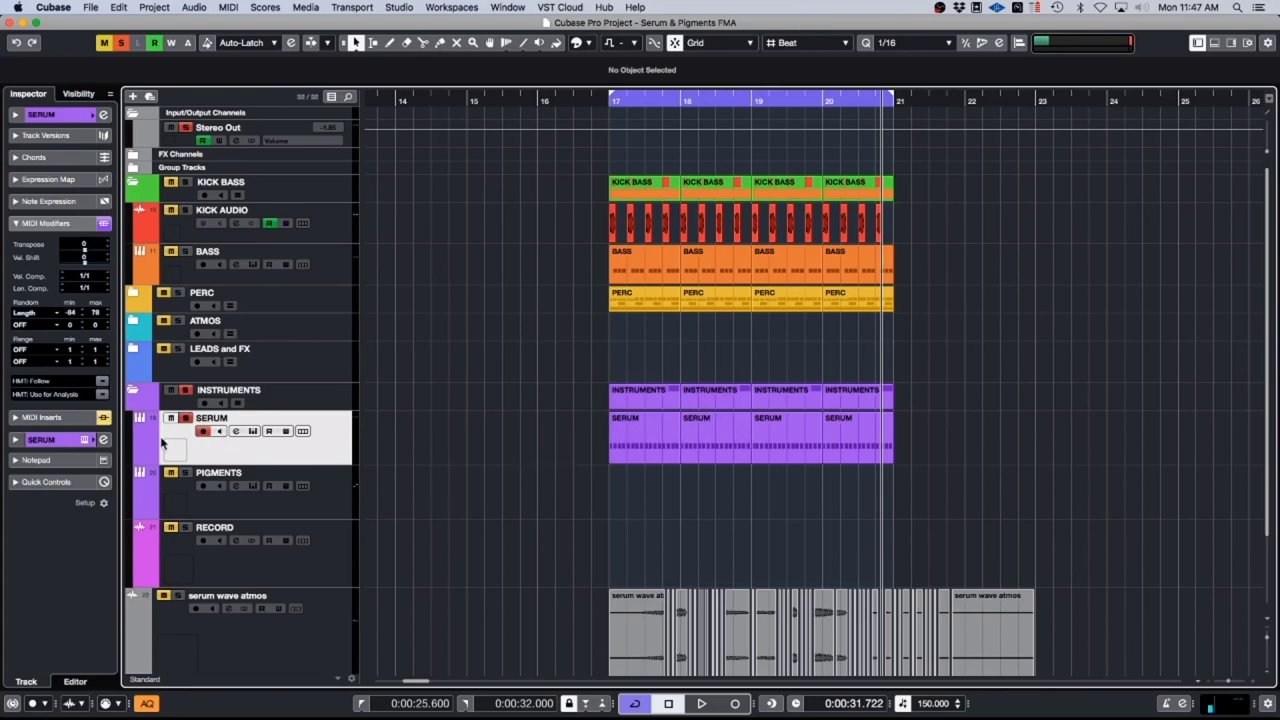
Step: Show the SERUM track's MIDI Inserts, keep Density as the first effect, and set its density to 100%
left_click(42, 417)
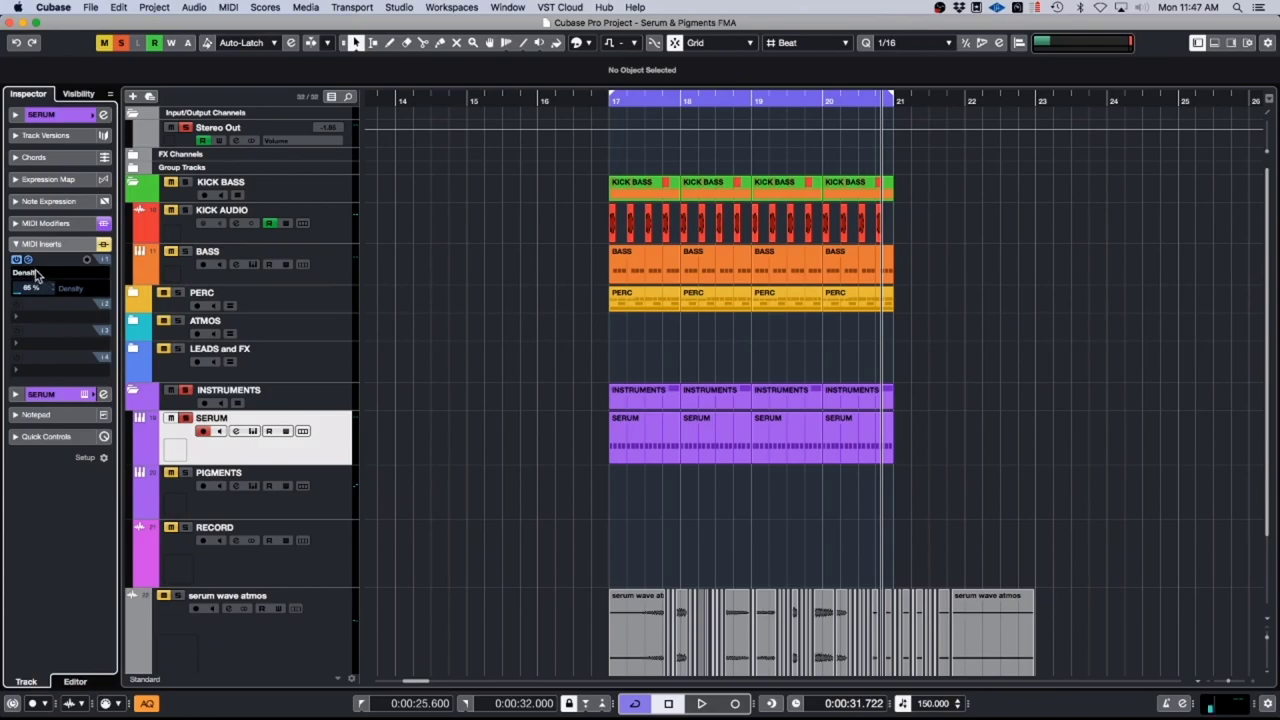
left_click(38, 273)
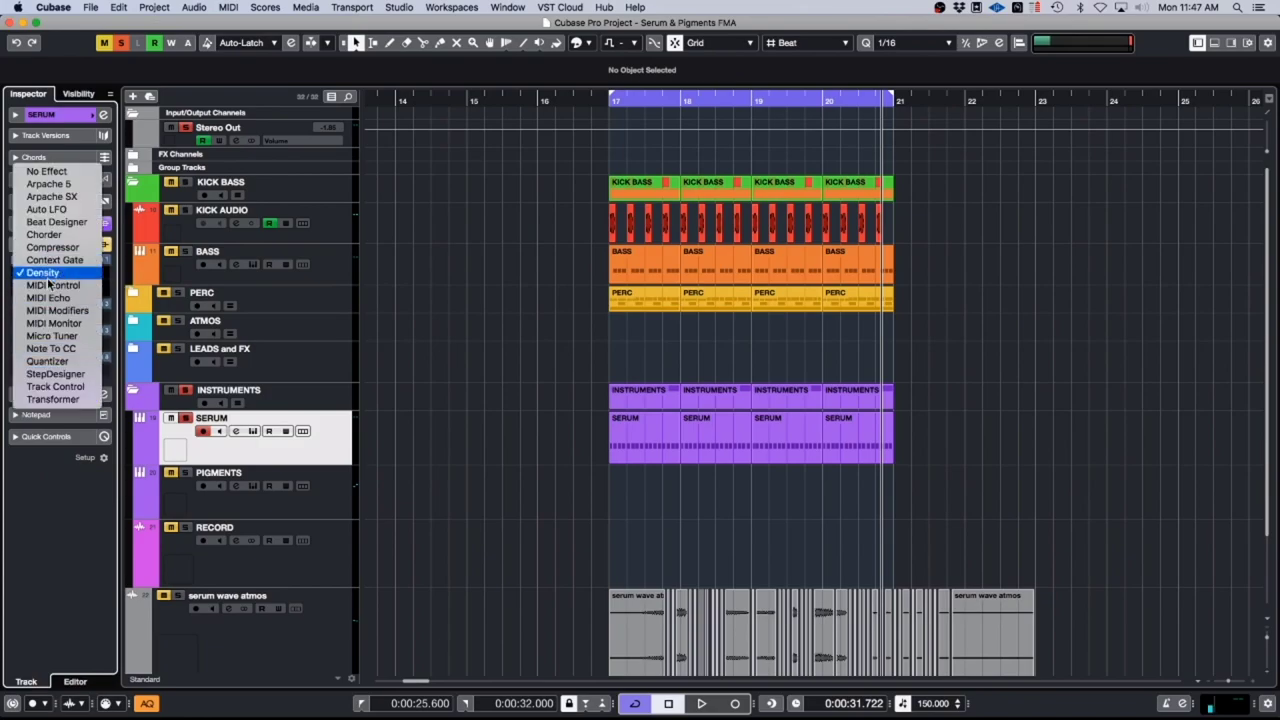
left_click(47, 275)
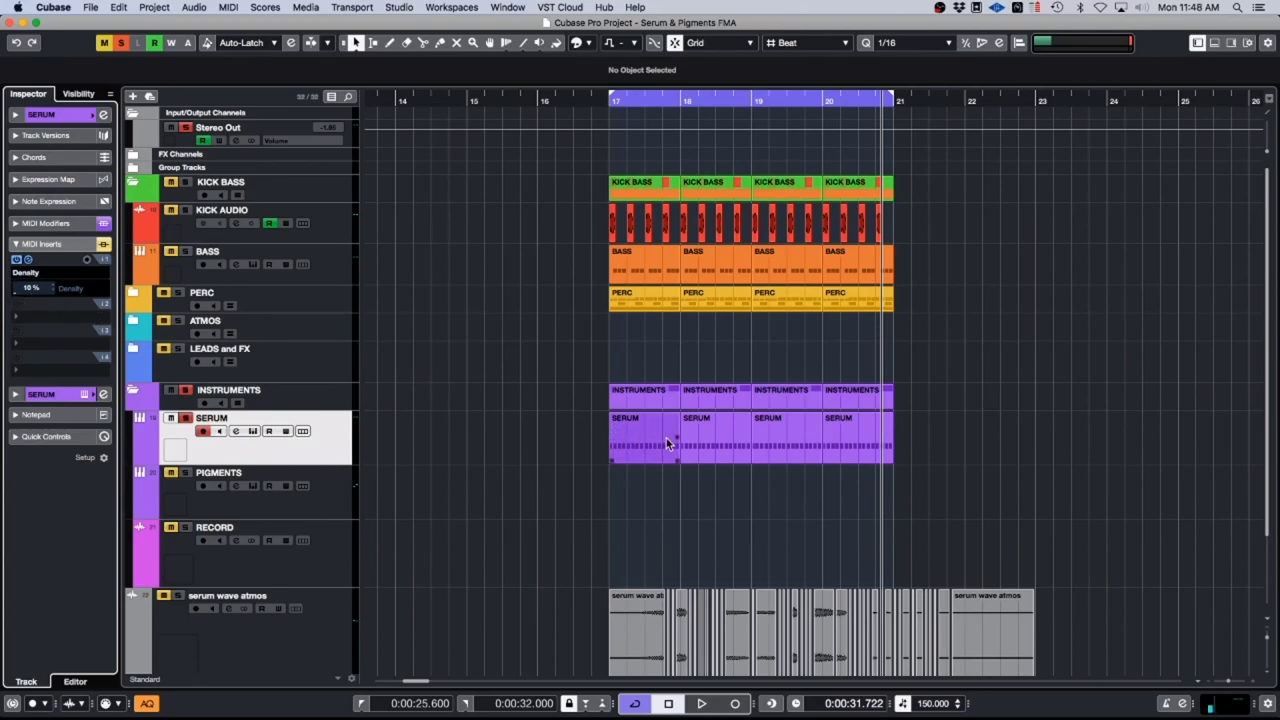
left_click_drag(616, 101, 630, 142)
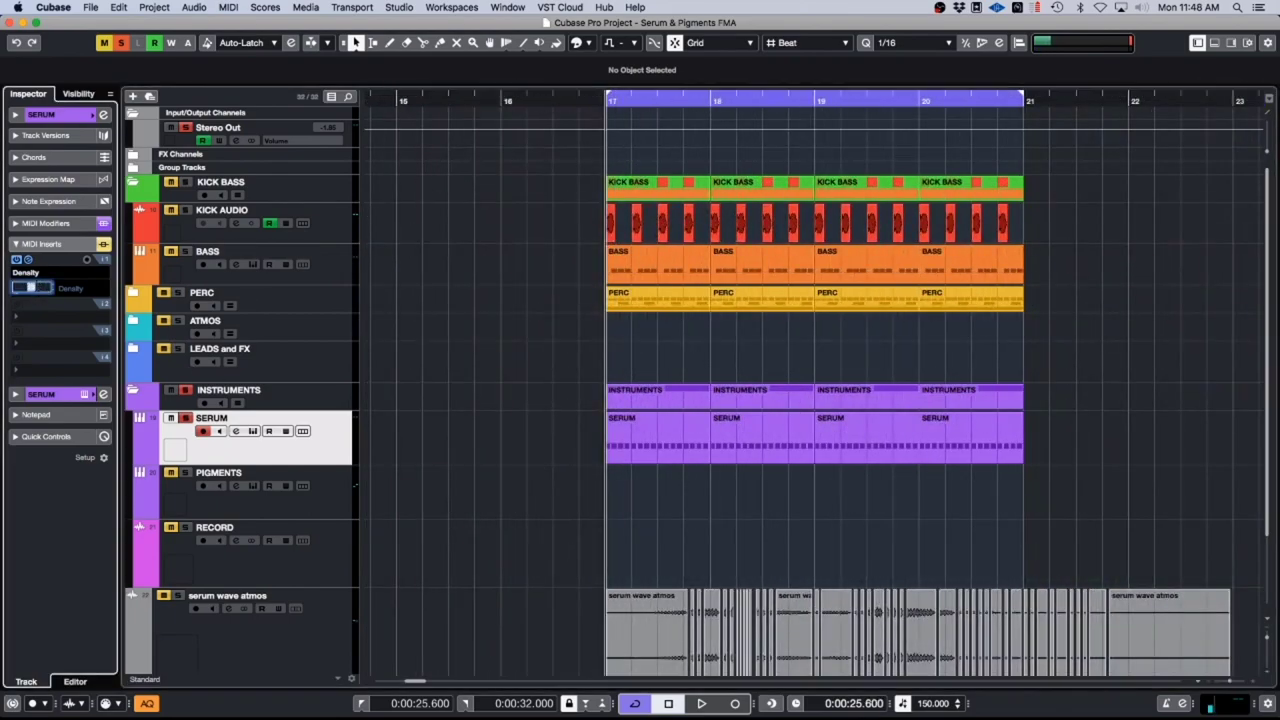
key("Return")
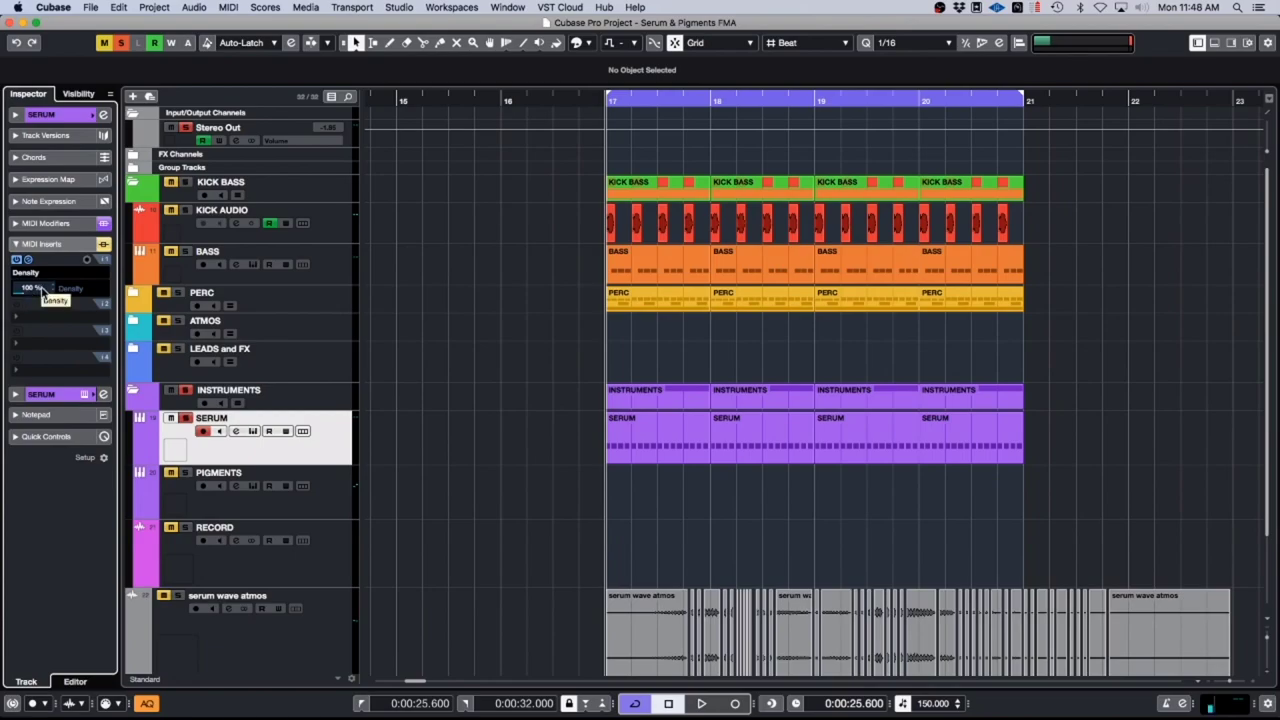
Step: Audition lower and higher Density amounts on the SERUM track during playback, ending at 22%
scroll(41, 290, "down", 12)
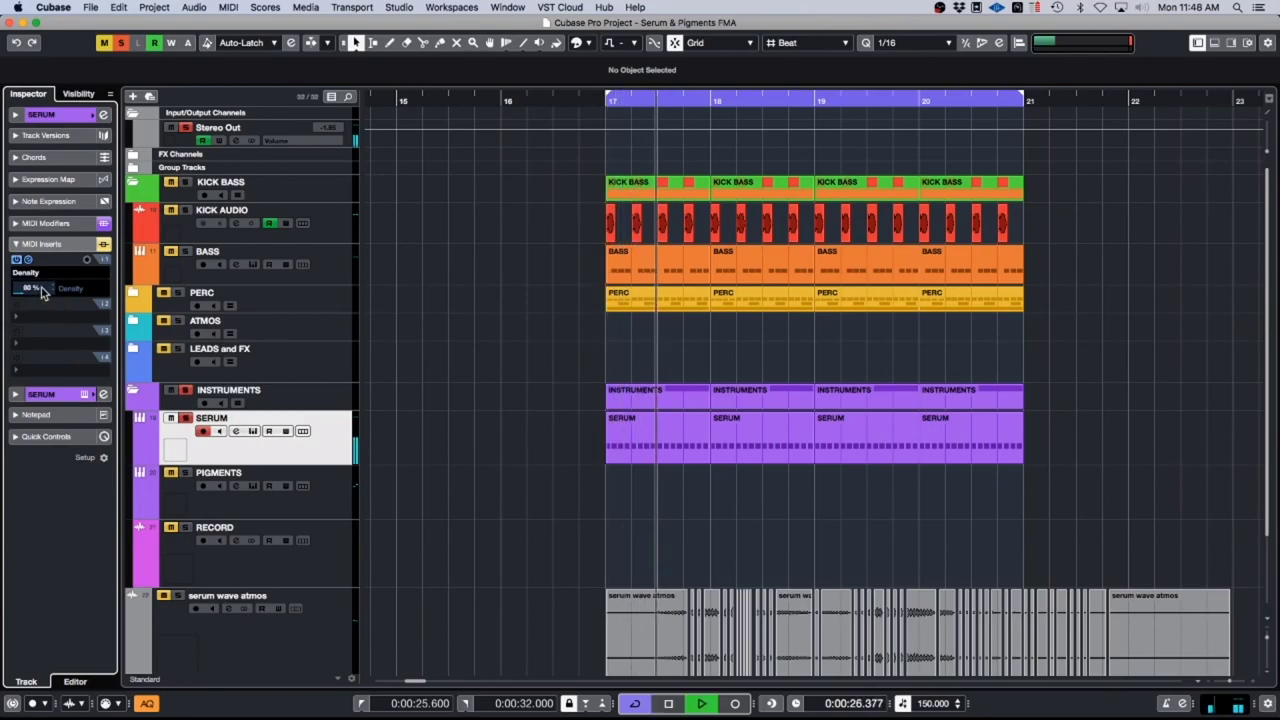
scroll(41, 290, "down", 17)
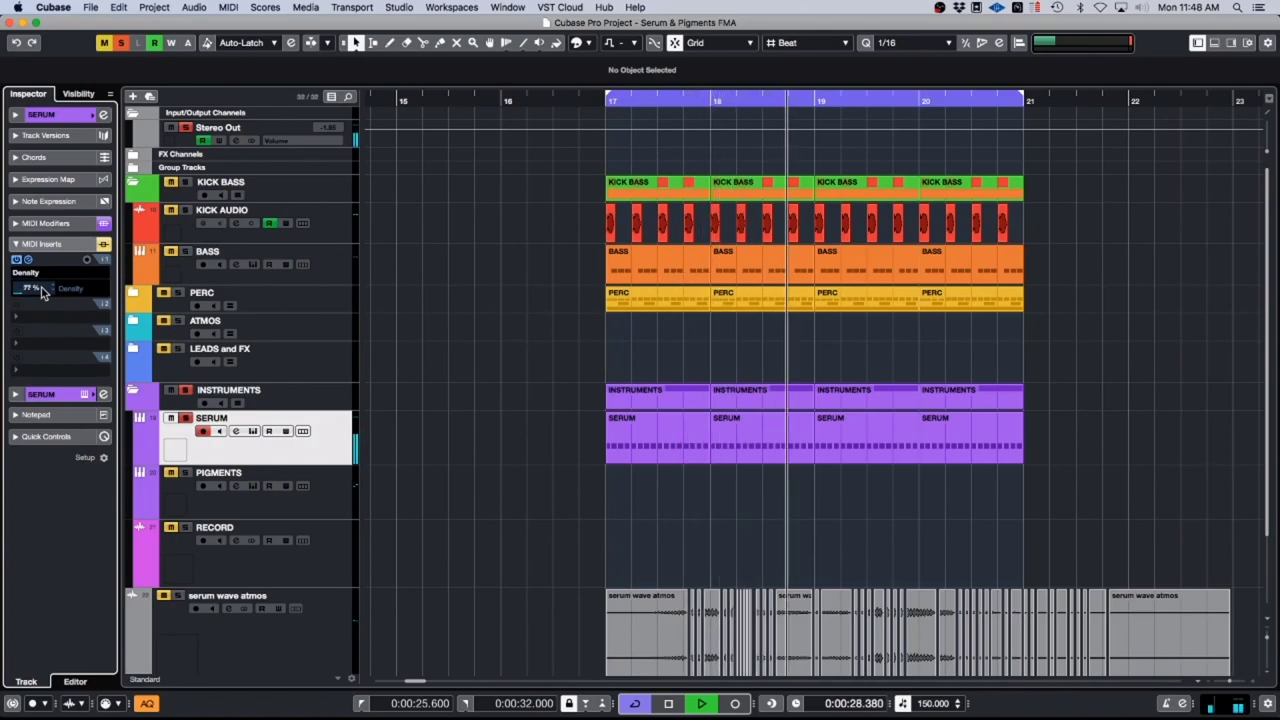
scroll(41, 290, "down", 20)
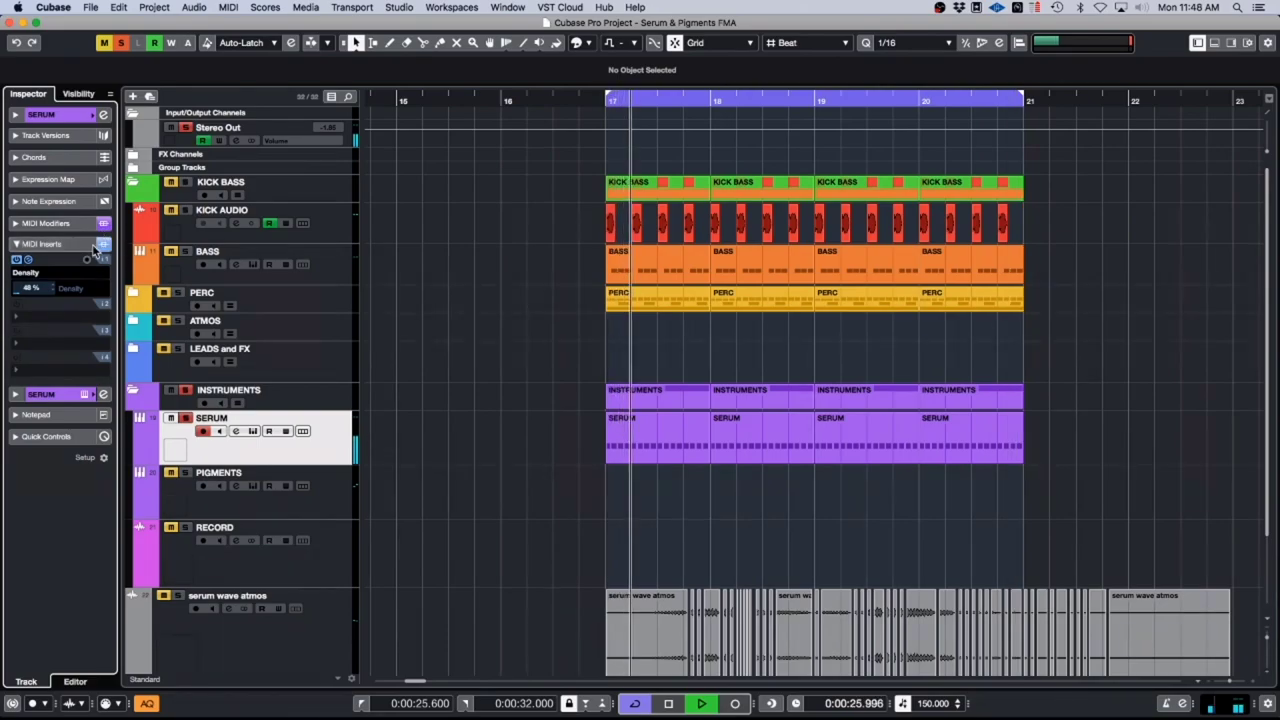
scroll(30, 290, "down", 13)
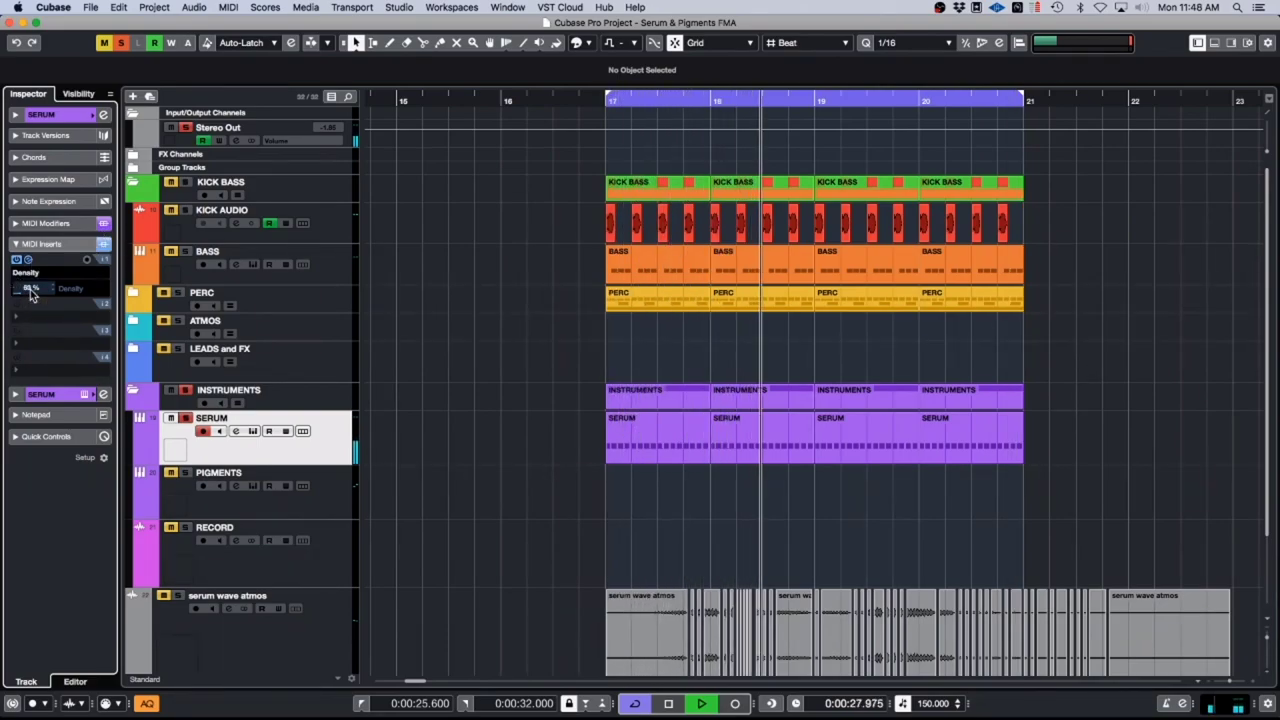
scroll(30, 290, "up", 20)
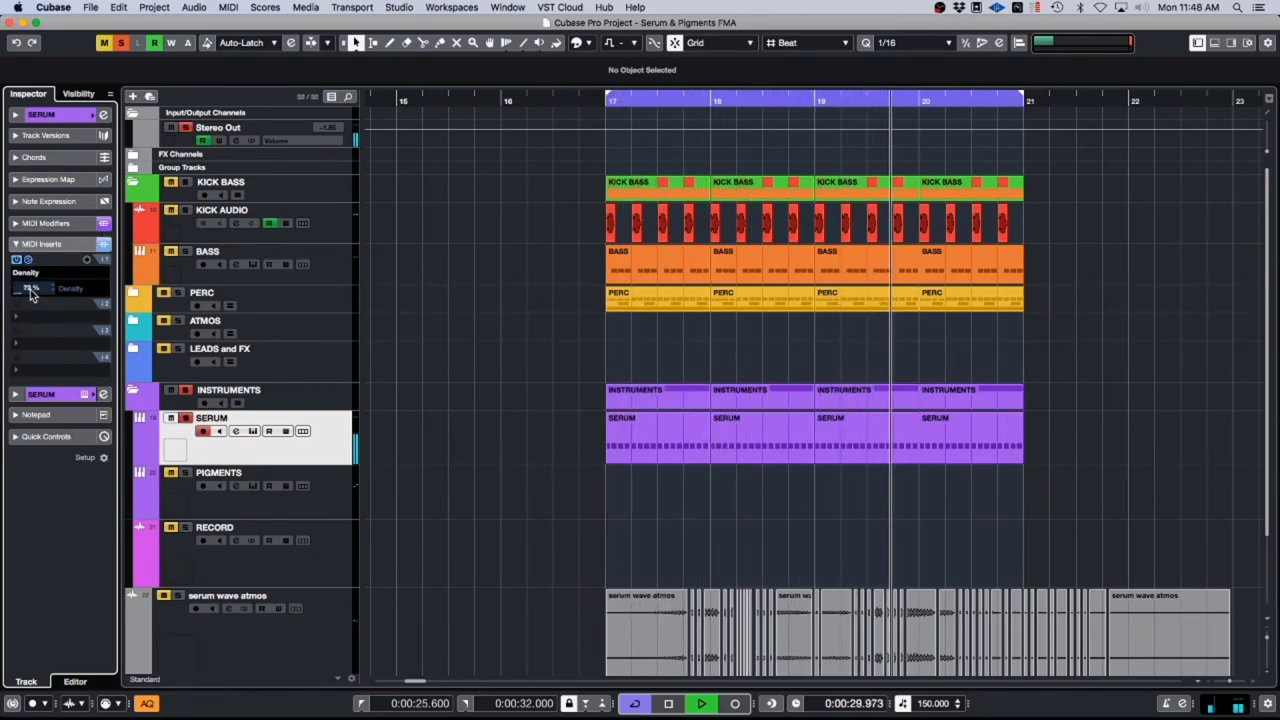
scroll(30, 291, "up", 10)
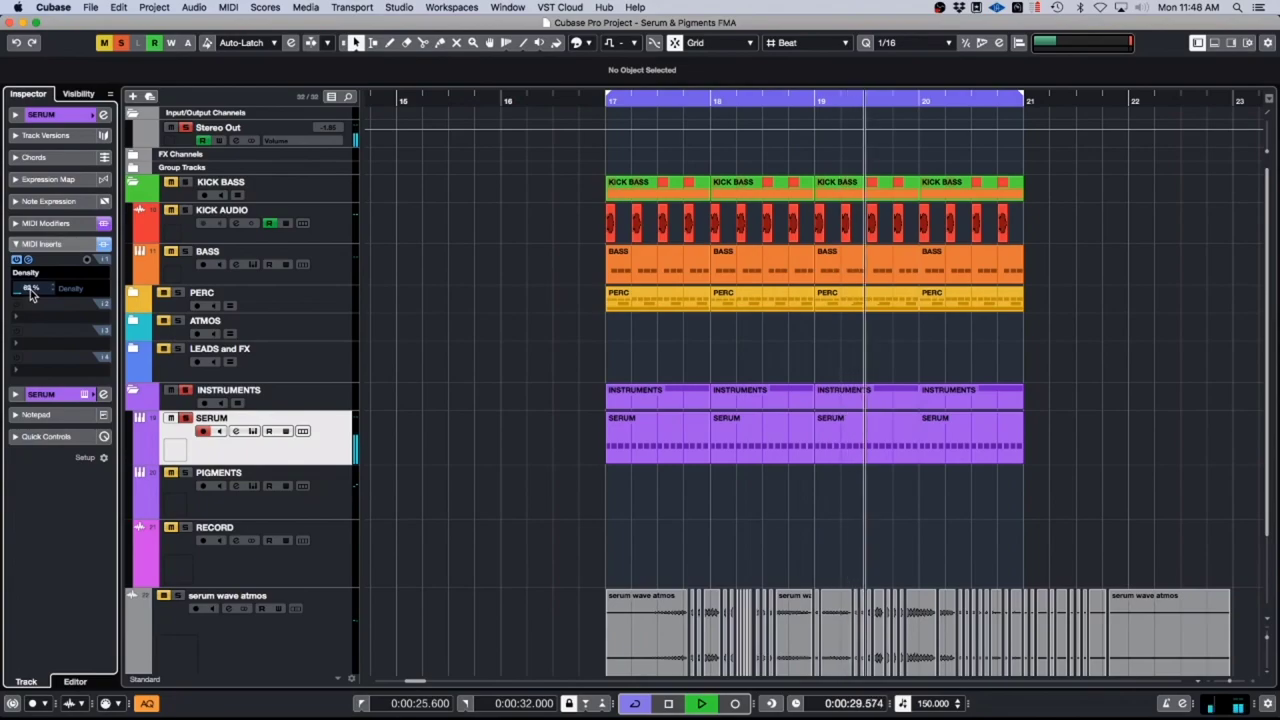
scroll(30, 291, "down", 10)
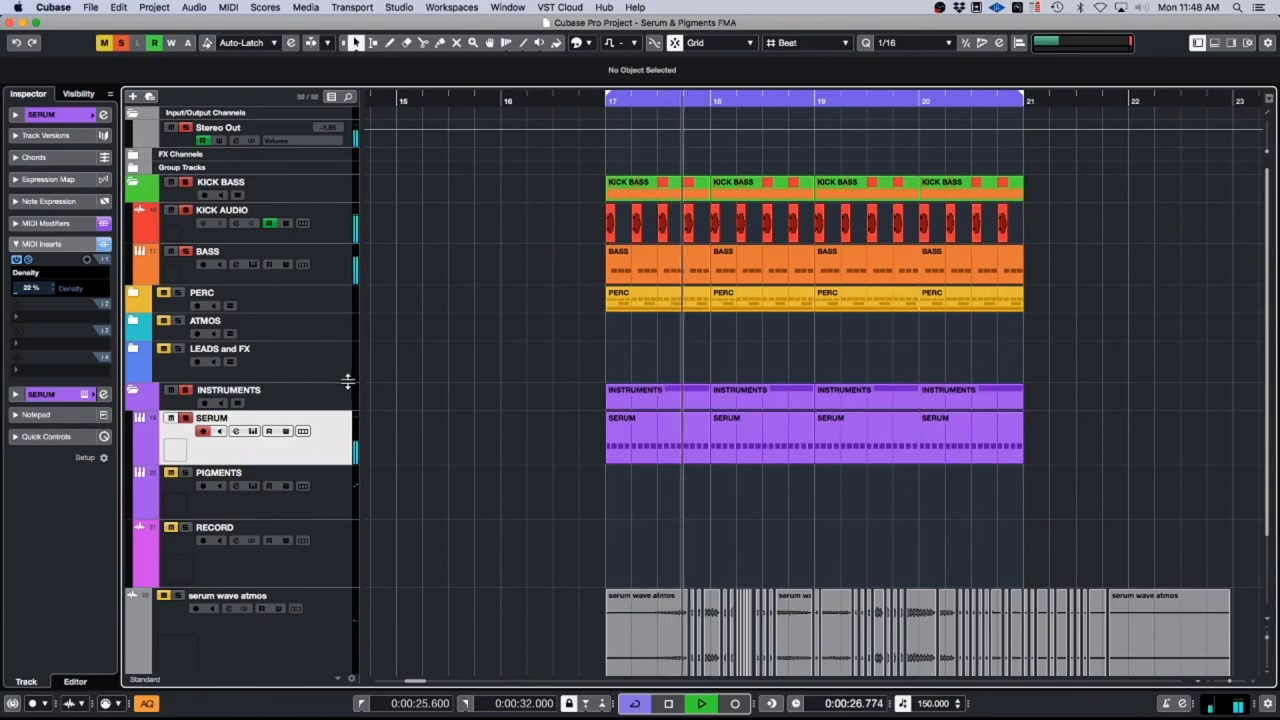
Step: Open the SERUM track's instrument and change its filter type to Band 24
left_click(252, 431)
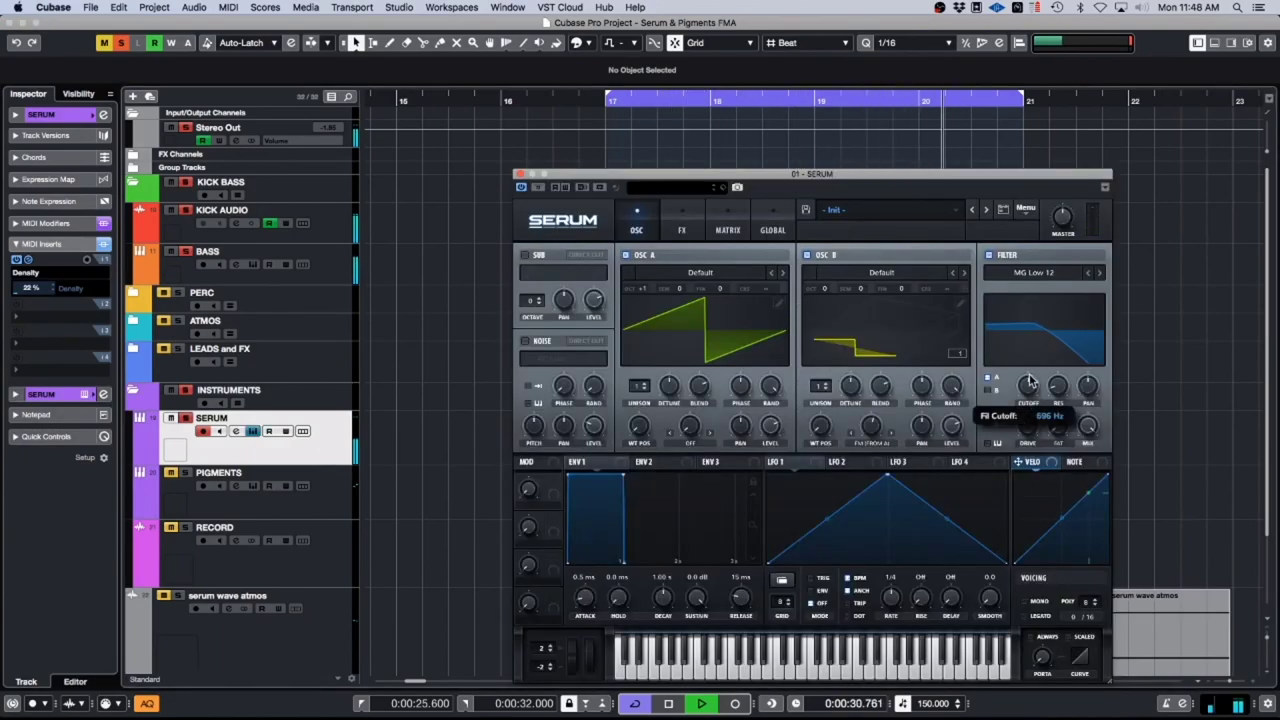
left_click(1033, 272)
mouse_move(1033, 302)
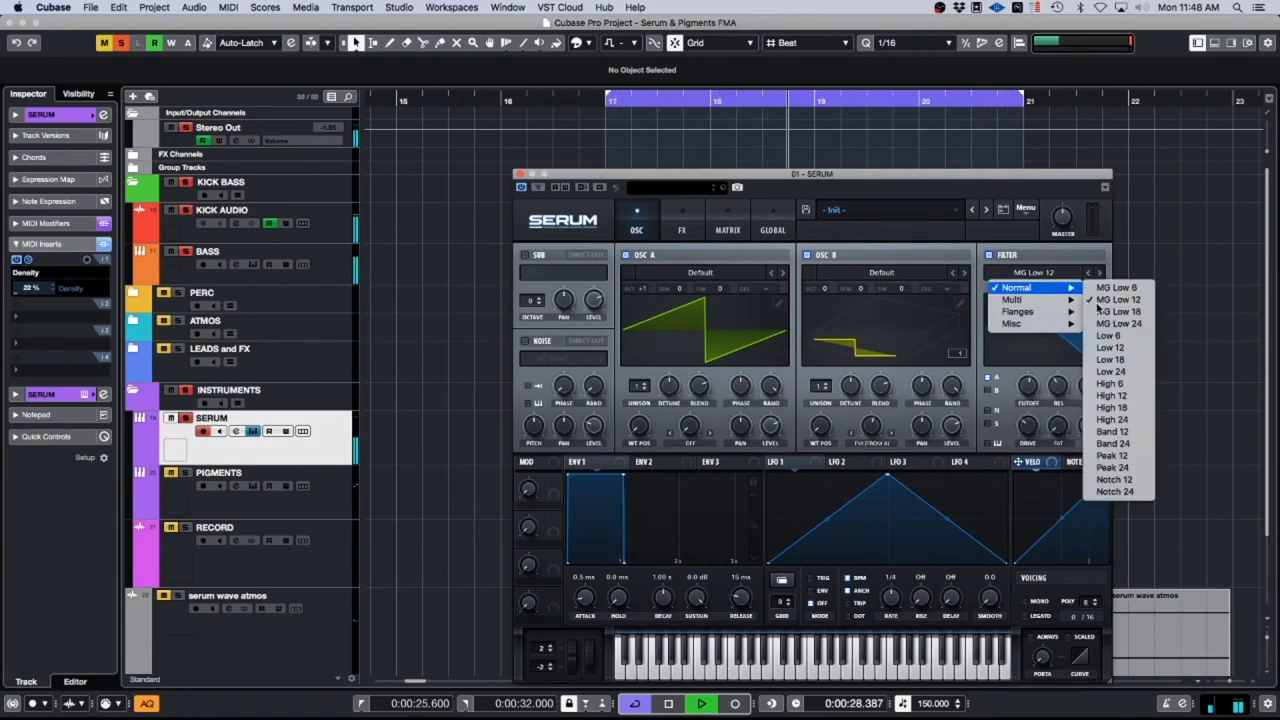
left_click(1108, 443)
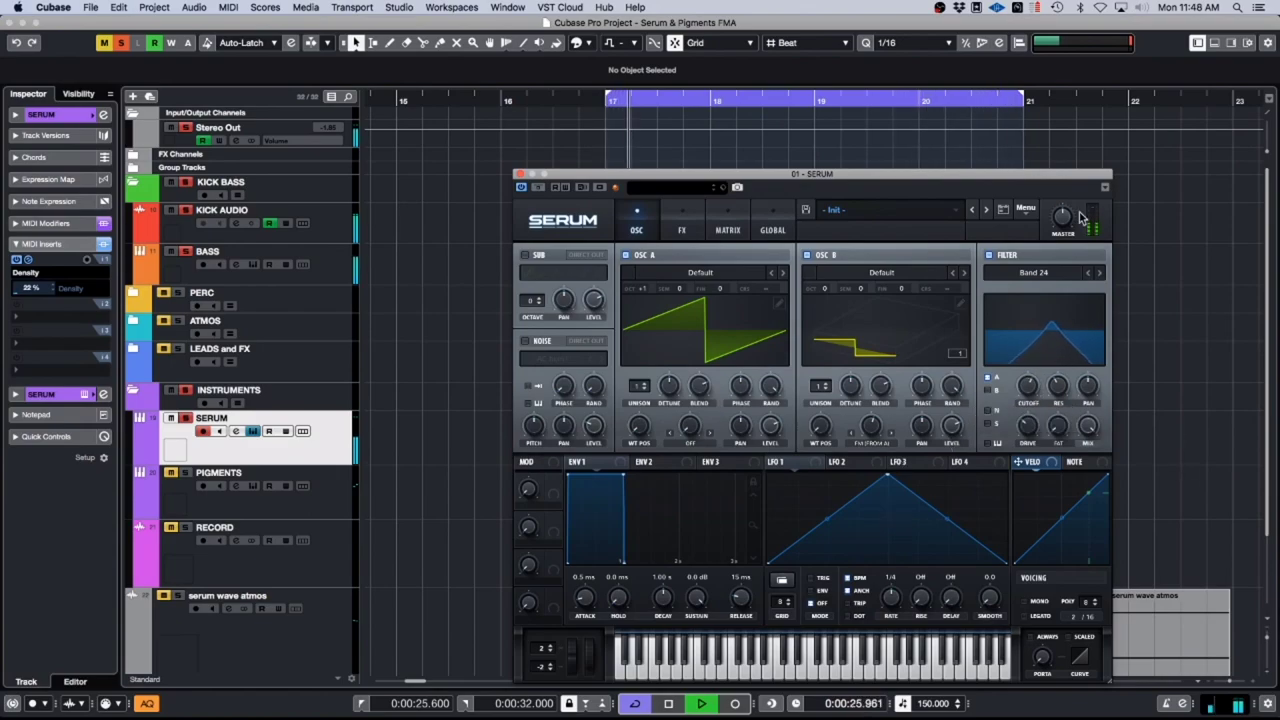
Step: Enable Serum's delay in ping-pong mode, adjust its filter and feedback, and turn on the reverb
left_click_drag(892, 173, 770, 157)
left_click(612, 210)
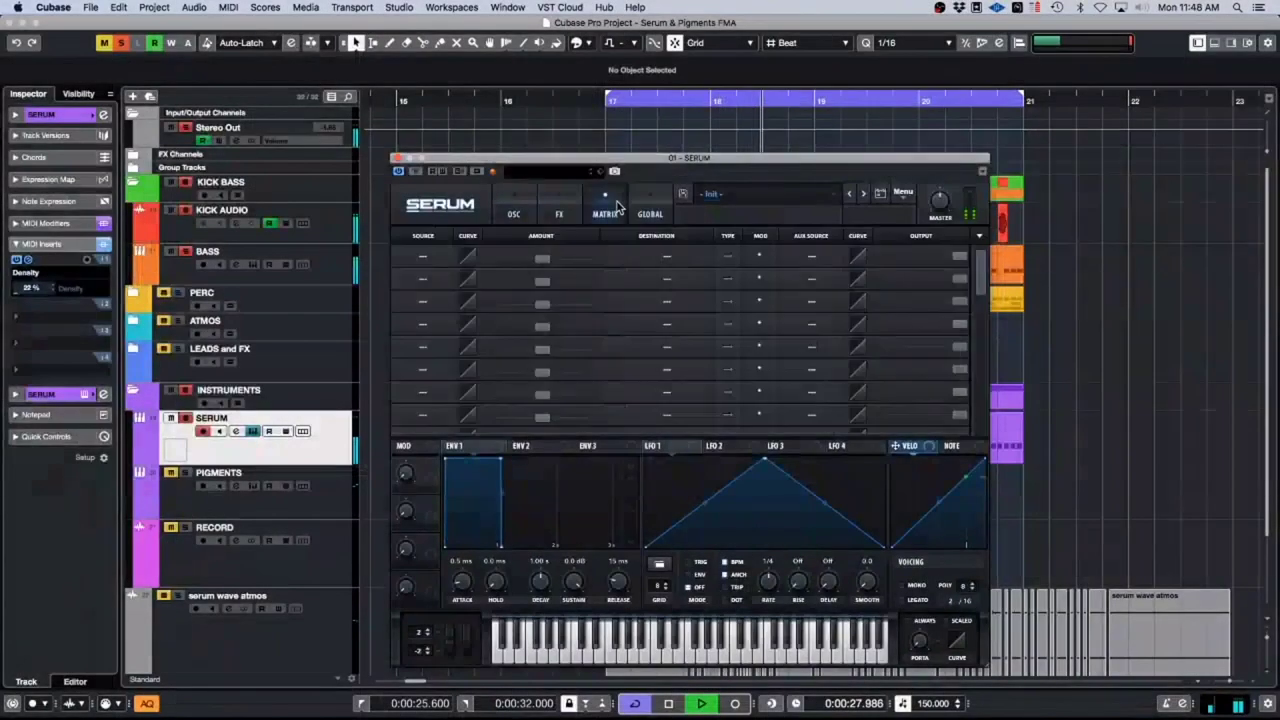
left_click(541, 215)
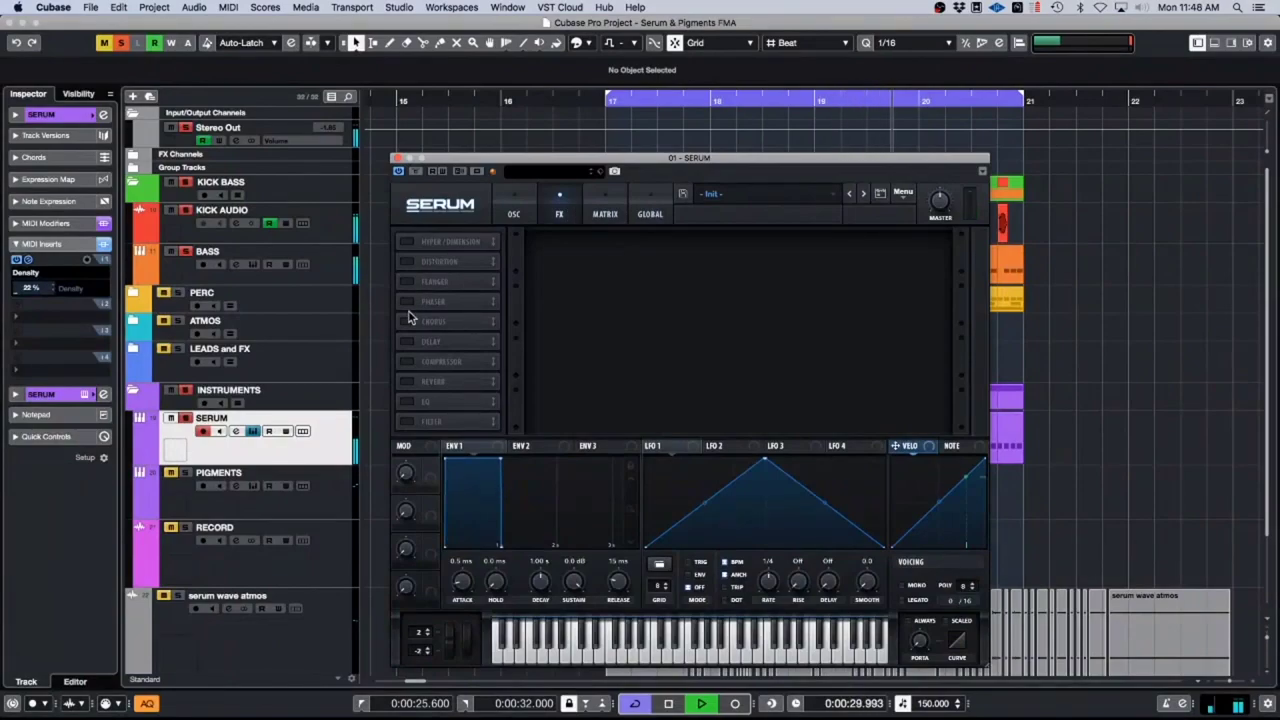
left_click(406, 345)
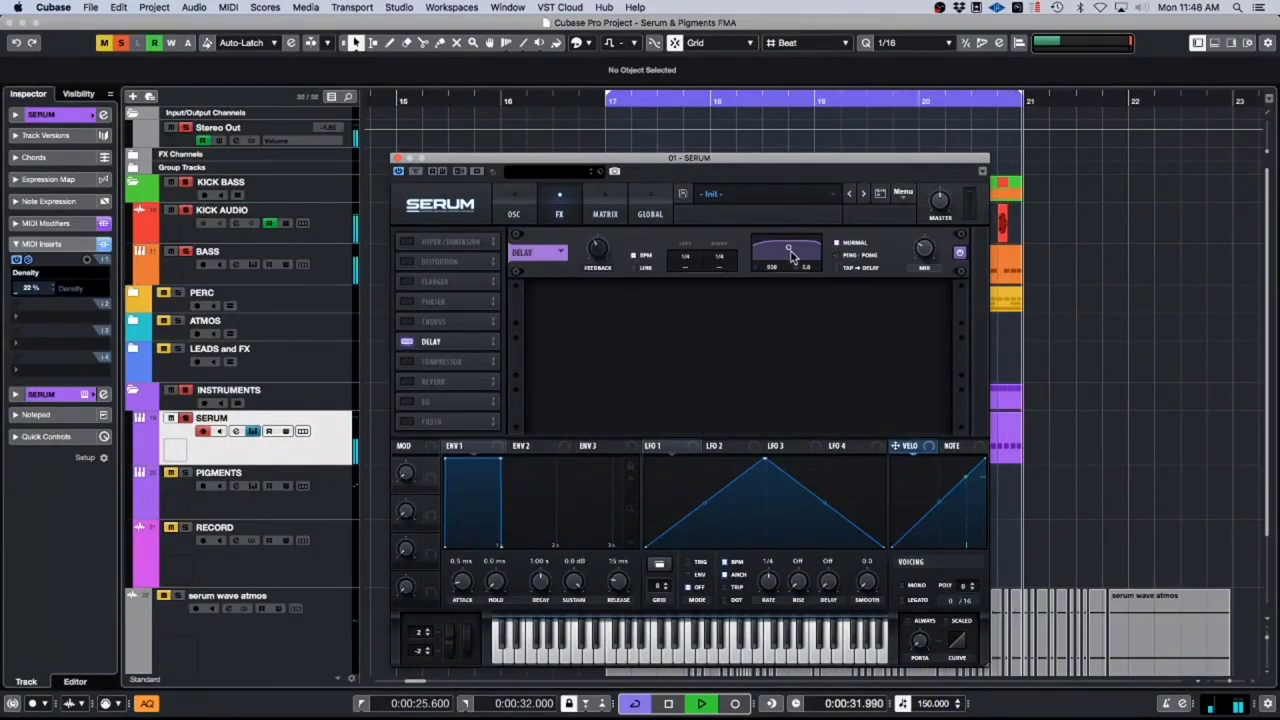
left_click_drag(791, 262, 783, 264)
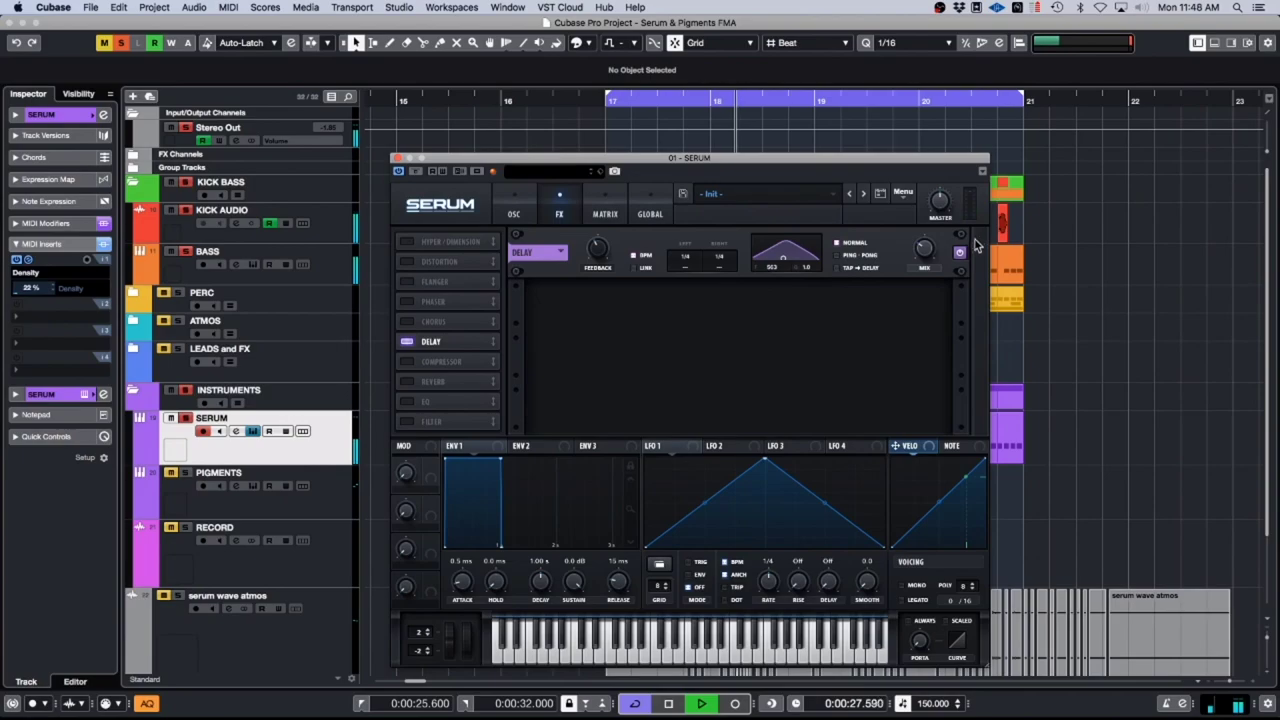
left_click_drag(596, 258, 598, 229)
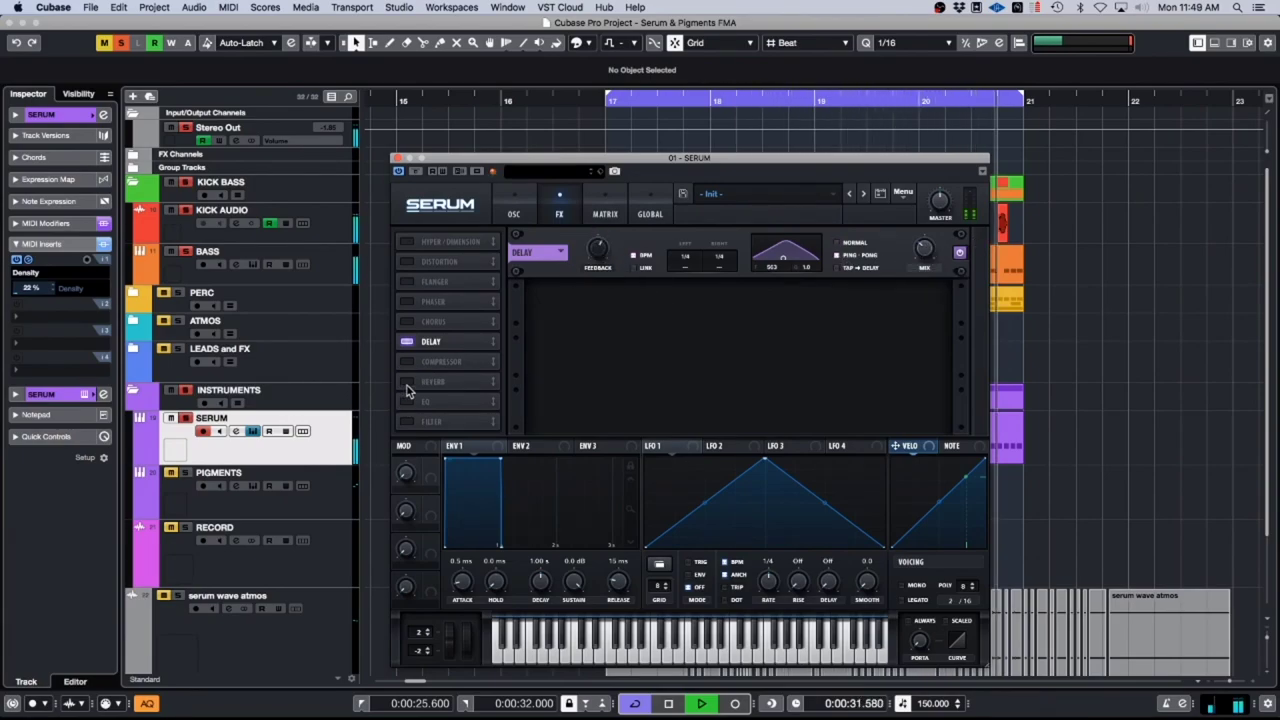
left_click(425, 381)
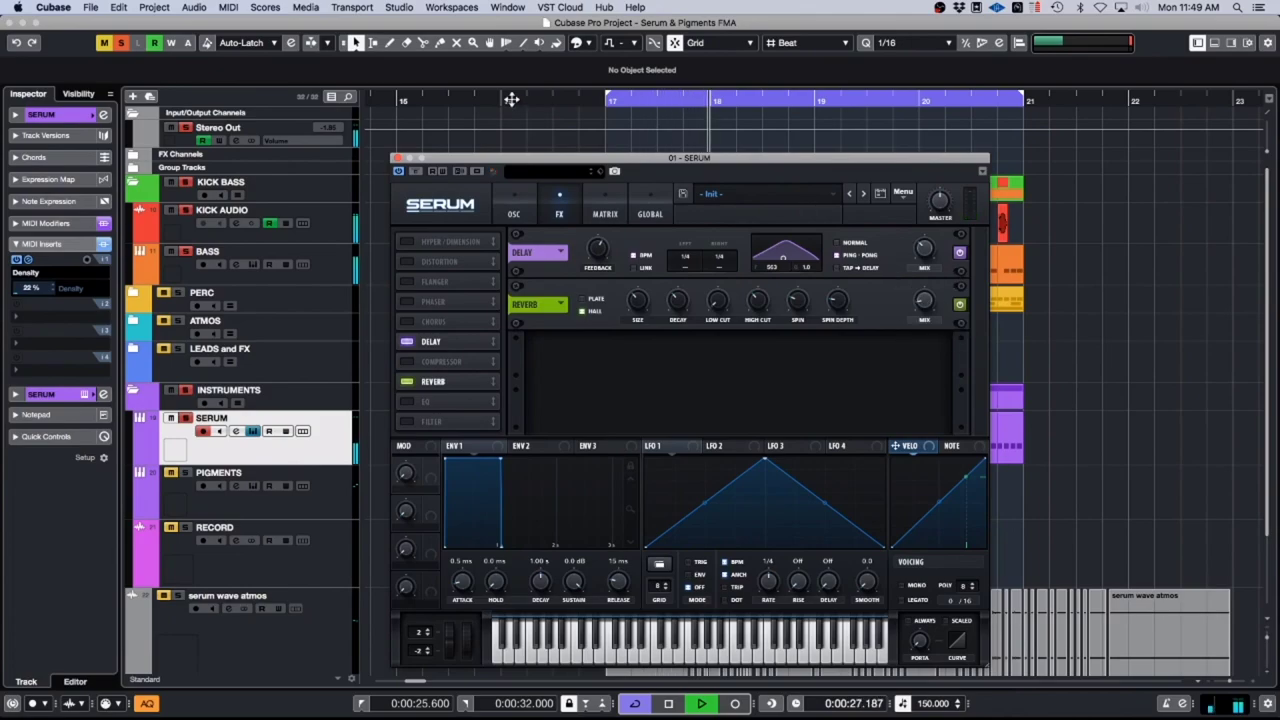
Step: Raise the SERUM track's Density to 64% during playback, close the Serum window and stop playback
scroll(35, 288, "up", 3)
scroll(40, 291, "up", 6)
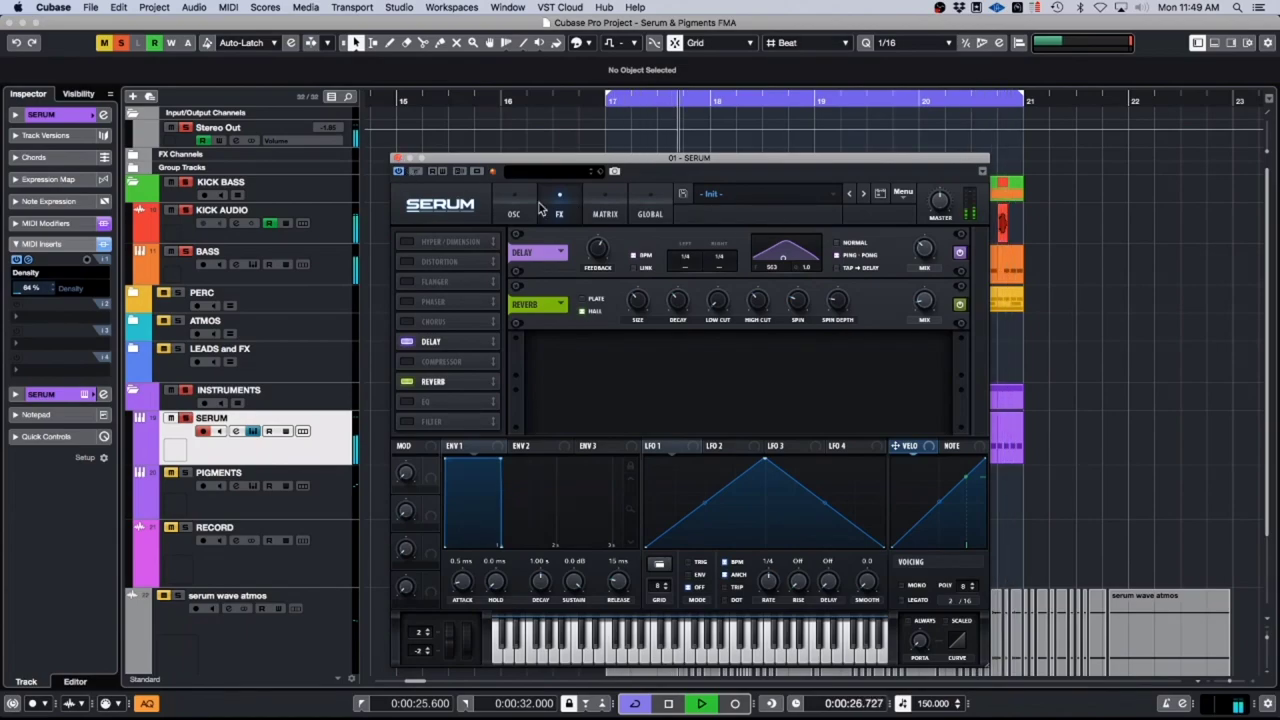
mouse_move(924, 258)
left_click(398, 158)
key("space")
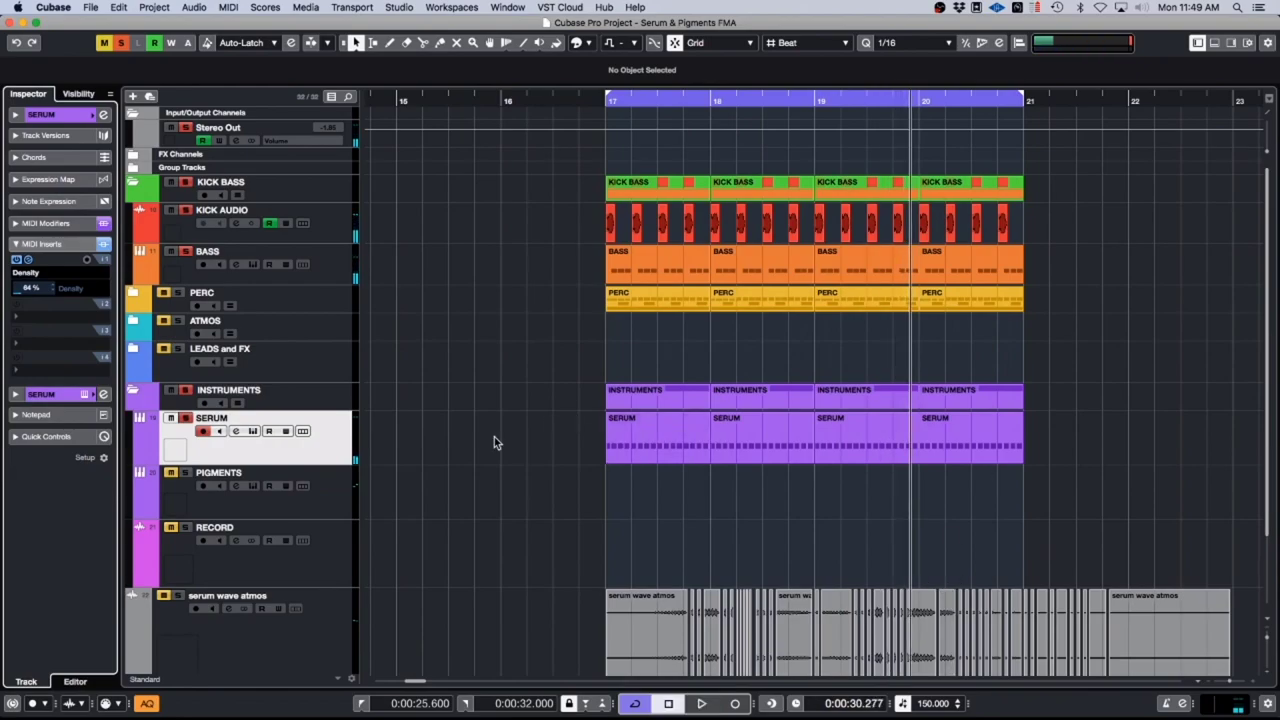
Step: Reopen Serum, change its filter type to Low 24, and close the window
left_click(84, 394)
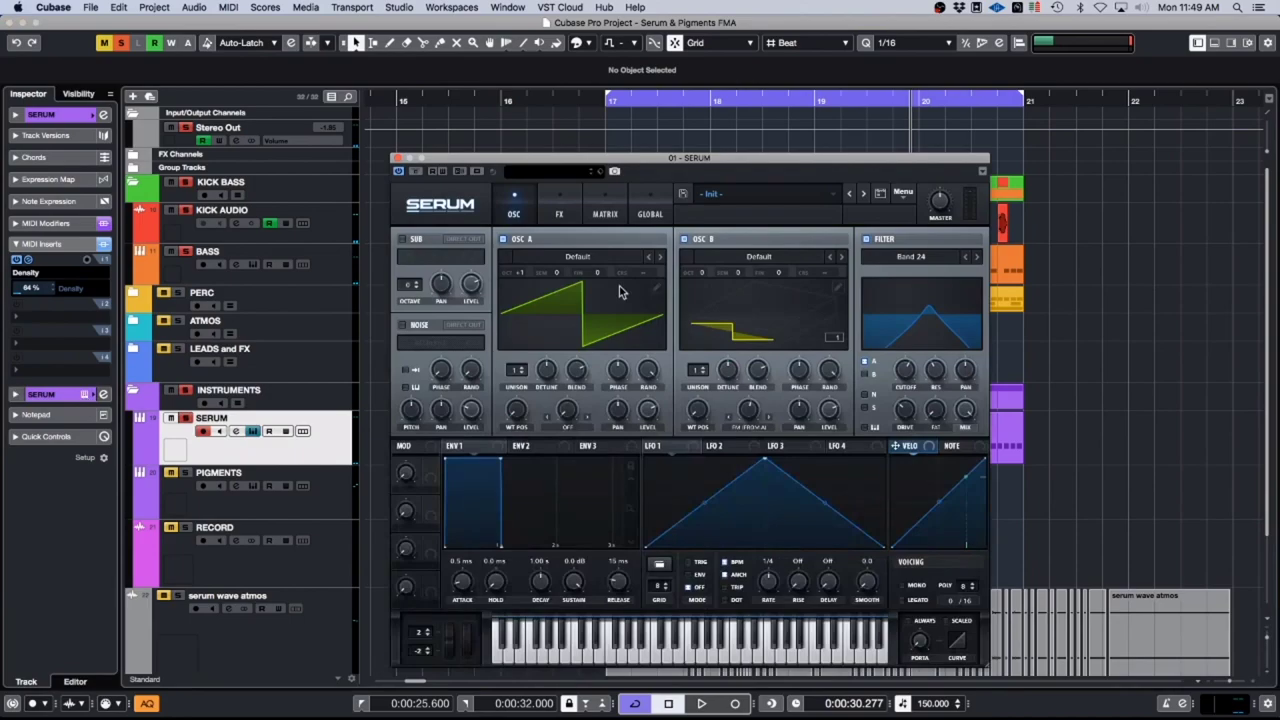
left_click(900, 258)
mouse_move(908, 274)
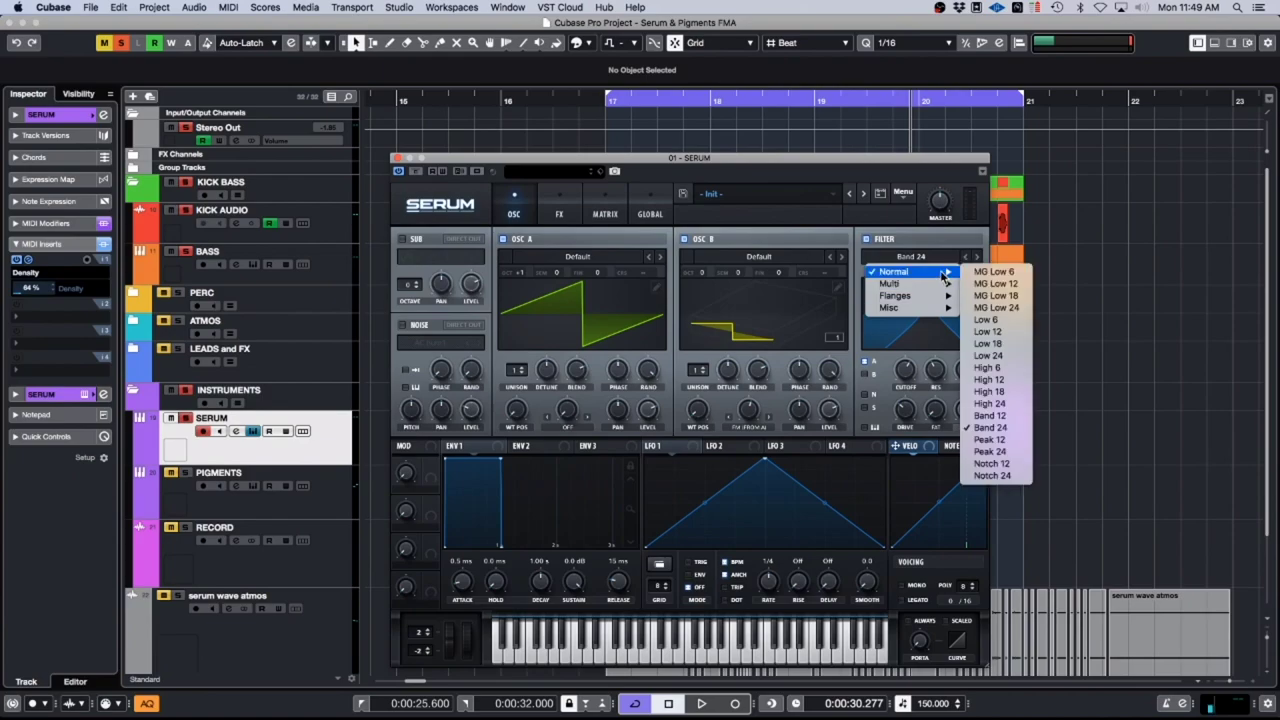
left_click(988, 355)
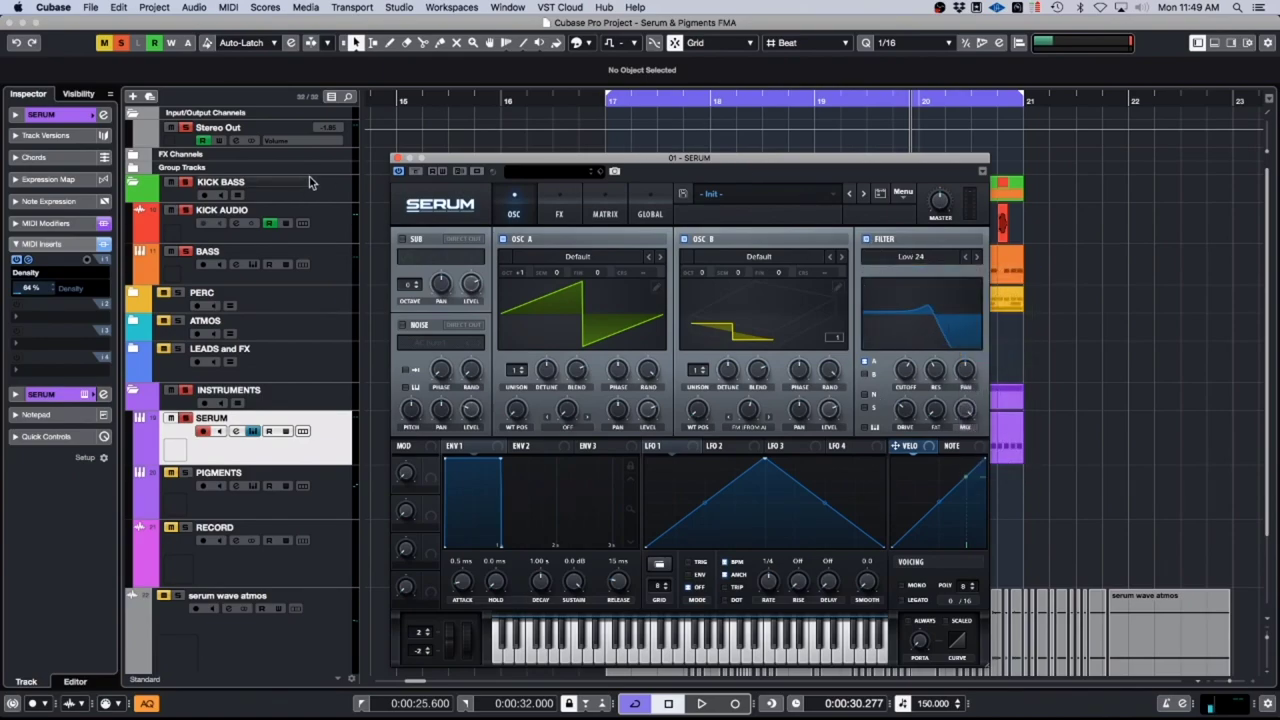
left_click(396, 159)
Step: In the bar 20 SERUM part, replace the notes at 20.1.2 to 20.1.4 with a 1/16 D#0 at 20.1.2 and a 2/16 D#0 at 20.1.3
left_click(960, 449)
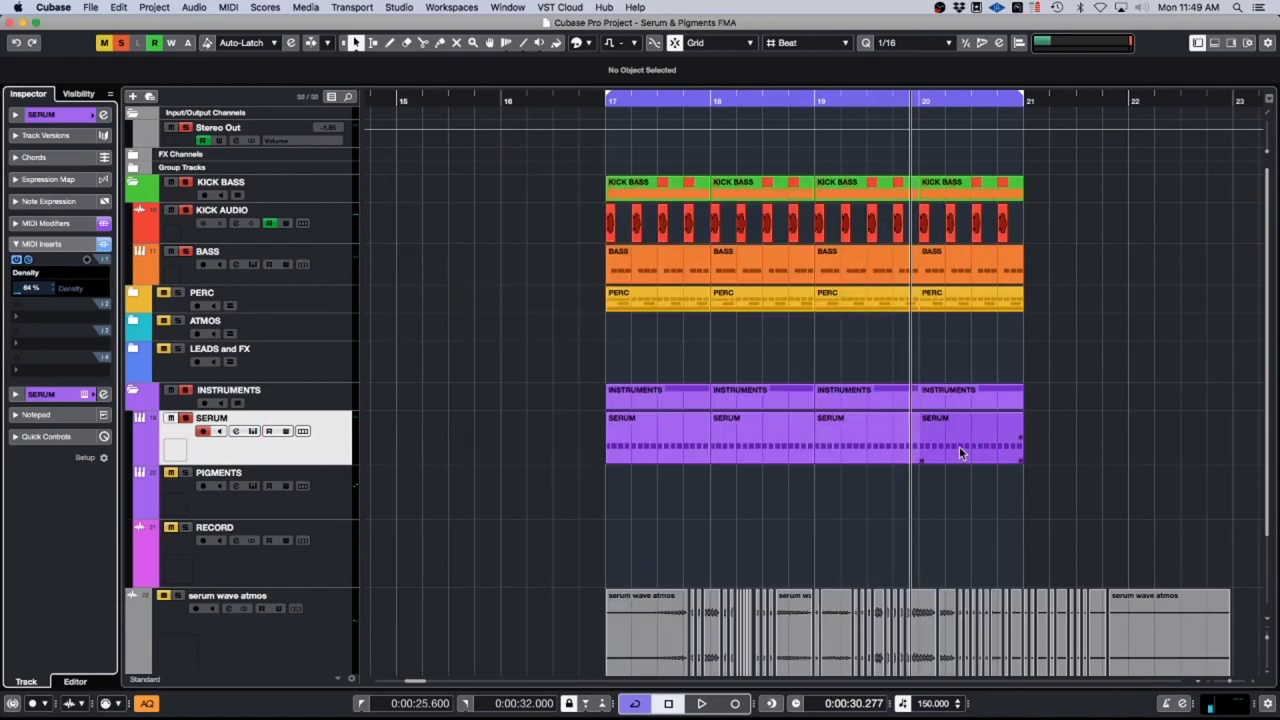
double_click(986, 438)
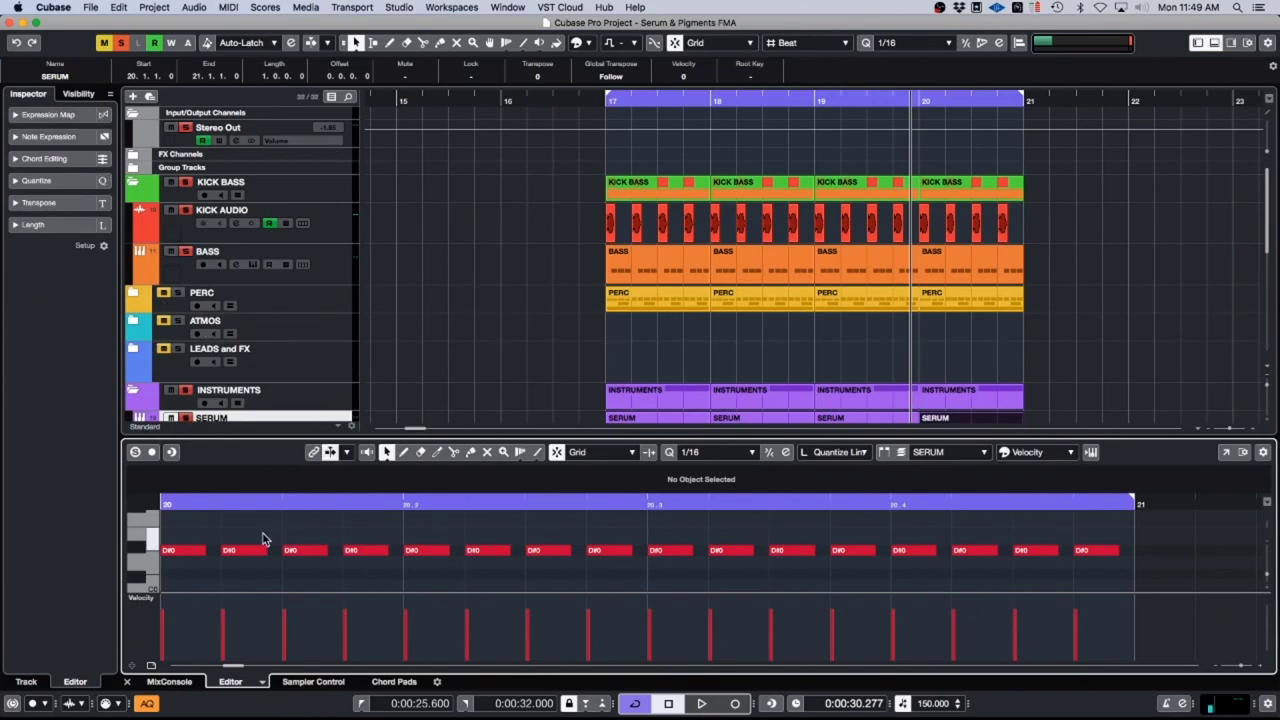
left_click_drag(296, 555, 298, 556)
key("Delete")
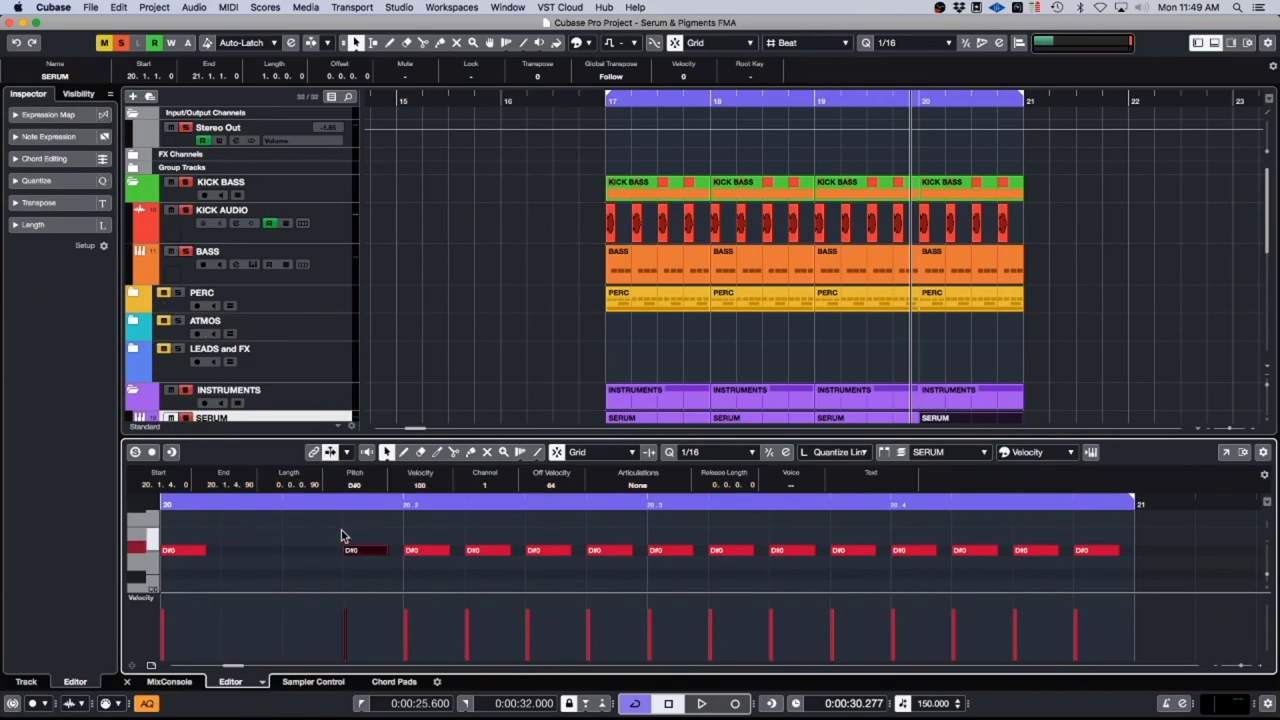
left_click(258, 557, "alt")
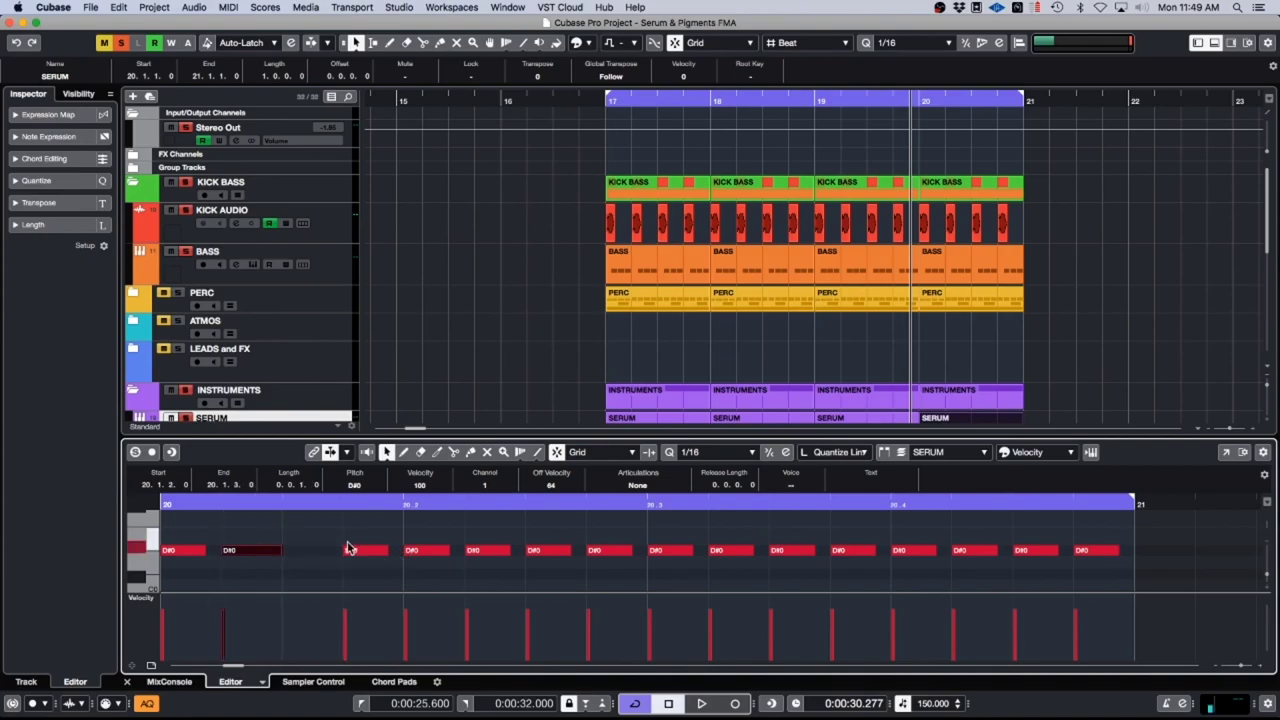
left_click_drag(376, 560, 402, 553)
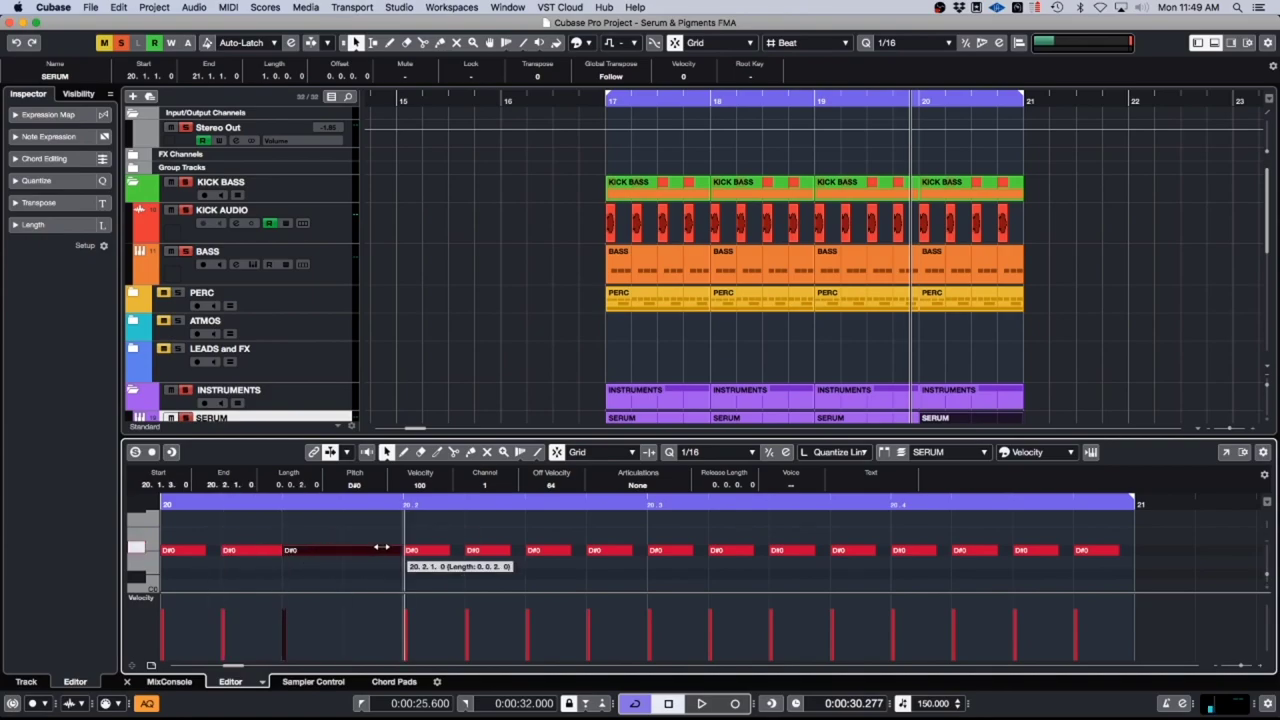
Step: Set the quantize grid to 1/64, delete the D#0 note at 20.2.4, and lengthen the one at 20.2.3 to 0.0.1.90
left_click(700, 455)
left_click(713, 478)
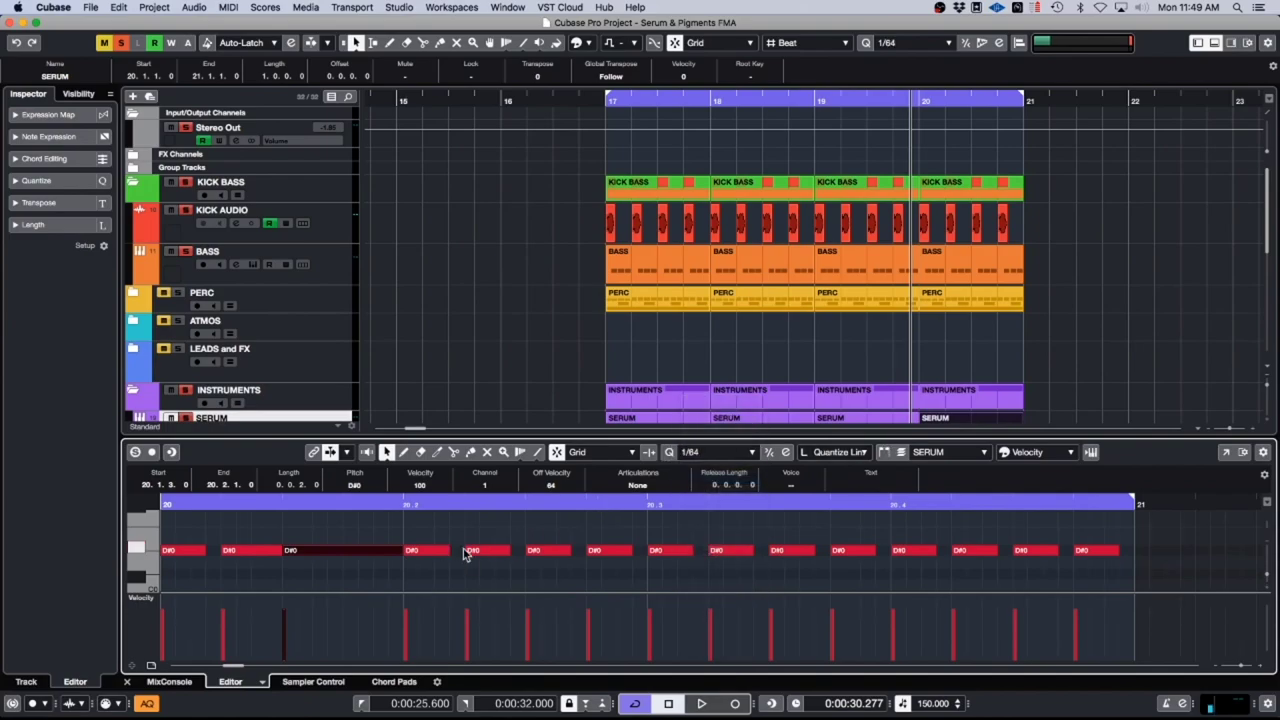
left_click(485, 553)
left_click(556, 554)
left_click(588, 553)
key("Delete")
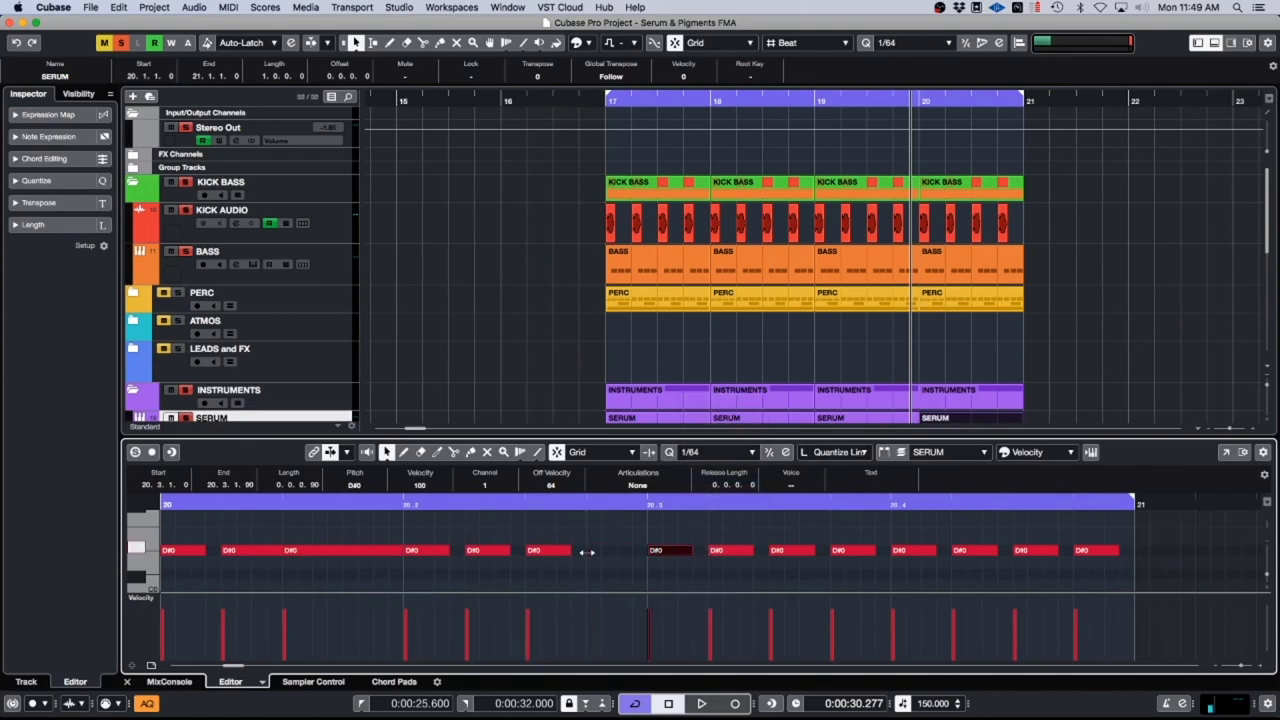
left_click_drag(575, 552, 631, 552)
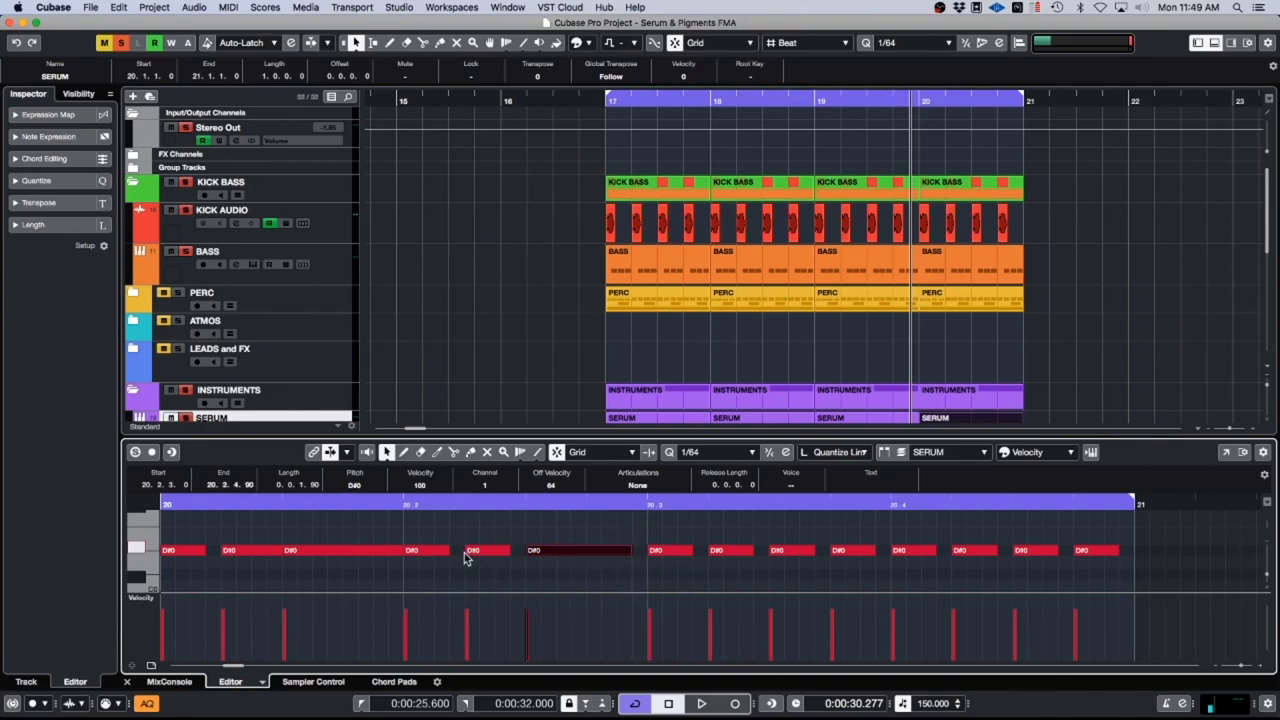
Step: Shorten the D#0 notes at 20.1.2, 20.1.3, 20.3.1 and 20.3.2, and lengthen the one at 20.3.4 past beat 4
left_click_drag(401, 550, 386, 551)
left_click_drag(282, 551, 266, 551)
left_click_drag(693, 560, 660, 553)
left_click_drag(750, 551, 921, 555)
Step: Delete the D#0 notes at 20.4.1, 20.4.2 and 20.4.4, and shorten the one at 20.3.3 to 0.0.0.90
left_click(905, 551)
key("Delete")
left_click(966, 551)
key("Delete")
left_click(1088, 551)
key("Delete")
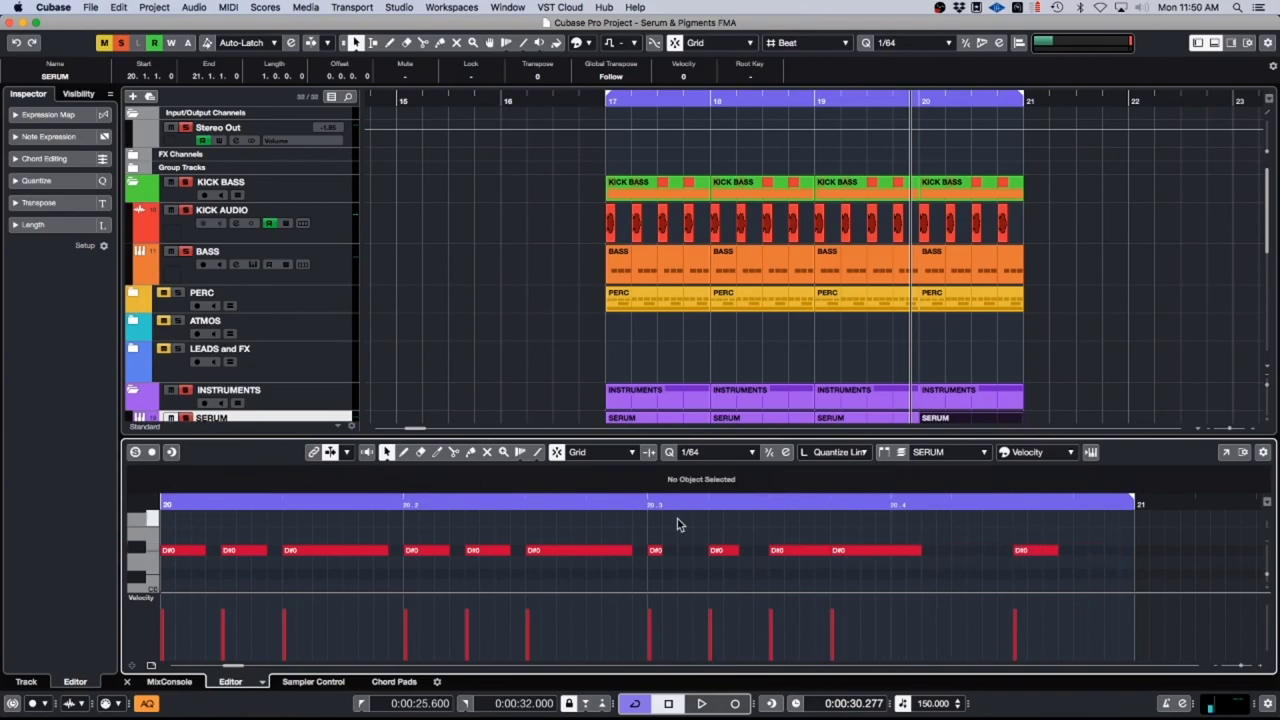
left_click_drag(829, 551, 813, 550)
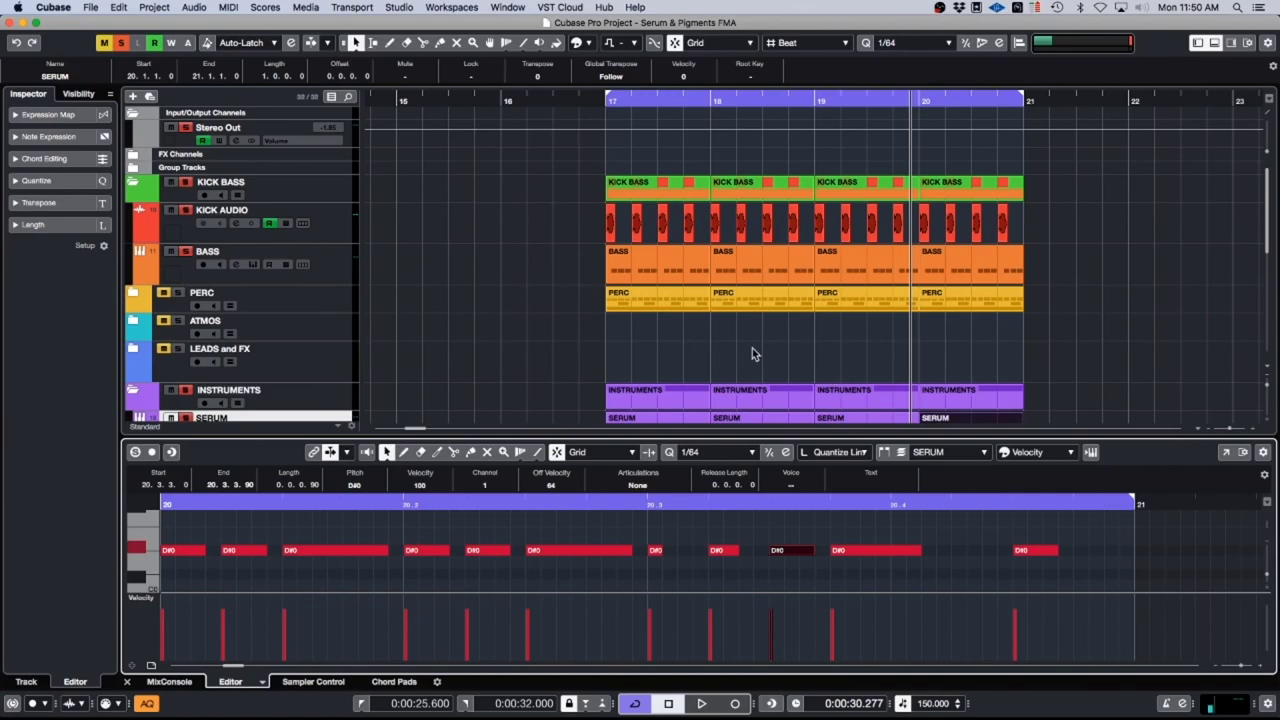
Step: Loop the bar 20 SERUM part and play it with the track's MIDI Modifiers and MIDI Inserts bypassed
scroll(780, 350, "down", 2)
left_click(941, 378)
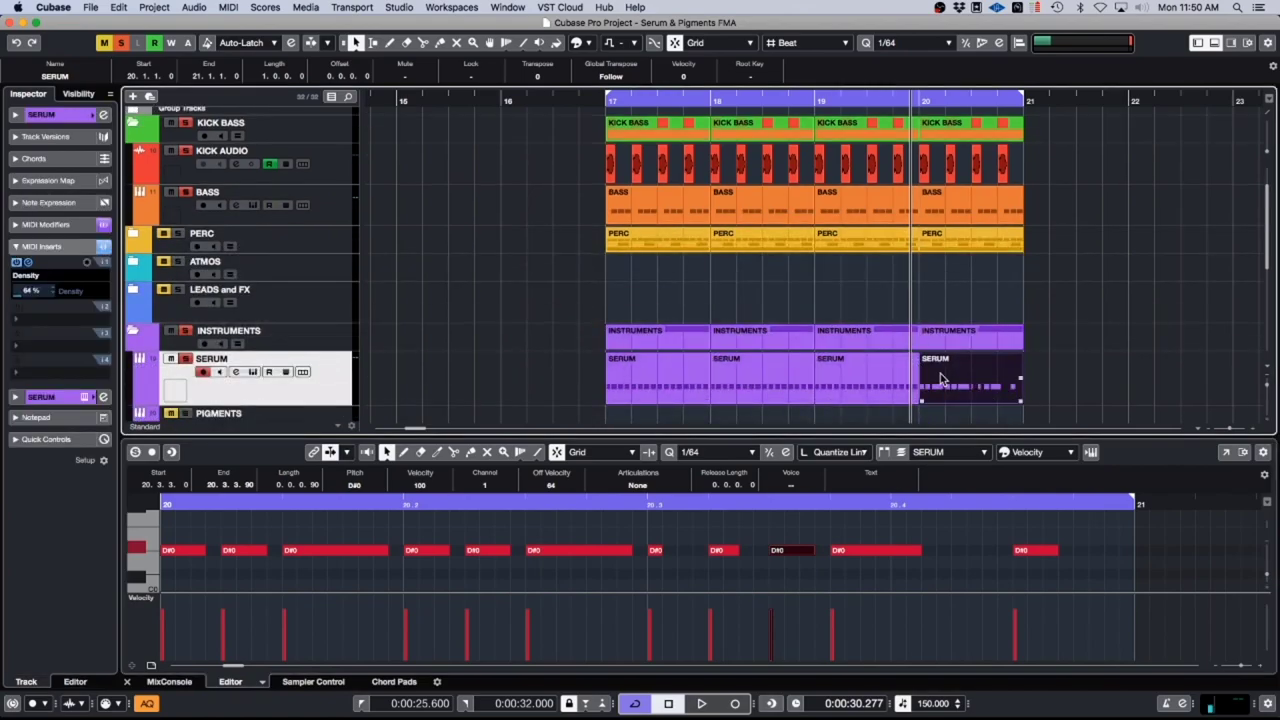
key("p")
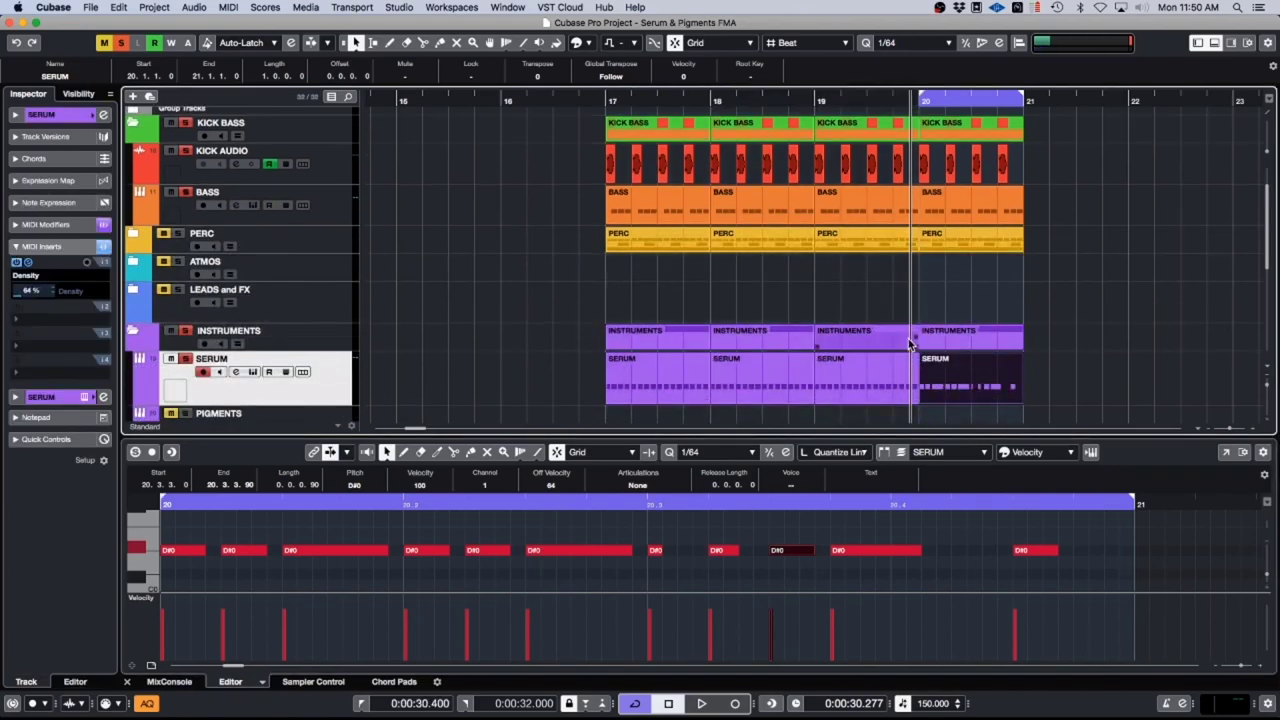
left_click(104, 224)
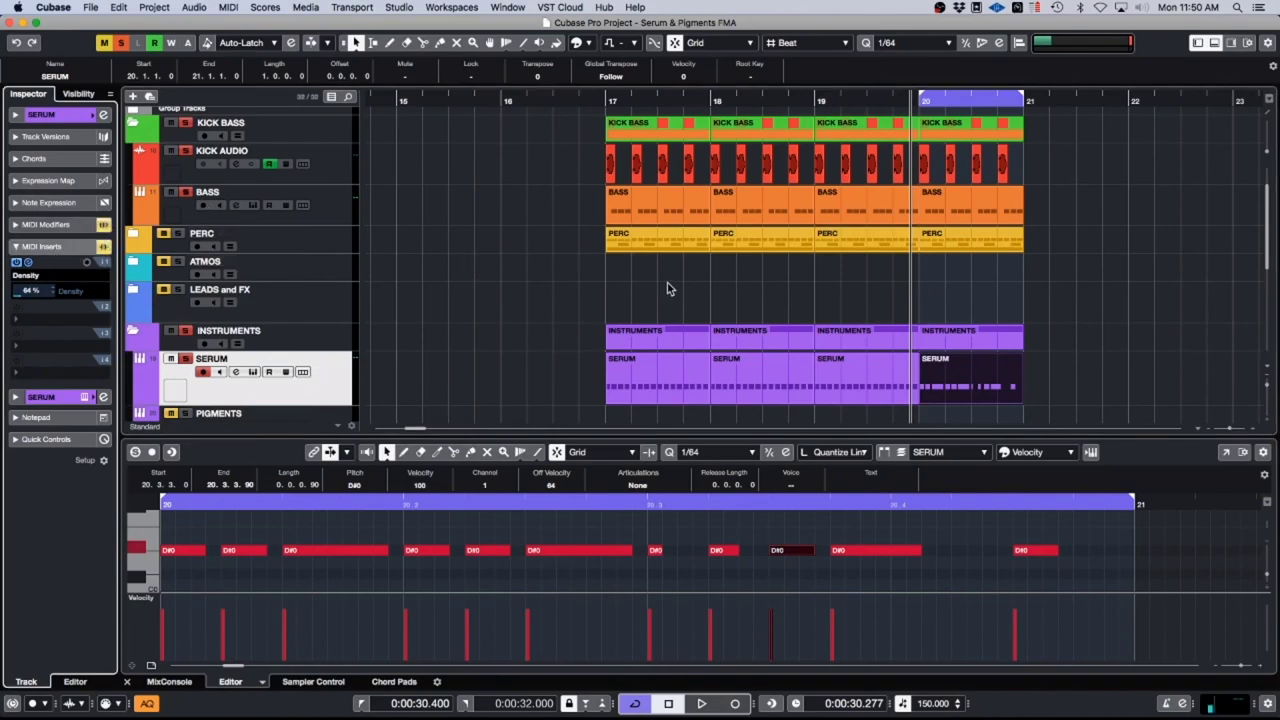
key("space")
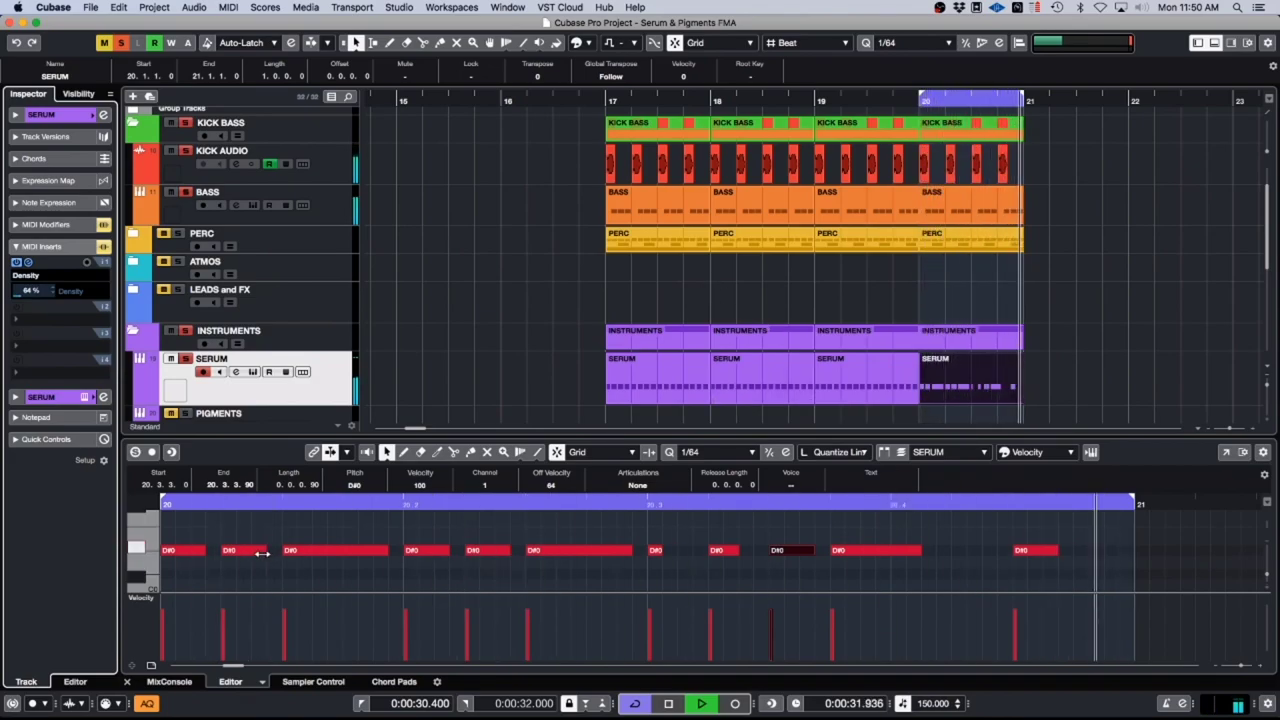
Step: Shorten the D#0 notes at 20.1.1, 20.1.2 and 20.2.1 to 0.0.0.30 during playback, and stop playback
left_click_drag(204, 551, 177, 557)
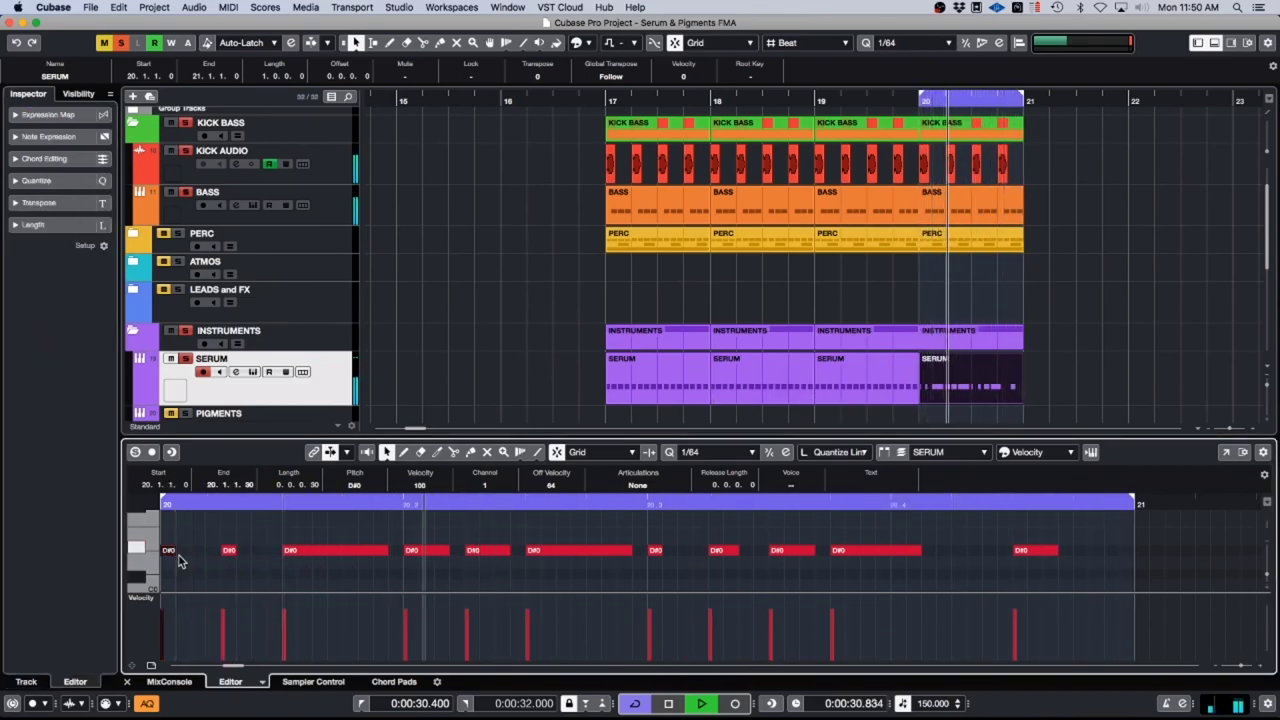
left_click(386, 551)
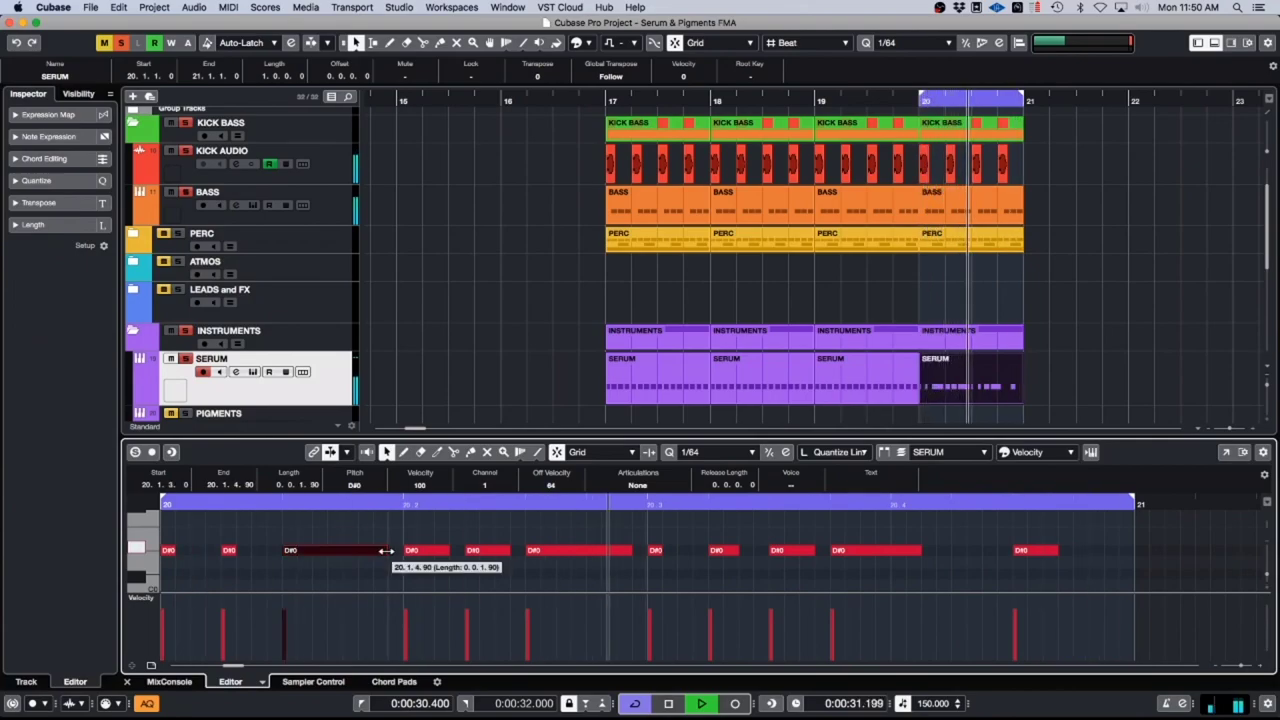
left_click_drag(446, 551, 422, 556)
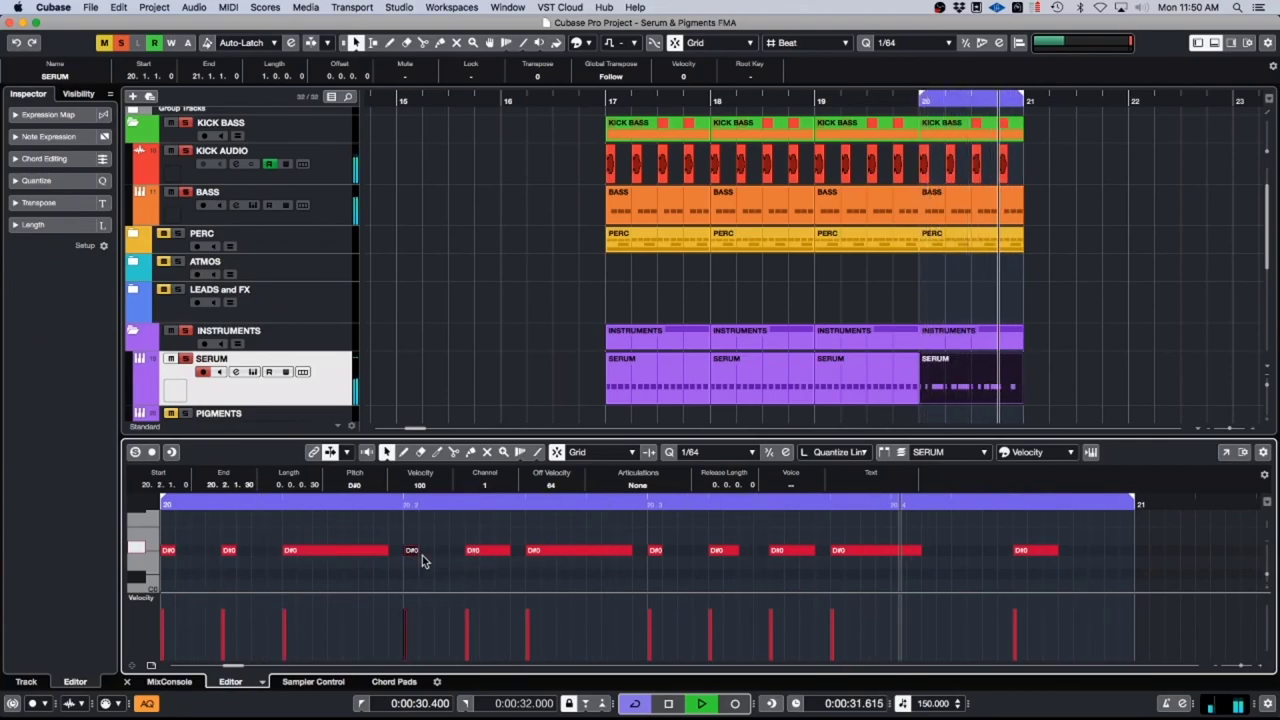
key("space")
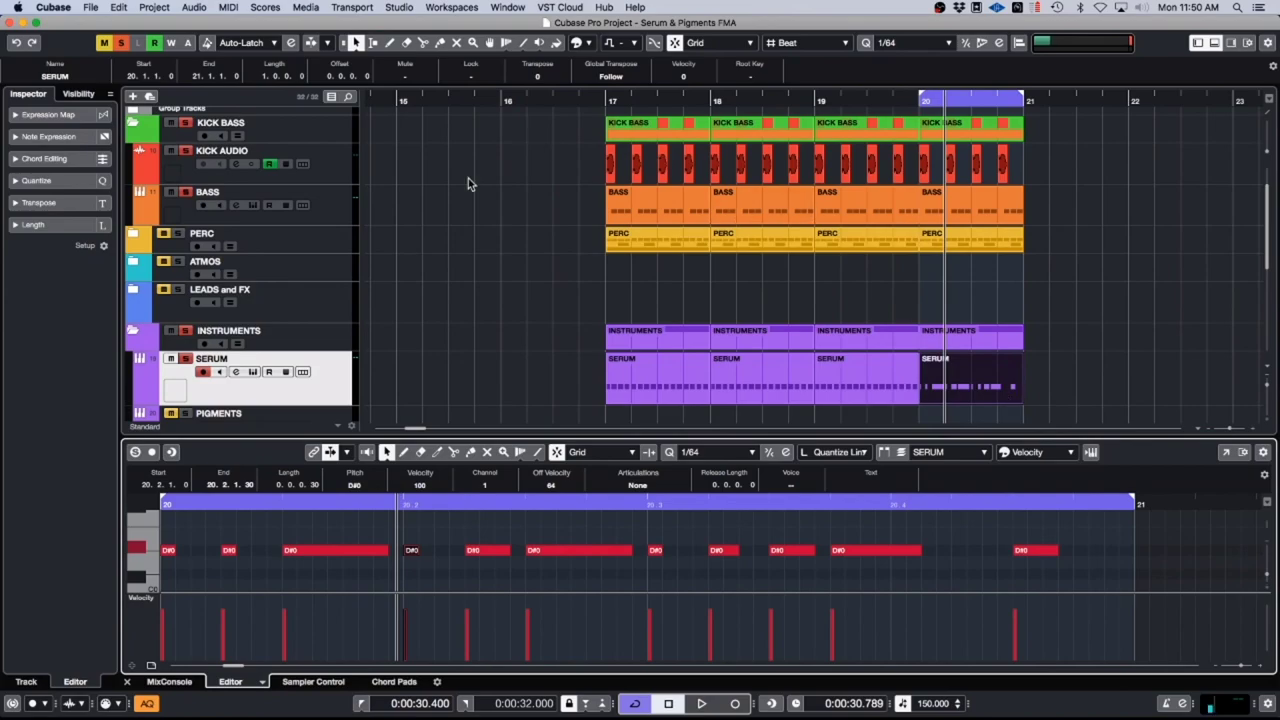
Step: Delete the edited SERUM part in bar 20 and replace it with a duplicate of the bar 19 part
left_click(994, 385)
key("Delete")
left_click(866, 375)
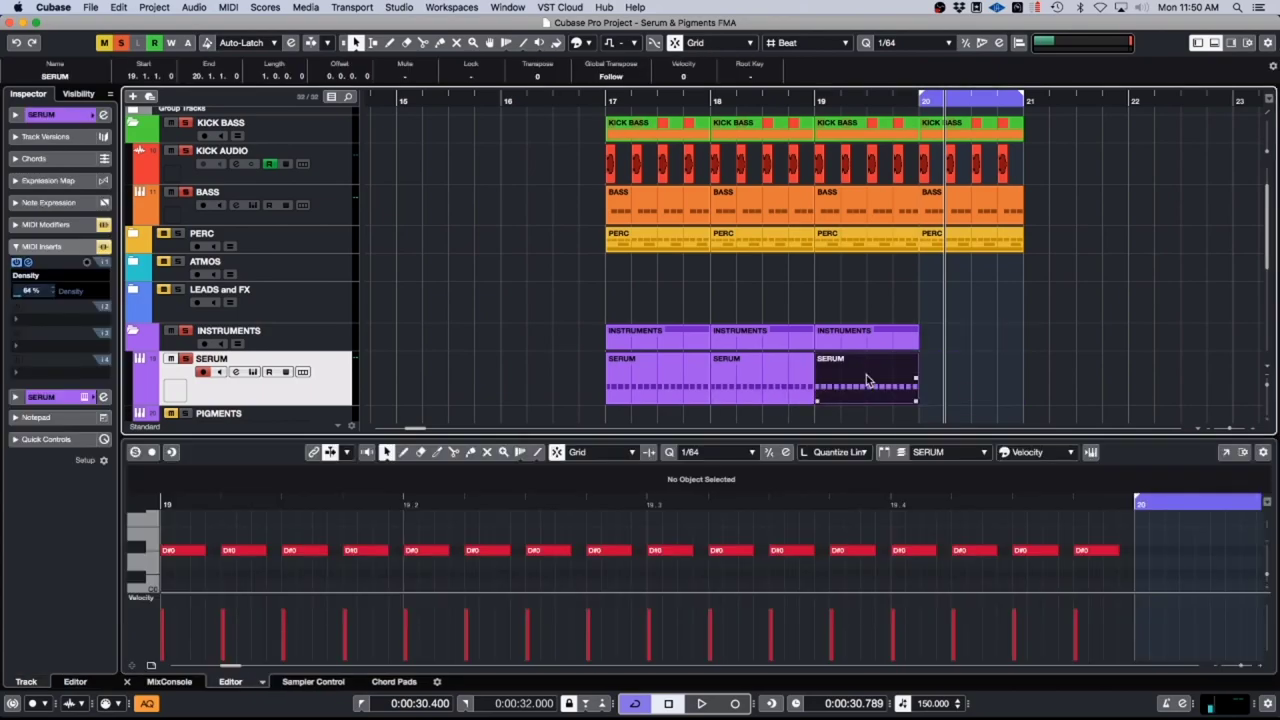
key("super+d")
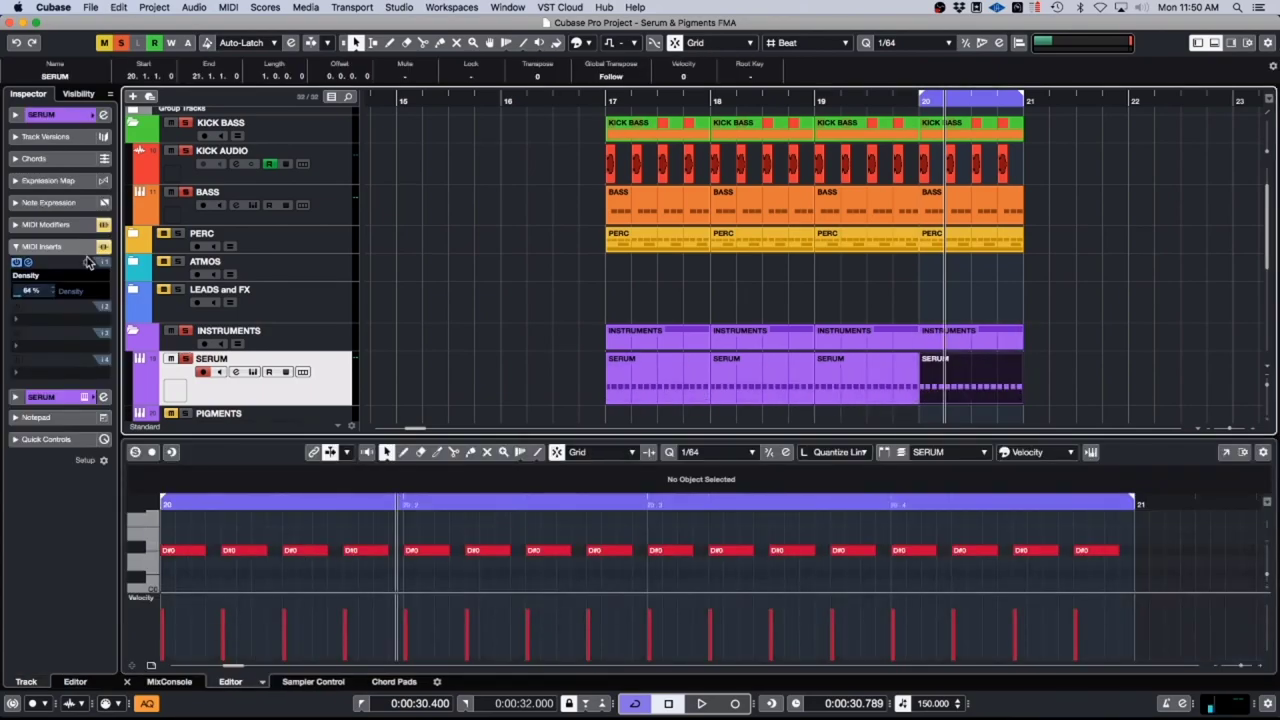
Step: Audition the loop with SERUM's MIDI Modifiers and MIDI Inserts re-enabled, and close the note editor
key("space")
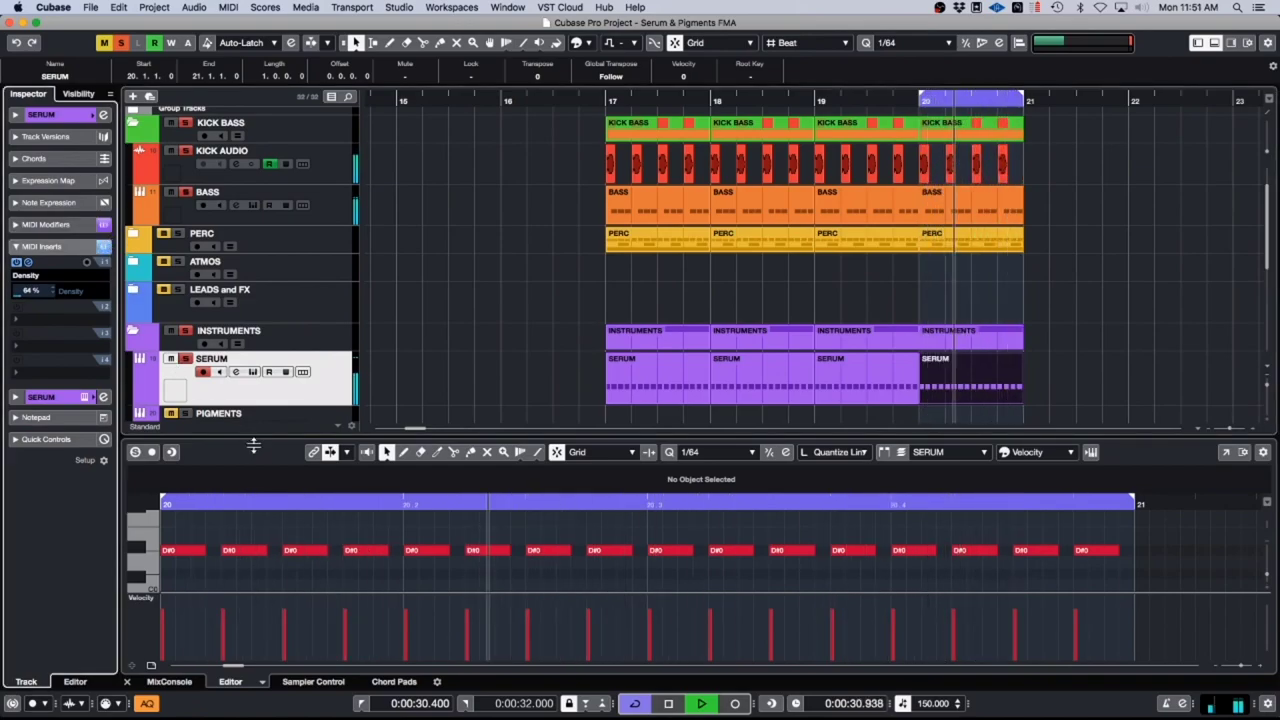
key("space")
left_click(127, 681)
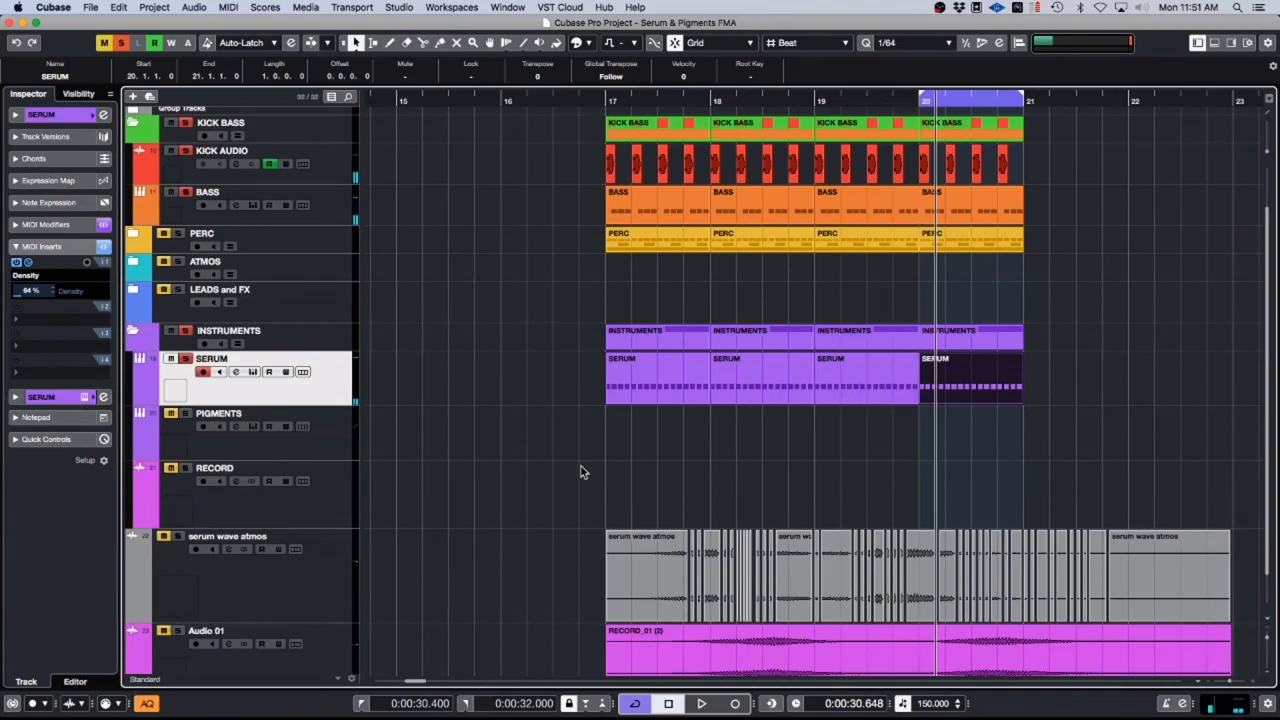
left_click(529, 397)
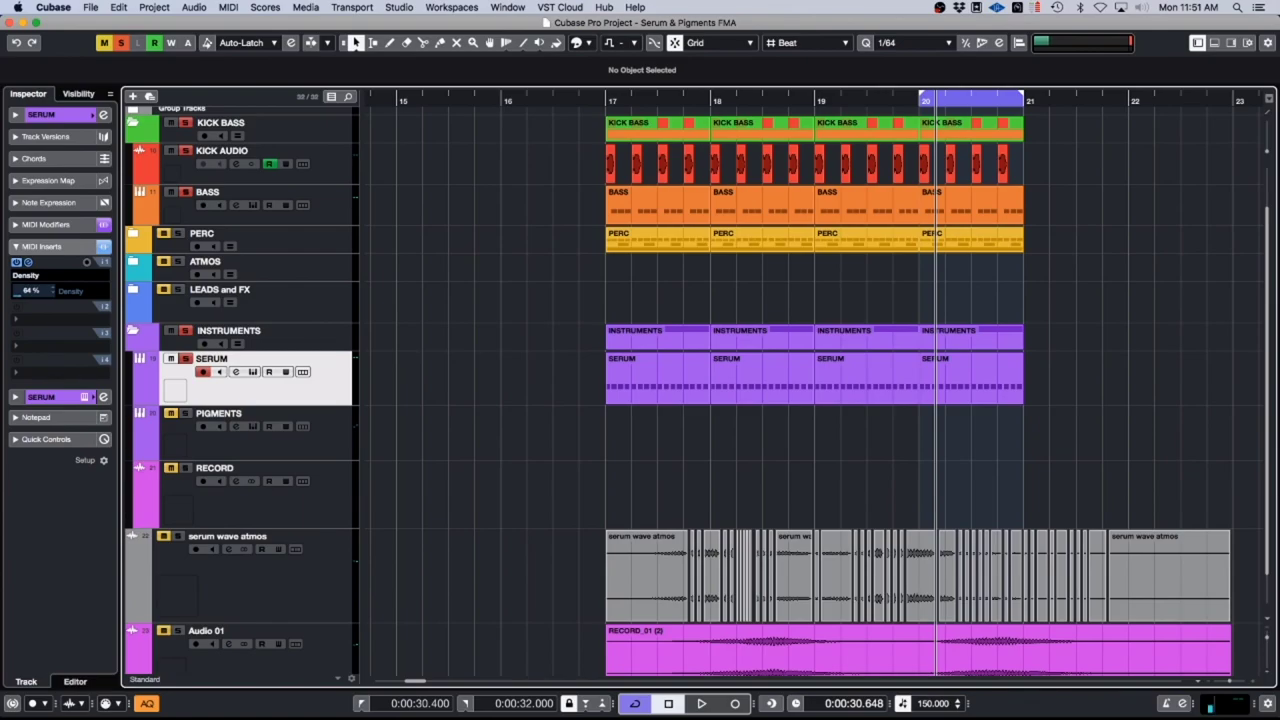
Step: Set the SERUM track's second Random MIDI Modifier to Velocity with a minimum of -86 while the loop plays
left_click(60, 225)
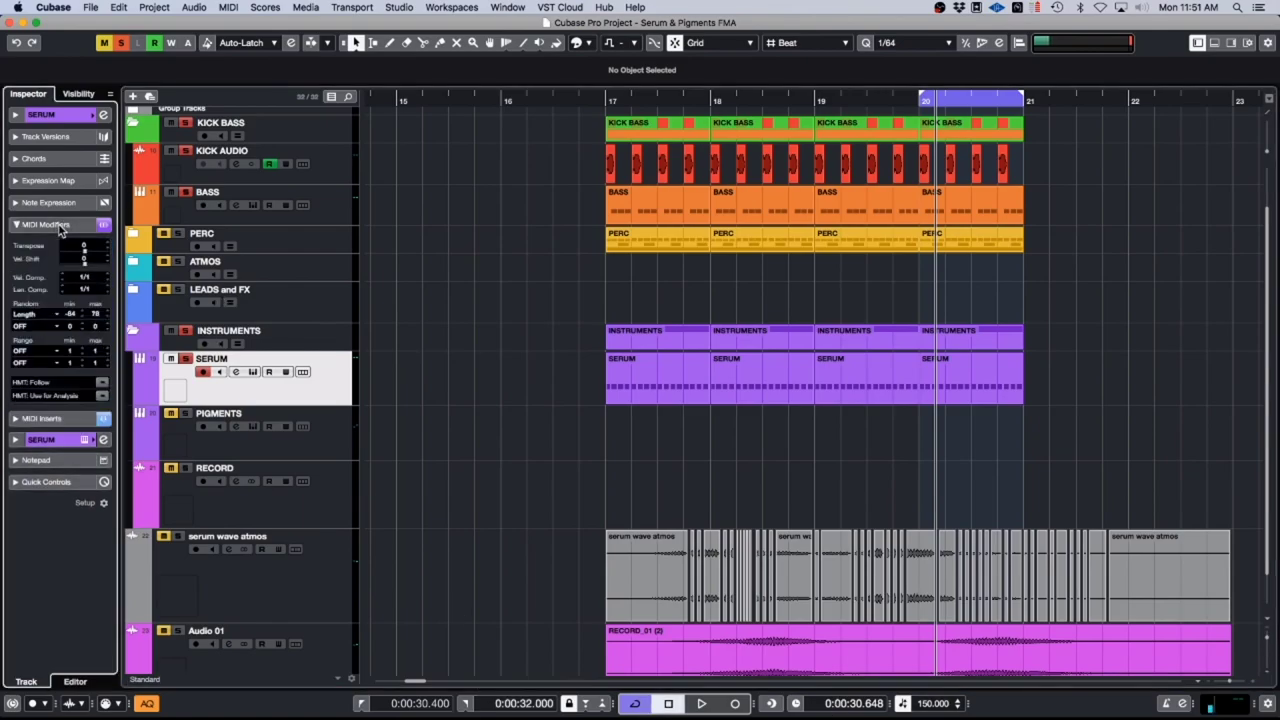
left_click(57, 225)
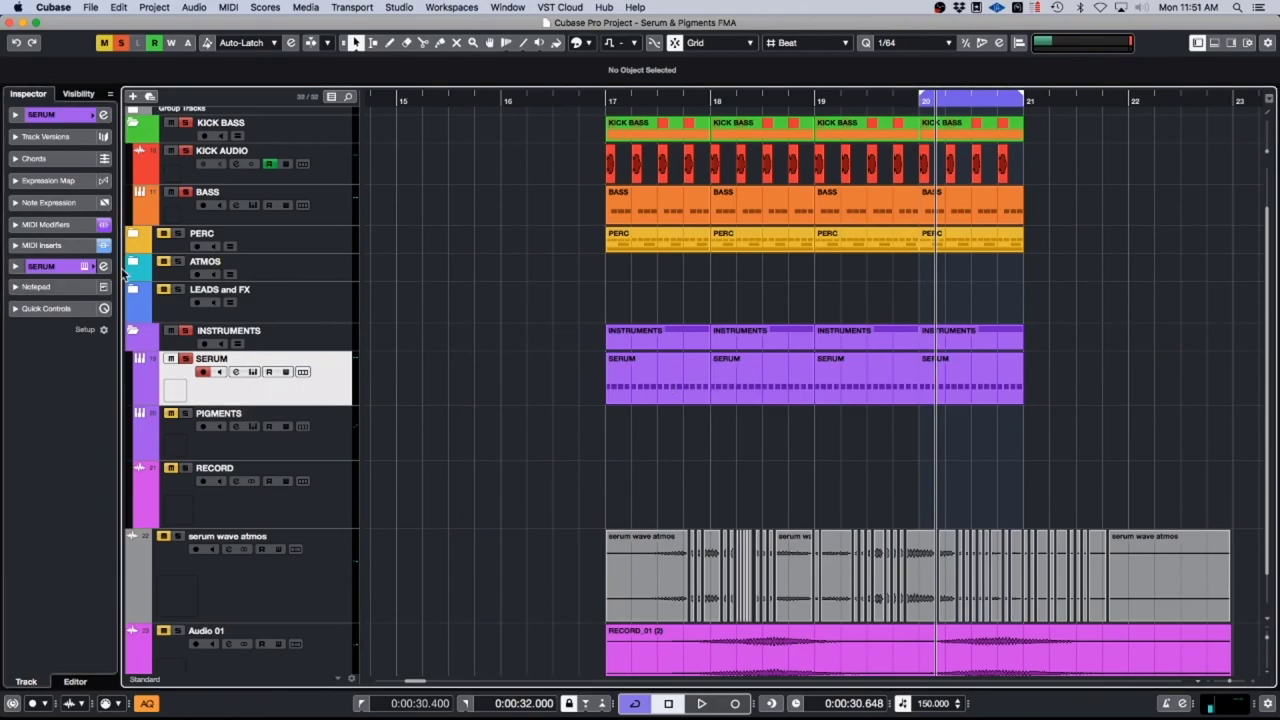
left_click(66, 224)
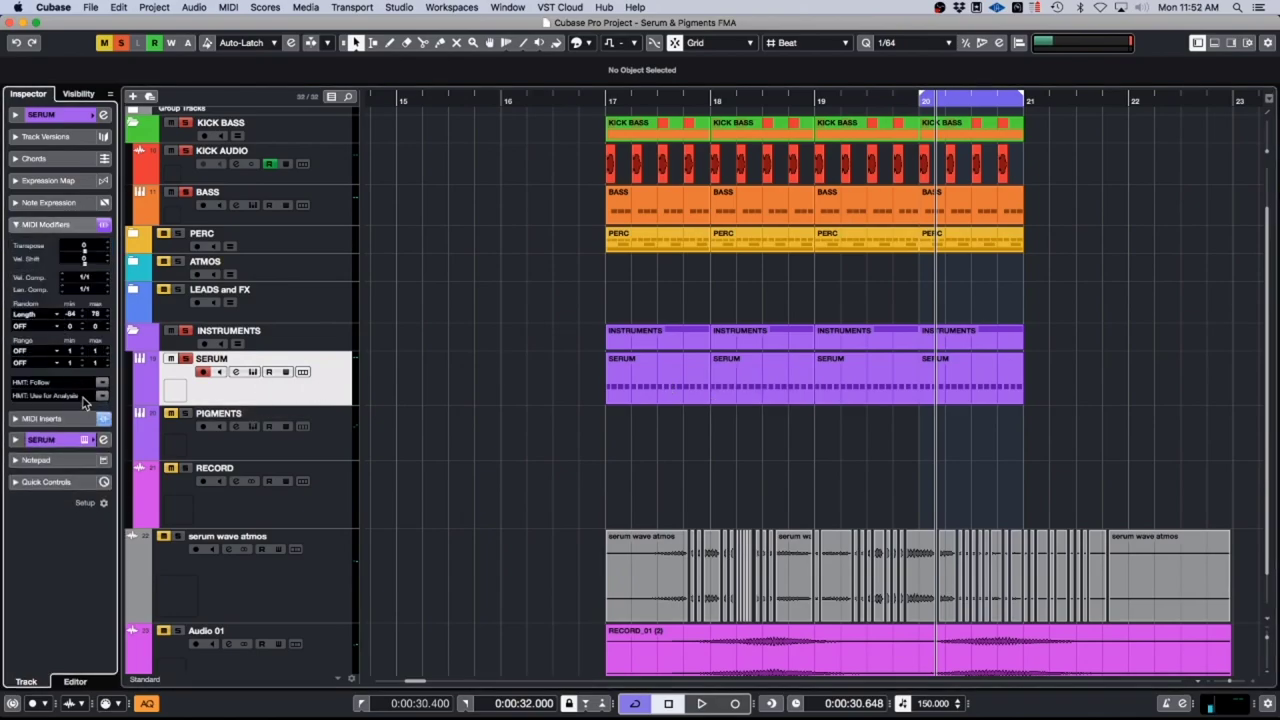
left_click(32, 326)
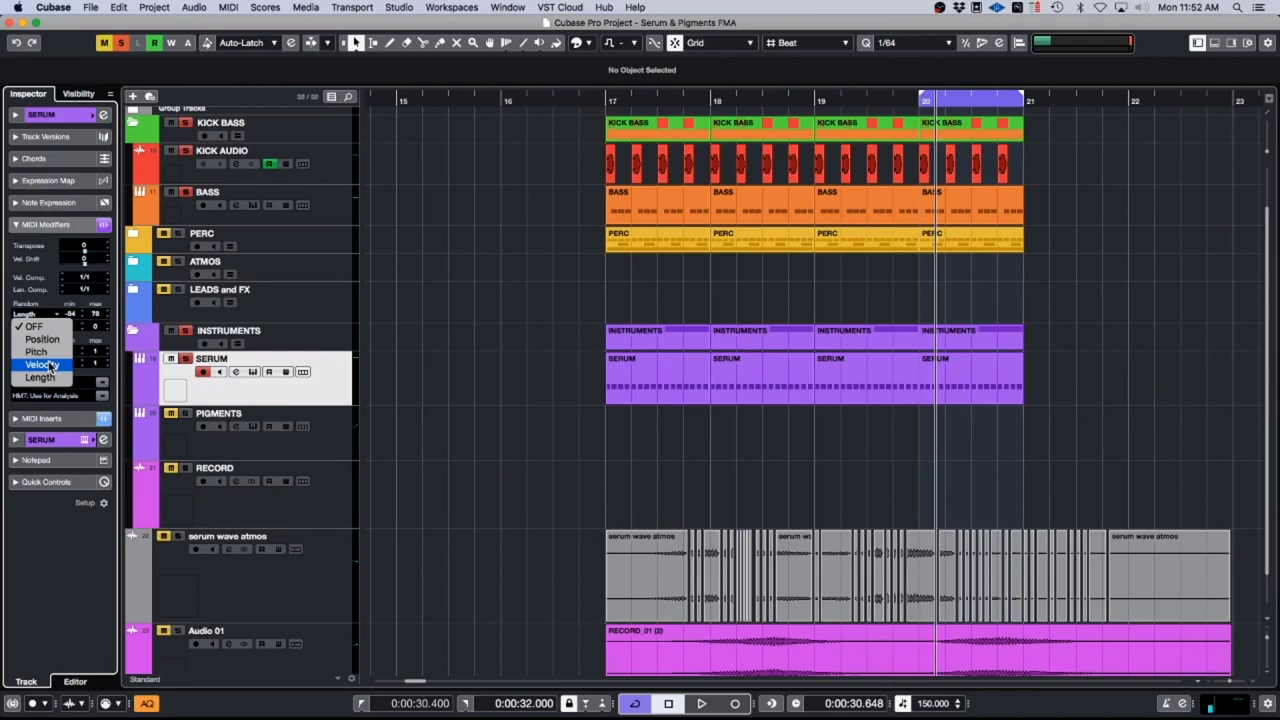
left_click(51, 366)
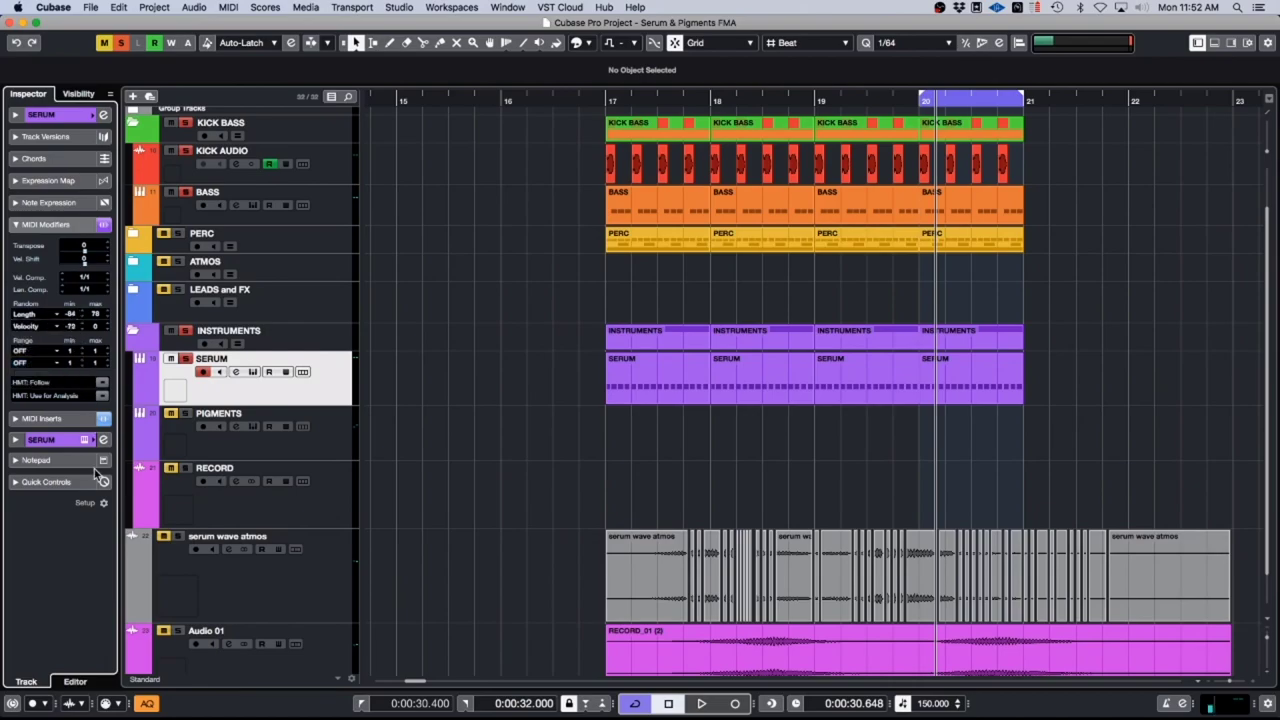
key("space")
left_click_drag(84, 330, 80, 354)
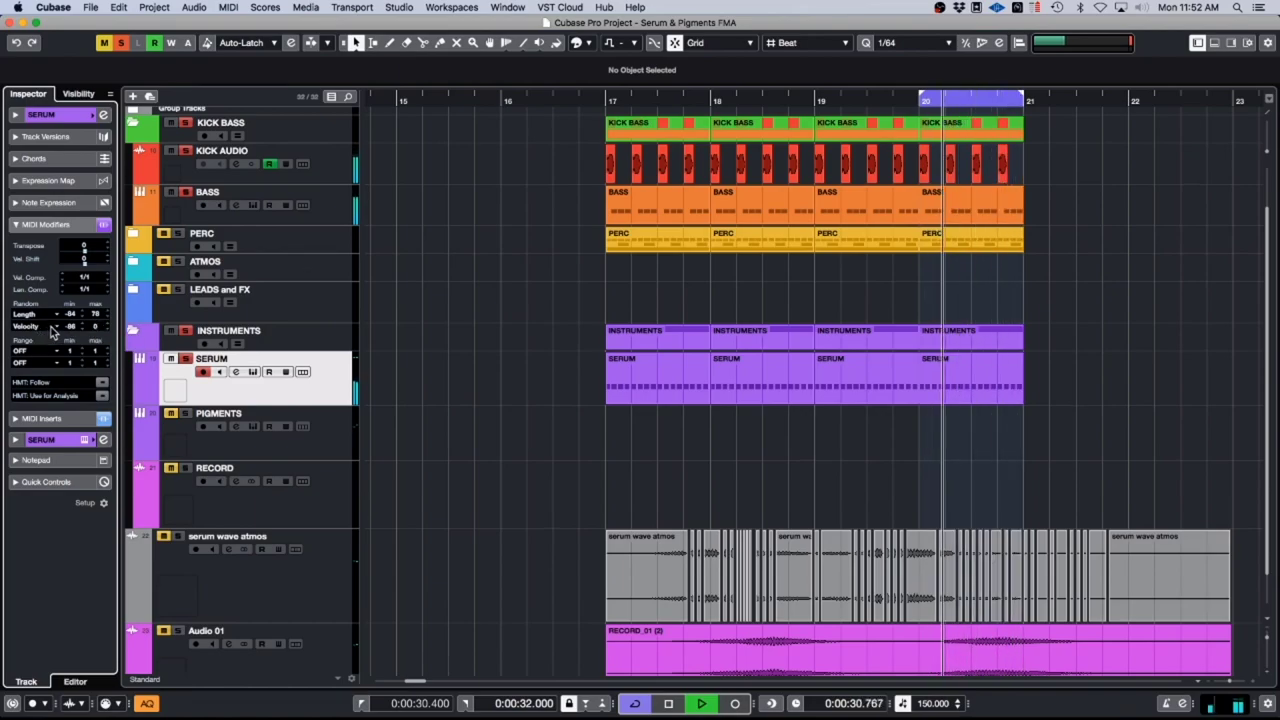
Step: Open Serum, try velocity modulation on oscillator B's level, and remove all velocity destinations with playback stopped
left_click(253, 371)
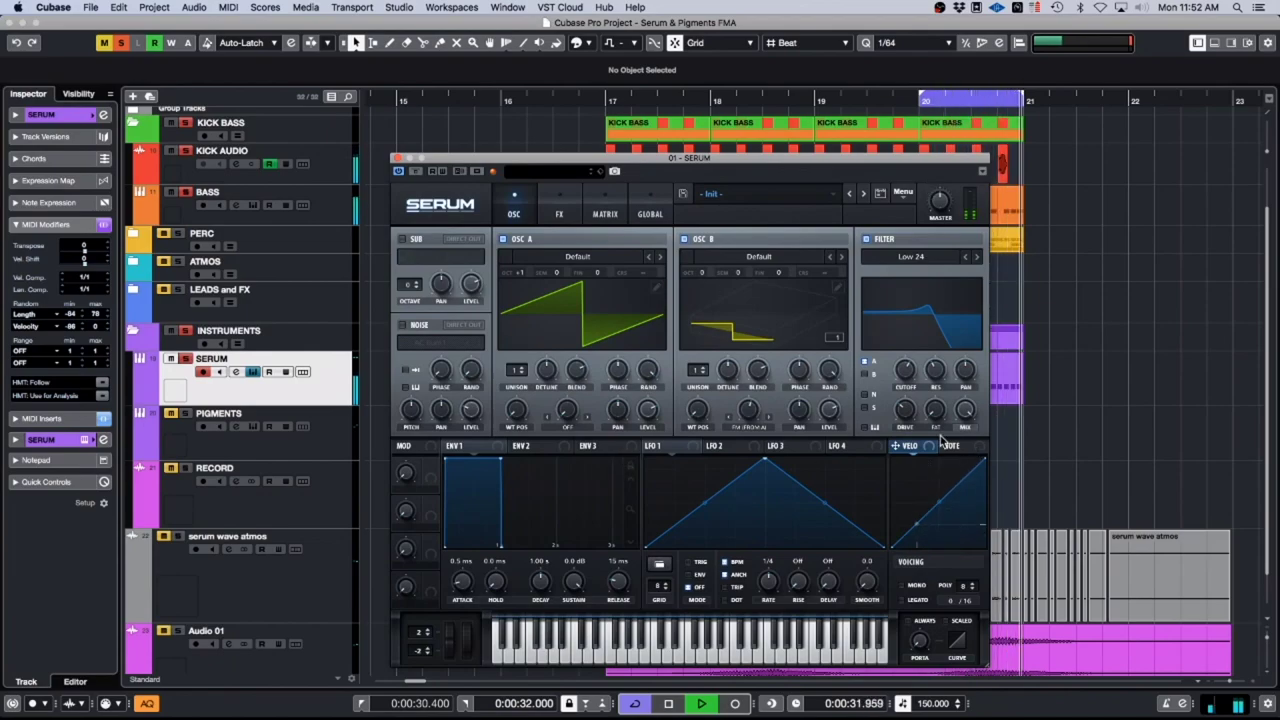
left_click_drag(930, 447, 825, 433)
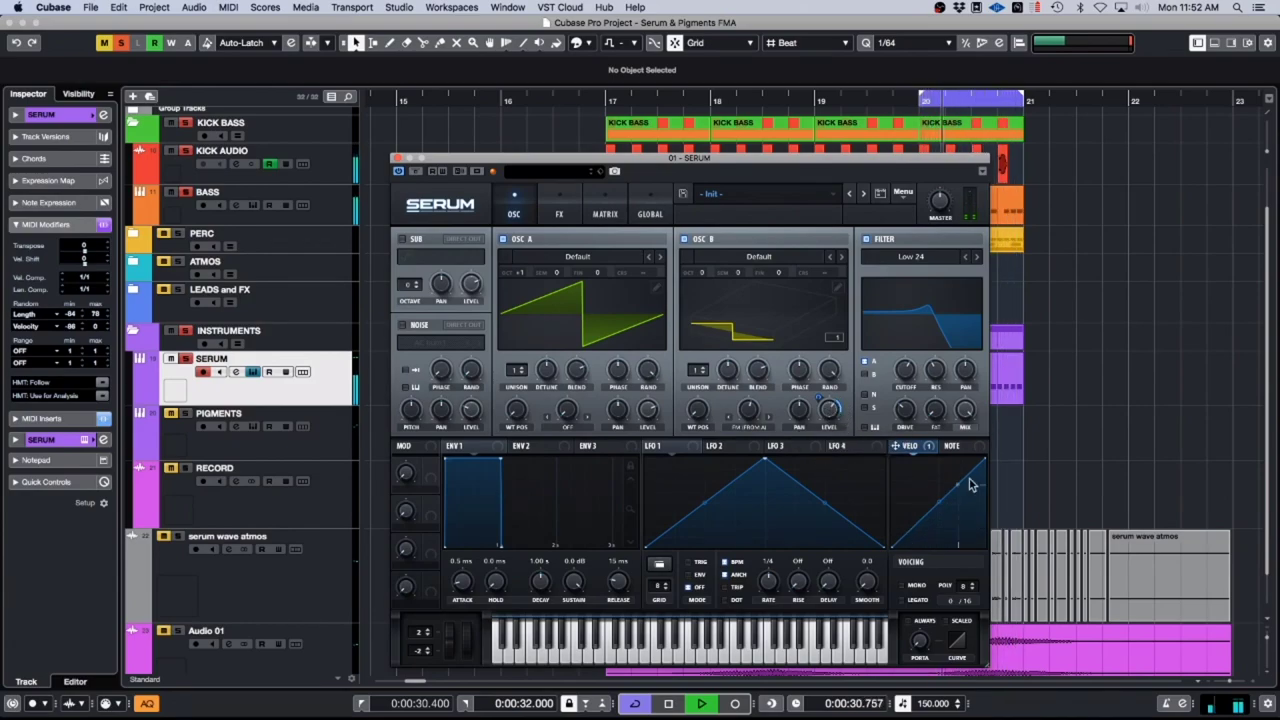
key("space")
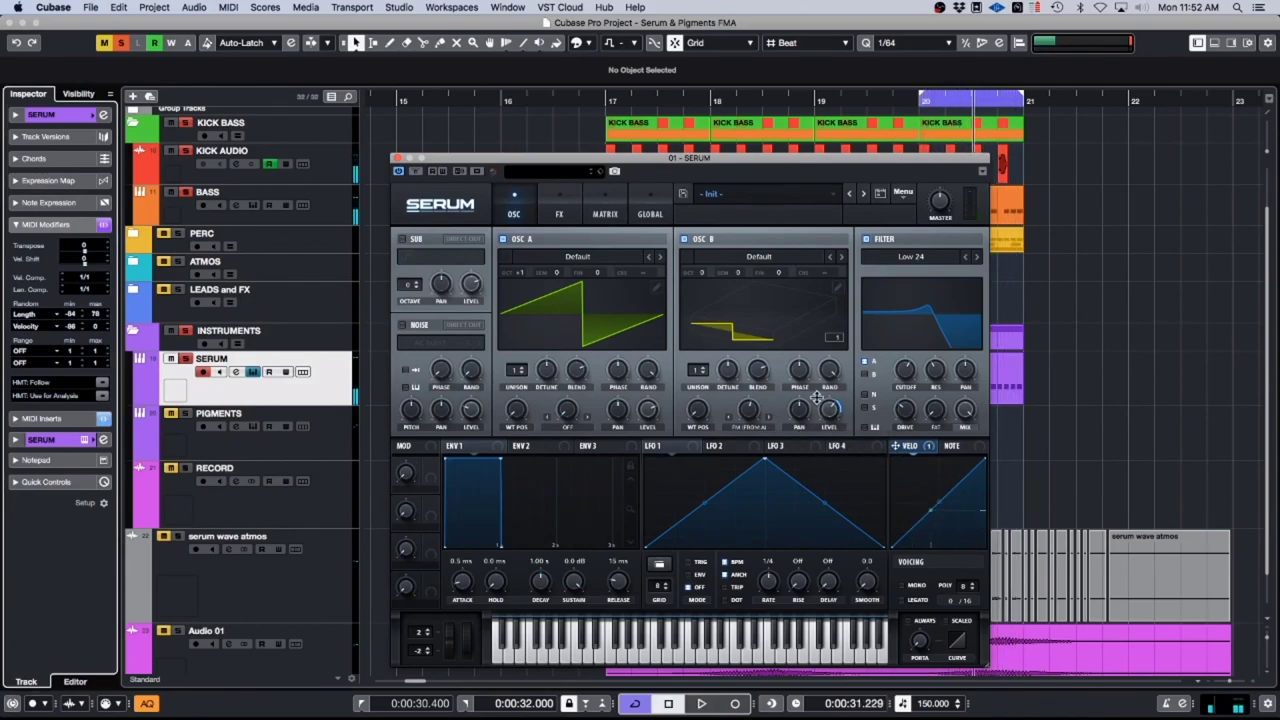
right_click(932, 450)
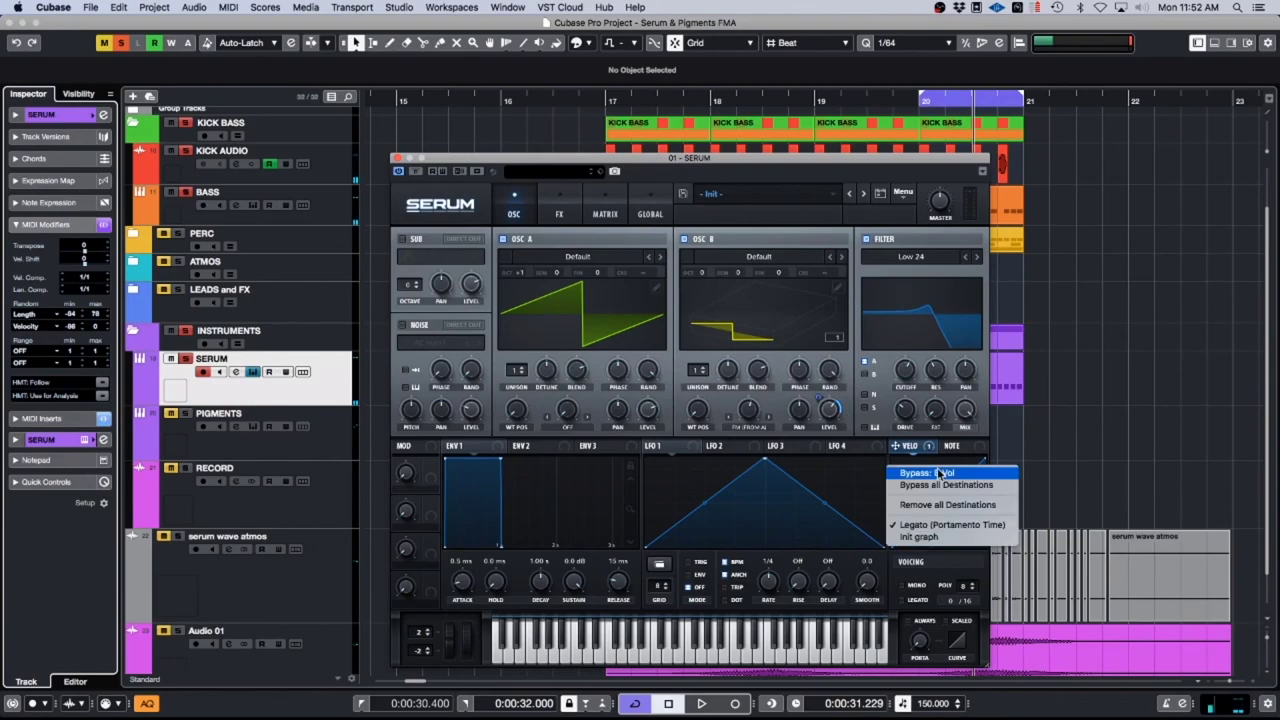
left_click(940, 504)
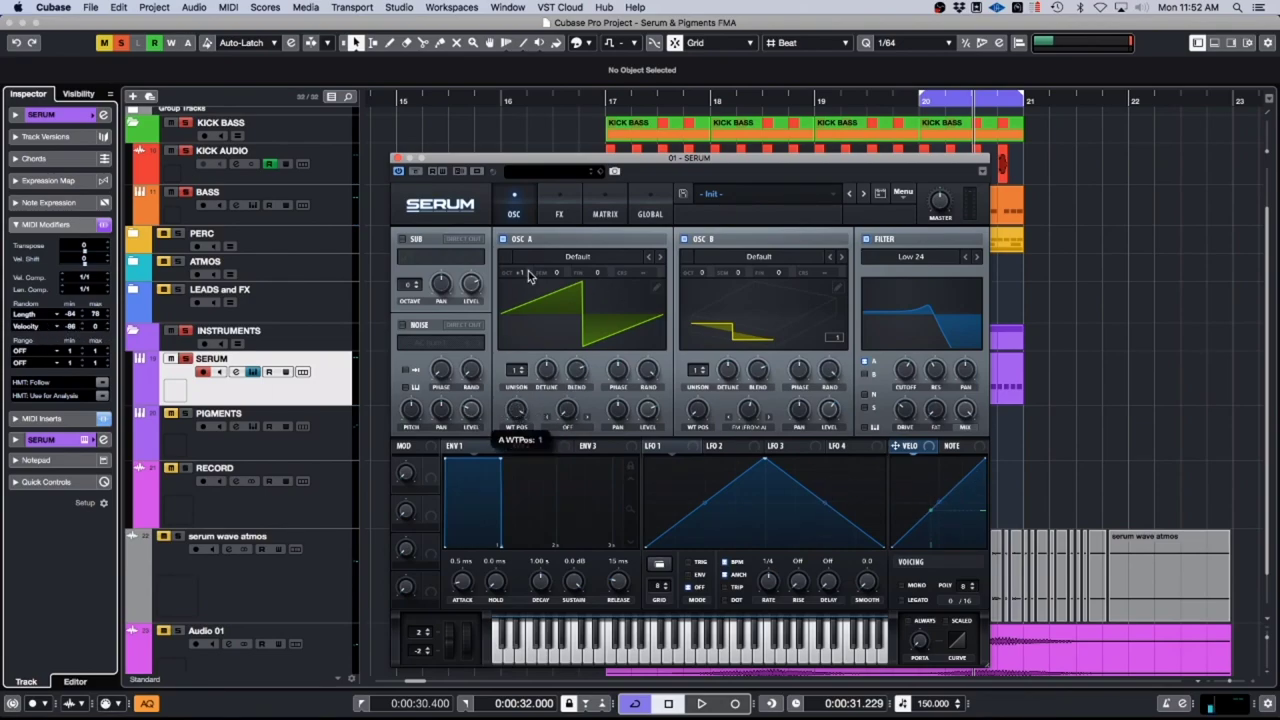
Step: Load the Acid Hero 2 wavetable from the Source Code - Wavetable Expansion Pack into oscillator A and audition the loop
left_click(588, 262)
mouse_move(557, 300)
mouse_move(563, 334)
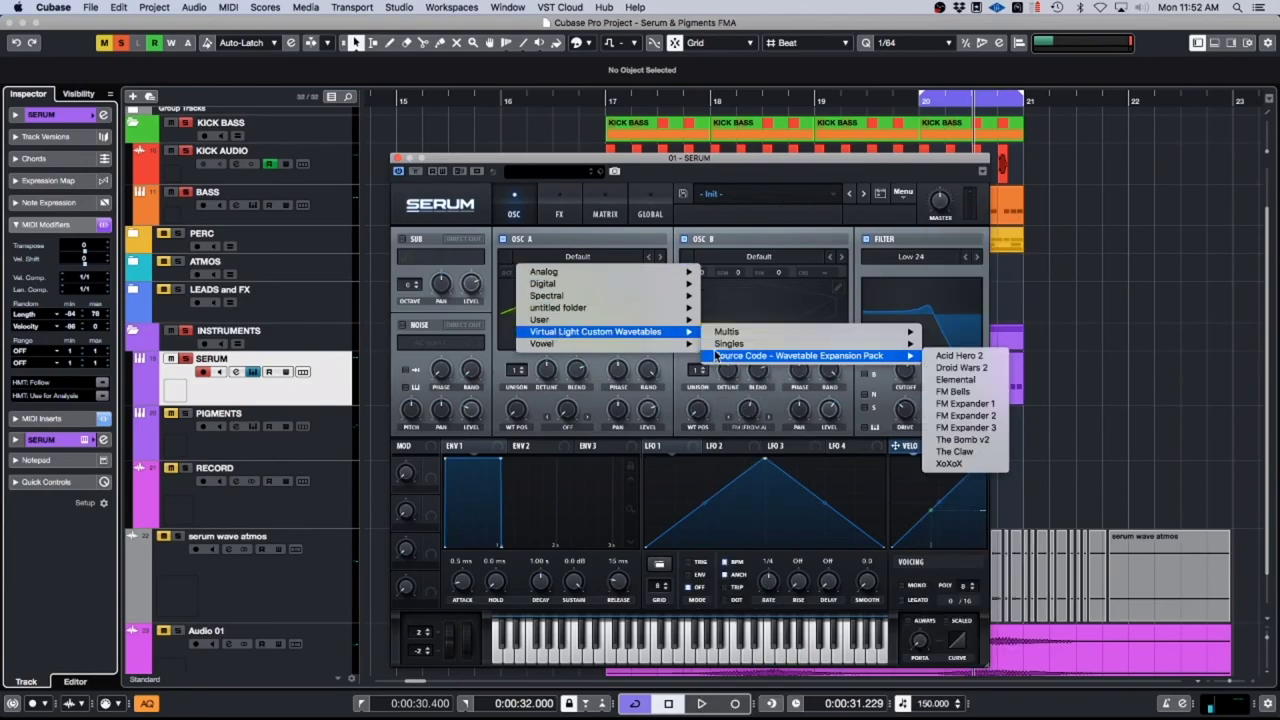
mouse_move(745, 357)
left_click(965, 357)
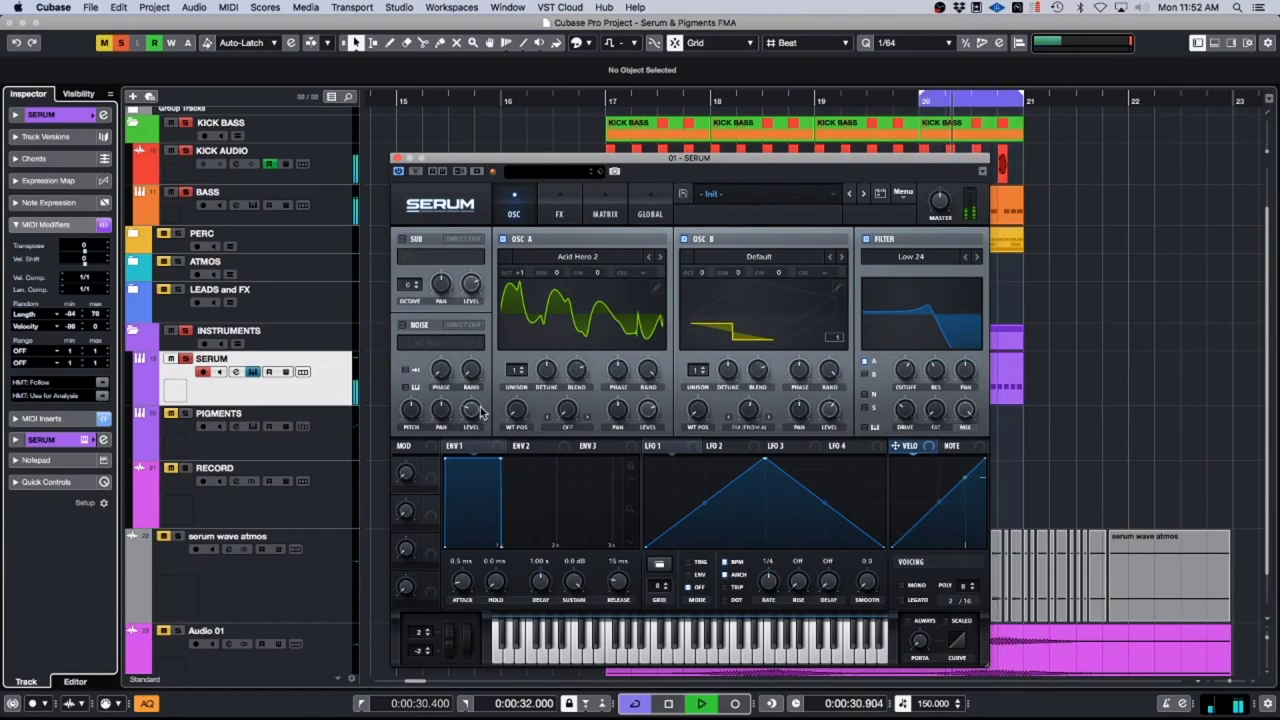
key("space")
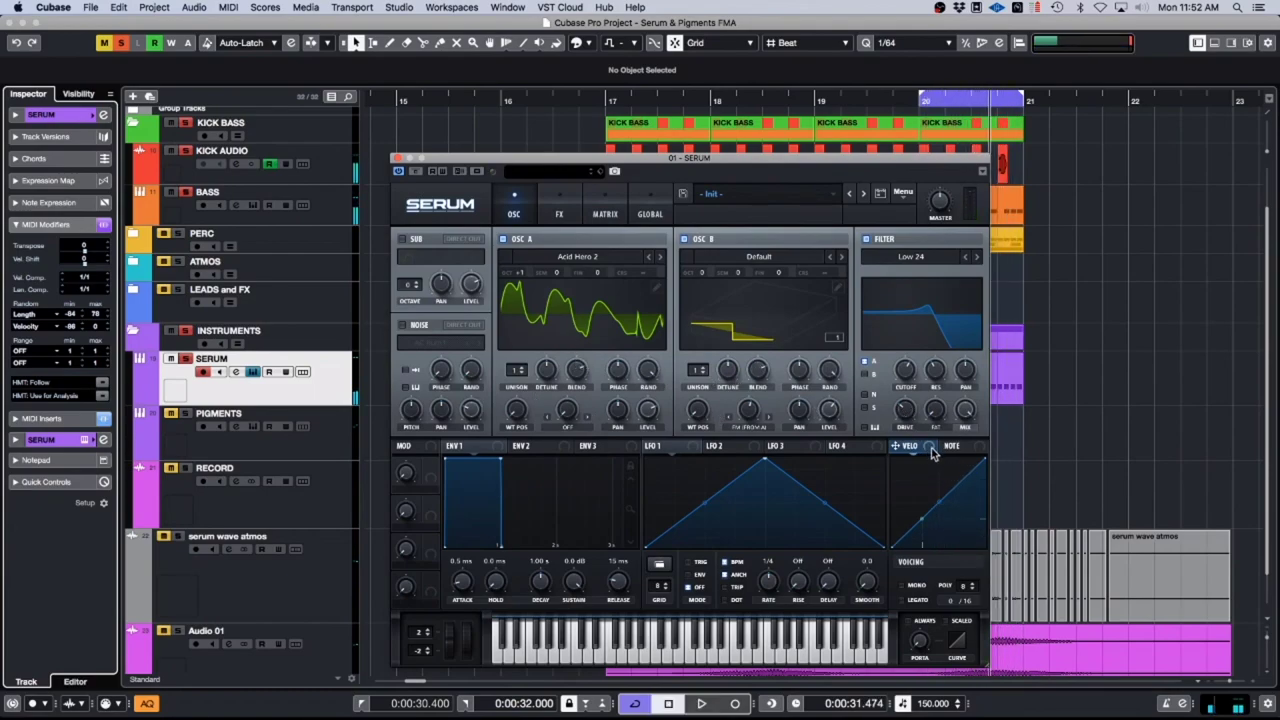
Step: Assign velocity to oscillator A's wavetable position and adjust that position while the loop plays
left_click_drag(930, 453, 516, 410)
left_click_drag(516, 410, 523, 394)
key("space")
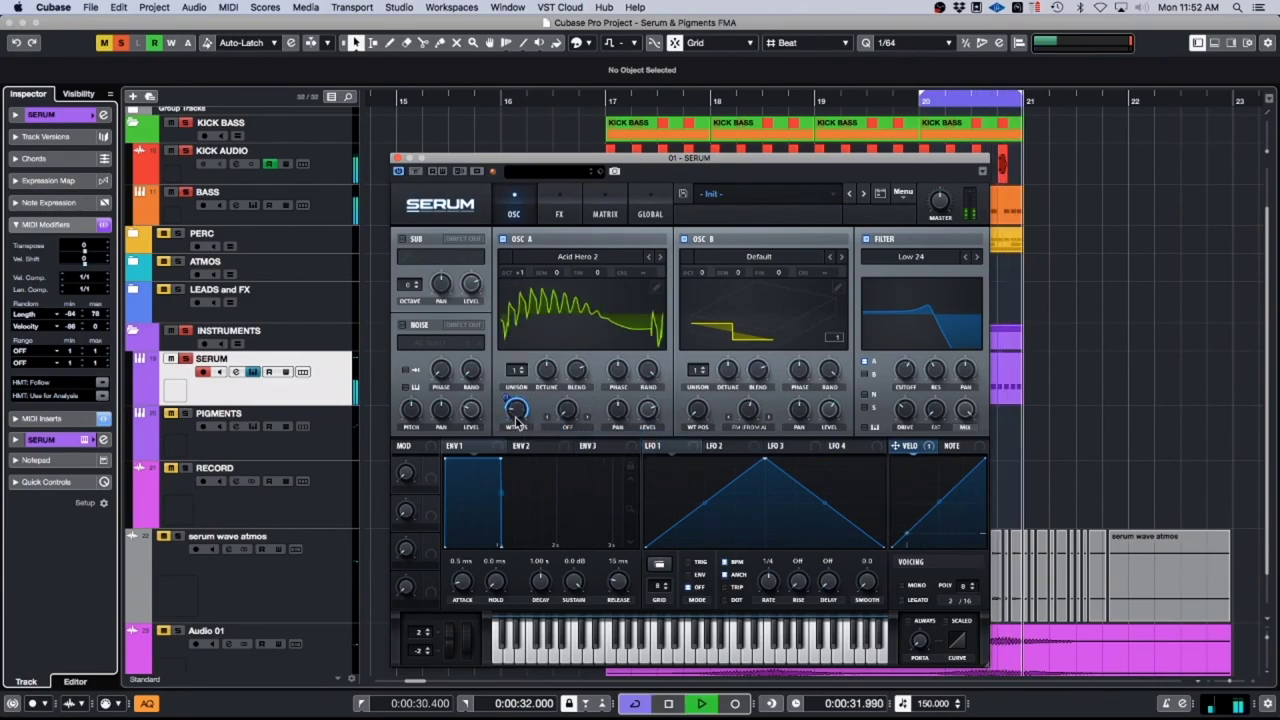
right_click(517, 410)
left_click(517, 410)
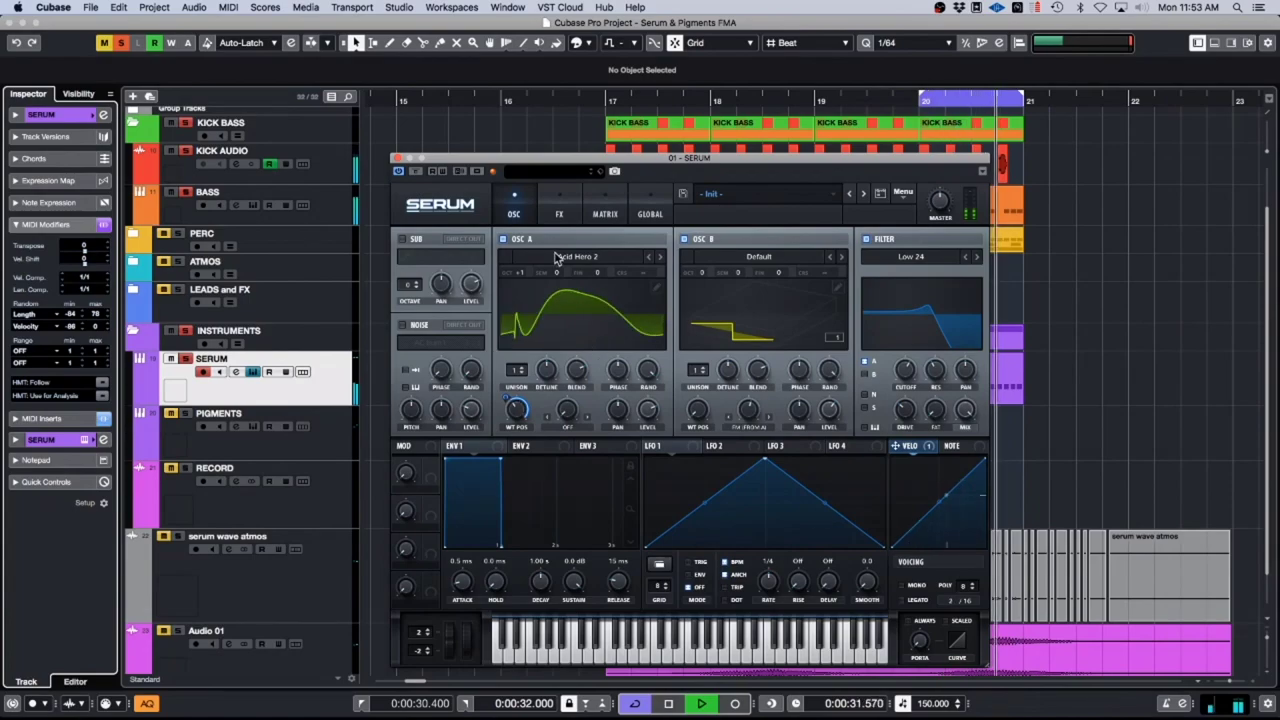
left_click_drag(619, 360, 626, 338)
left_click_drag(626, 389, 650, 592)
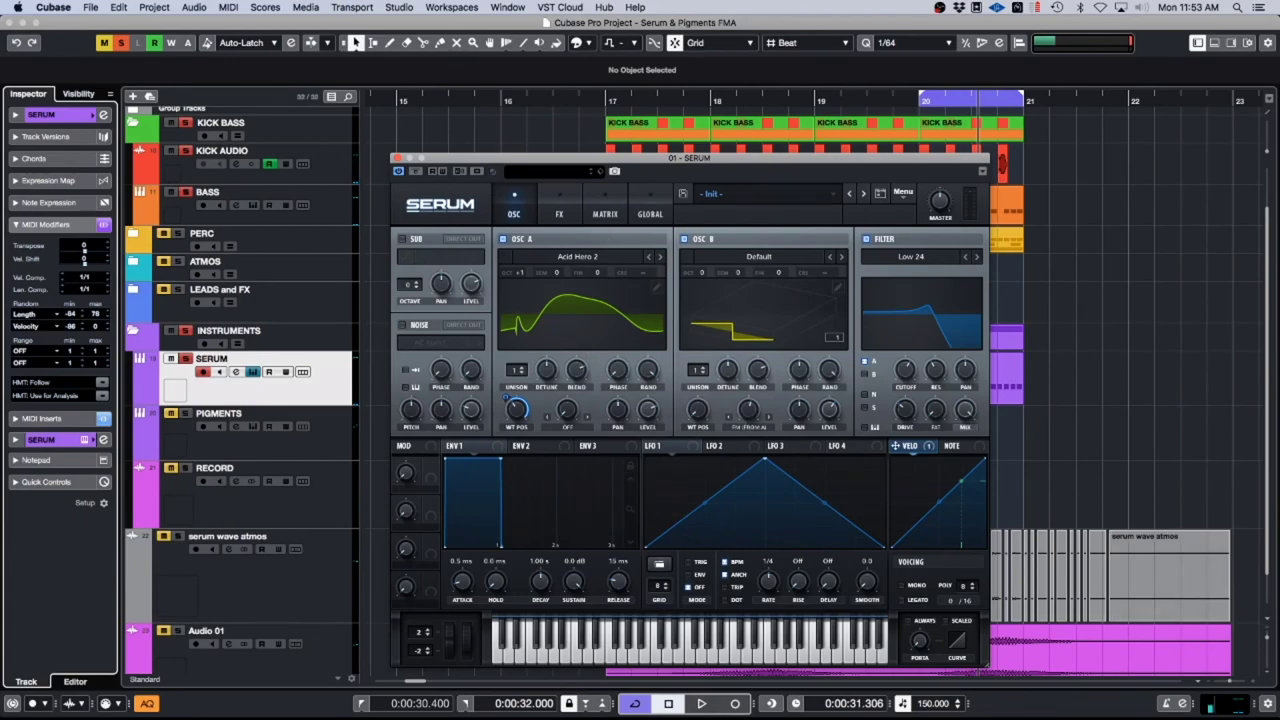
Step: Re-enable the SERUM track's Density MIDI insert and set it to 89% while the loop plays, keeping Serum open
key("super+w")
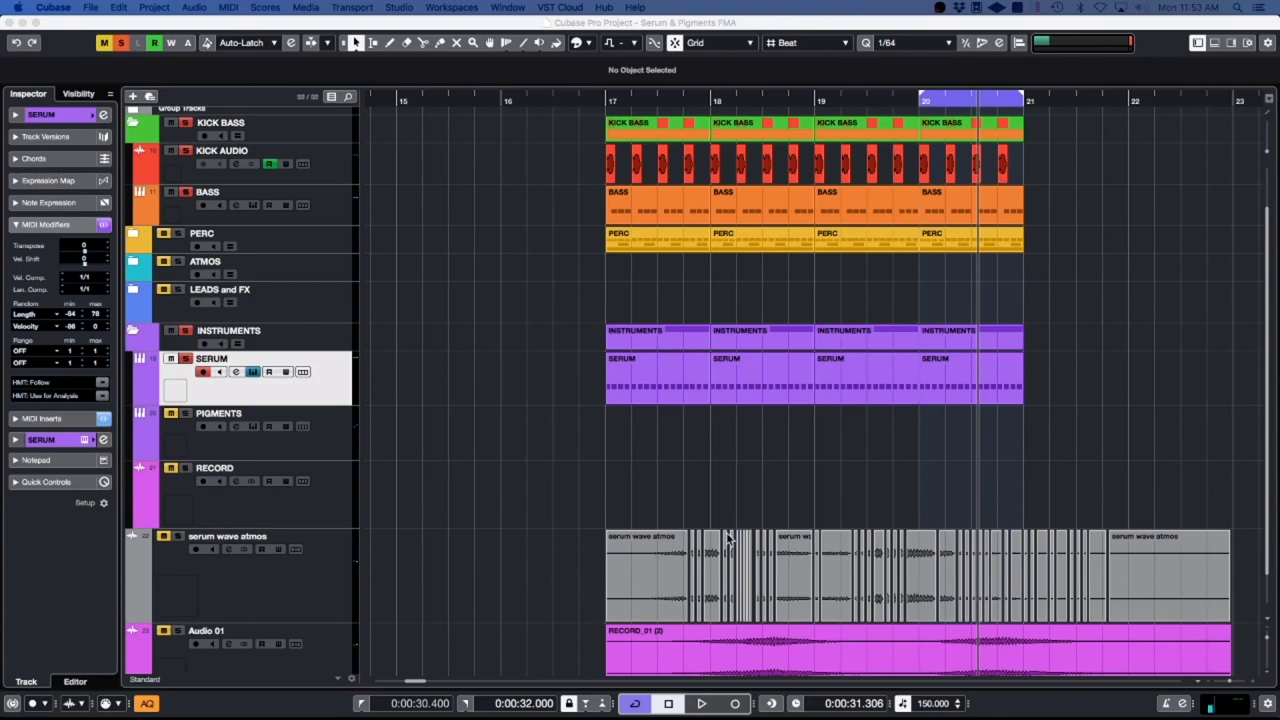
left_click(256, 395)
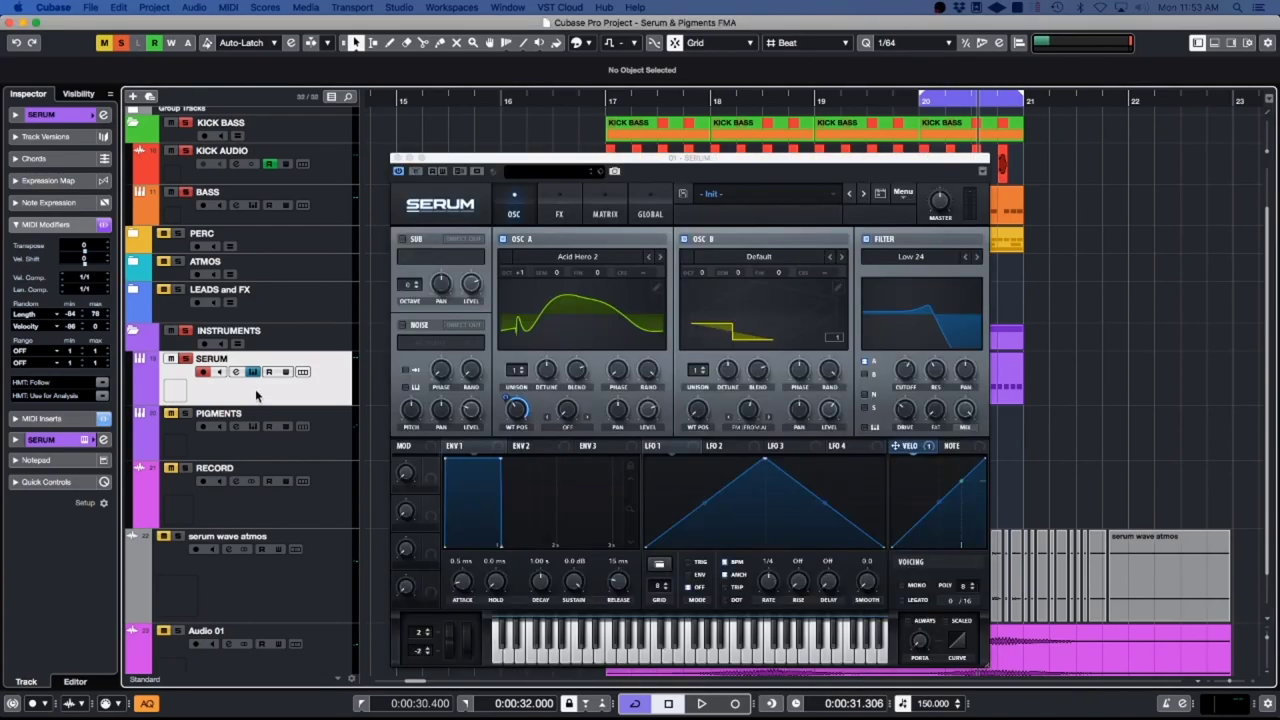
left_click(40, 418)
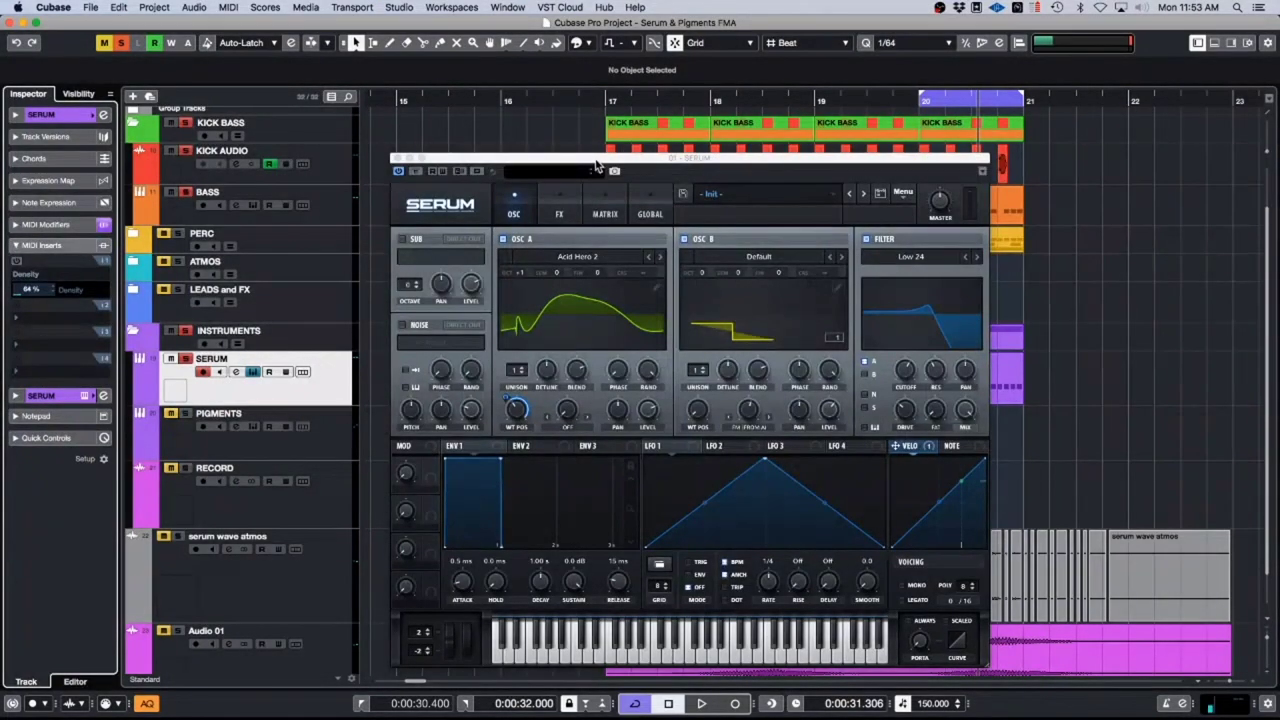
left_click_drag(620, 160, 590, 431)
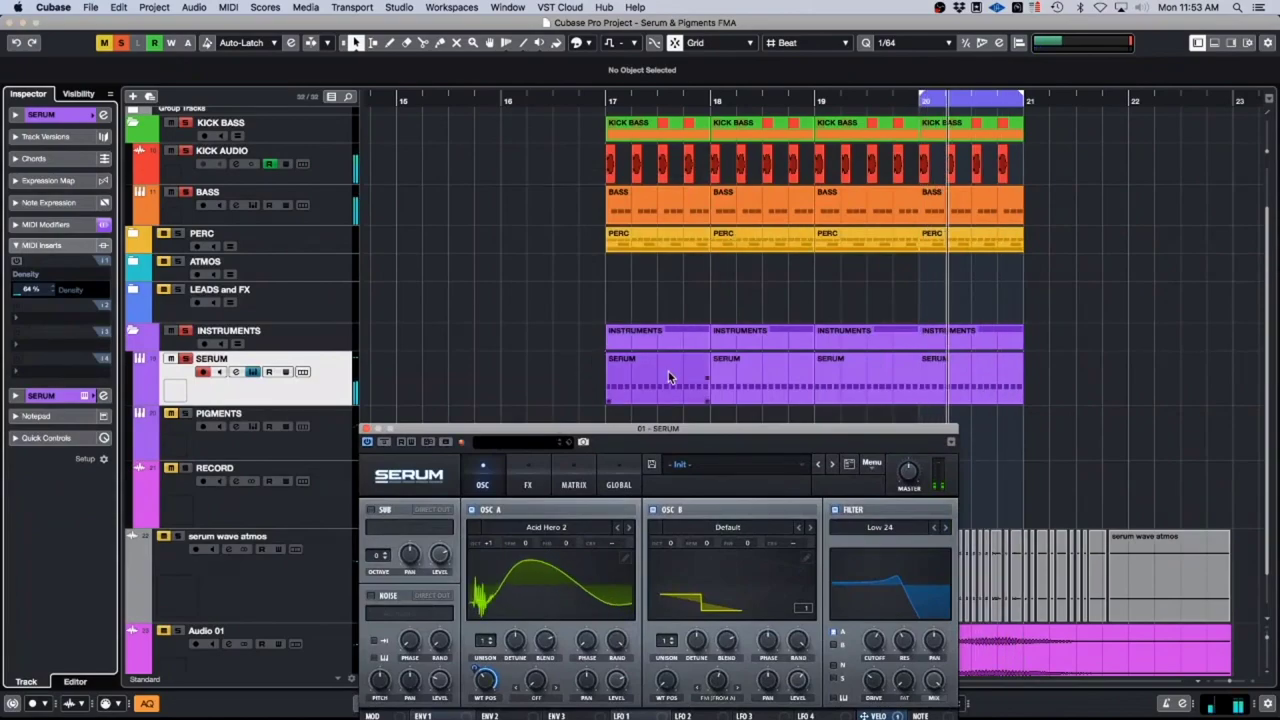
left_click(26, 295)
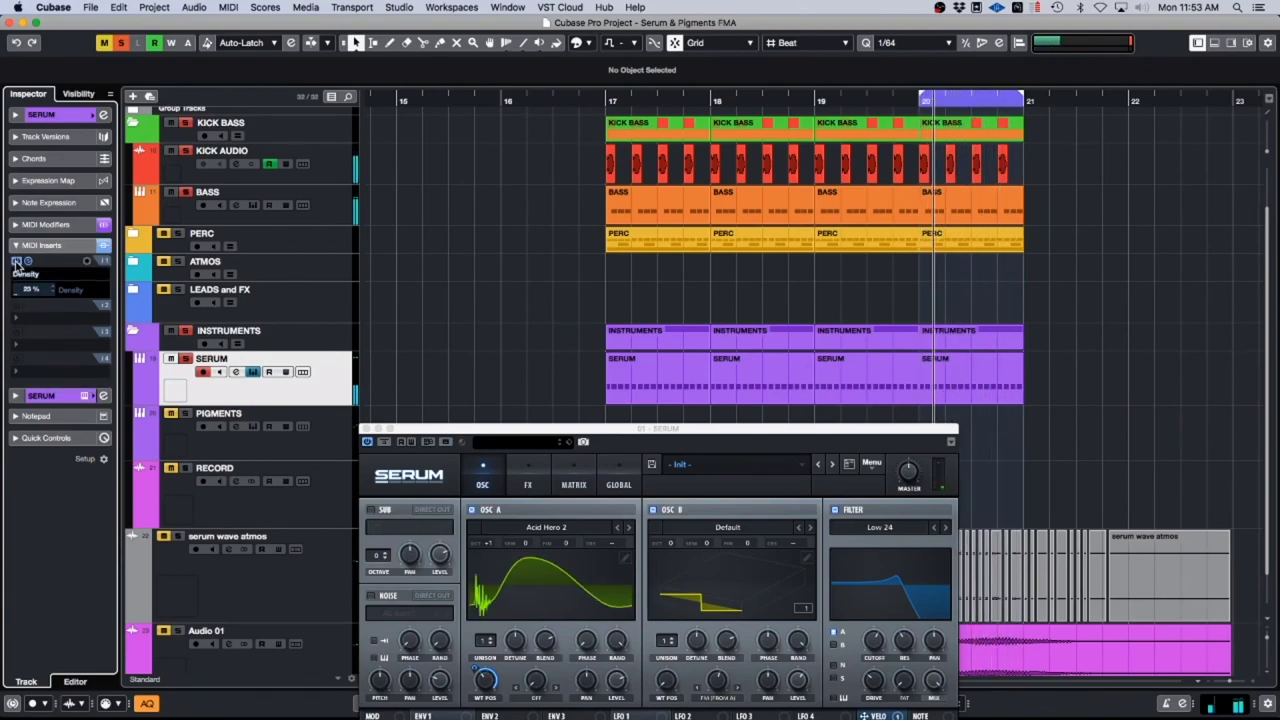
left_click_drag(552, 435, 562, 163)
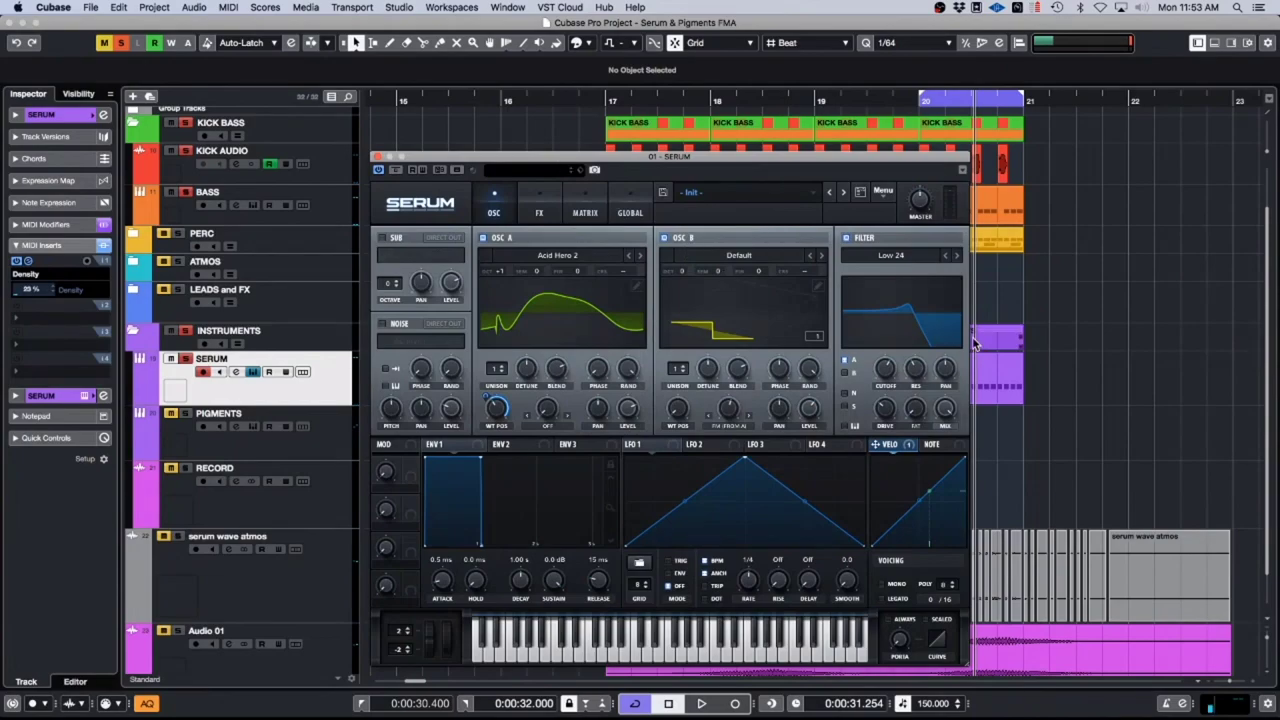
mouse_move(765, 157)
left_mouse_down()
mouse_move(746, 128)
mouse_move(752, 156)
mouse_move(782, 152)
mouse_move(766, 169)
left_mouse_up()
Step: Review the SERUM track's MIDI Modifiers, Serum's modulation matrix and global settings, cancelling the preset save dialog
left_click(55, 224)
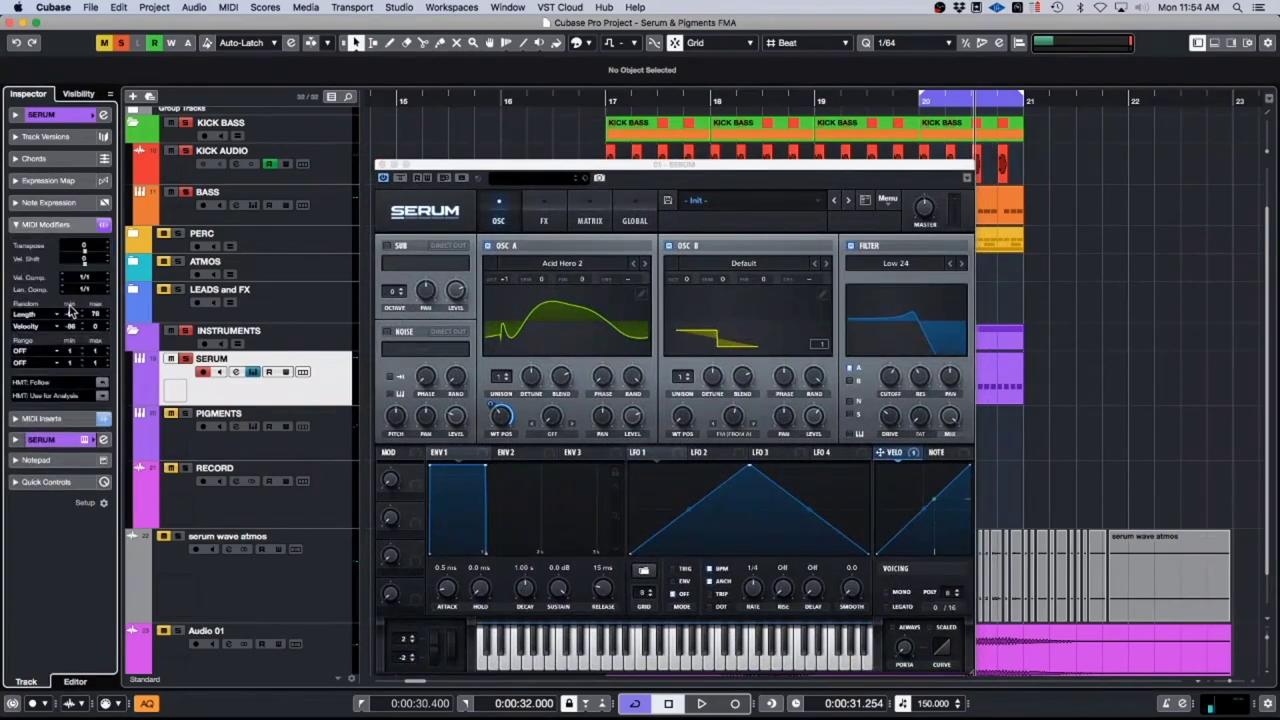
left_click_drag(672, 168, 476, 144)
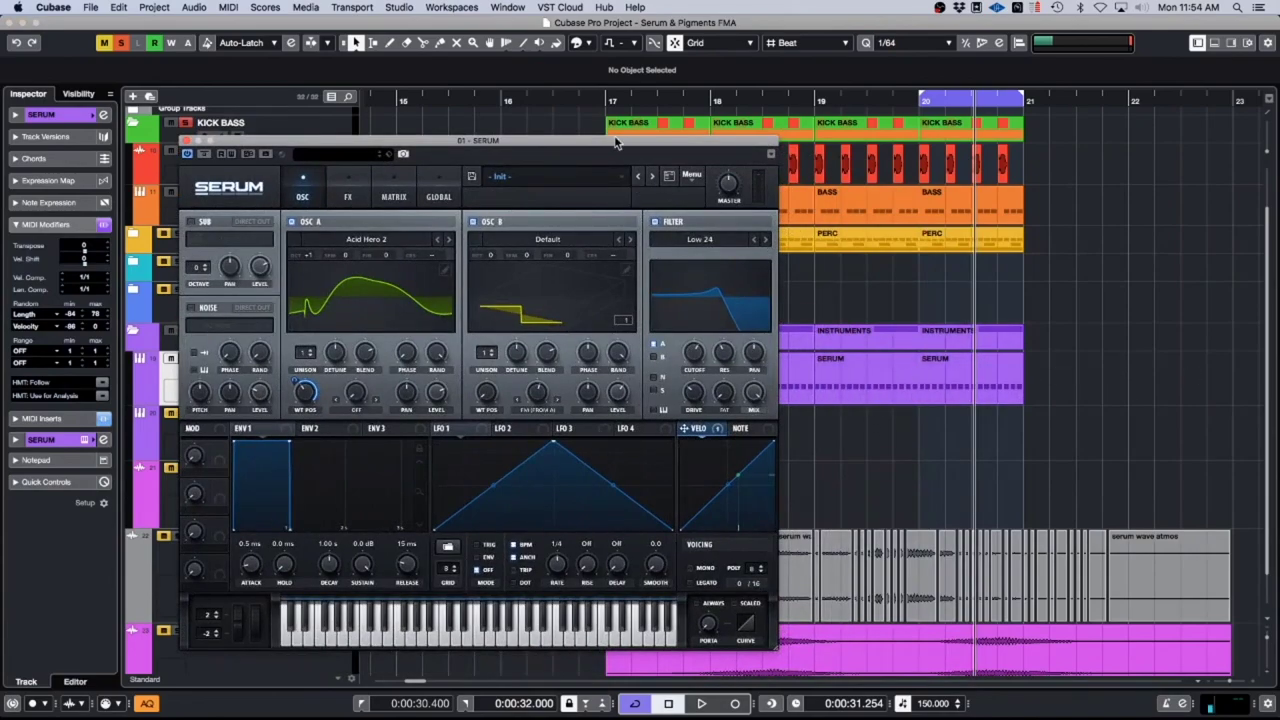
left_click_drag(615, 143, 765, 155)
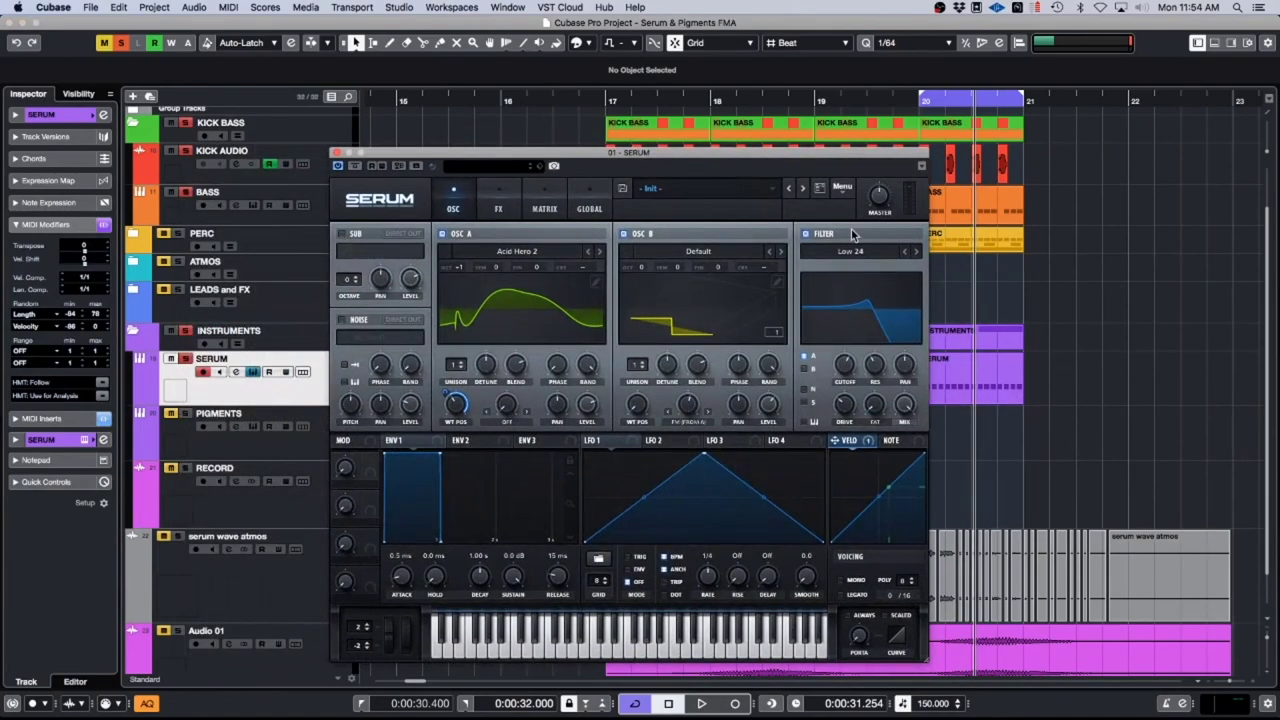
left_click(552, 195)
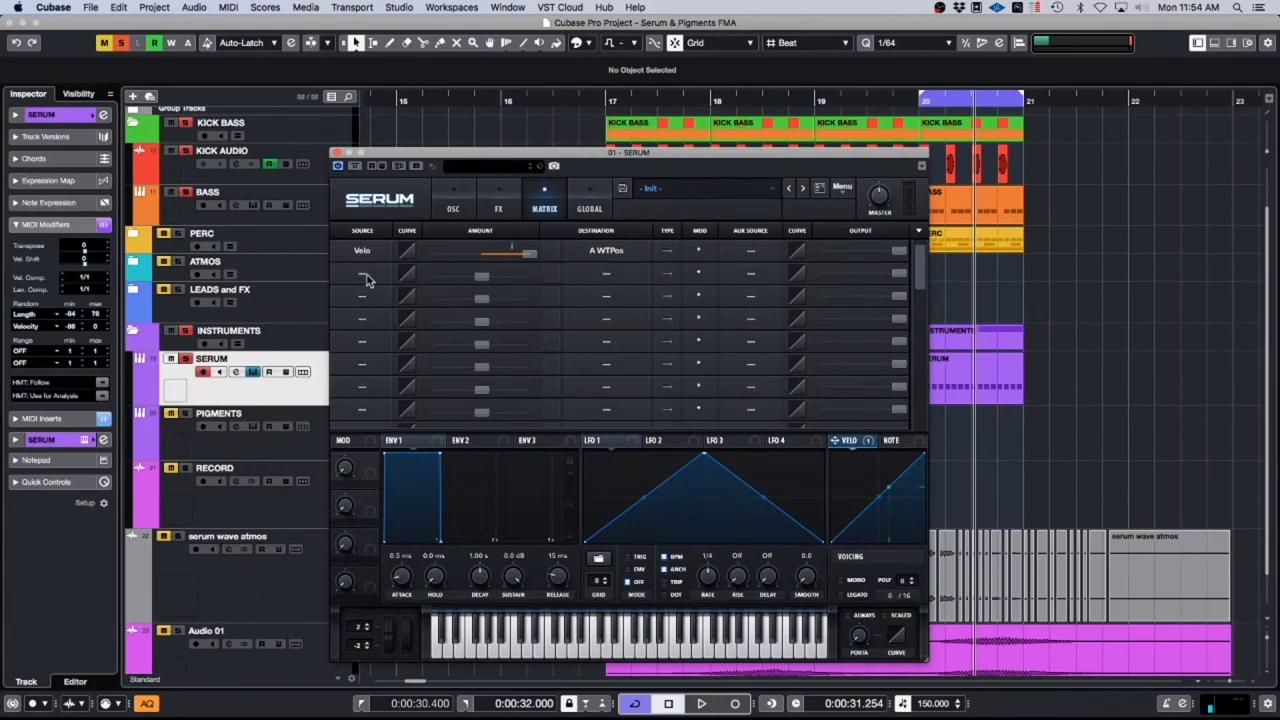
left_click(621, 192)
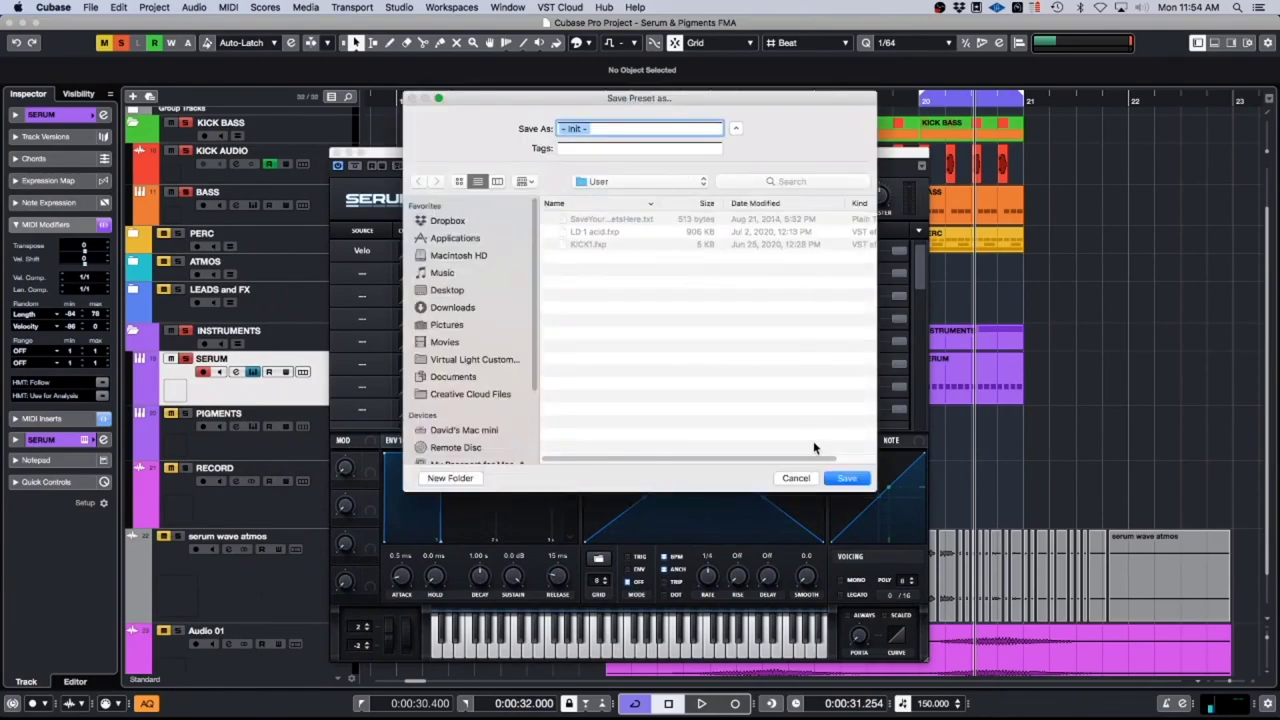
key("Escape")
left_click(589, 209)
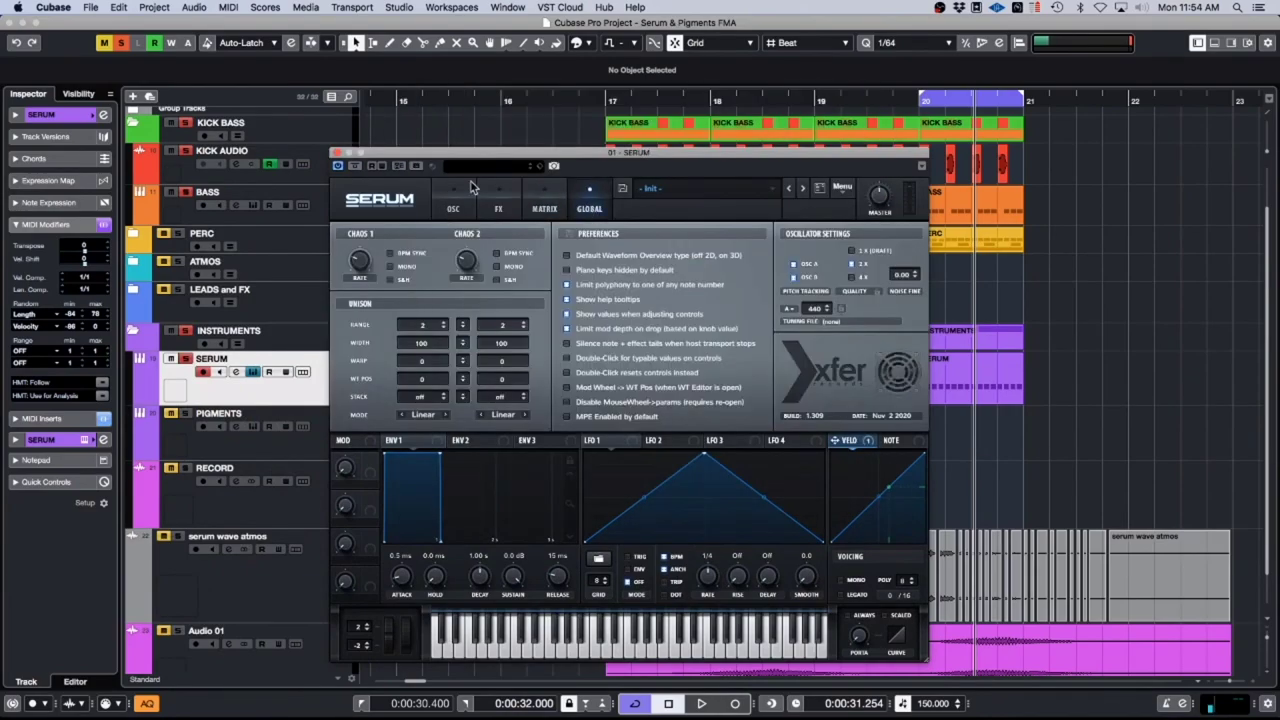
Step: Return to Serum's oscillator page and draw a stepped shape of alternating levels in LFO 1
left_click_drag(540, 161, 544, 164)
left_click(453, 194)
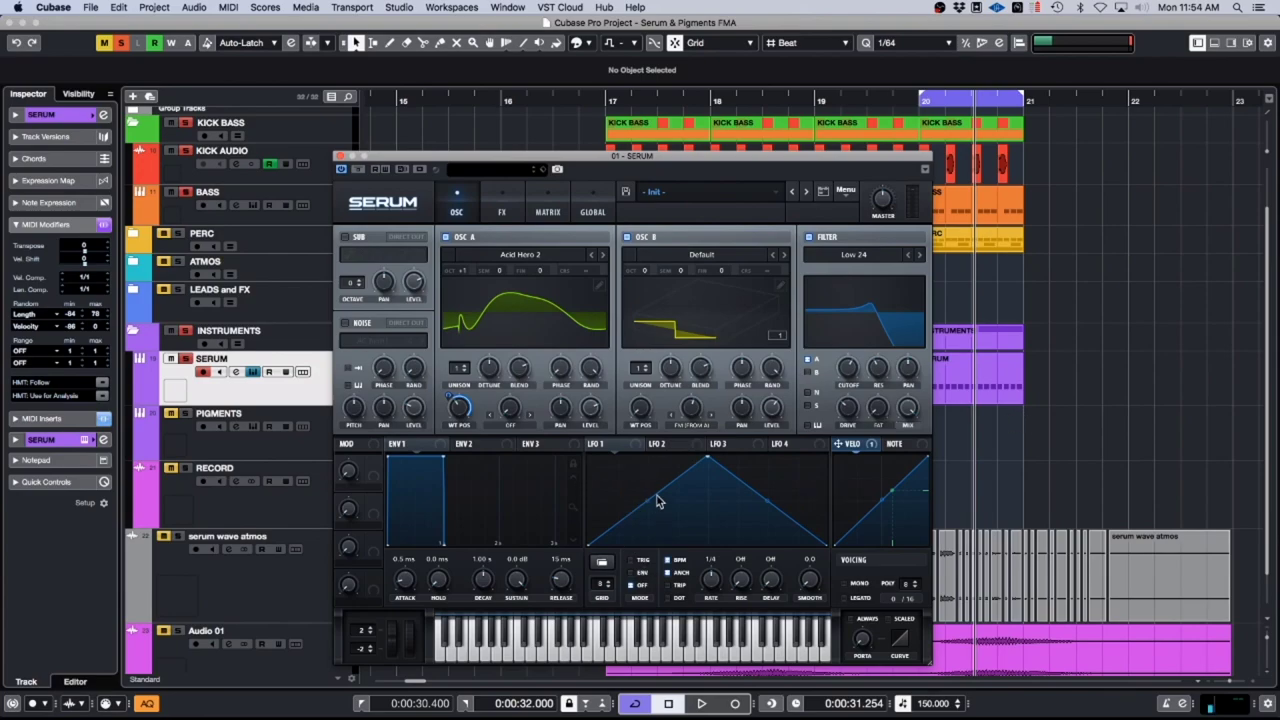
left_click(607, 519, "shift")
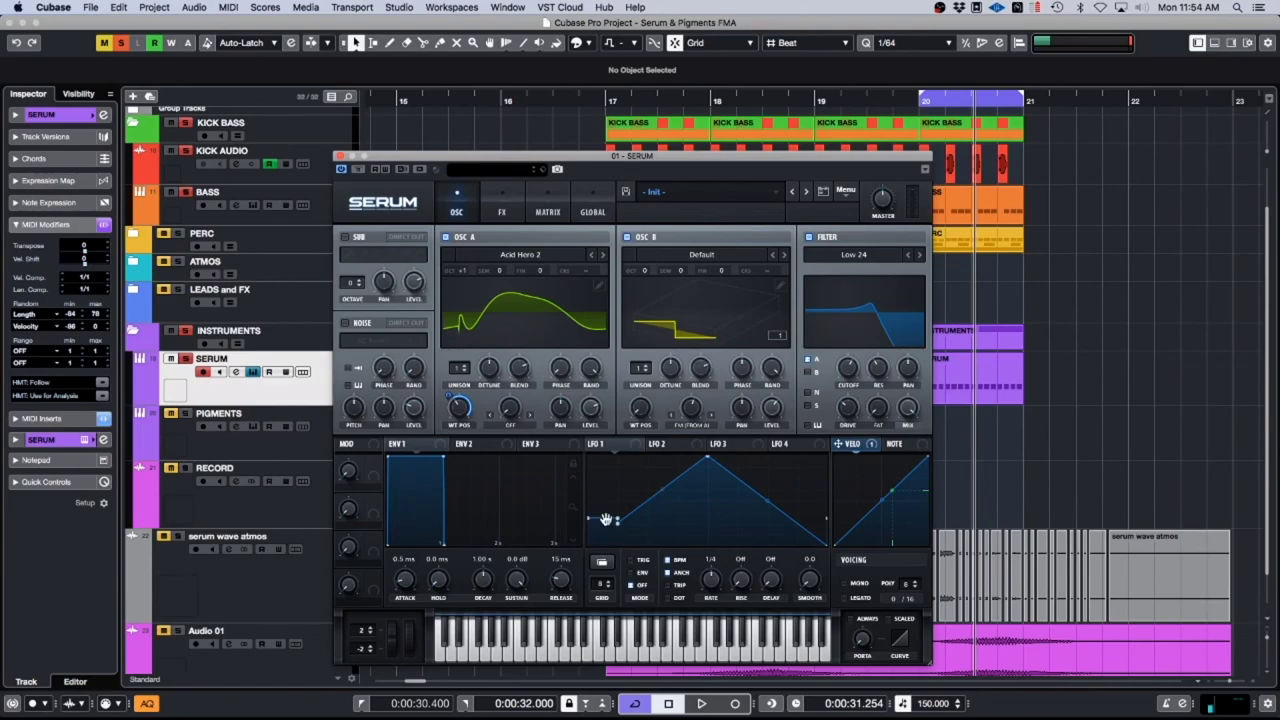
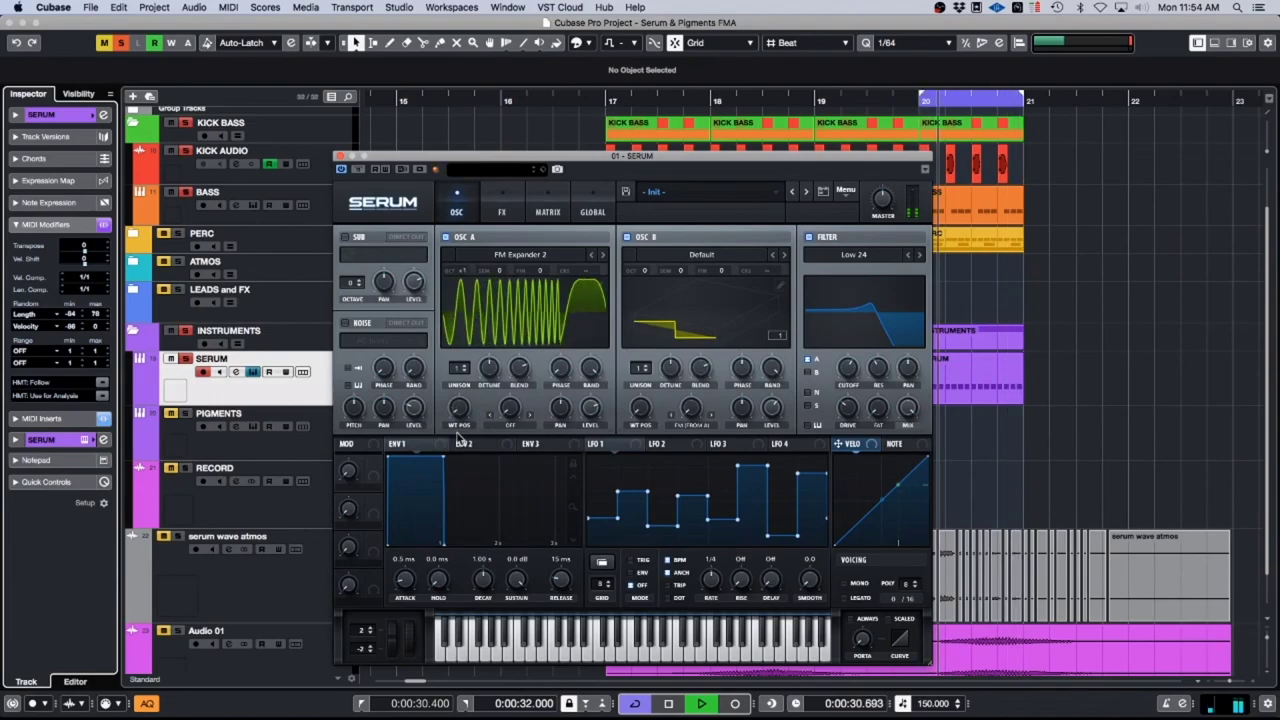
Step: Raise the wavetable position of oscillator A's FM Expander 2 and try other octave settings, ending at +1, during playback
left_click_drag(459, 410, 459, 370)
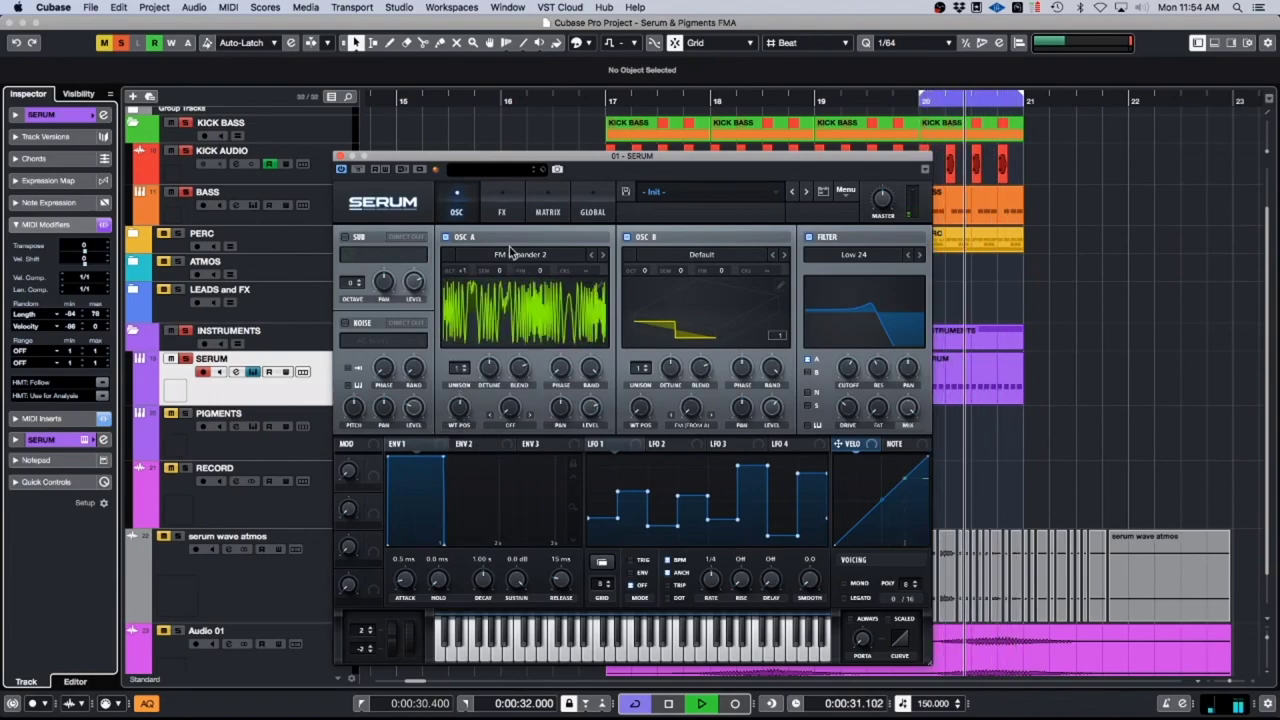
left_click(511, 252)
left_click(511, 252)
left_click_drag(465, 268, 471, 302)
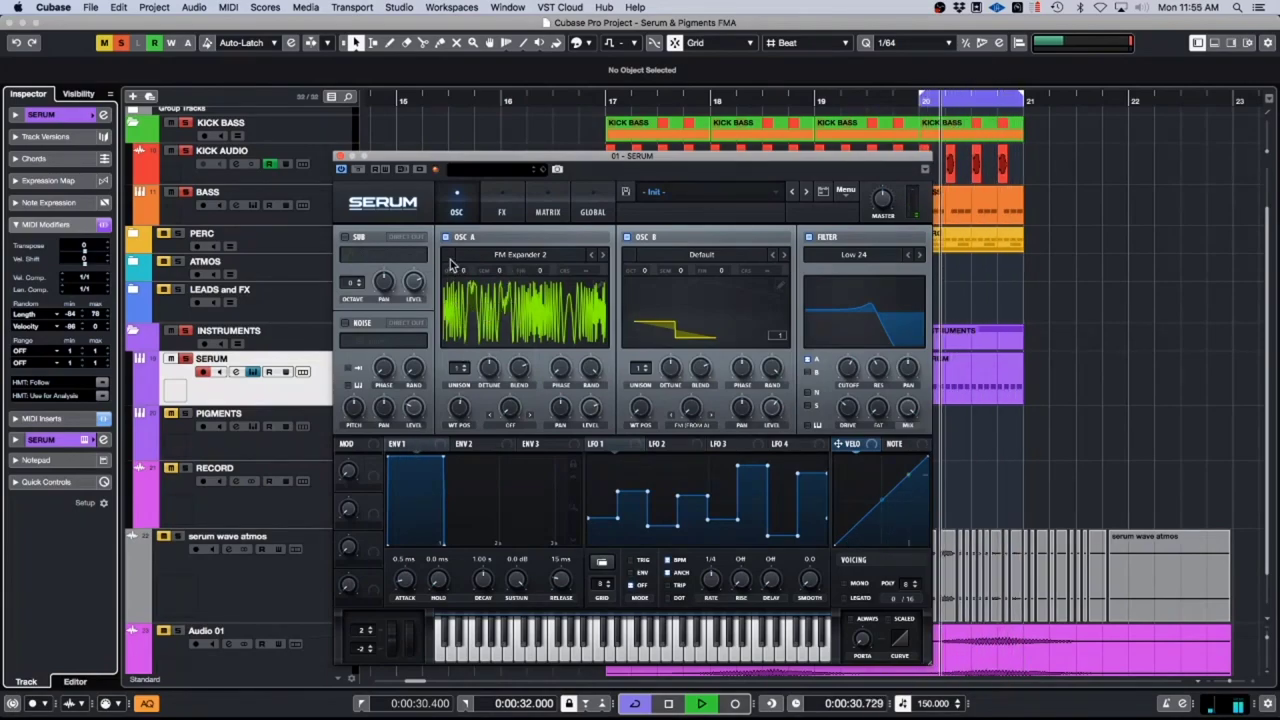
left_click_drag(463, 271, 466, 263)
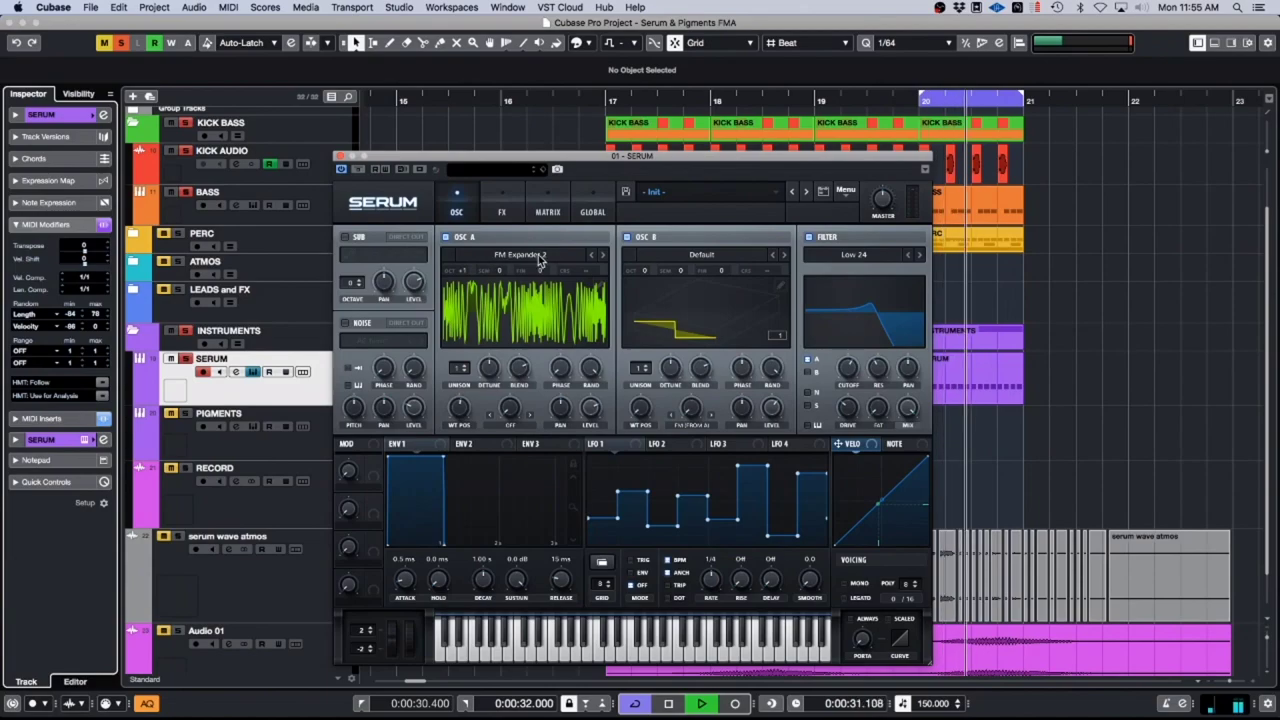
Step: Try The Bomb v2 wavetable in oscillator A and go back to FM Expander 2
left_click(602, 255)
left_click(602, 255)
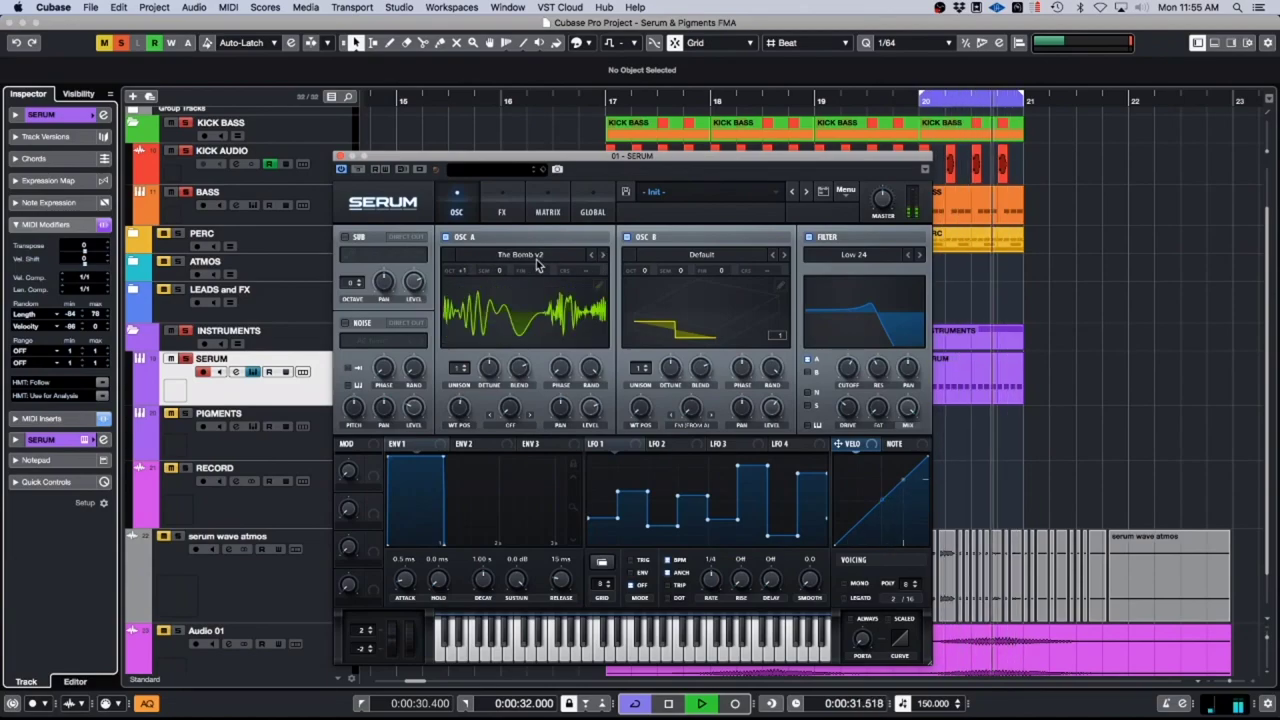
double_click(591, 255)
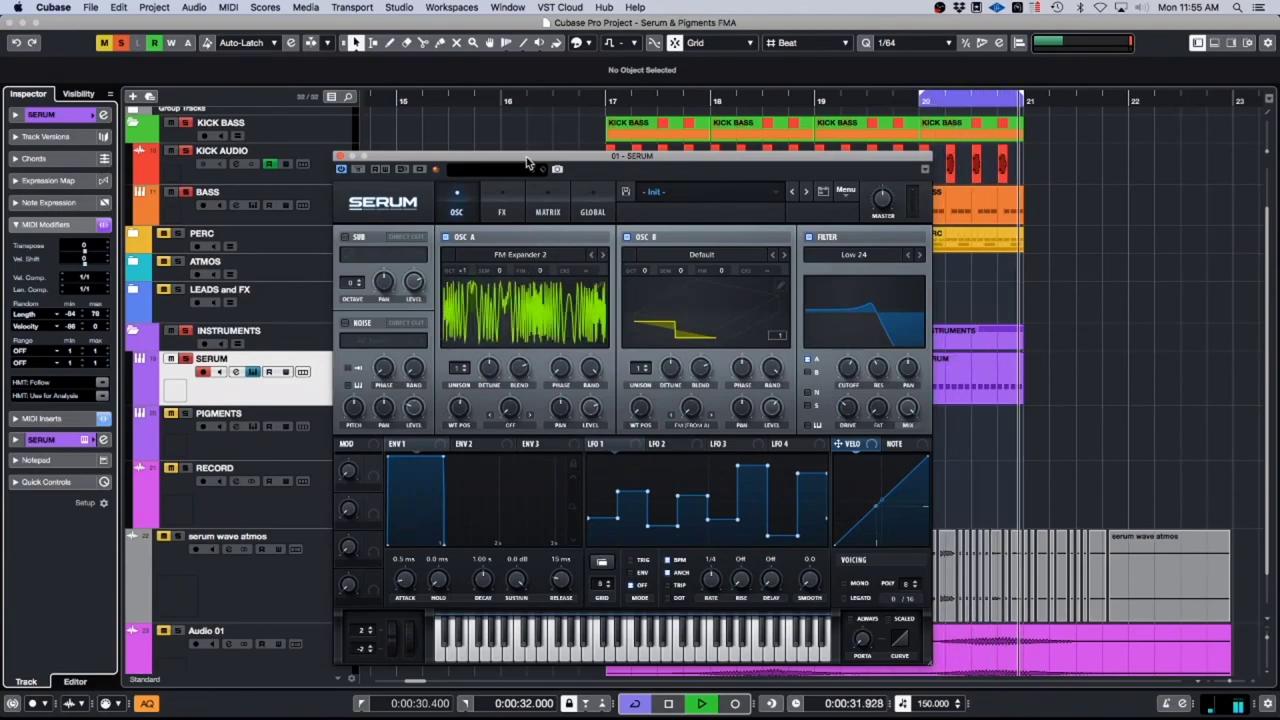
Step: Open all four SERUM parts in the note editor and transpose every note up one octave to D#1
left_click_drag(529, 158, 271, 402)
left_click_drag(1134, 375, 622, 375)
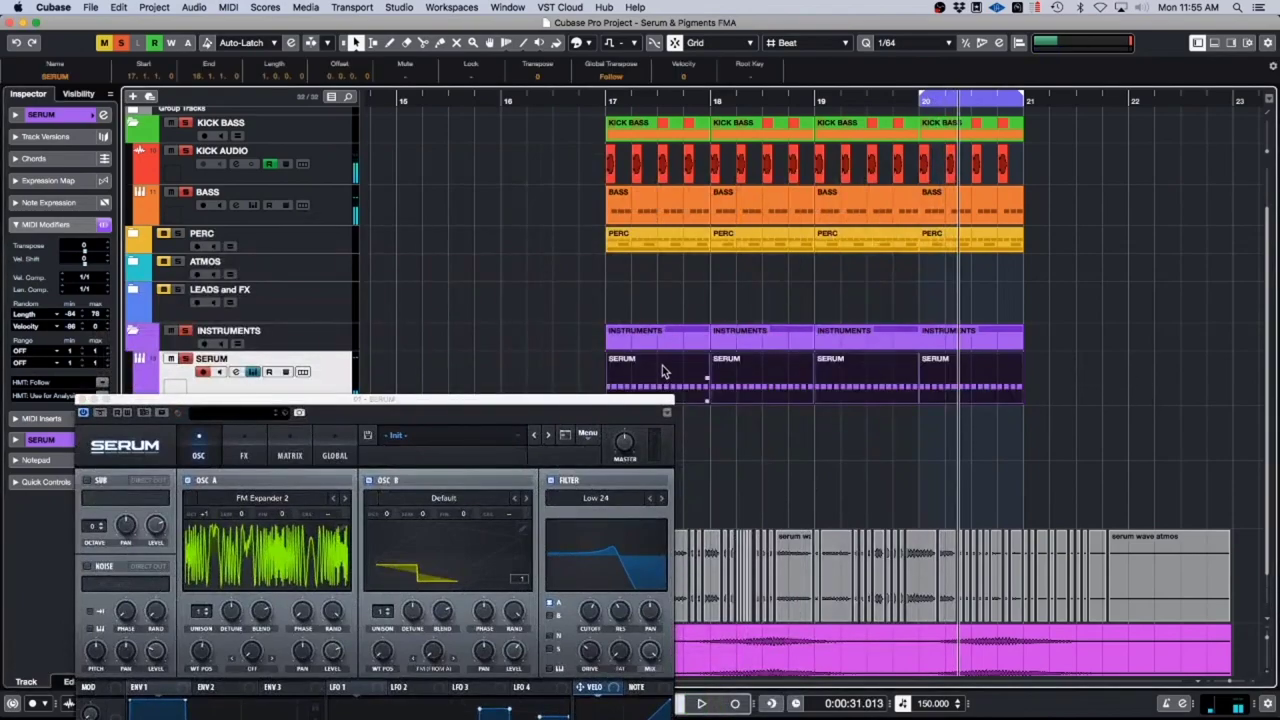
double_click(662, 365)
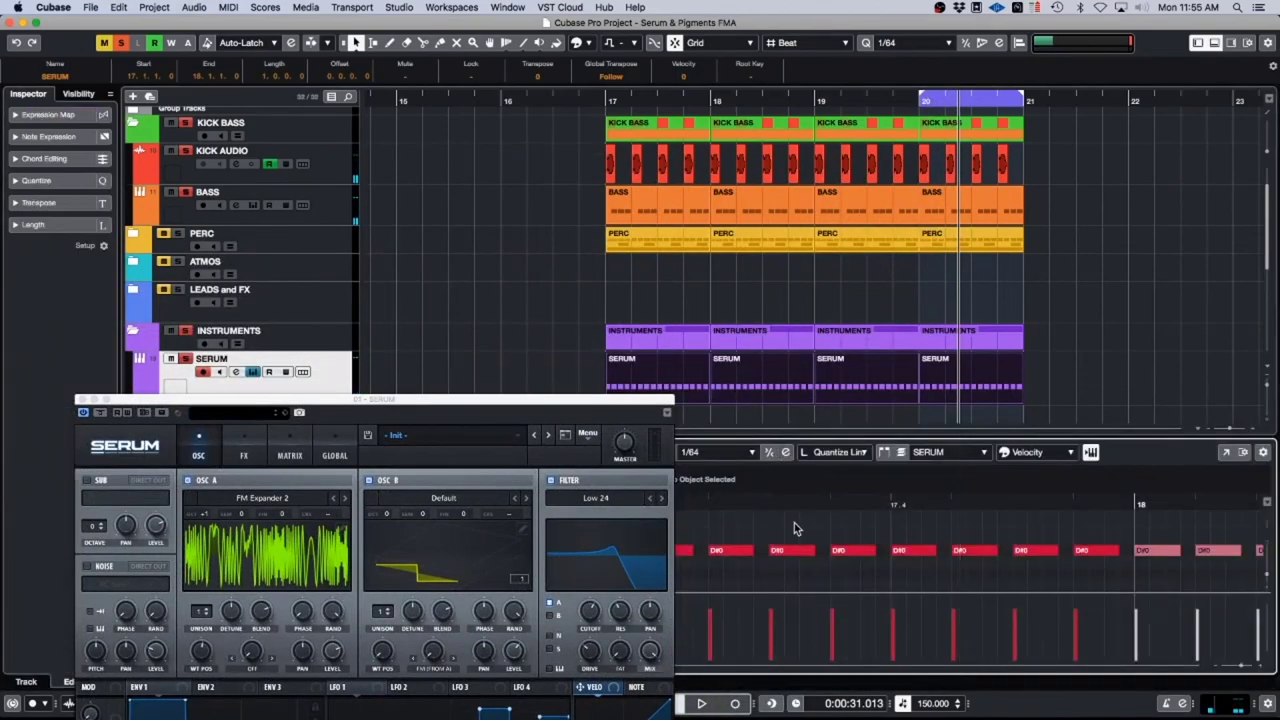
key("super+a")
key("shift+Up")
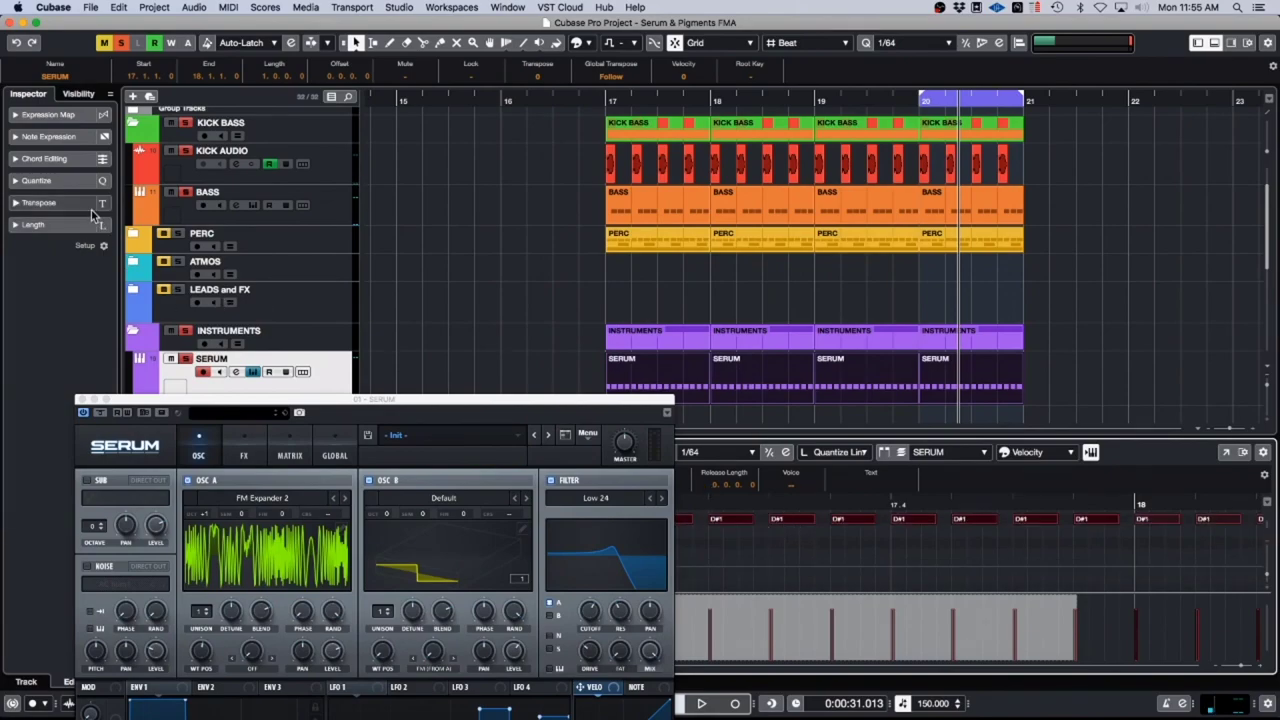
Step: Set oscillator A's octave to 0 and sweep its wavetable position while the loop plays
left_click_drag(128, 399, 337, 210)
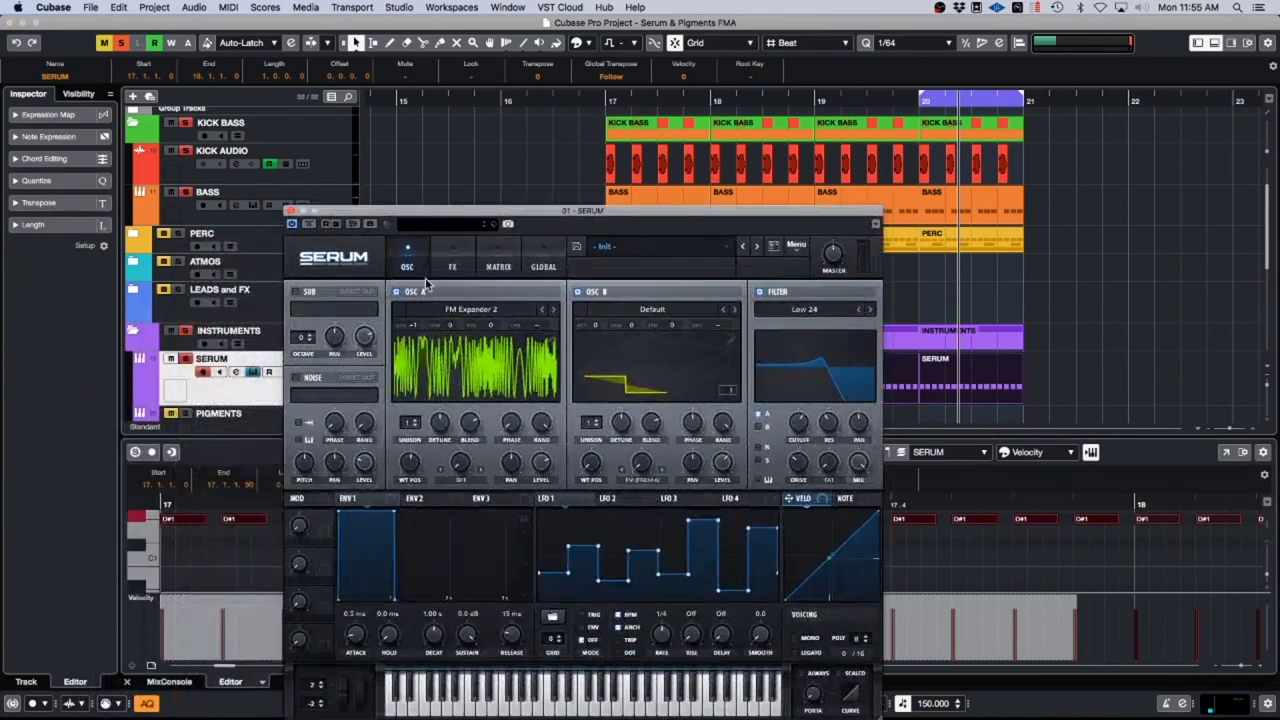
key("space")
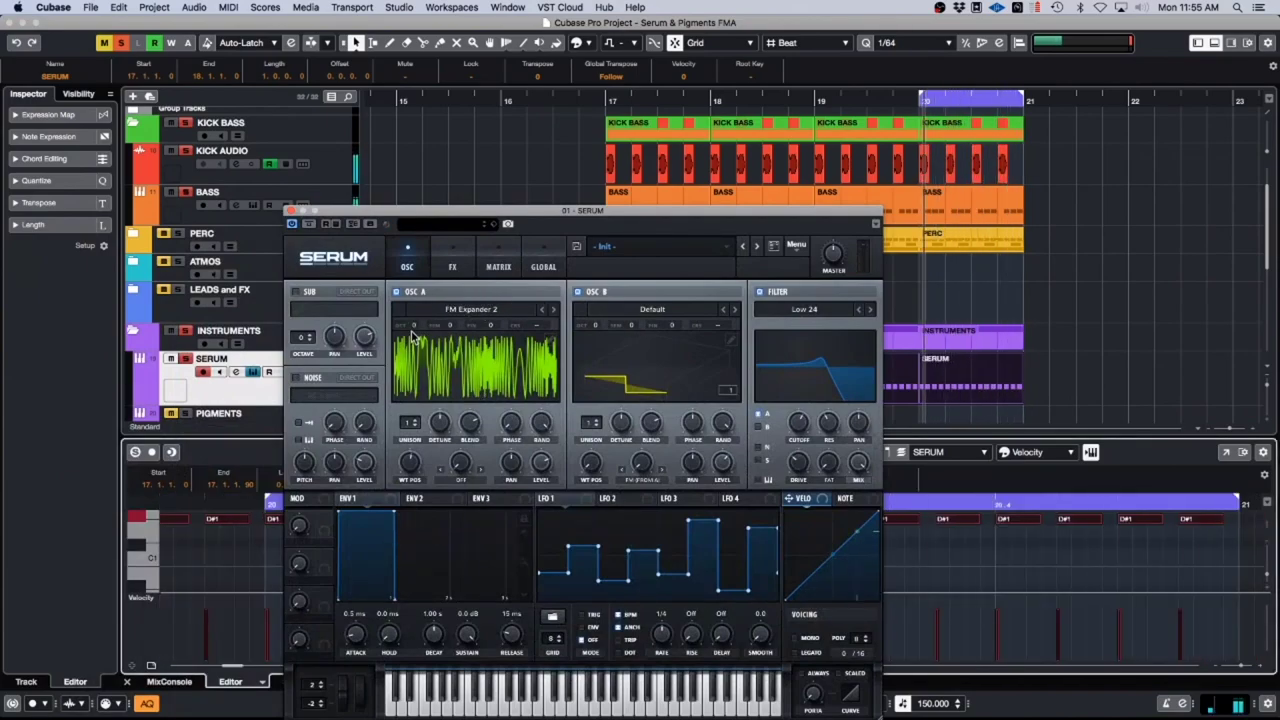
left_click_drag(411, 464, 421, 481)
left_click_drag(660, 210, 689, 140)
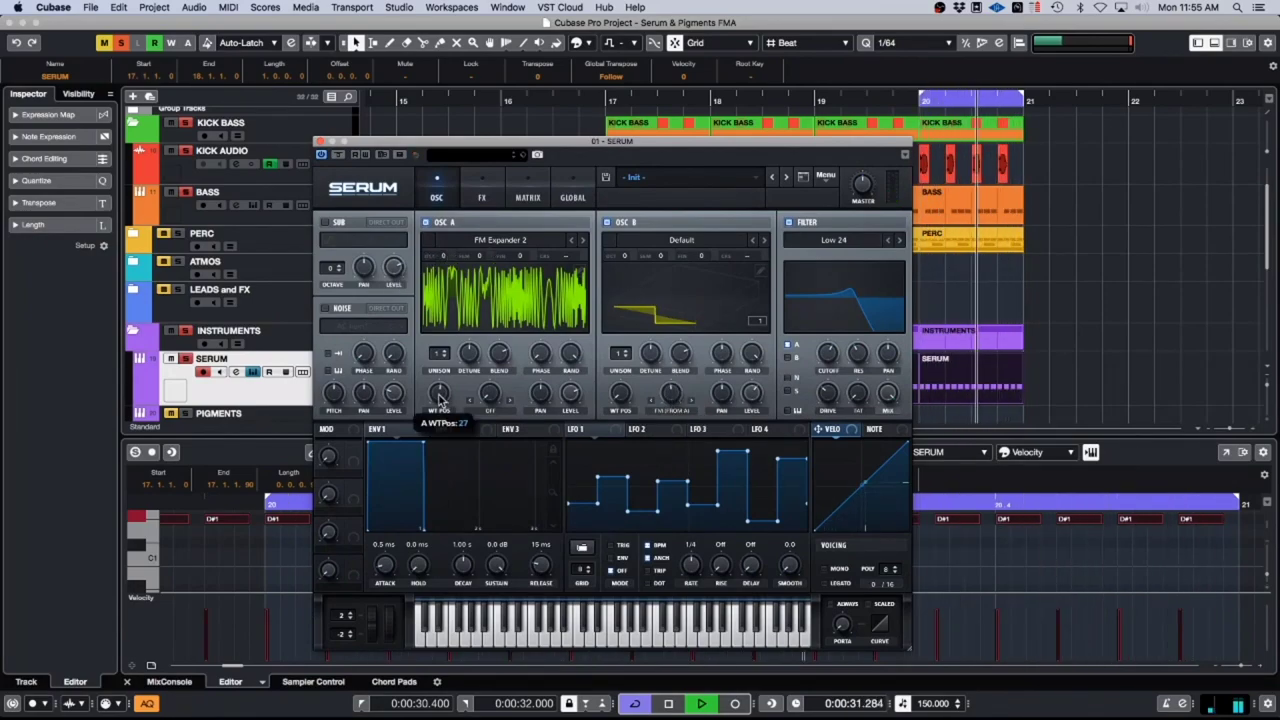
left_click_drag(439, 391, 480, 466)
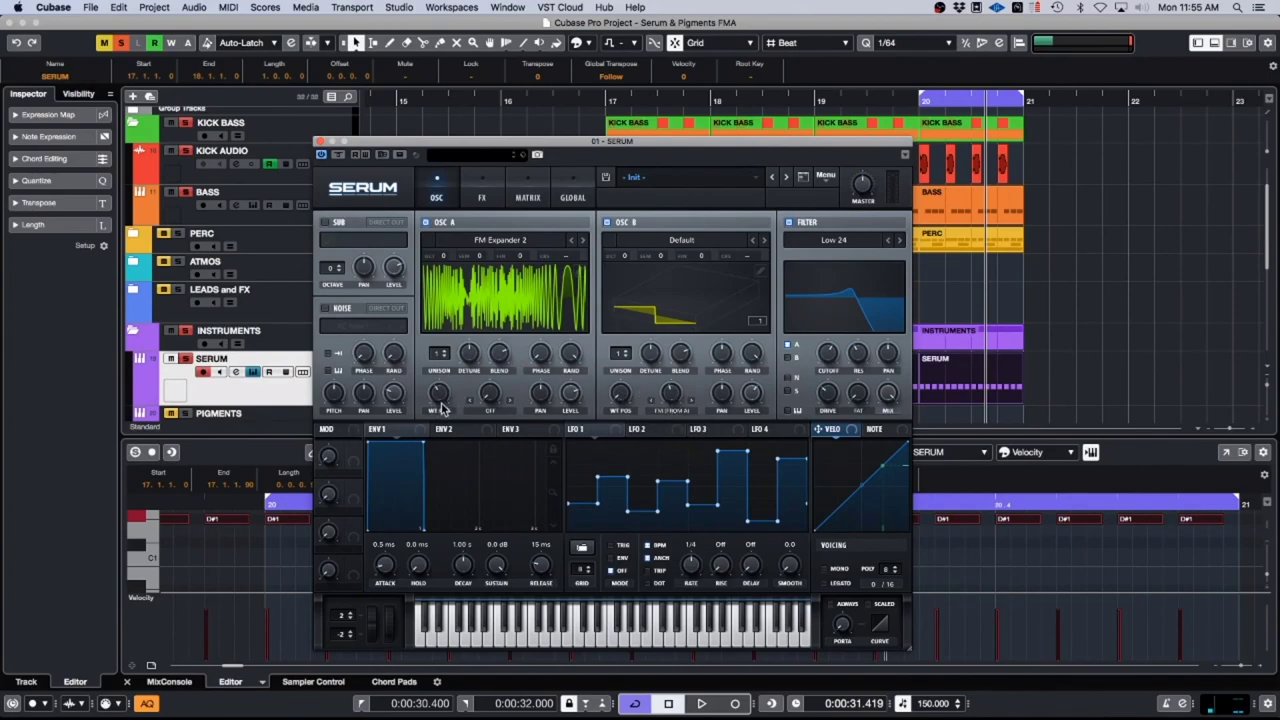
Step: Load the Source Code FM 4 wavetable from Virtual Light Custom Wavetables into oscillator A
left_click(508, 298)
left_click(502, 240)
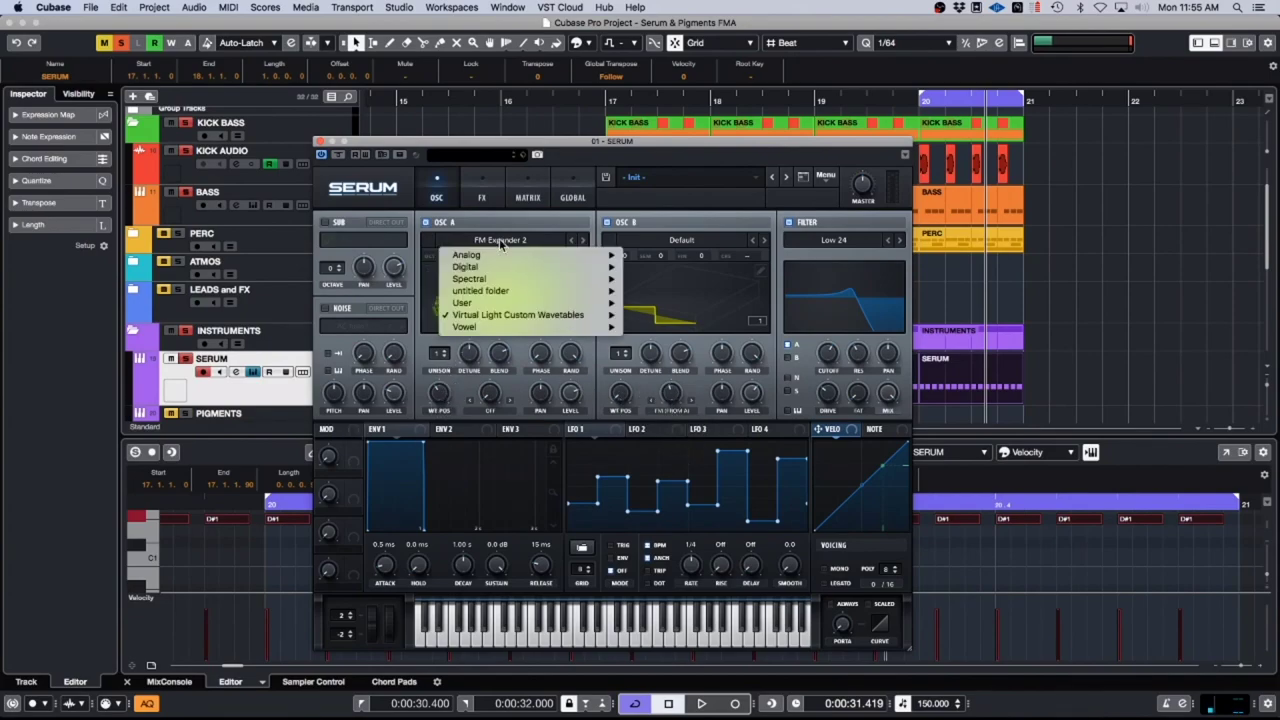
mouse_move(496, 314)
mouse_move(672, 320)
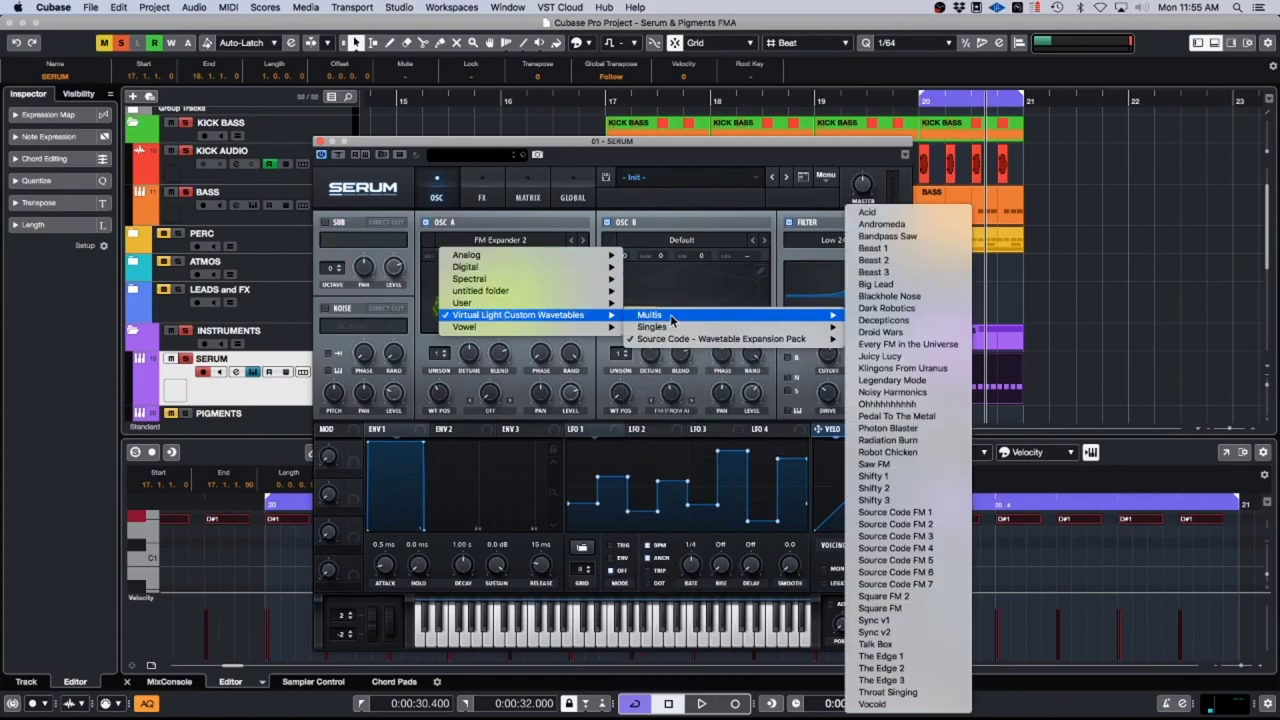
left_click(895, 548)
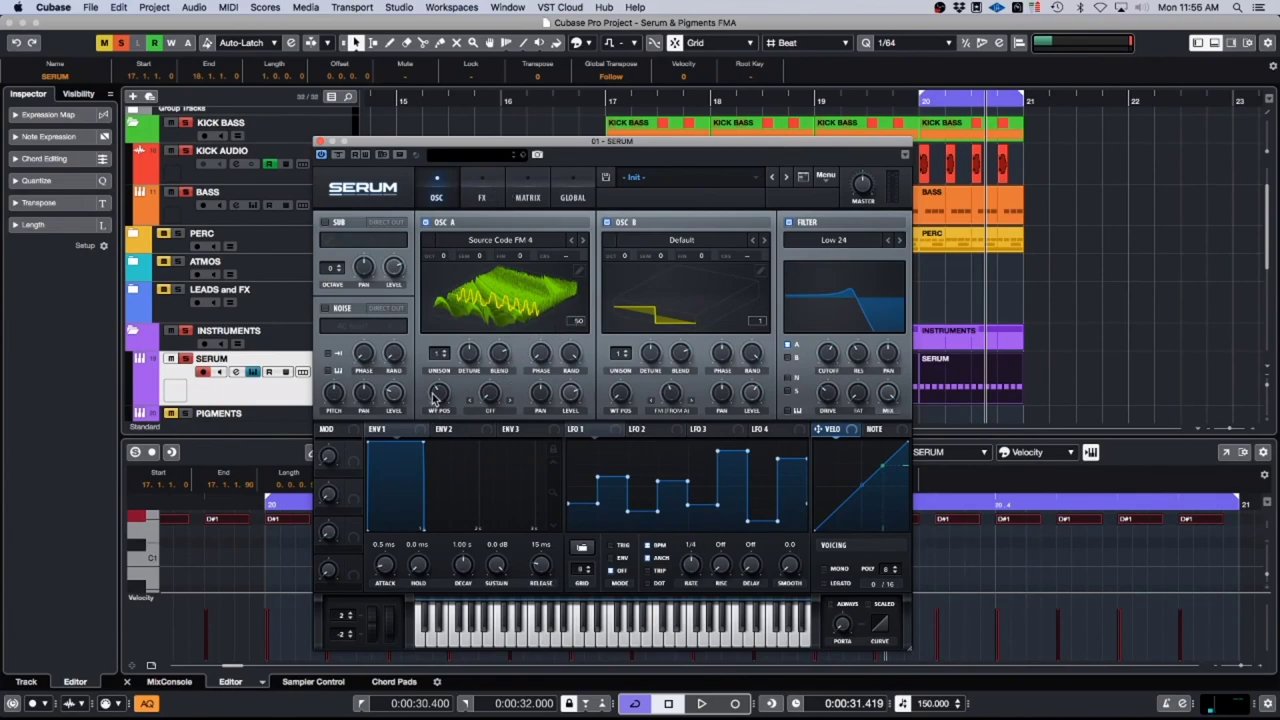
Step: Sweep oscillator A's wavetable position through Source Code FM 4 and audition it in the loop
mouse_move(437, 397)
left_mouse_down()
mouse_move(458, 311)
mouse_move(441, 413)
left_mouse_up()
left_click_drag(446, 350, 451, 366)
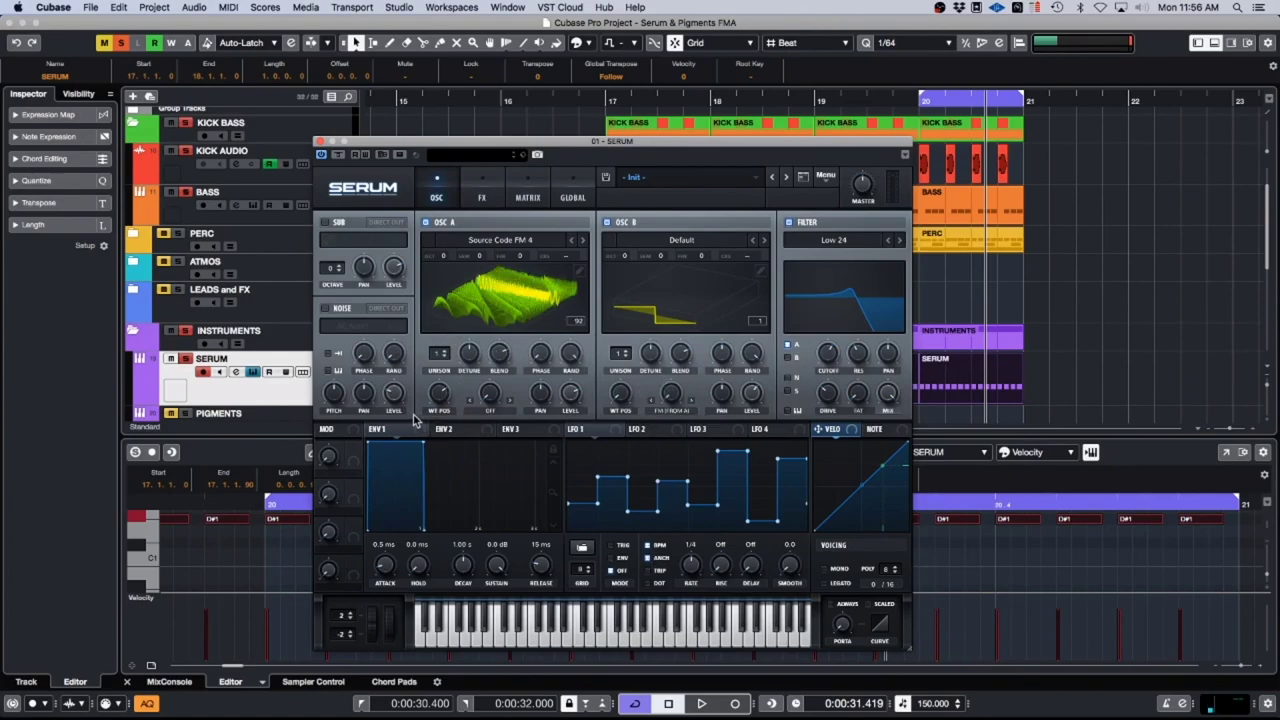
left_click_drag(415, 420, 450, 470)
key("space")
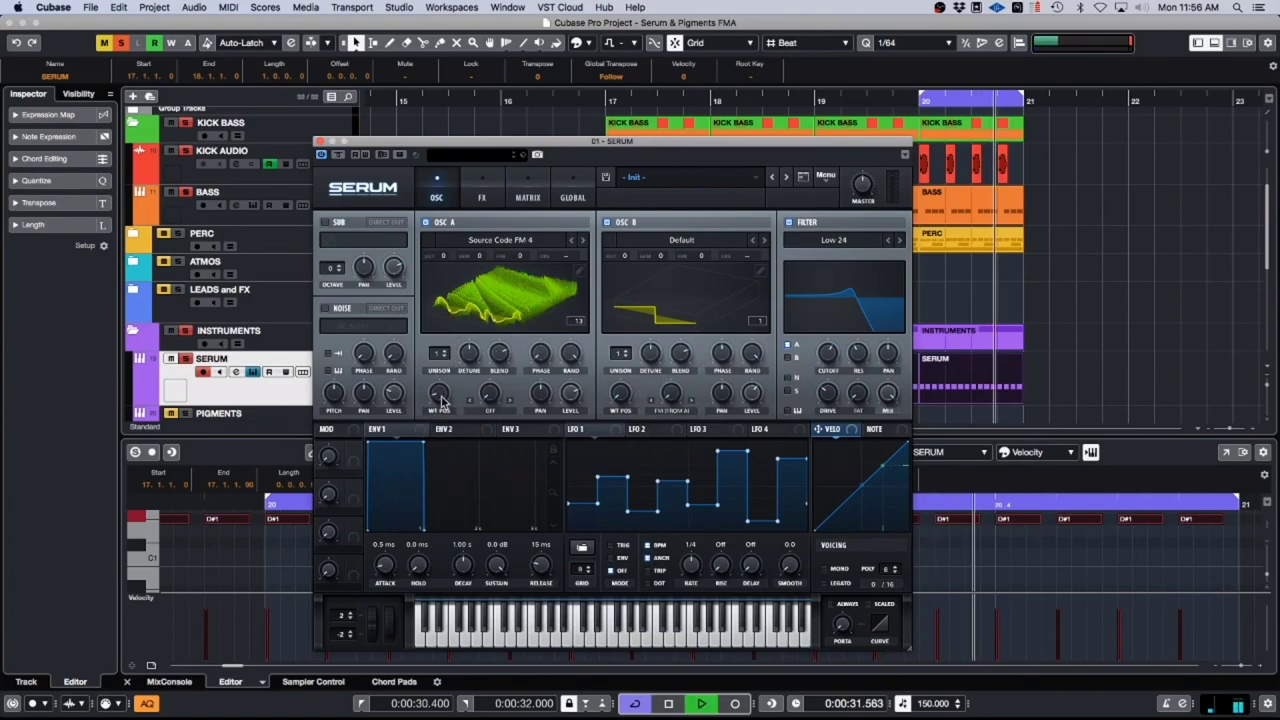
left_click_drag(439, 398, 453, 366)
Step: Try LFO 1 on oscillator A's wavetable position at rates ending at 1/2, and remove all LFO 1 destinations
key("space")
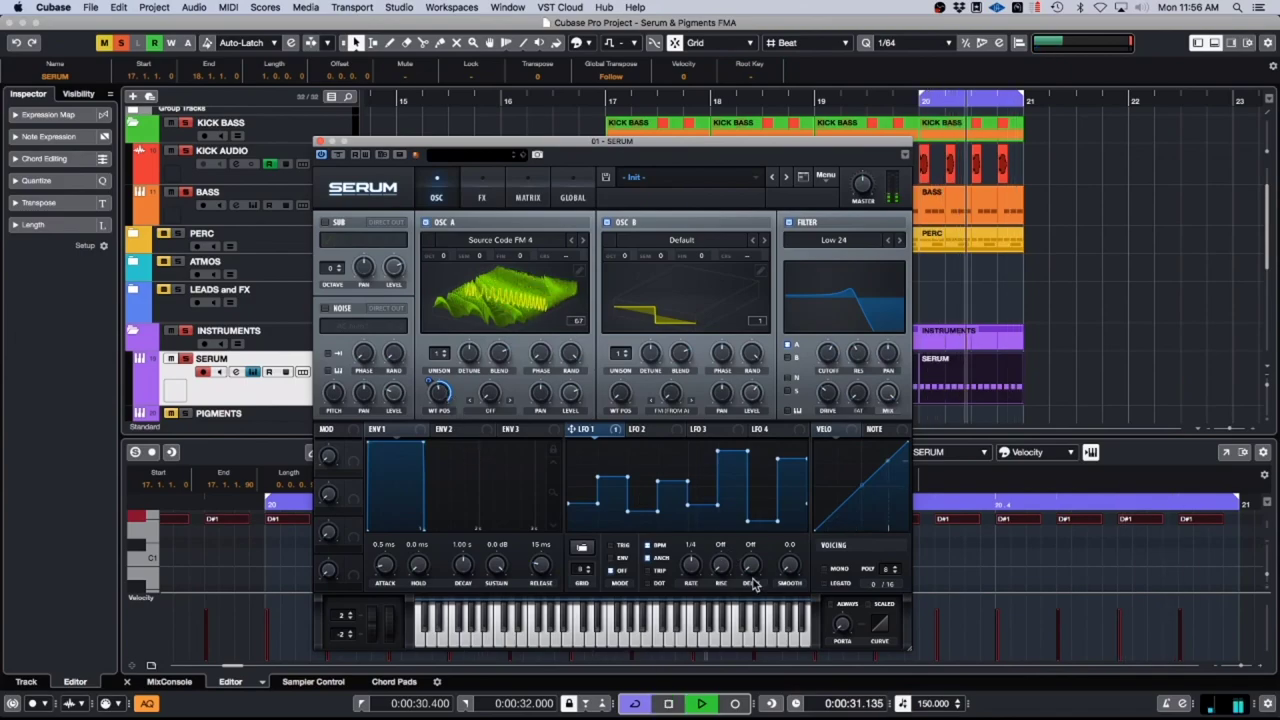
key("space")
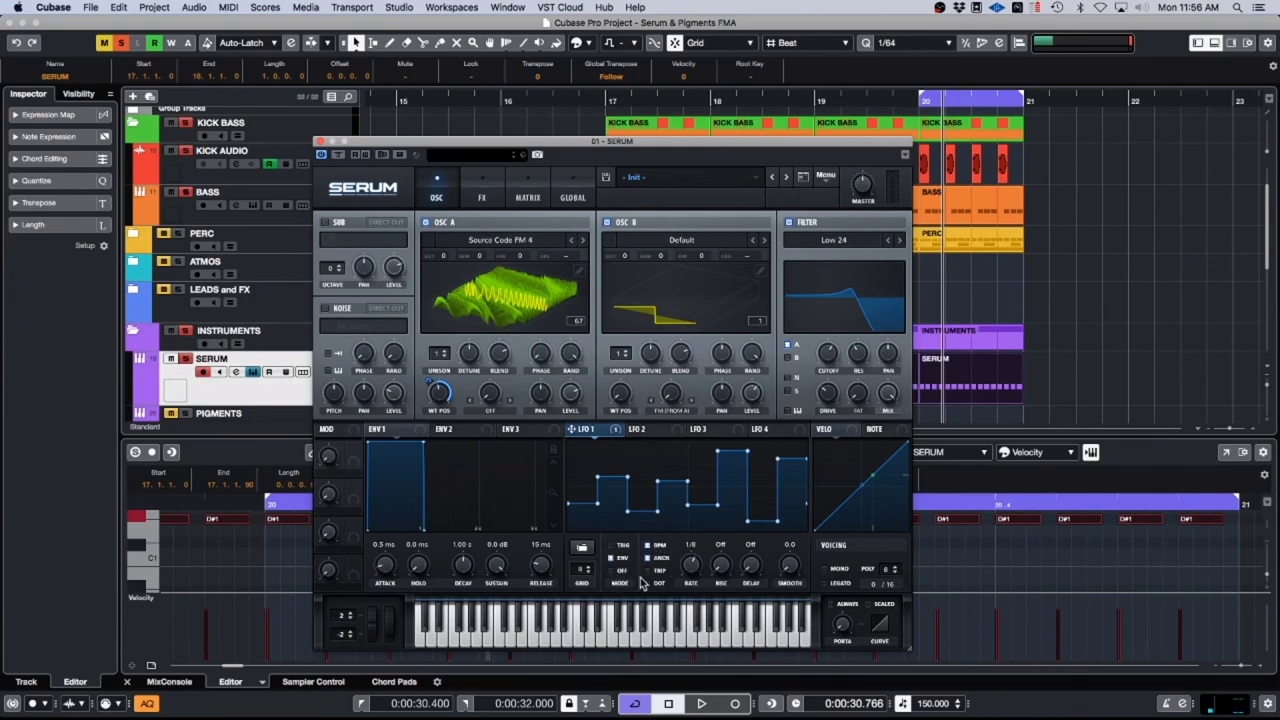
key("space")
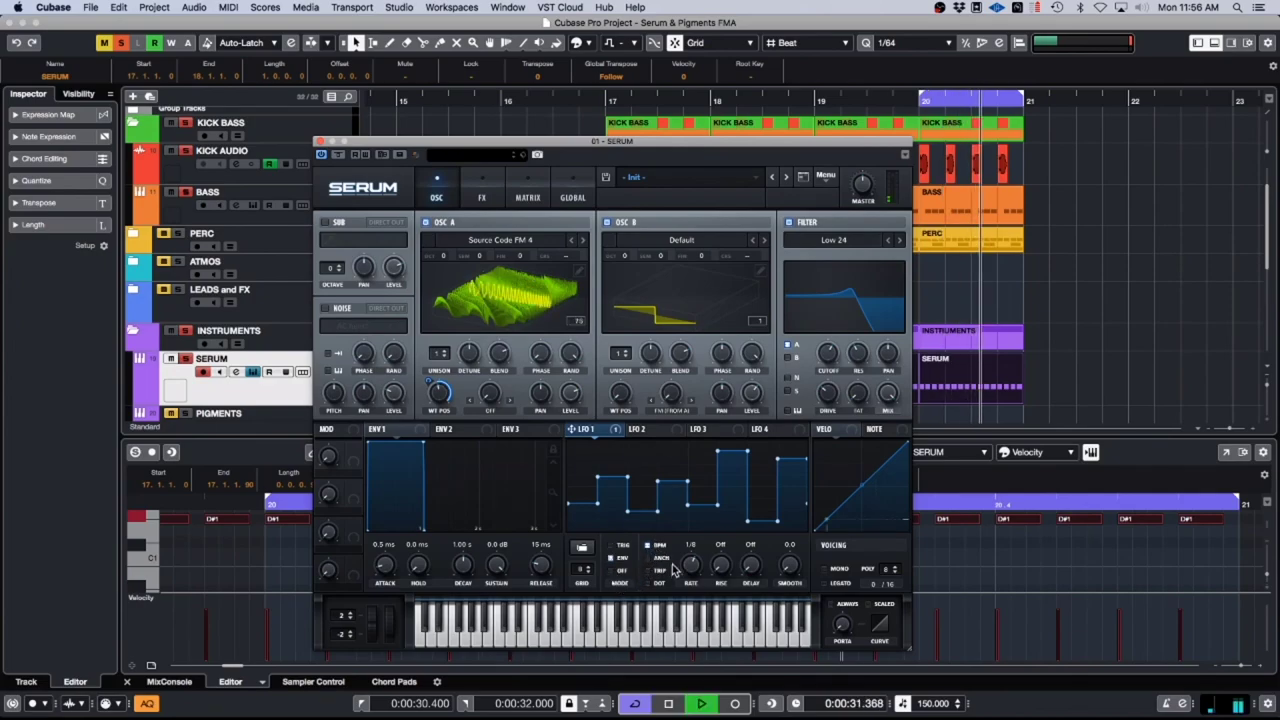
left_click_drag(694, 572, 691, 585)
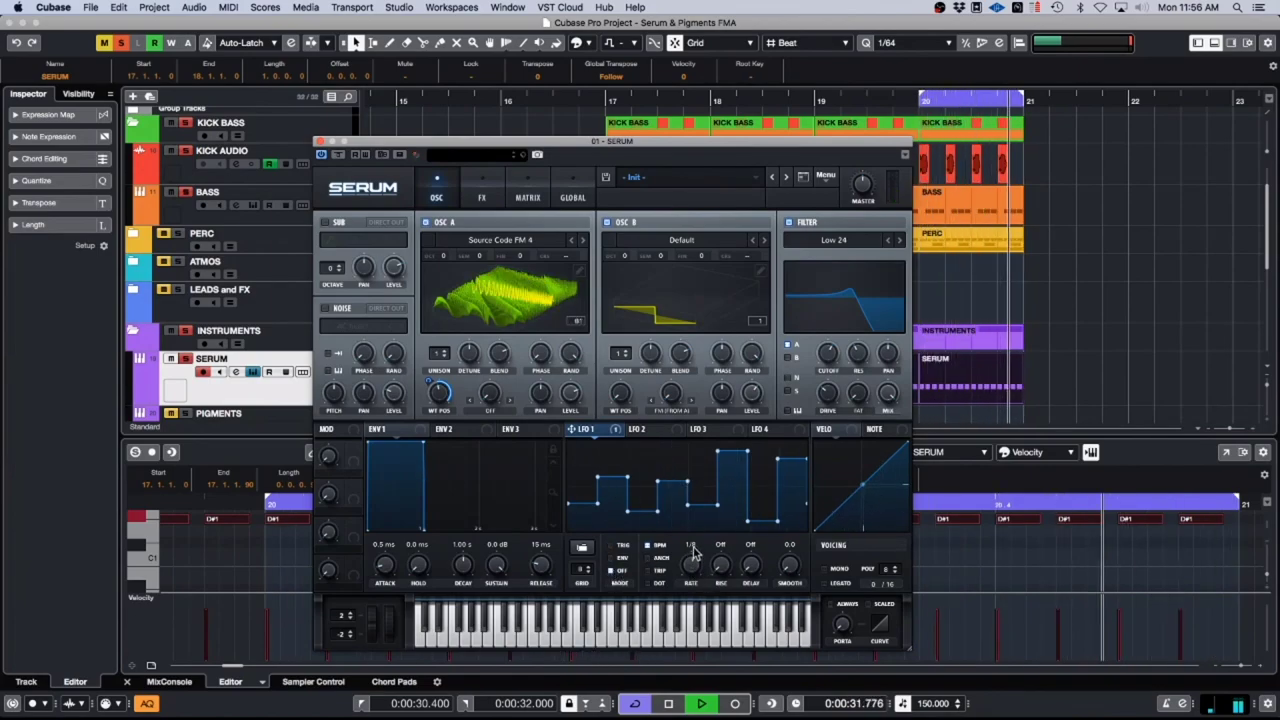
left_click_drag(690, 564, 689, 577)
key("space")
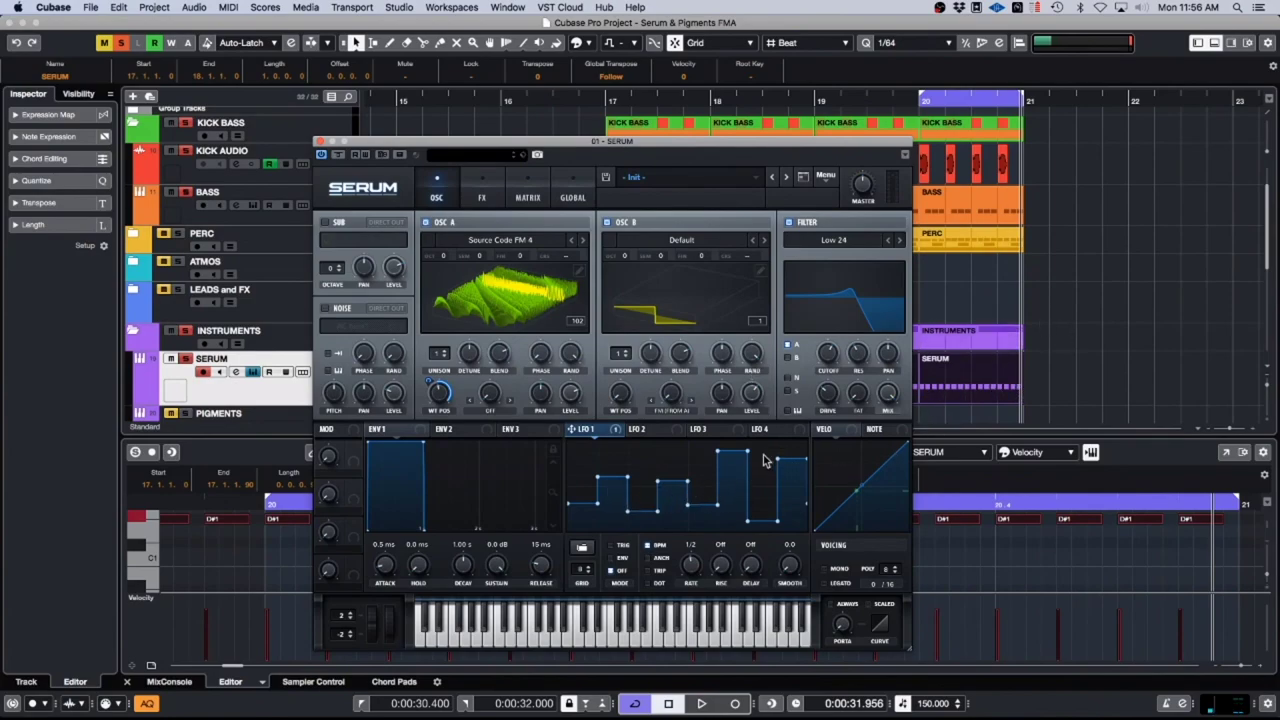
right_click(614, 430)
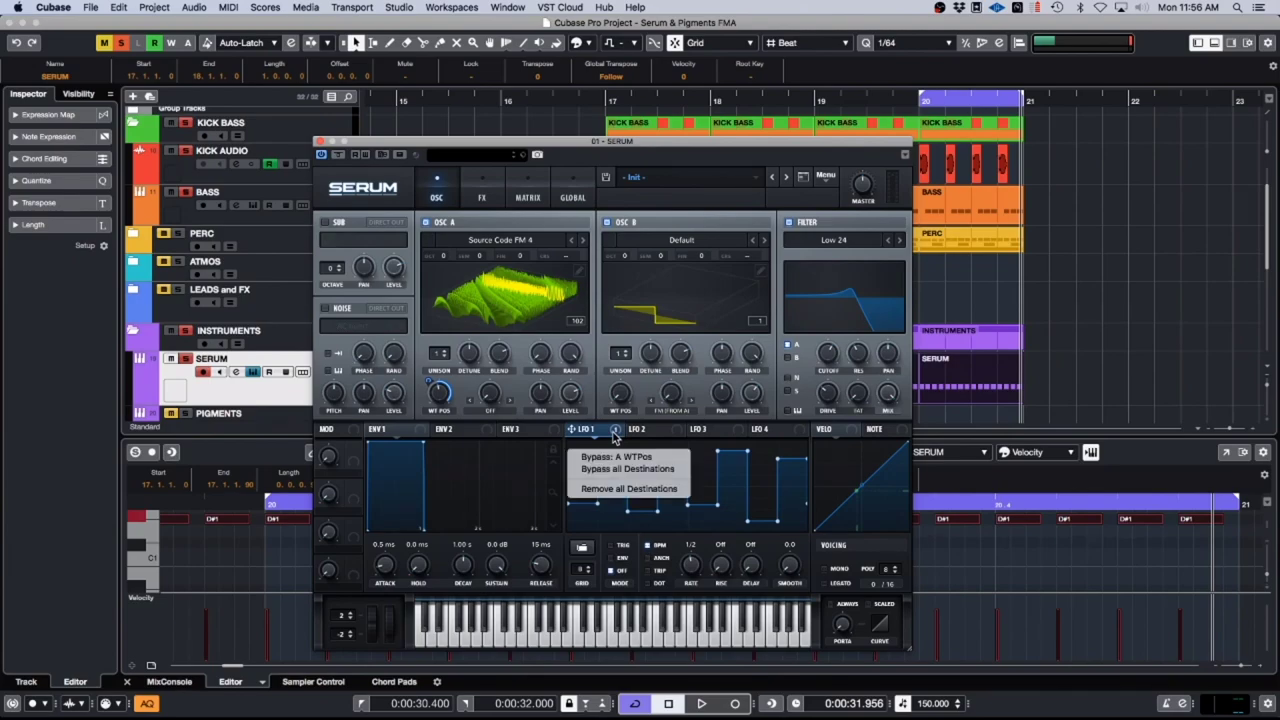
left_click(631, 489)
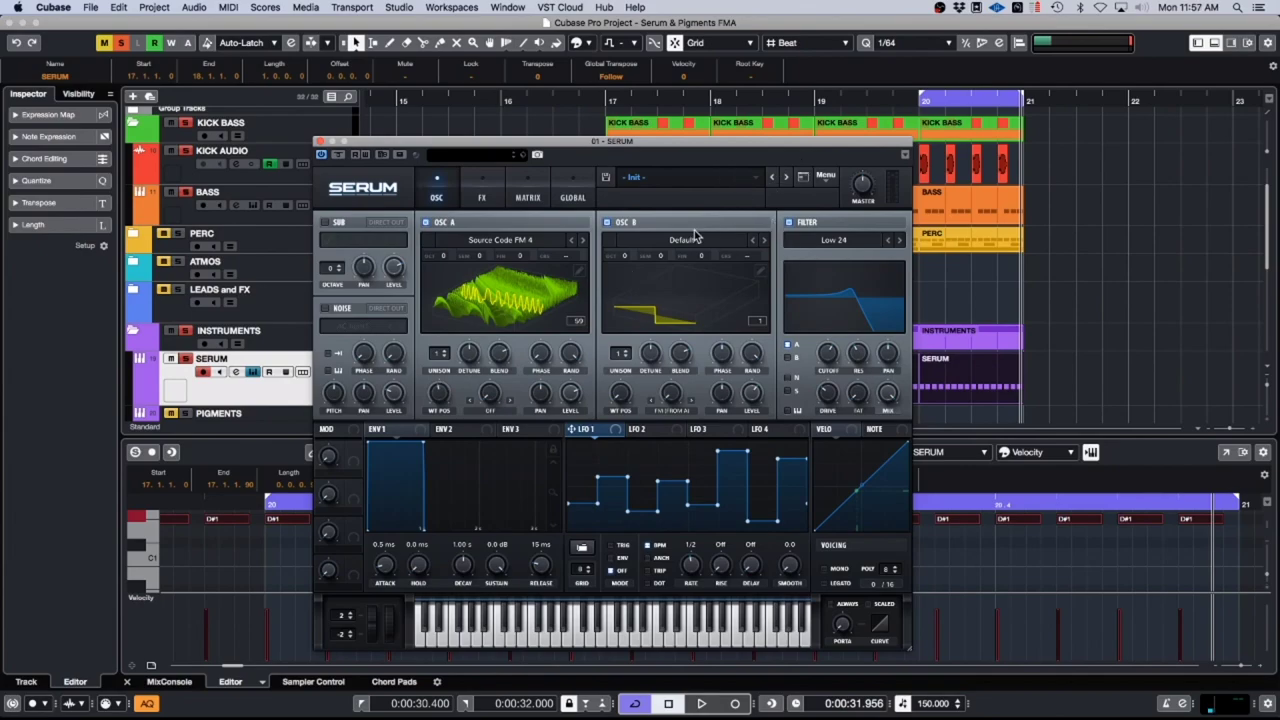
Step: Route Chaos1 to A WTPos in the first modulation matrix row and give it a positive amount
left_click(573, 197)
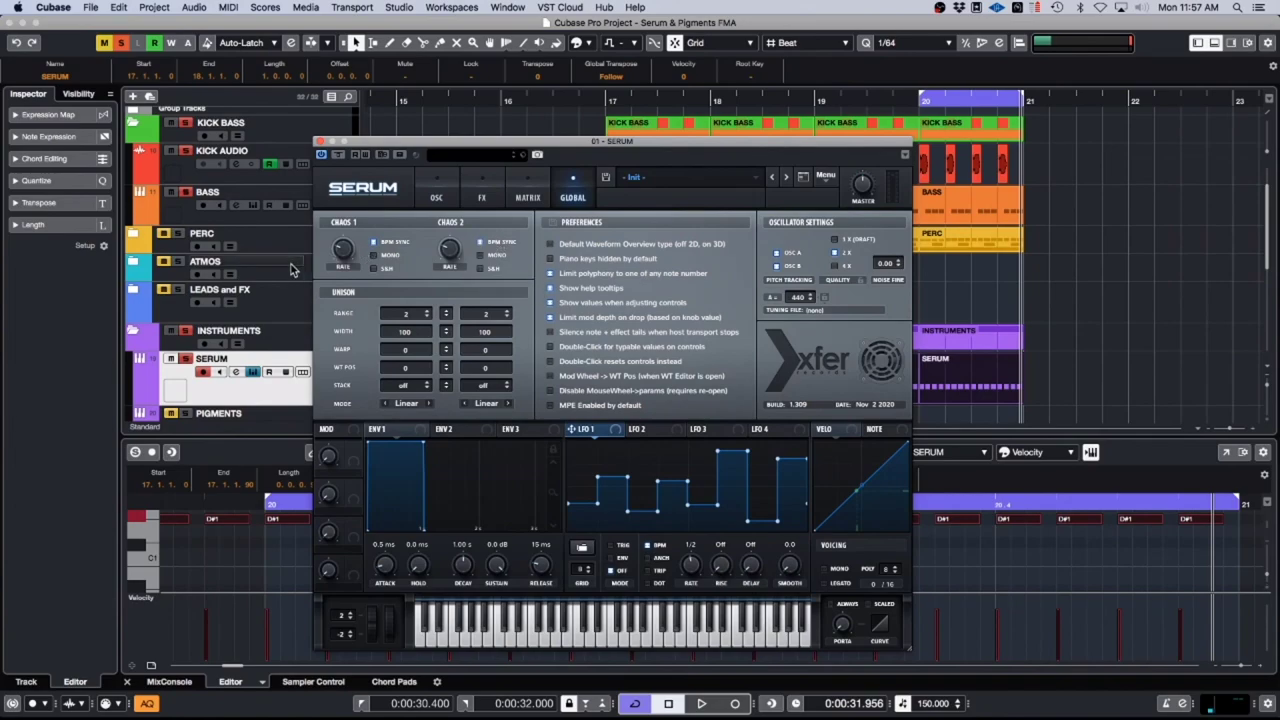
left_click(528, 192)
left_click(347, 240)
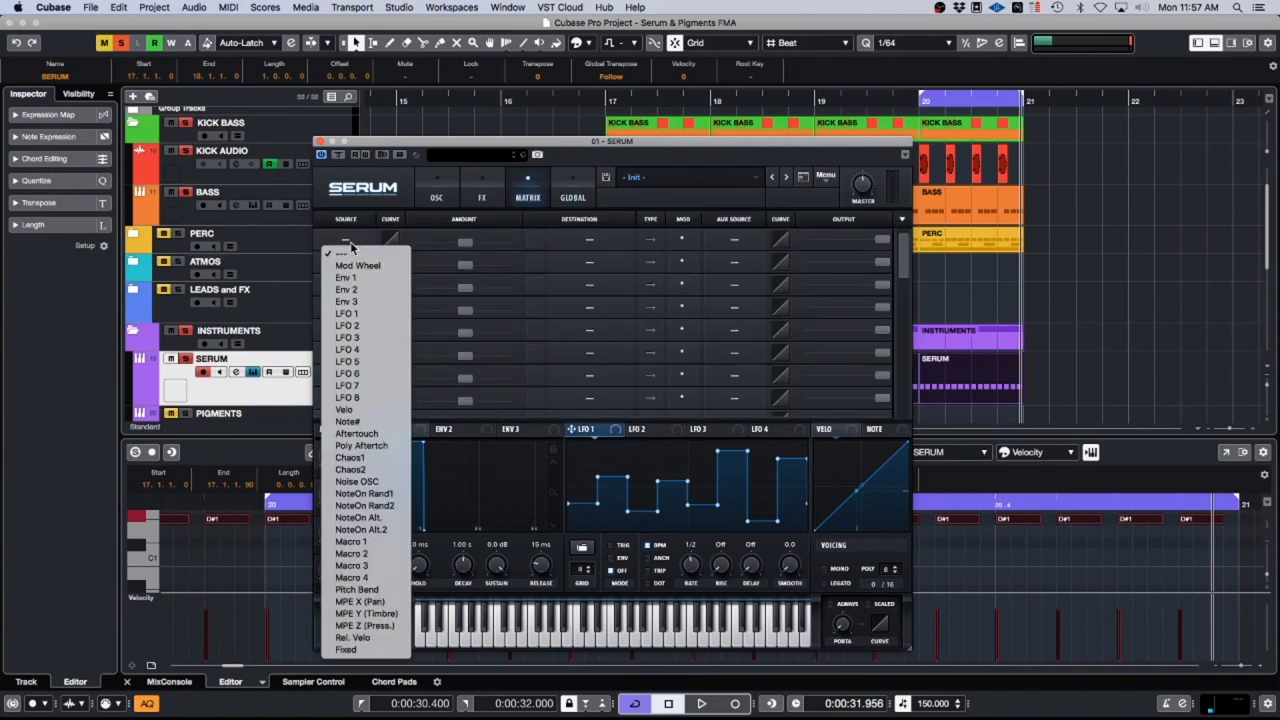
left_click(352, 458)
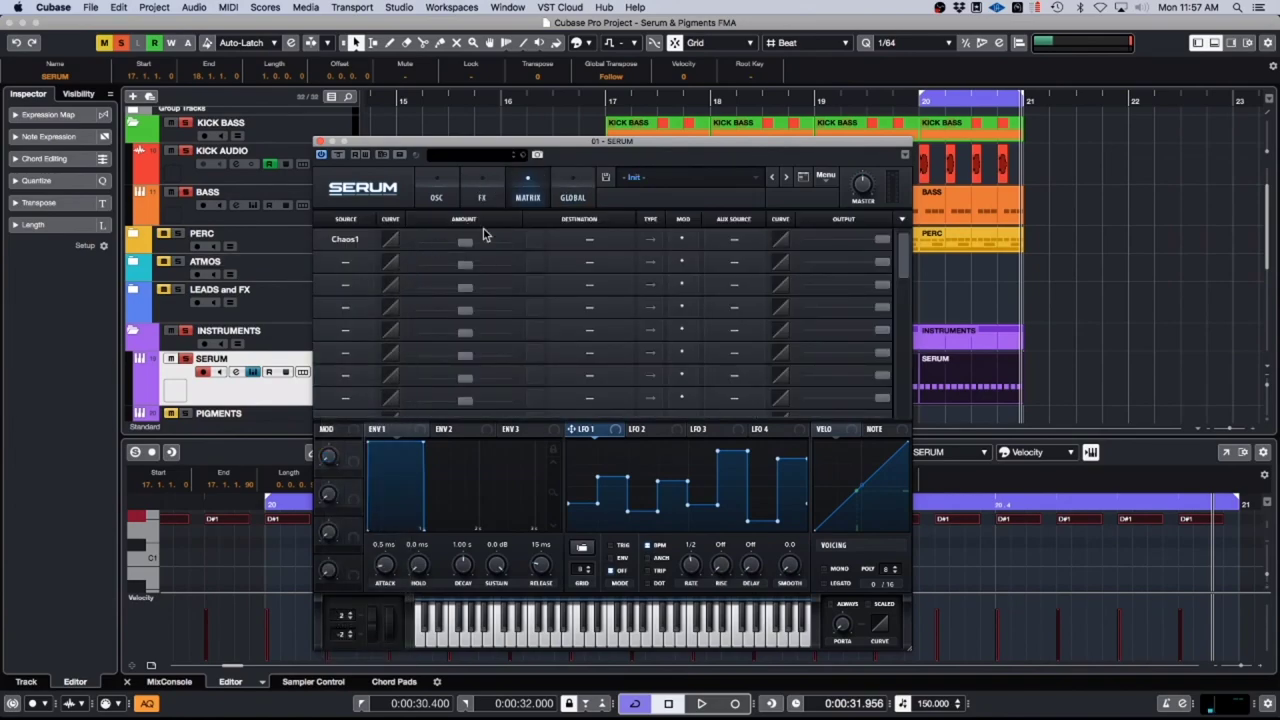
left_click(592, 243)
mouse_move(604, 258)
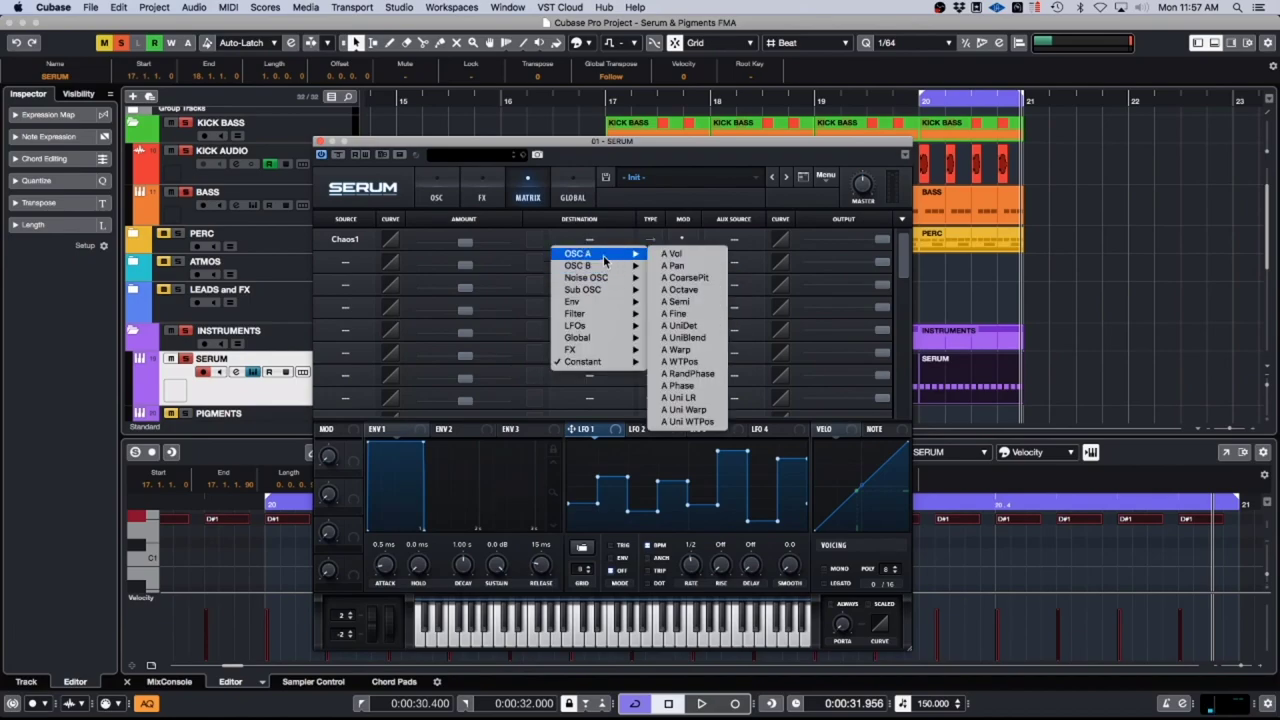
left_click(707, 362)
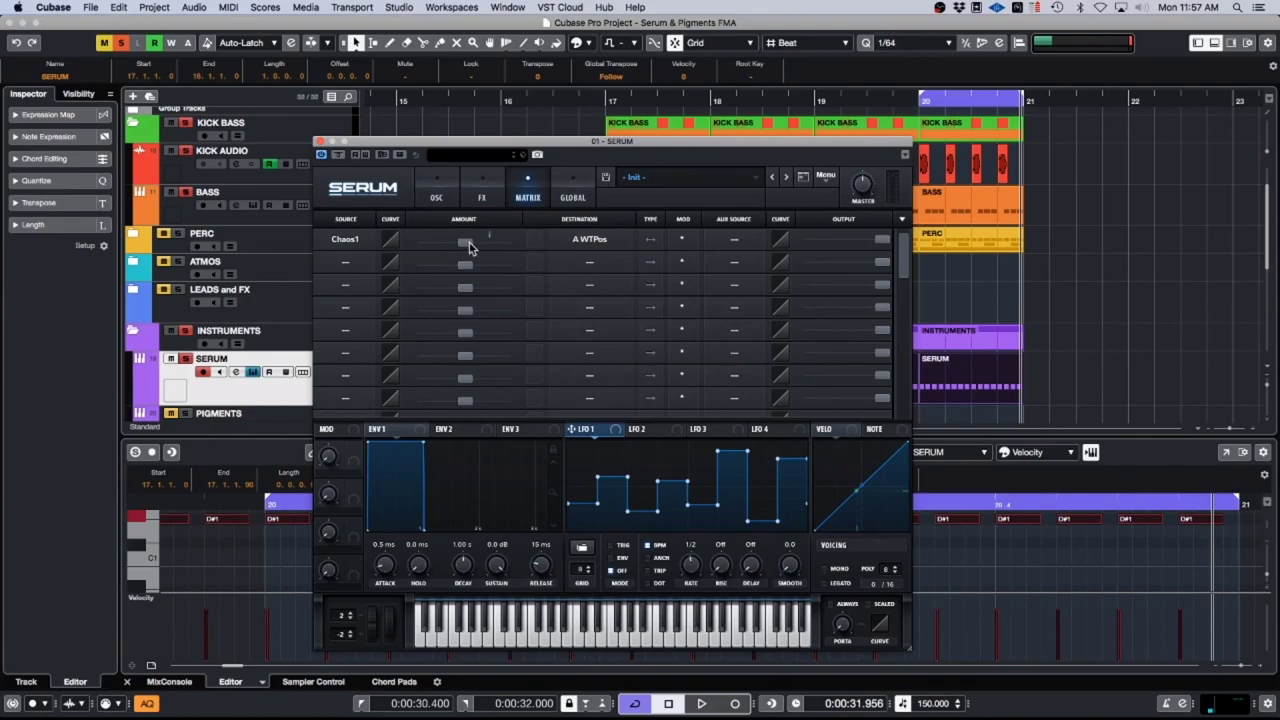
left_click_drag(469, 247, 505, 248)
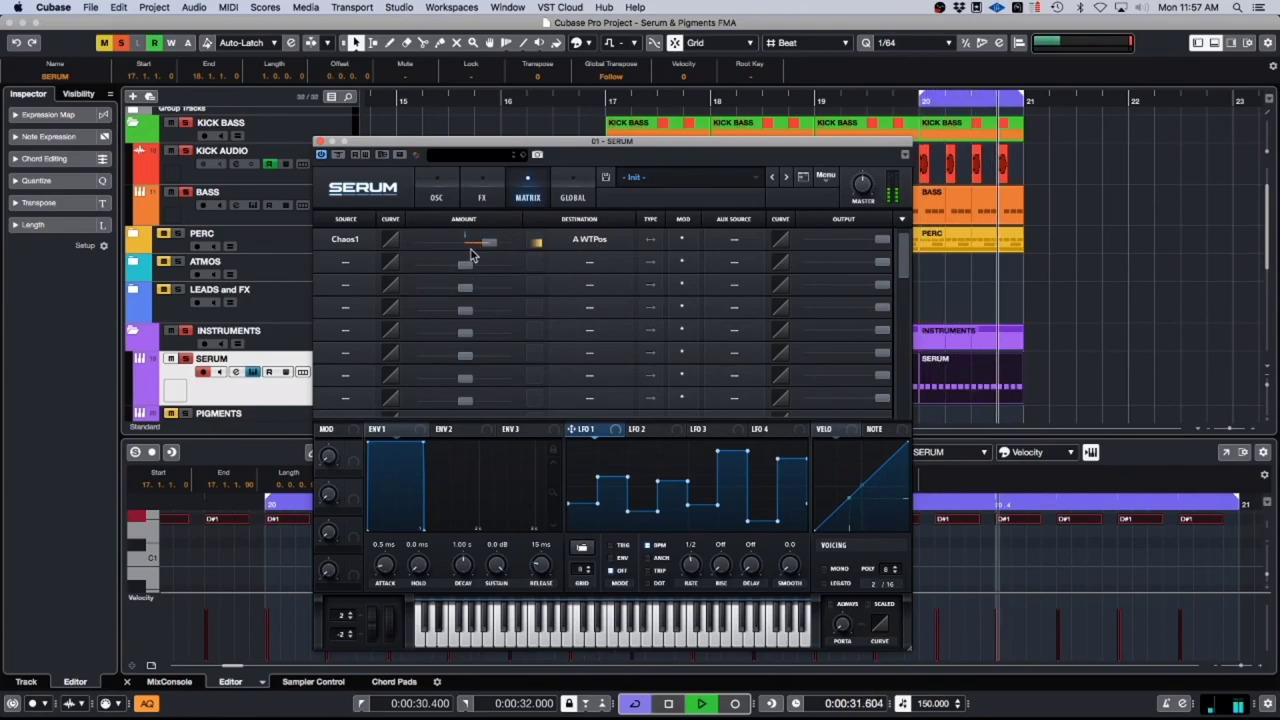
Step: Watch oscillator A's wavetable move during playback and raise the Chaos1 to A WTPos amount to 72
left_click(436, 192)
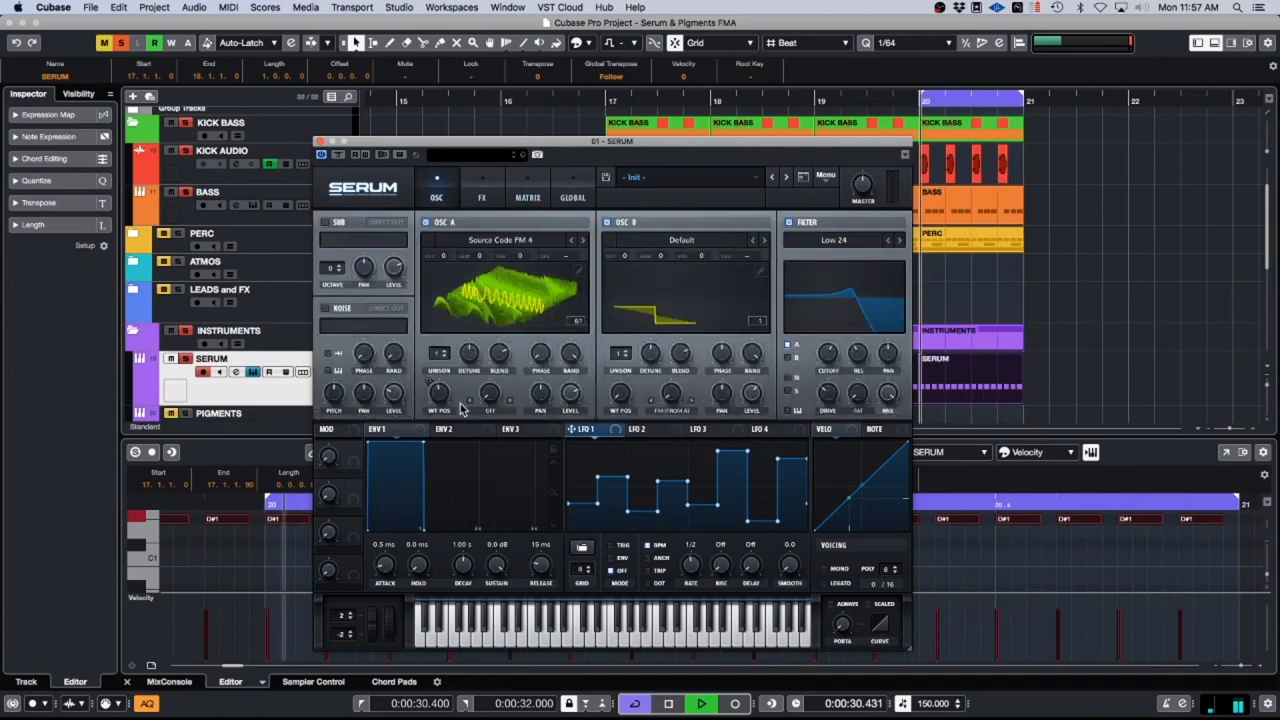
mouse_move(438, 398)
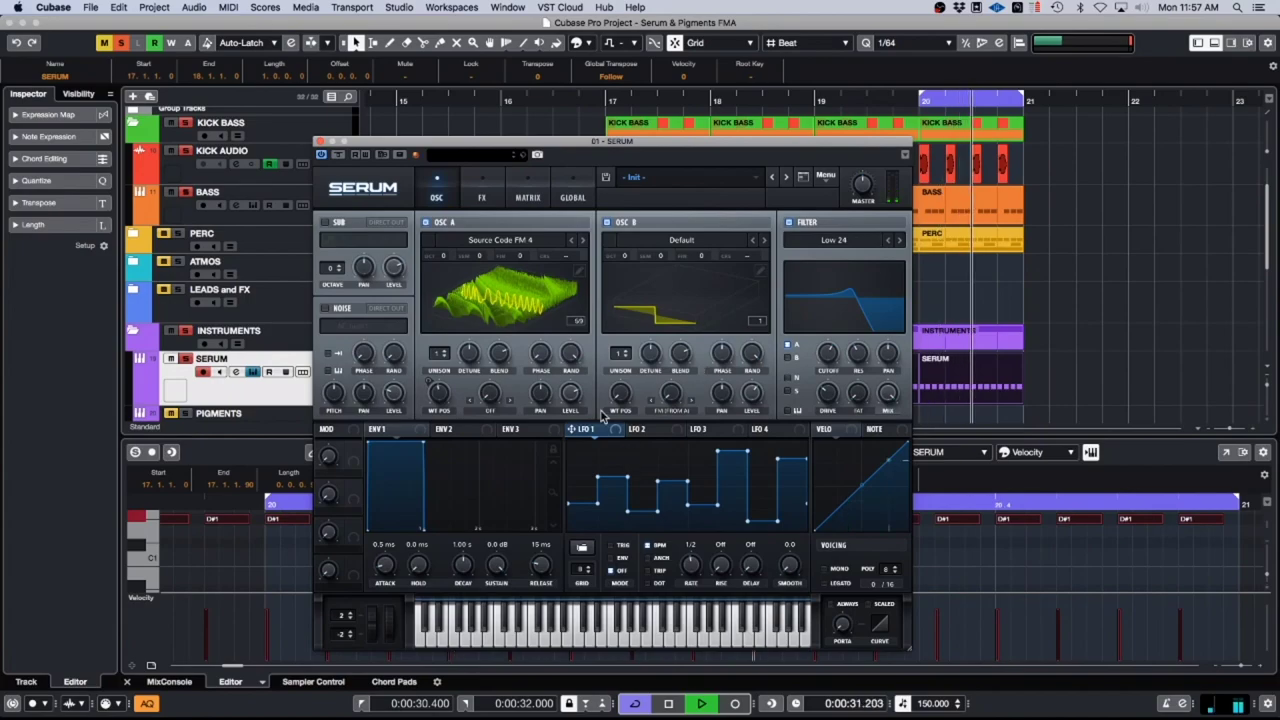
left_click(527, 192)
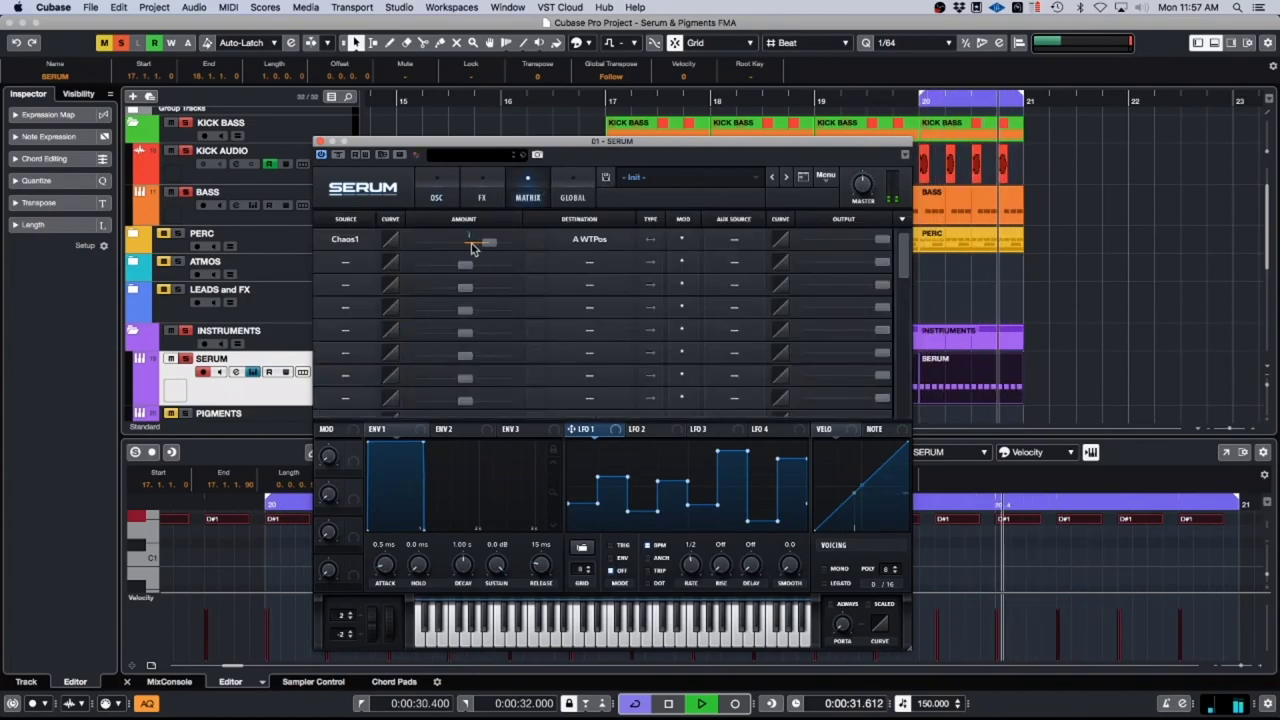
mouse_move(487, 247)
left_click_drag(487, 247, 498, 246)
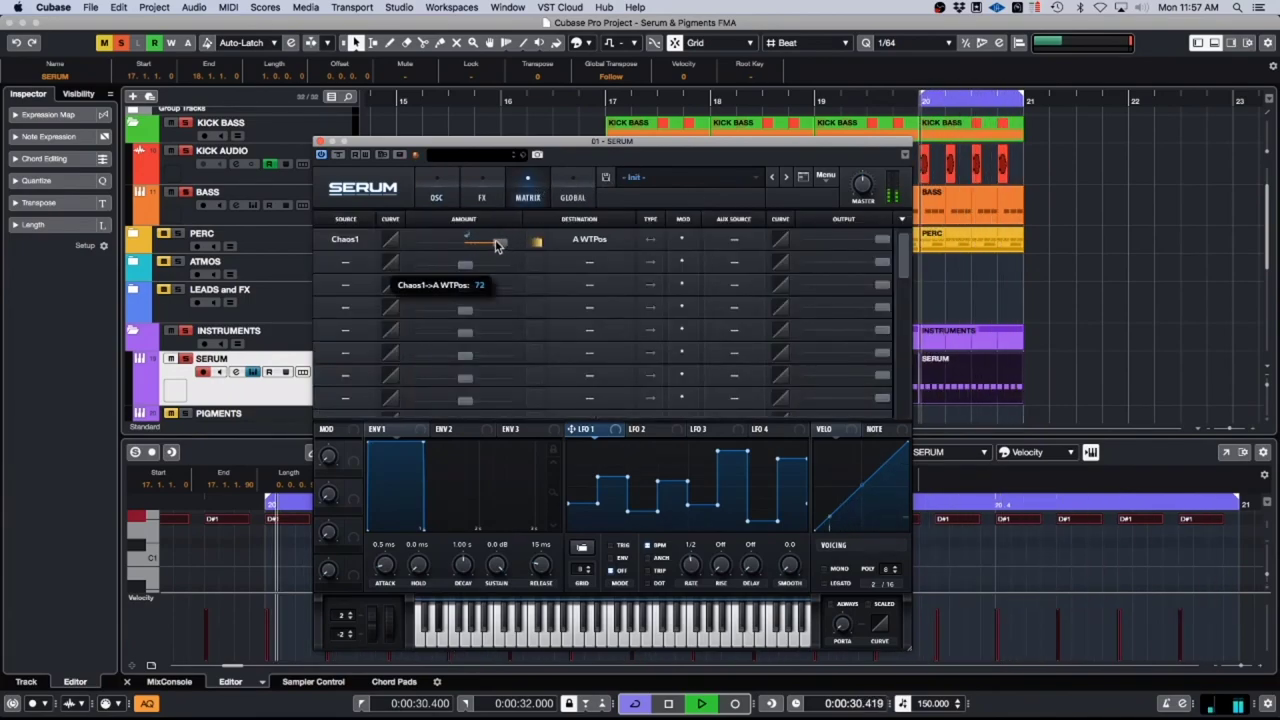
Step: Enable Mono and S&H for Chaos 1, set its rate to 1/8 and check the wavetable movement on oscillator A
left_click(572, 194)
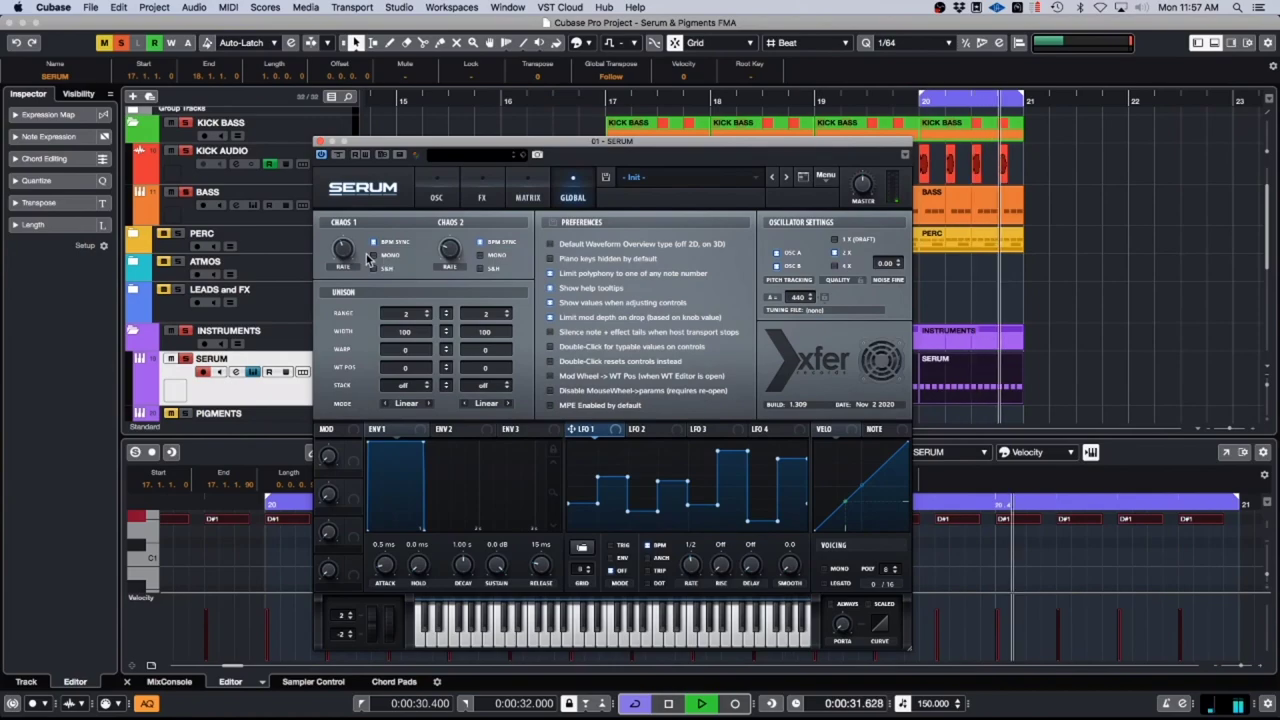
mouse_move(343, 268)
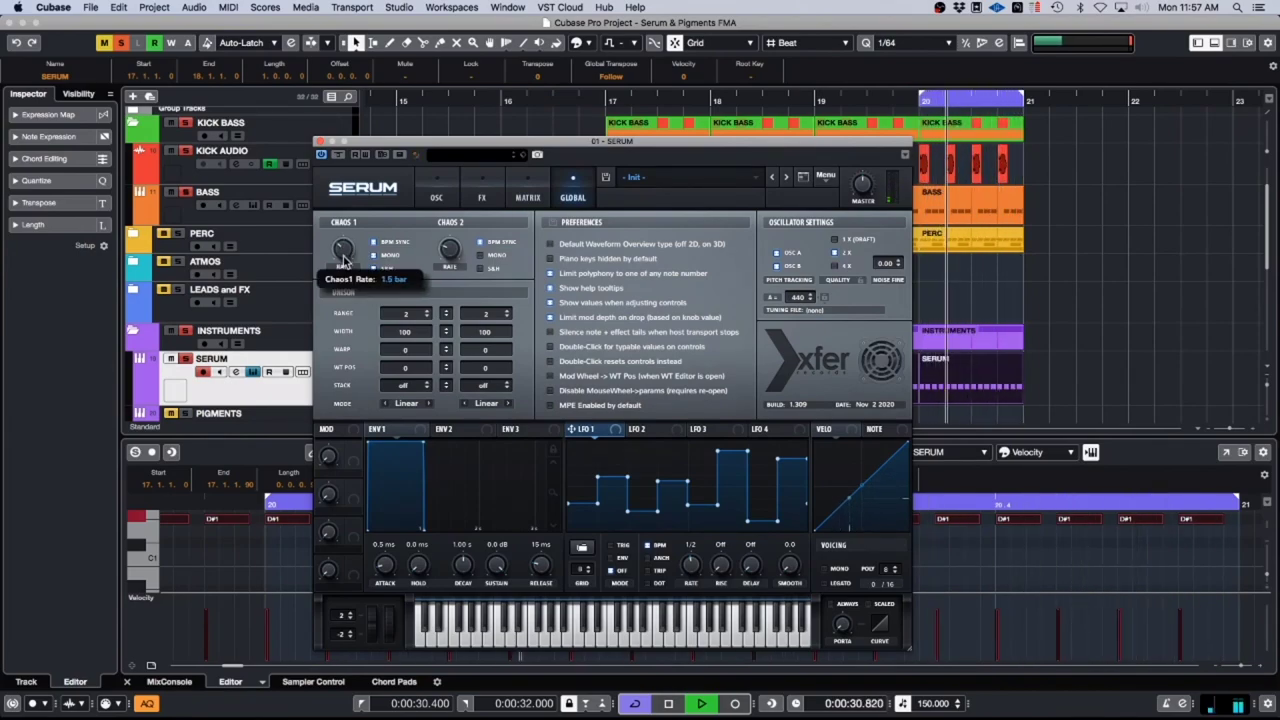
left_click_drag(343, 250, 348, 228)
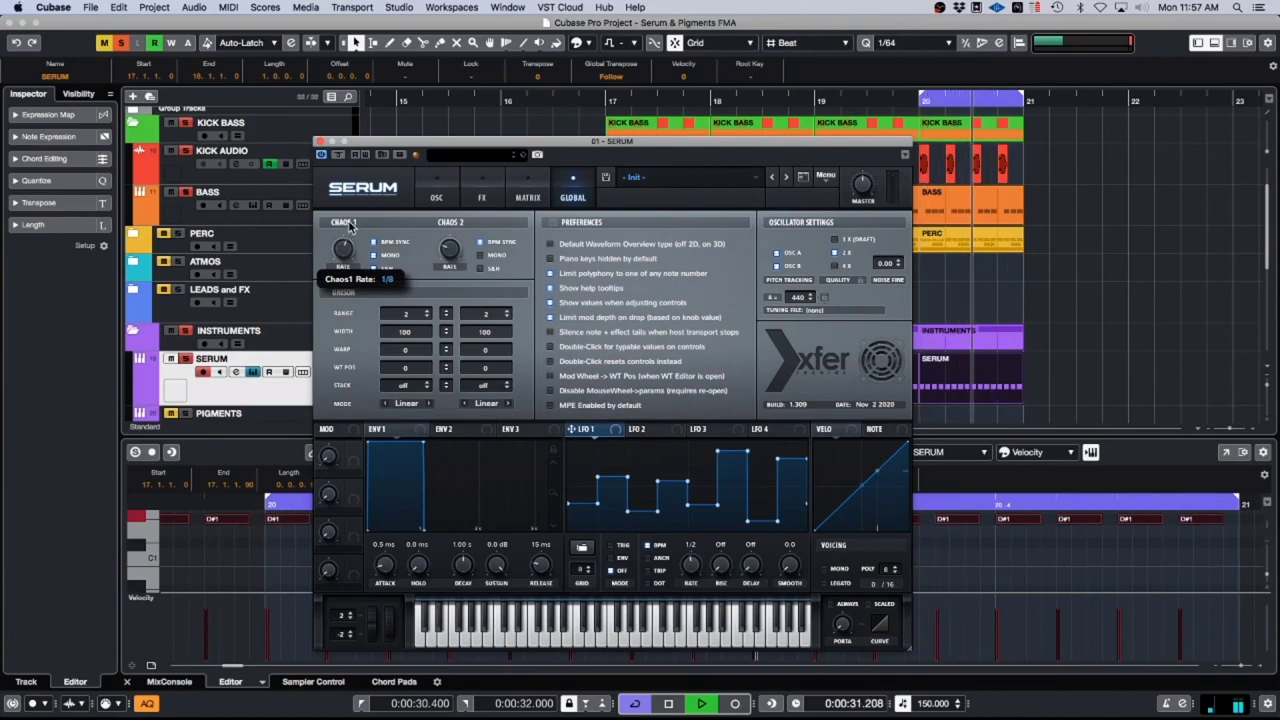
left_click(527, 190)
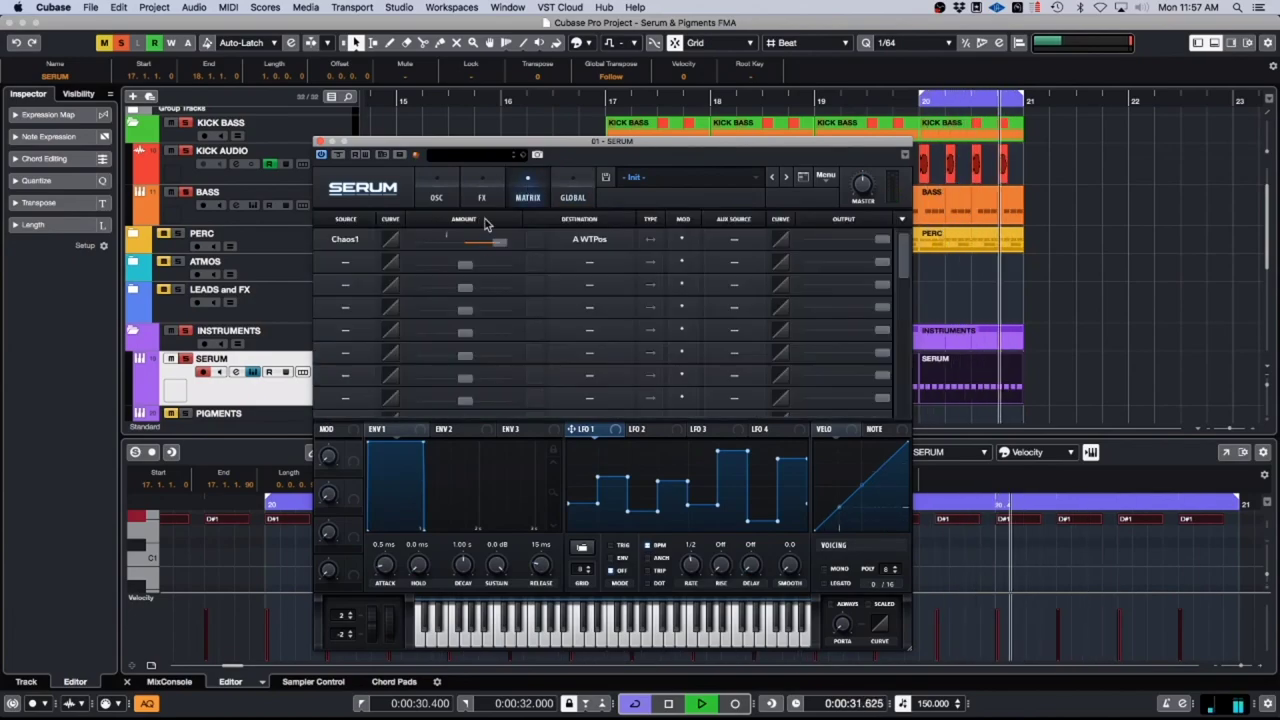
left_click(483, 198)
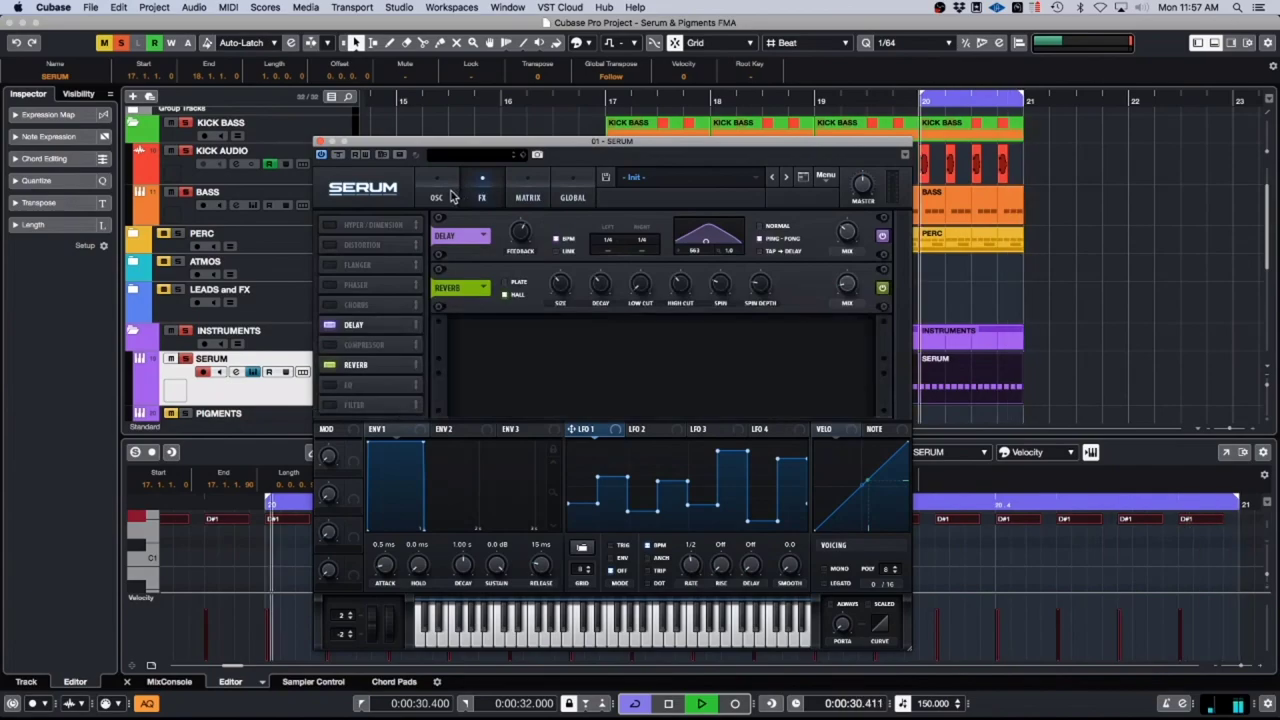
left_click(440, 193)
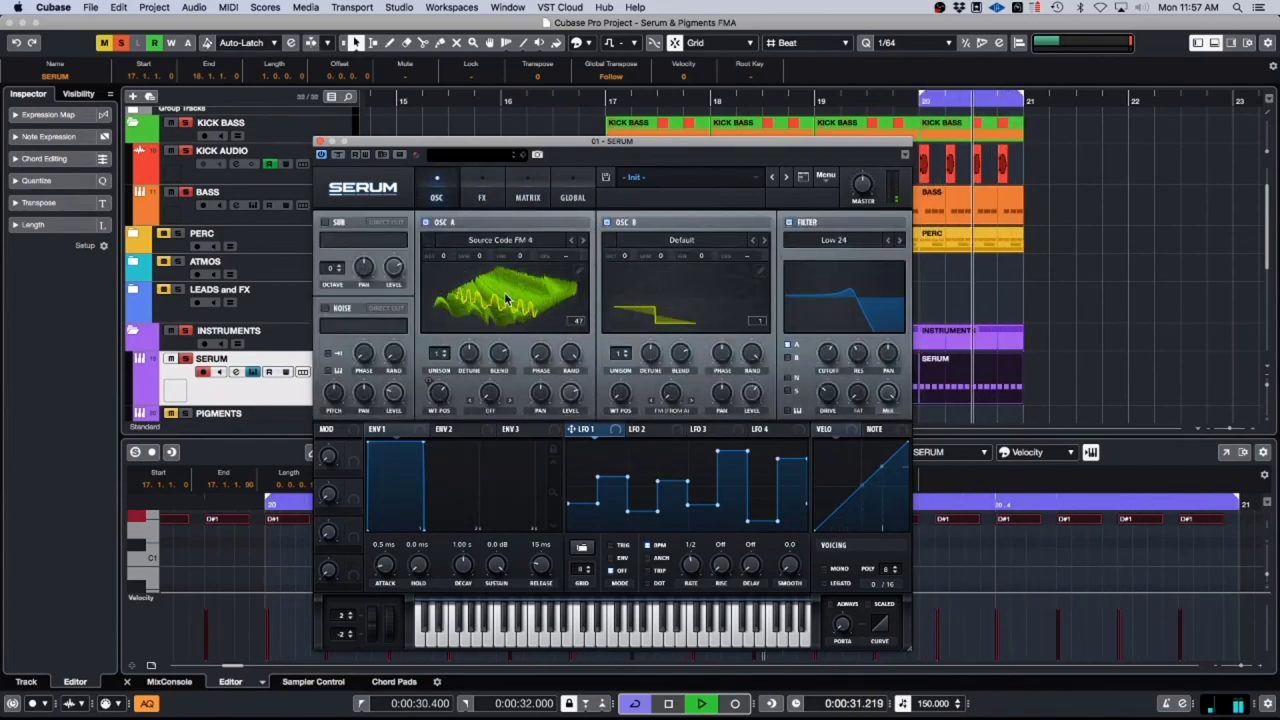
Step: Set the Chaos 1 rate to 1/16 and watch oscillator A's wavetable during playback before stopping the loop
left_click(573, 192)
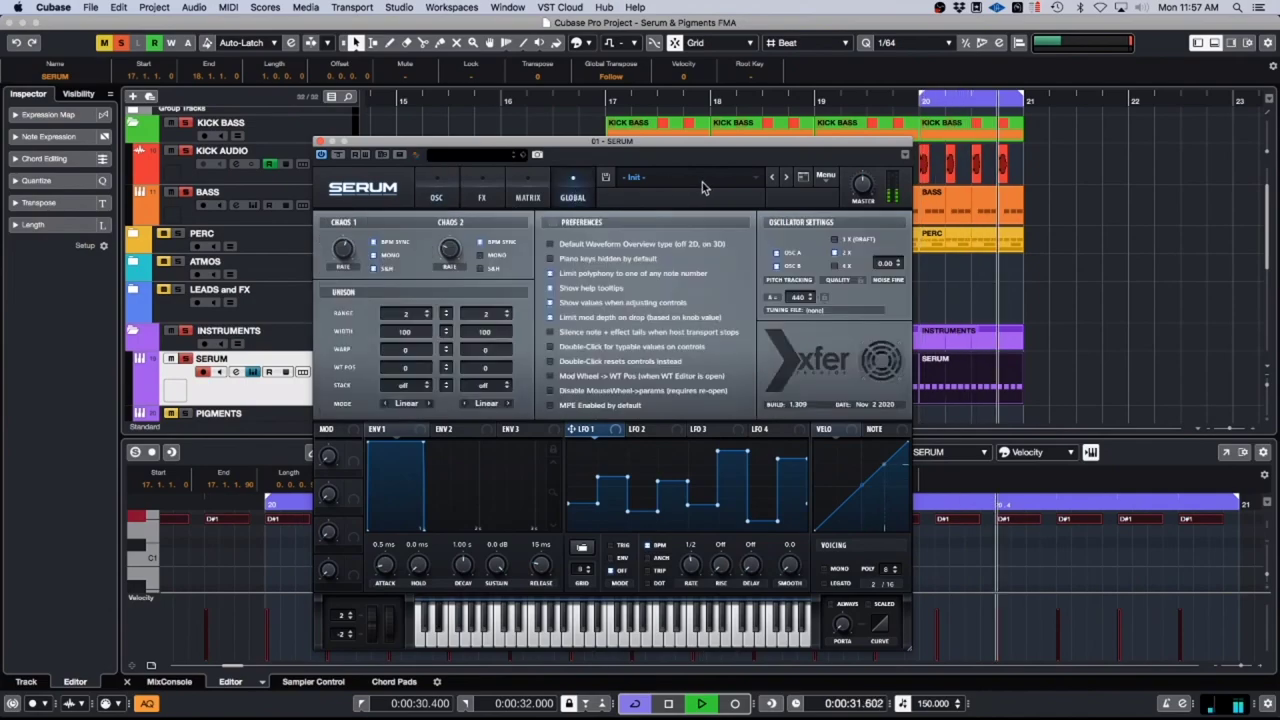
mouse_move(343, 255)
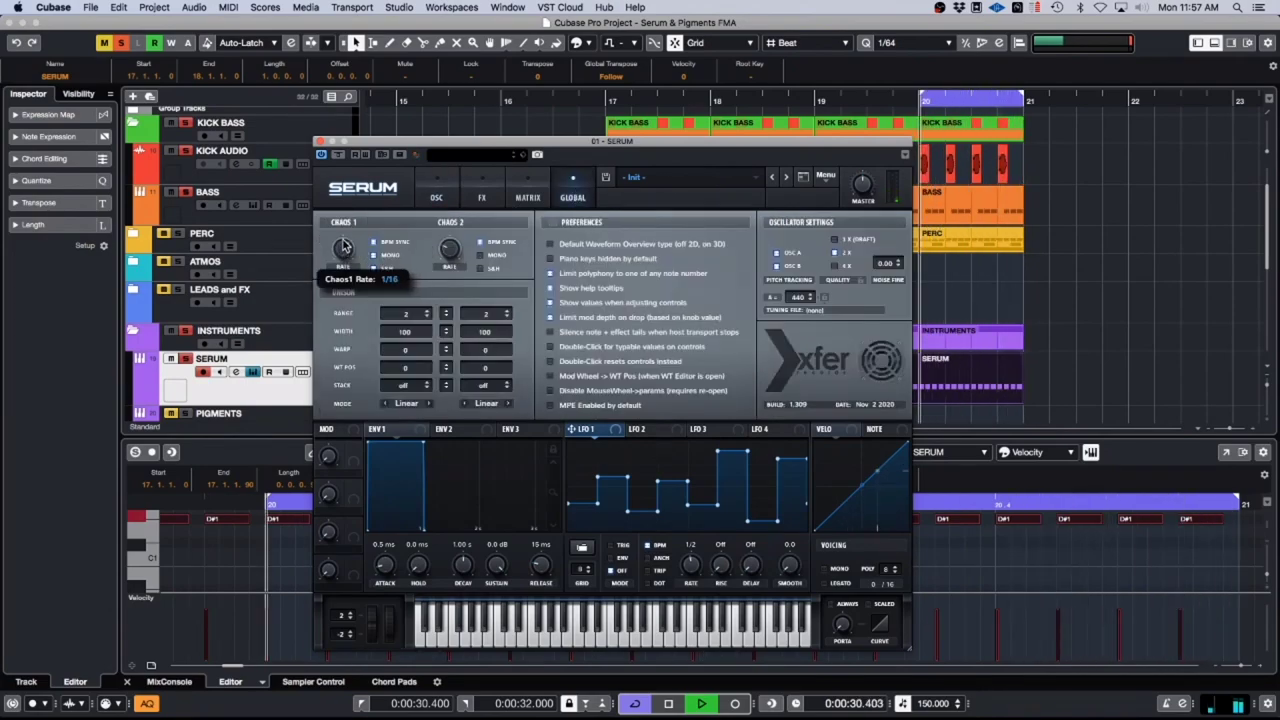
left_click_drag(343, 255, 345, 250)
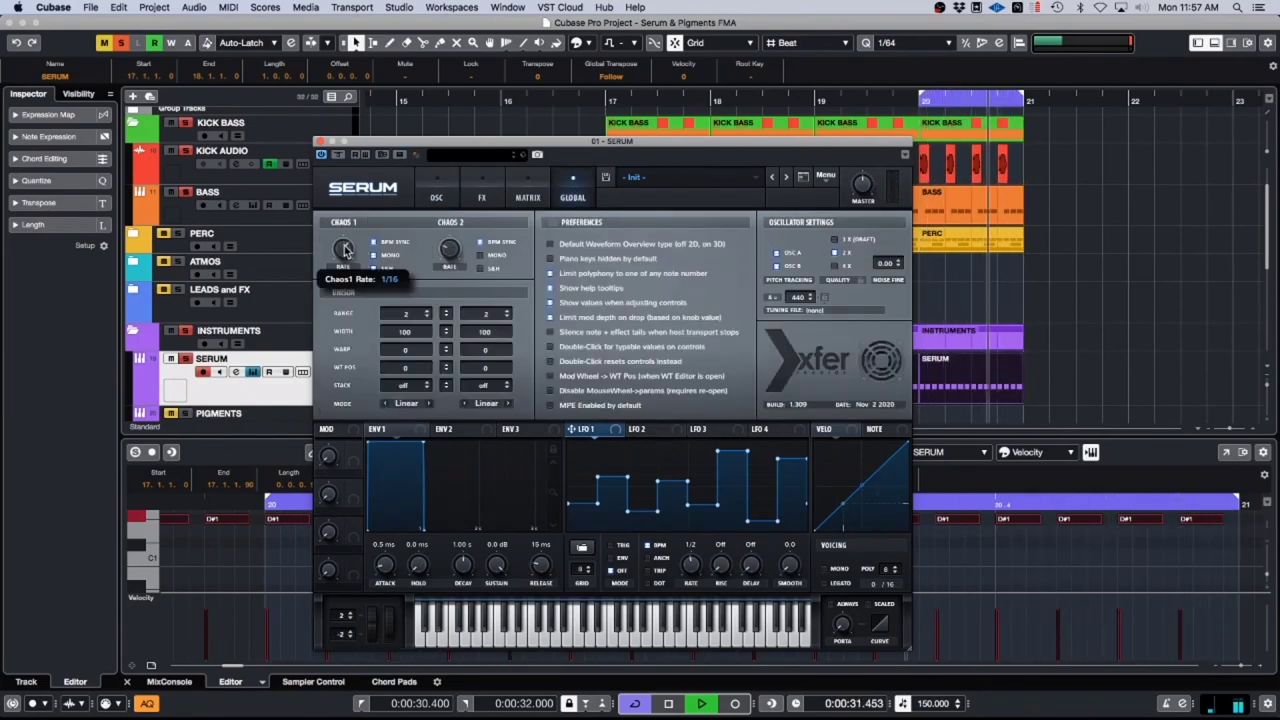
left_click(527, 197)
left_click(436, 197)
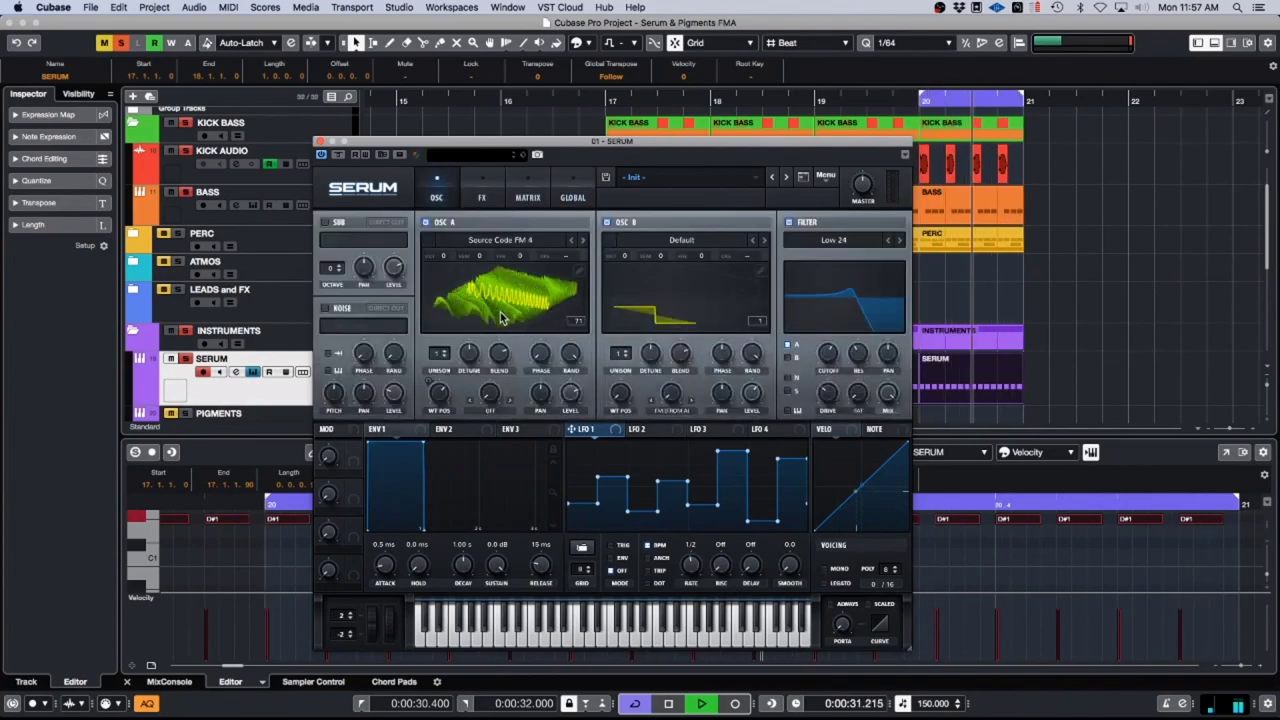
key("space")
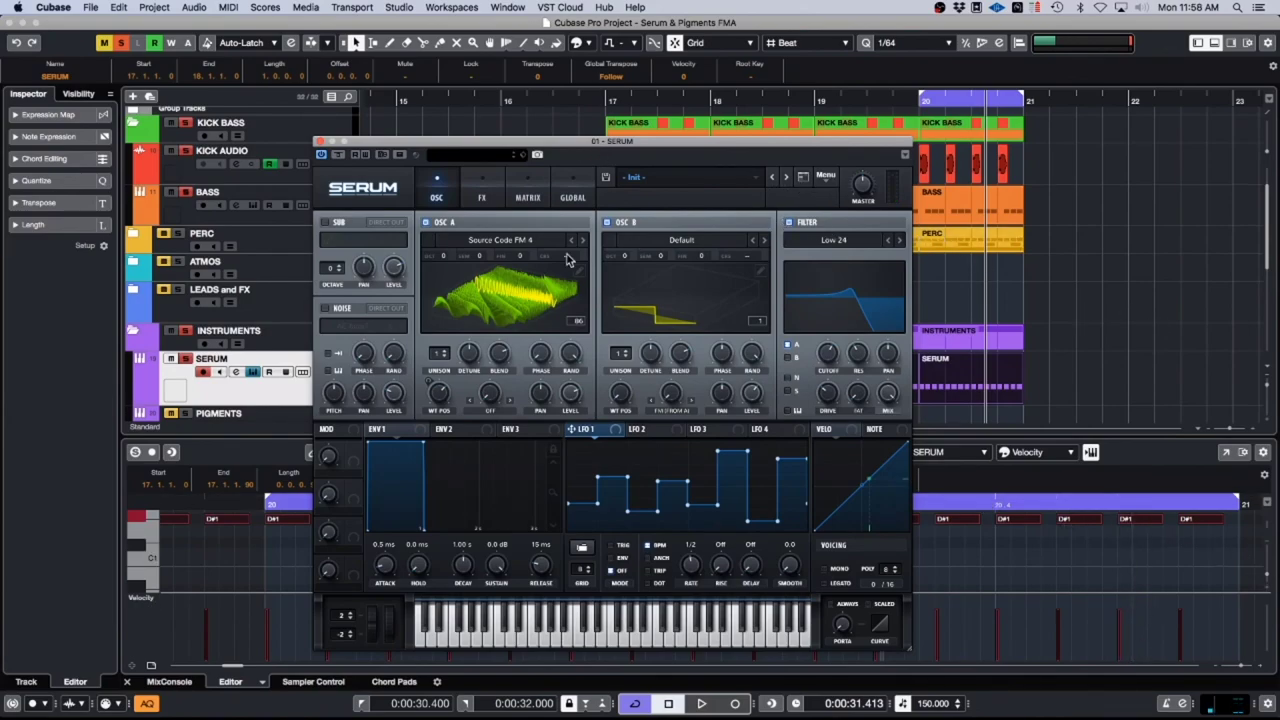
Step: Replace Chaos1 with NoteOn Rand1 as the source modulating A WTPos and check oscillator A's wavetable position
left_click(576, 195)
left_click(520, 190)
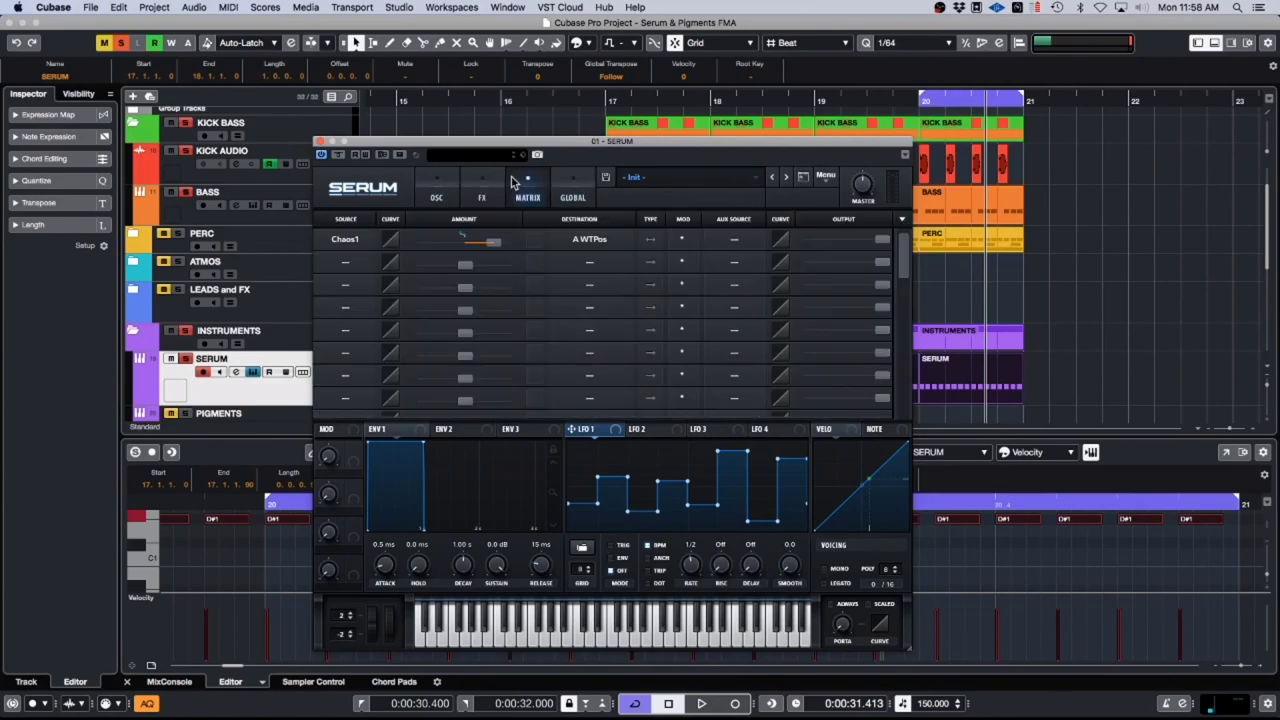
left_click(347, 240)
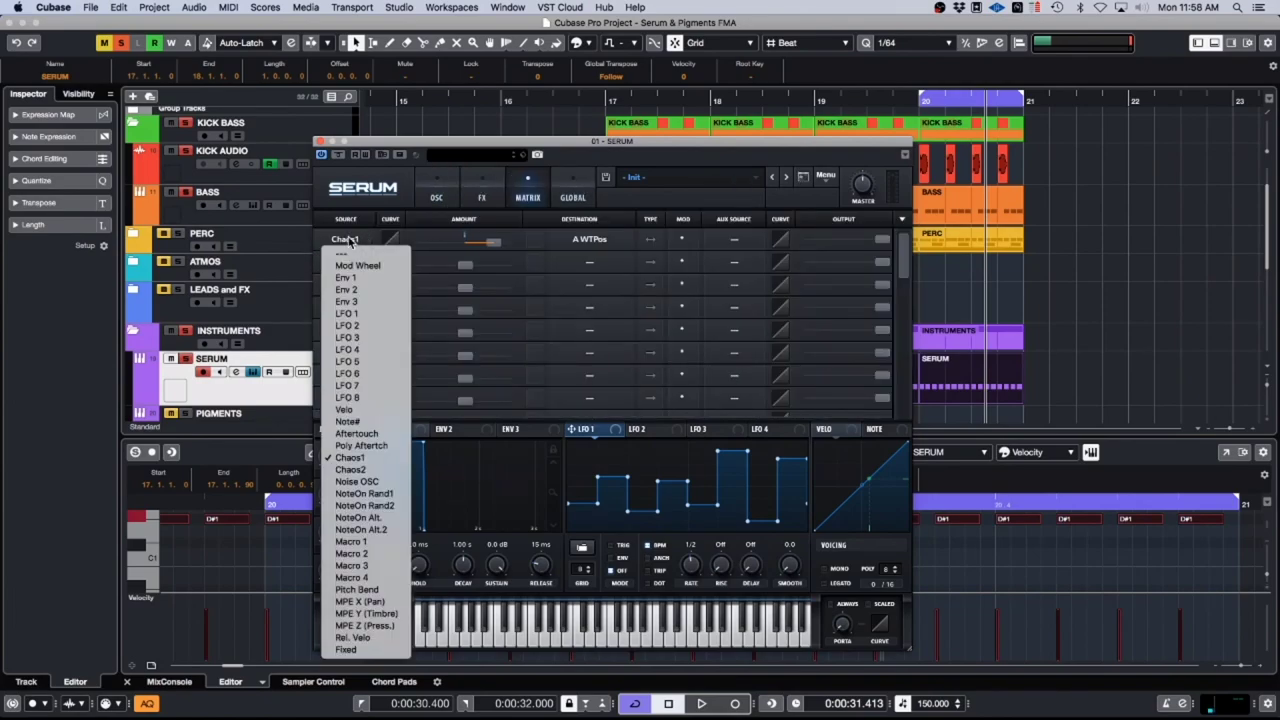
left_click(391, 494)
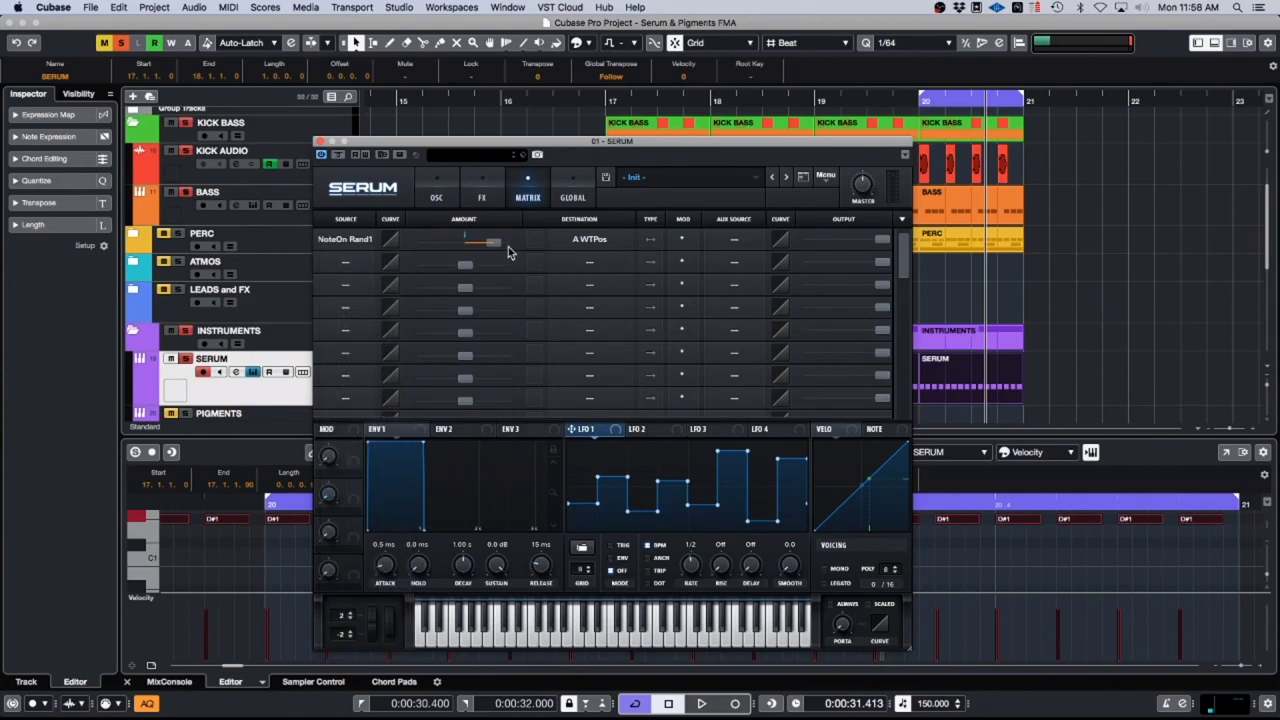
left_click(578, 246)
left_click(482, 192)
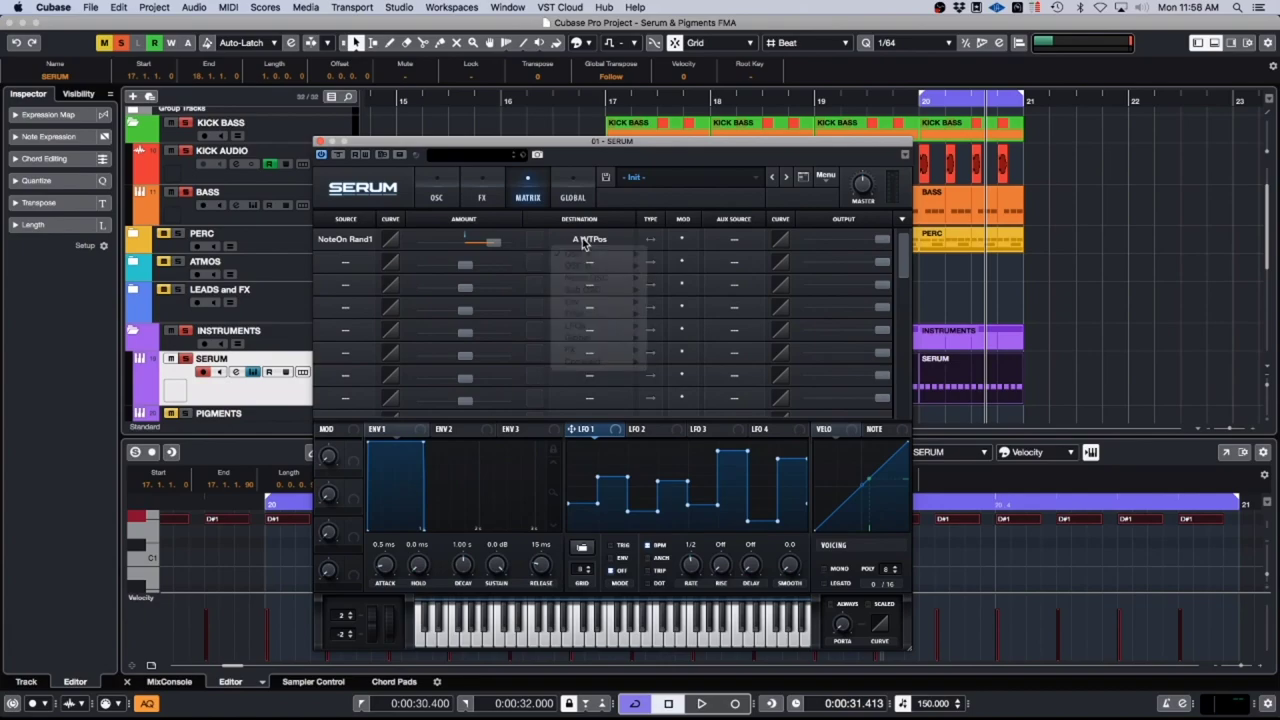
left_click(482, 192)
left_click(440, 192)
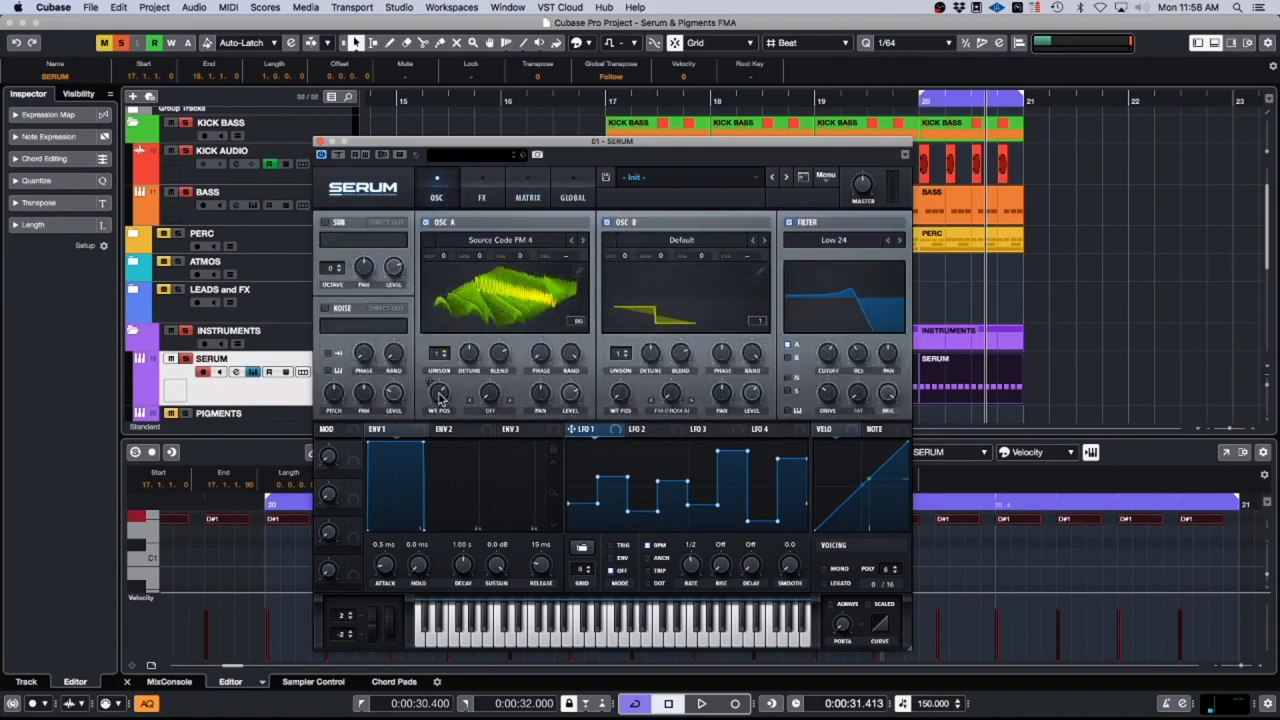
left_click_drag(440, 397, 447, 424)
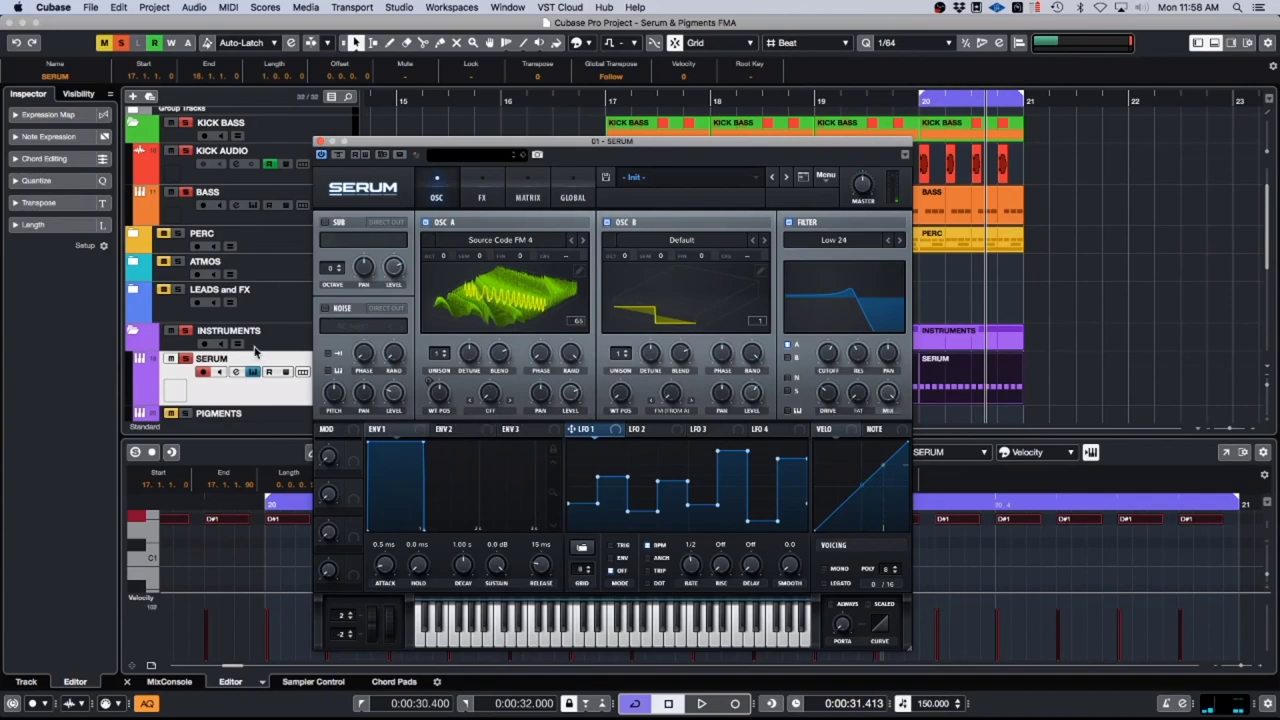
Step: Bypass the MIDI inserts on the SERUM track and watch how NoteOn Rand1 shifts oscillator A's wavetable on each note
left_click_drag(366, 148, 456, 170)
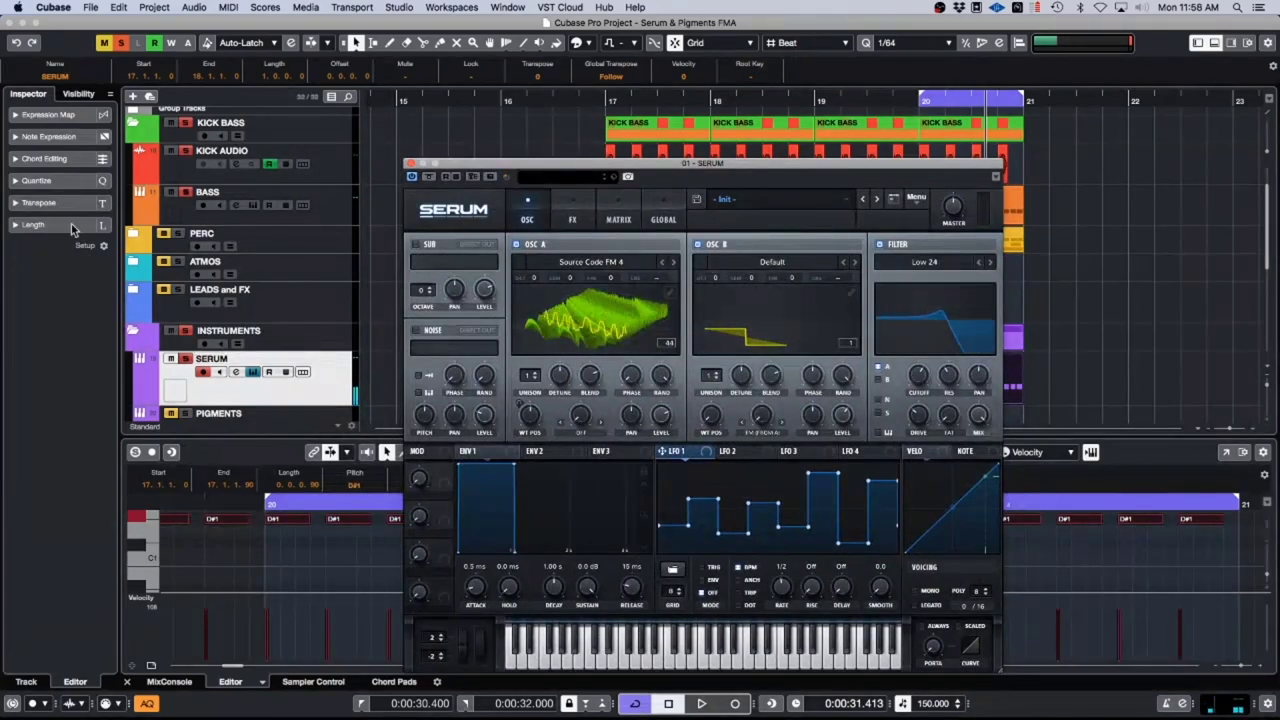
left_click(317, 397)
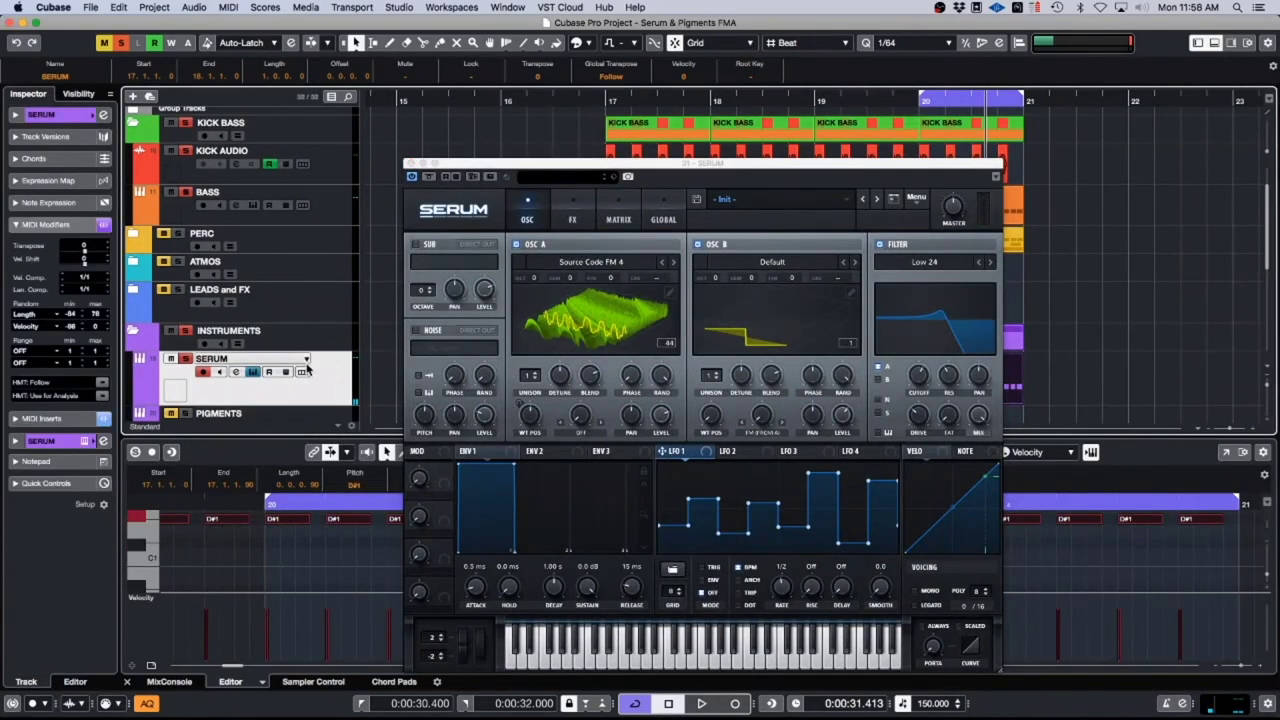
left_click(102, 421)
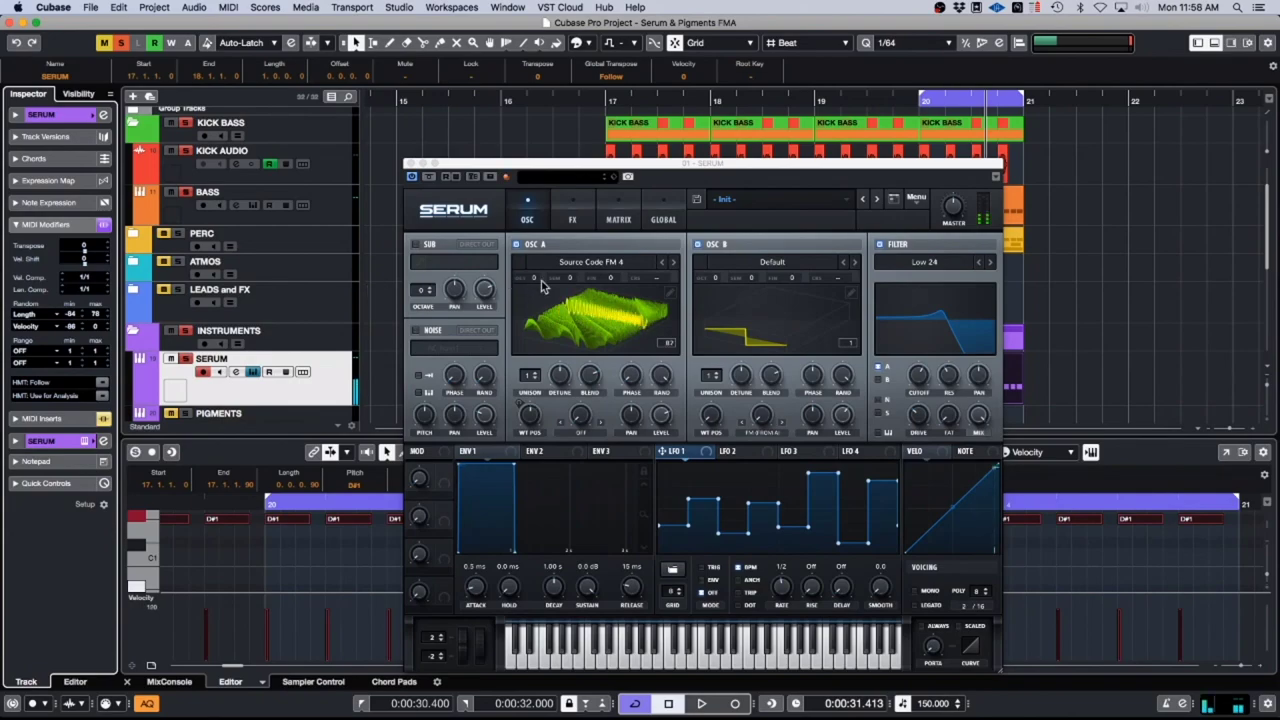
left_click_drag(530, 428, 532, 416)
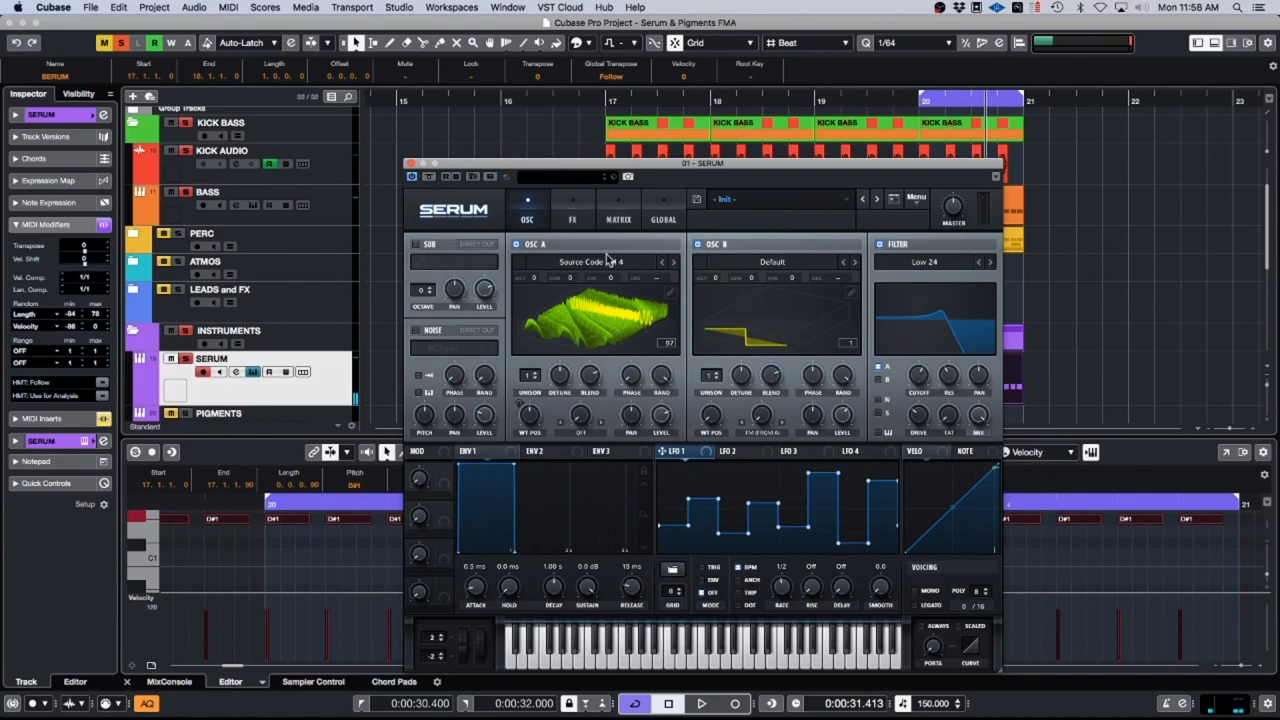
left_click_drag(924, 155, 840, 148)
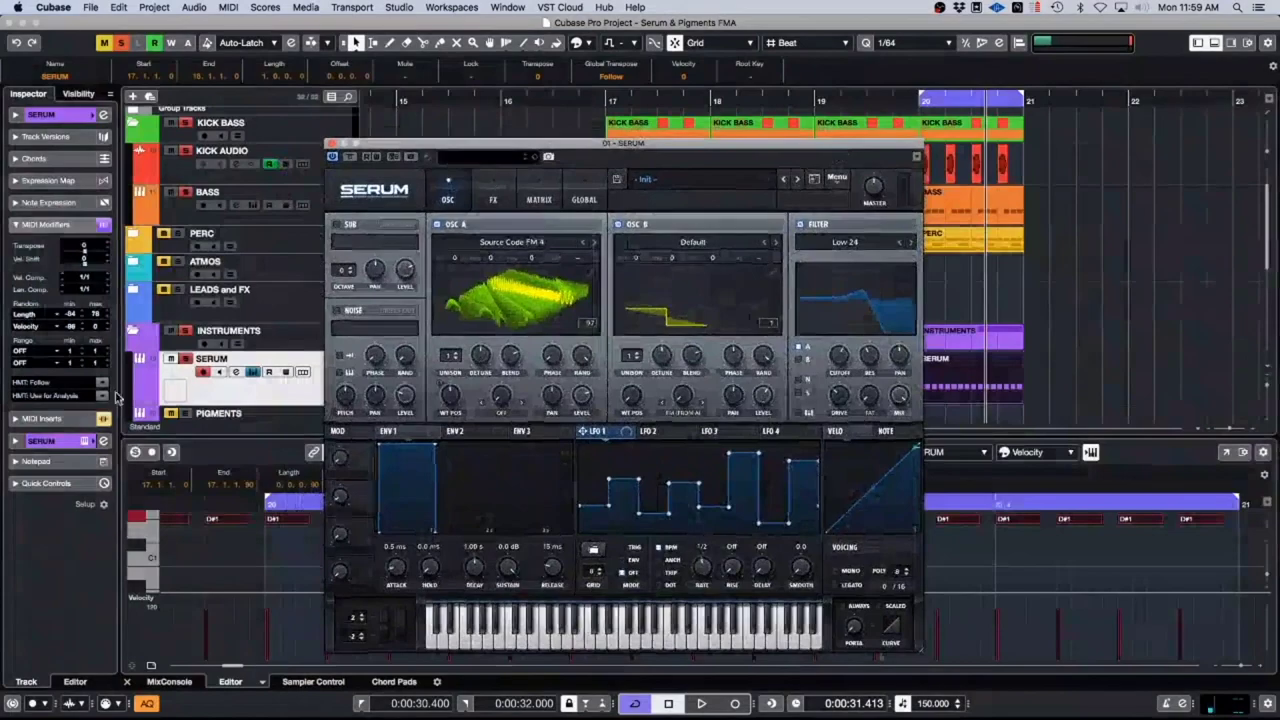
Step: Reactivate the SERUM track's MIDI inserts and set Density to 64% during playback
left_click(105, 420)
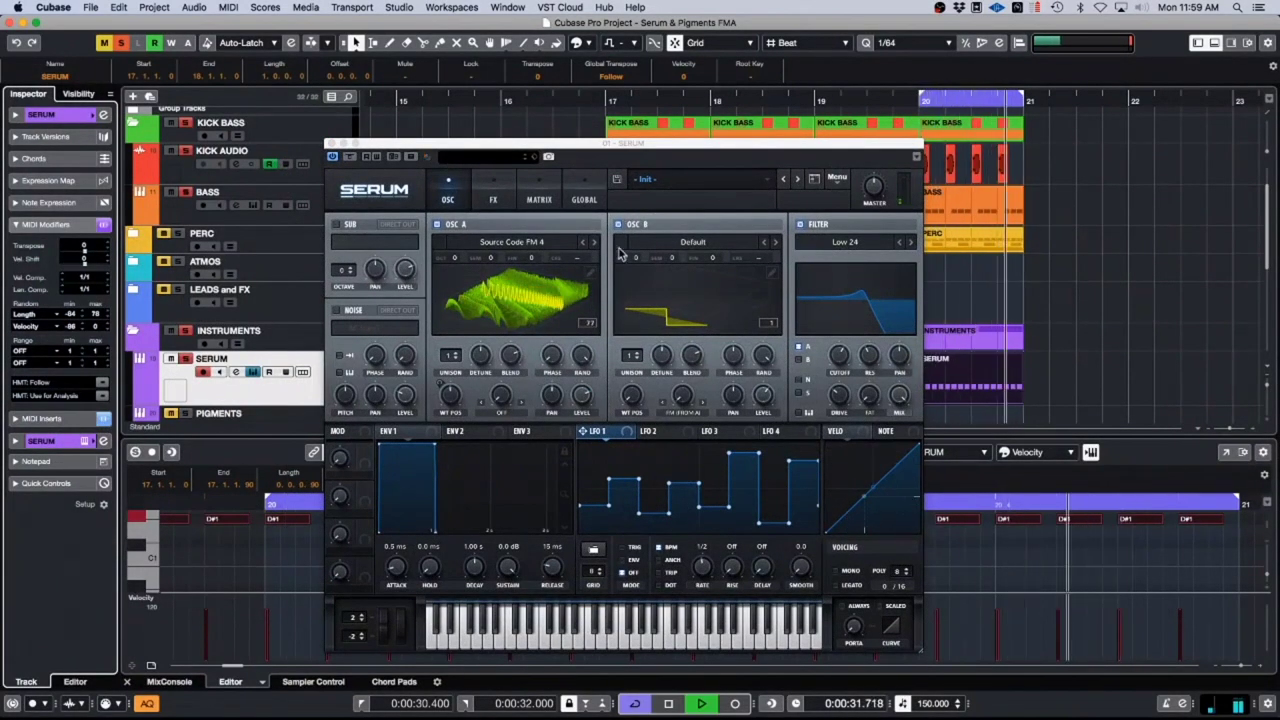
left_click(45, 418)
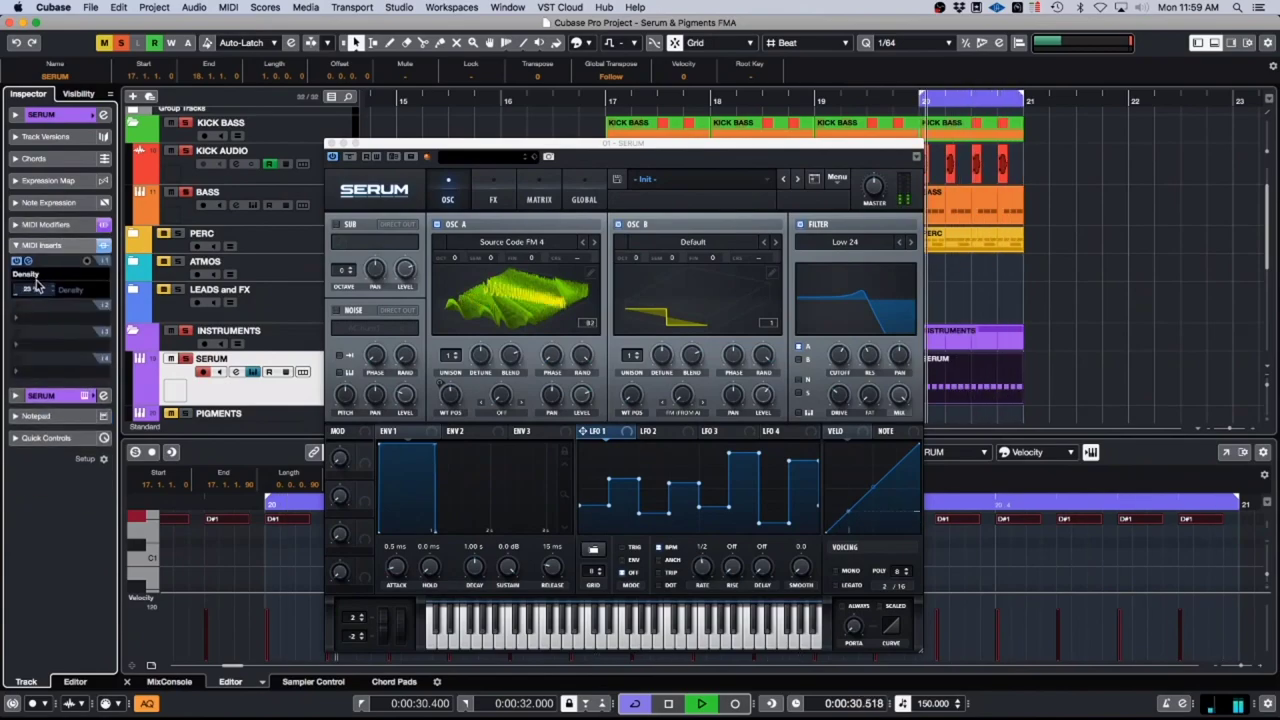
left_click_drag(38, 288, 42, 291)
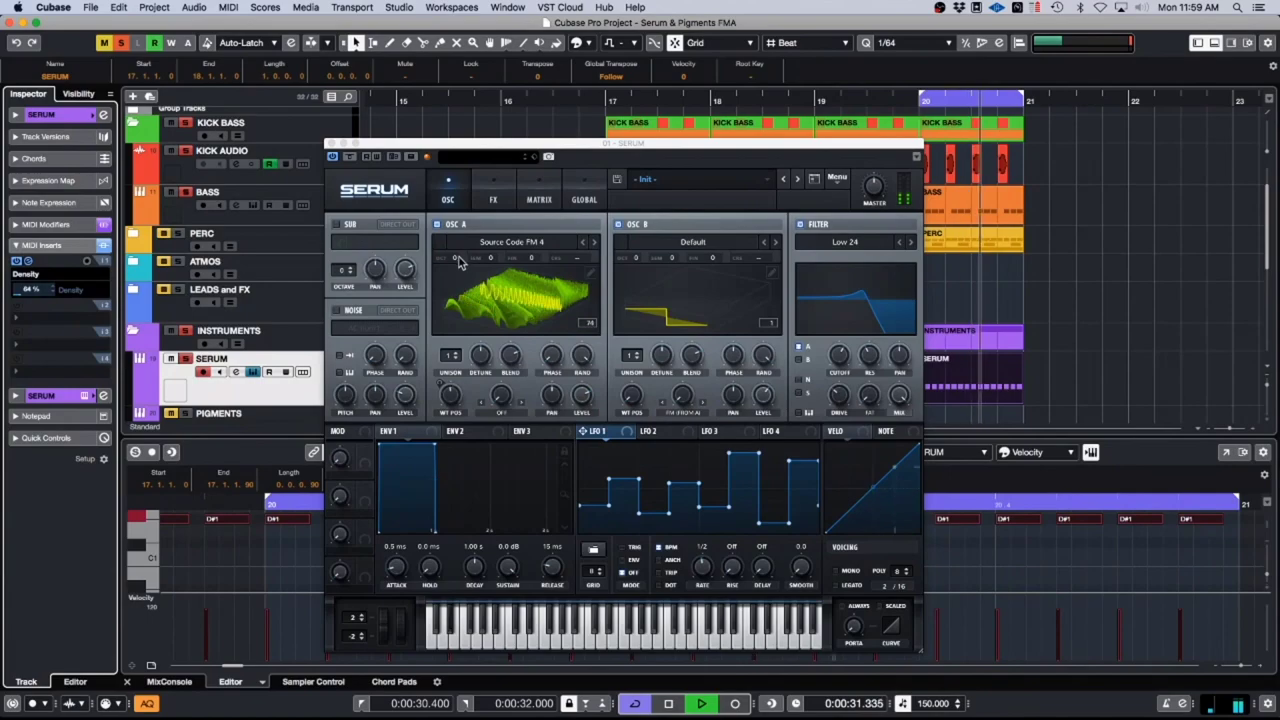
Step: Lower oscillator A's octave to -1 while the loop plays
left_click_drag(459, 260, 457, 298)
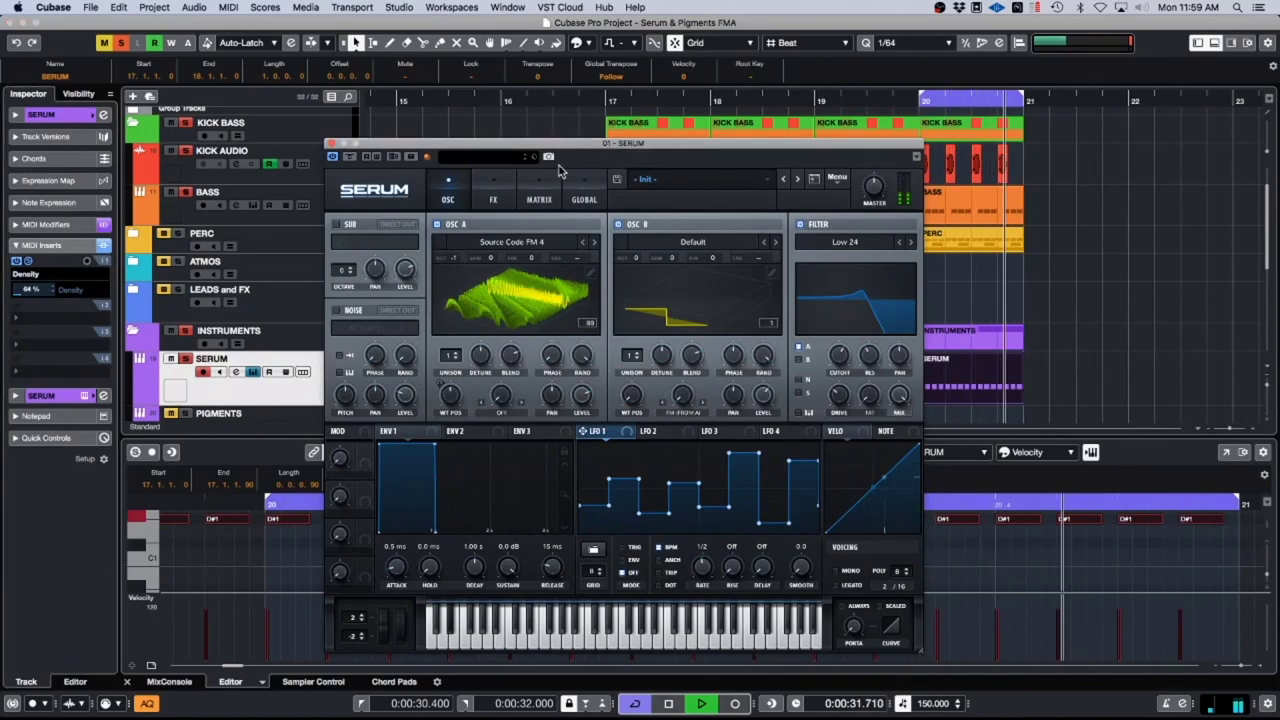
left_click_drag(566, 145, 568, 187)
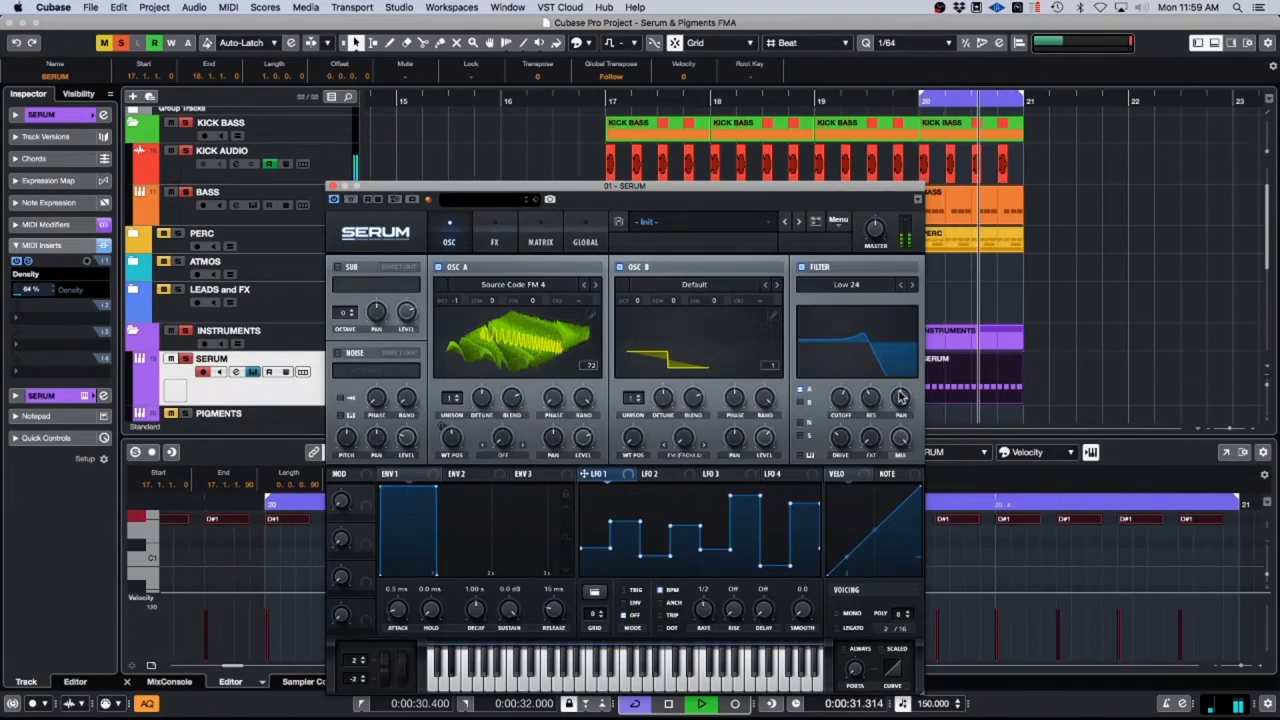
left_click_drag(826, 186, 784, 140)
Step: Route NoteOn Rand2 to Fil Cutoff in the second modulation matrix row
left_click(498, 190)
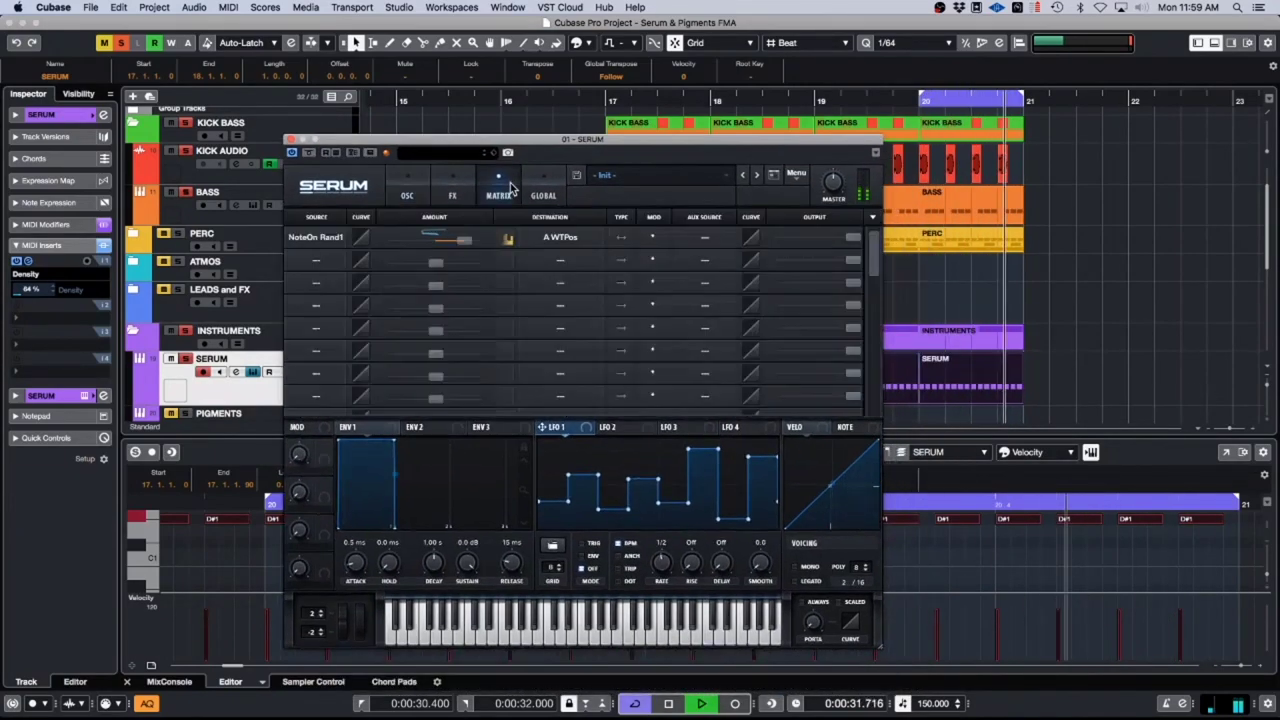
left_click(561, 261)
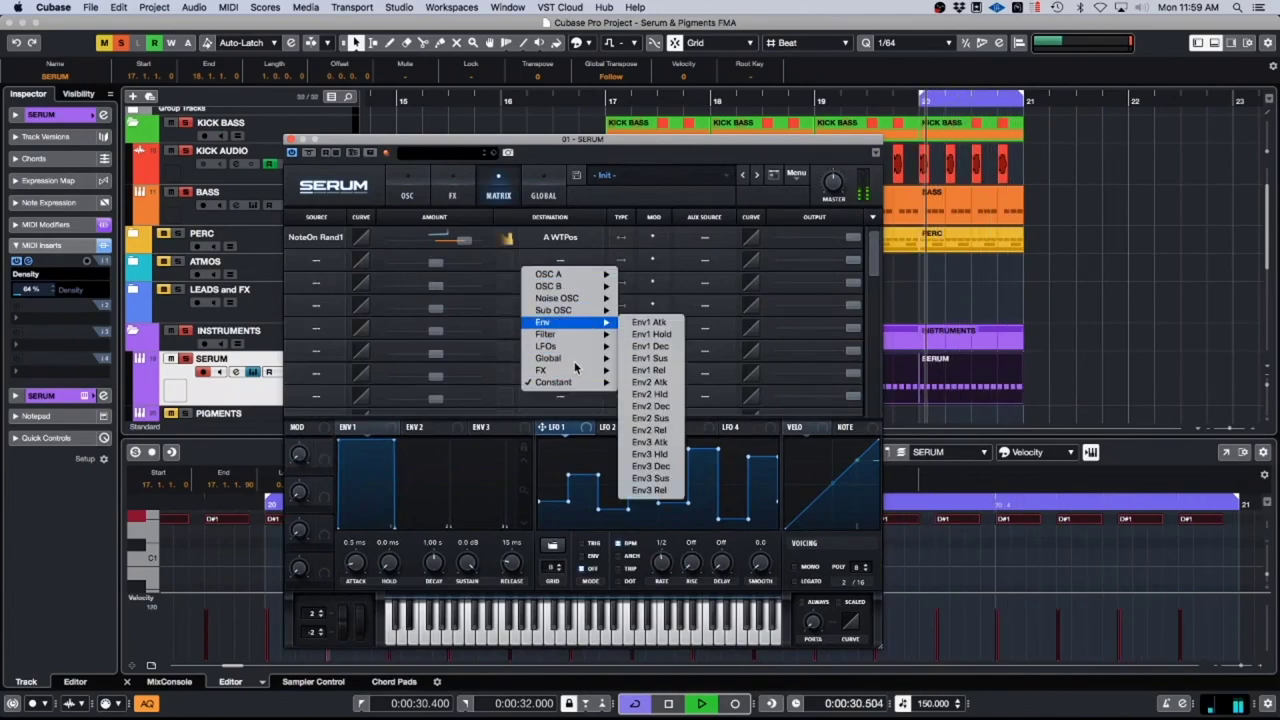
mouse_move(575, 340)
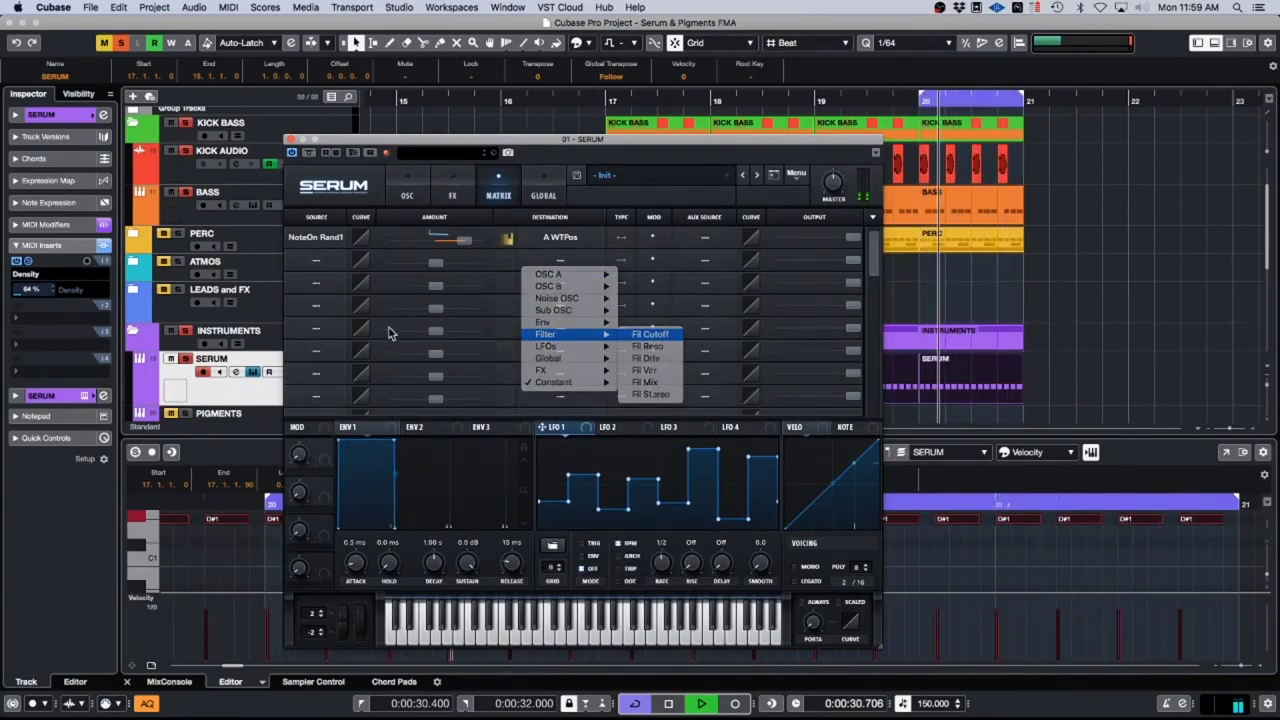
left_click(640, 334)
left_click(313, 261)
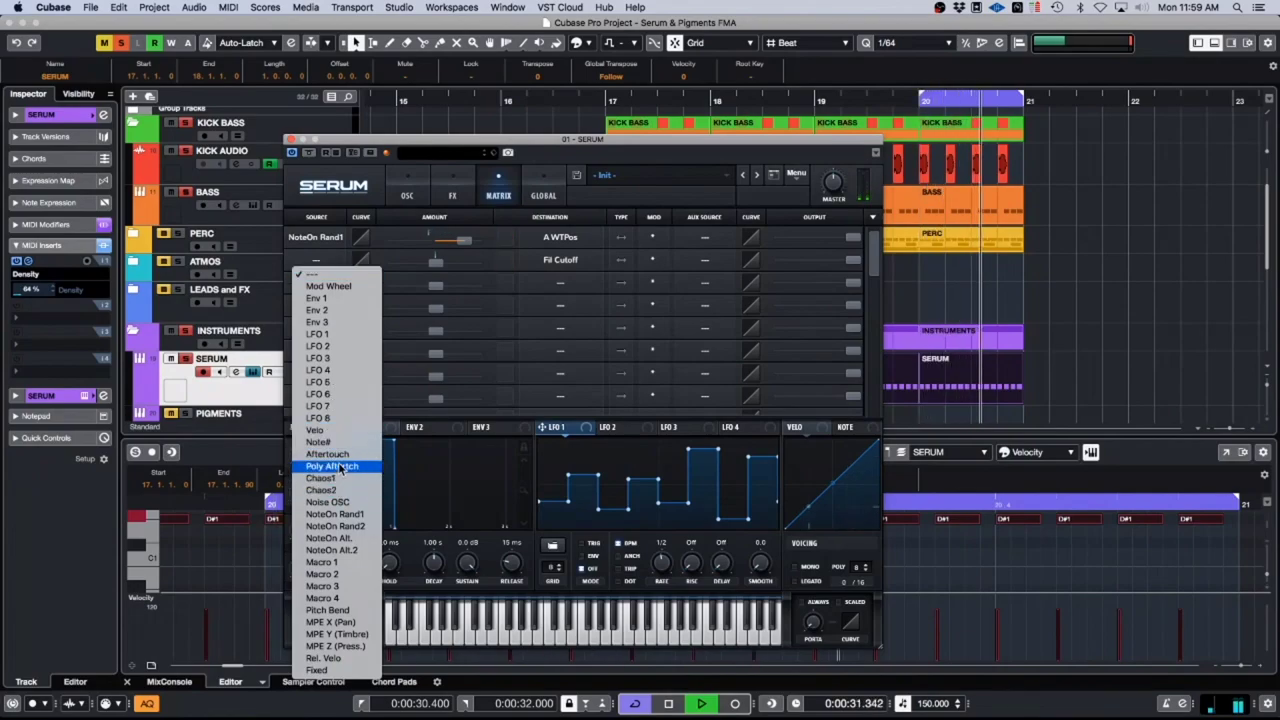
left_click(336, 514)
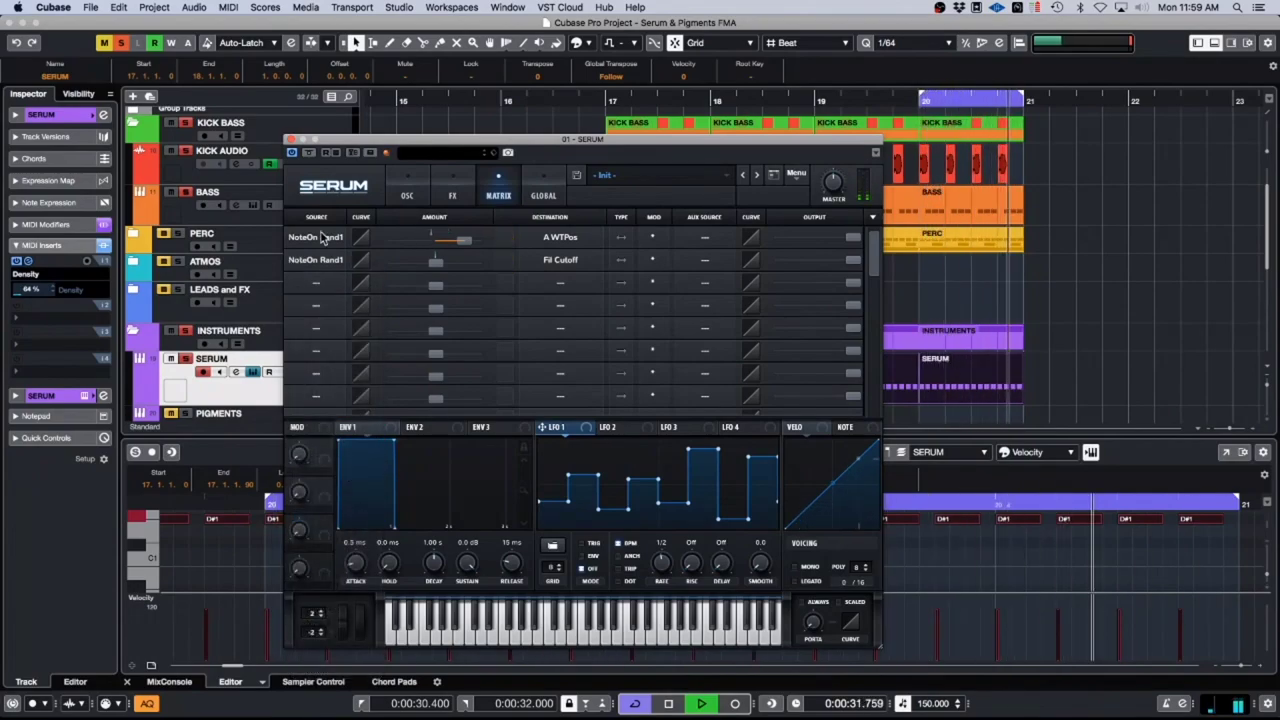
left_click(315, 259)
left_click(335, 526)
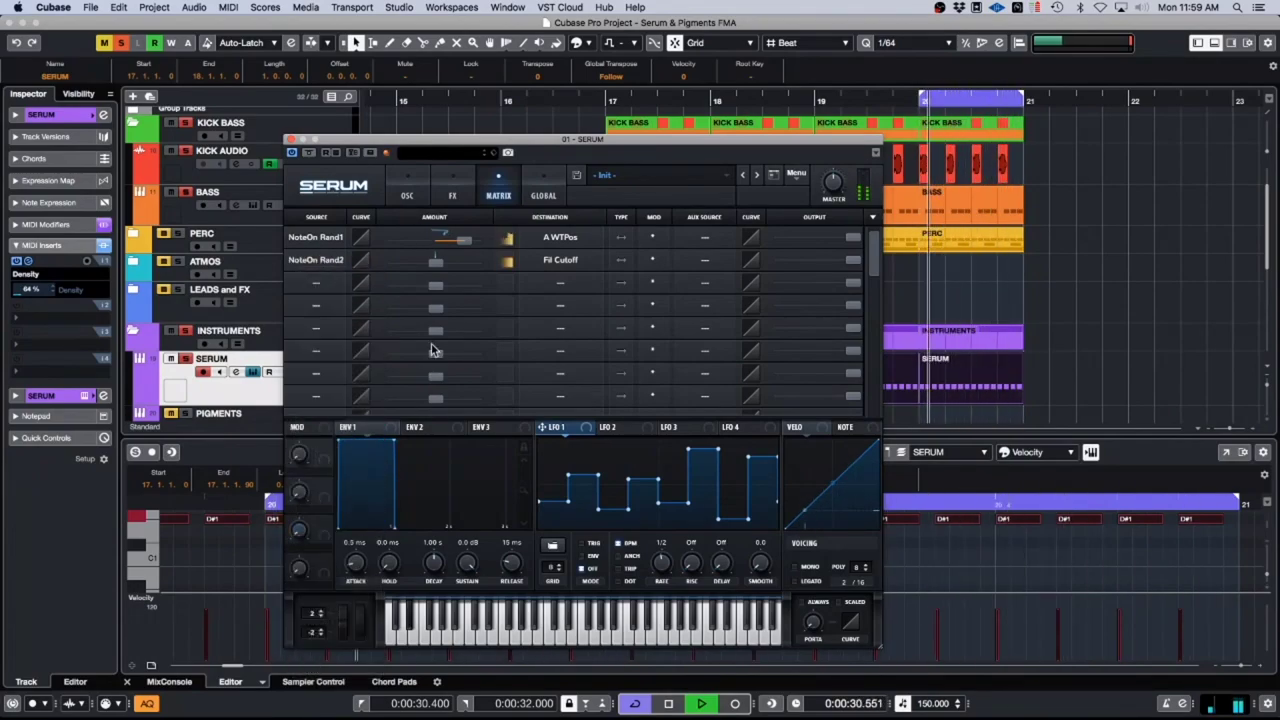
Step: Give the NoteOn Rand2 to Fil Cutoff modulation a positive amount and watch the filter curve during playback
left_click_drag(436, 261, 470, 270)
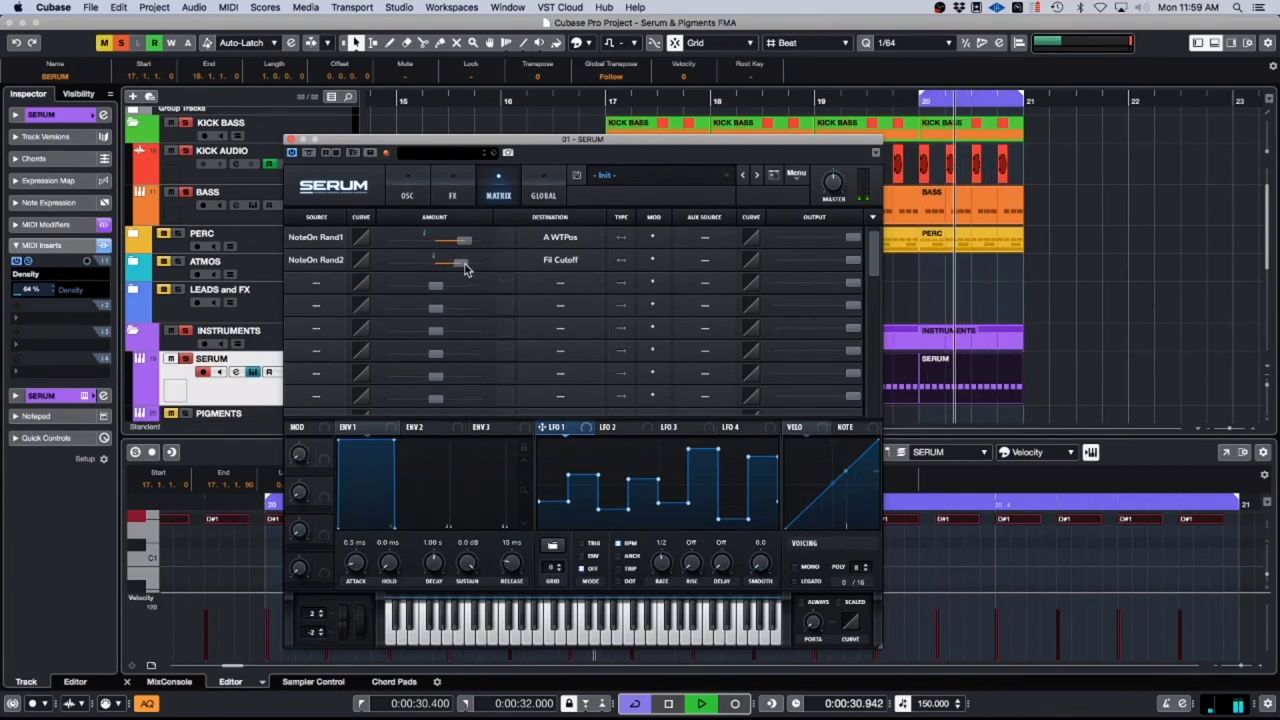
left_click(449, 188)
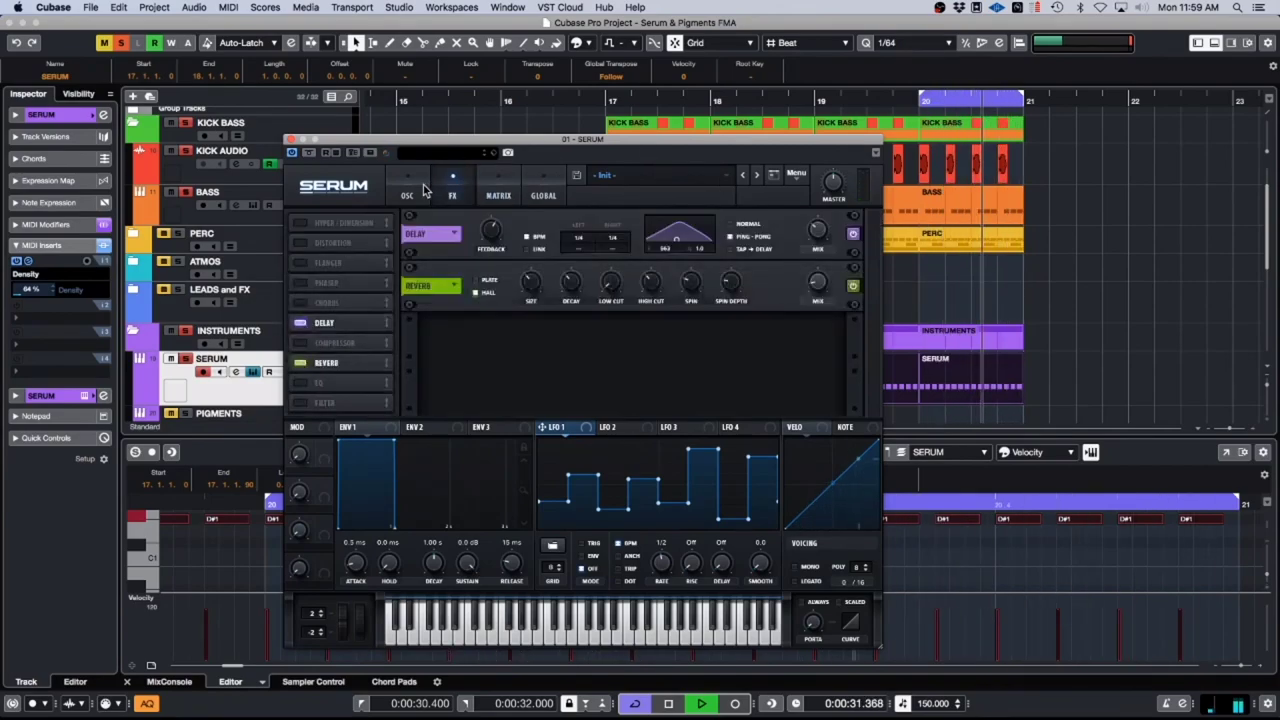
left_click(407, 192)
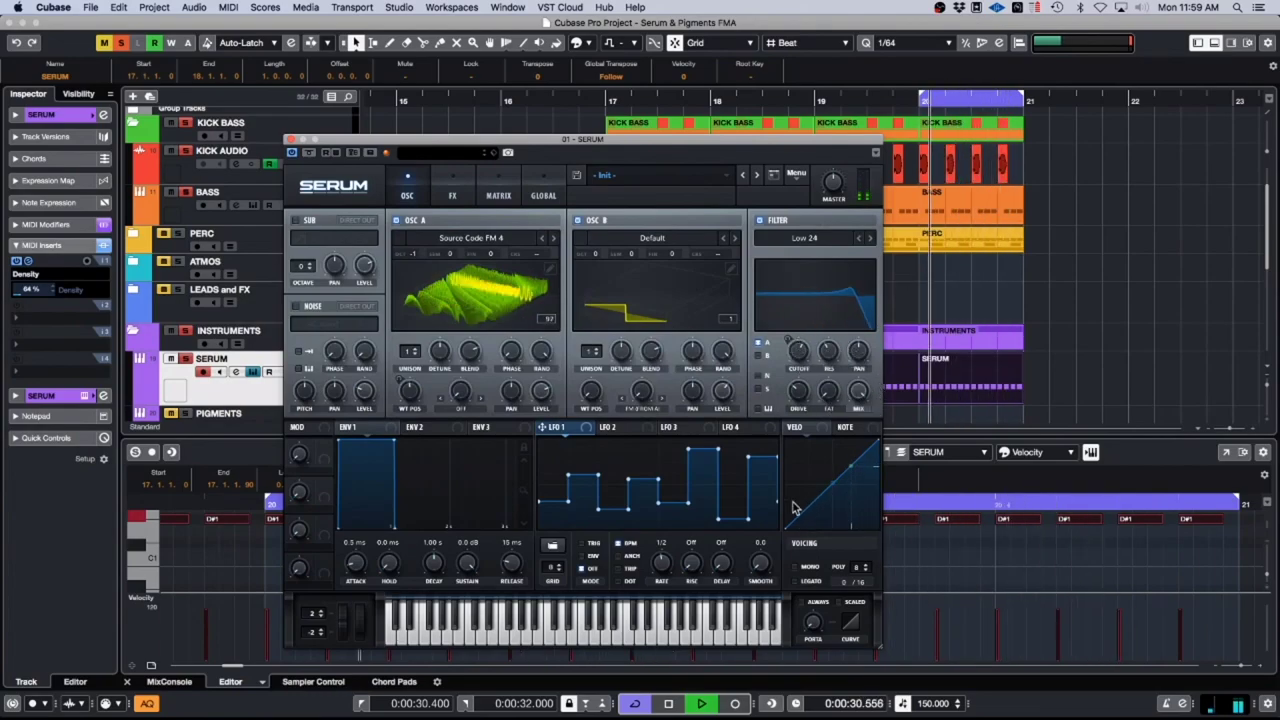
Step: Raise the delay effect's wet mix and shift its filter to a higher frequency
left_click(497, 190)
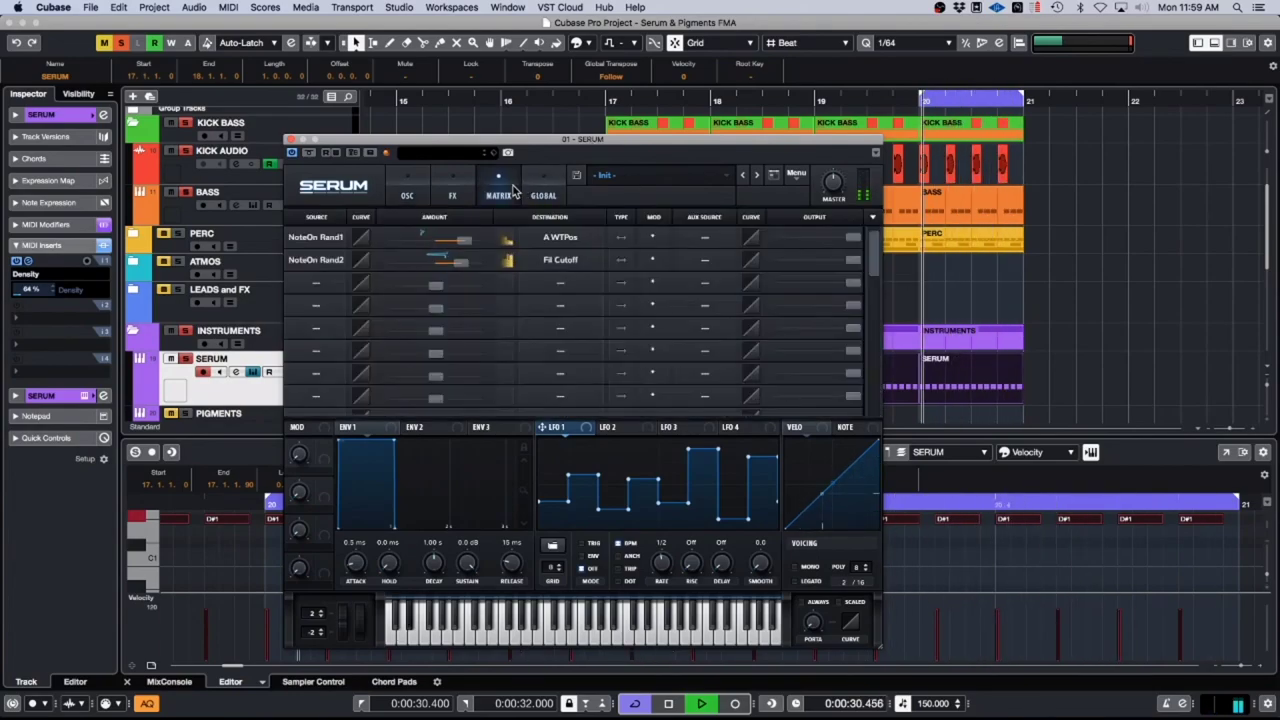
left_click(453, 190)
mouse_move(816, 233)
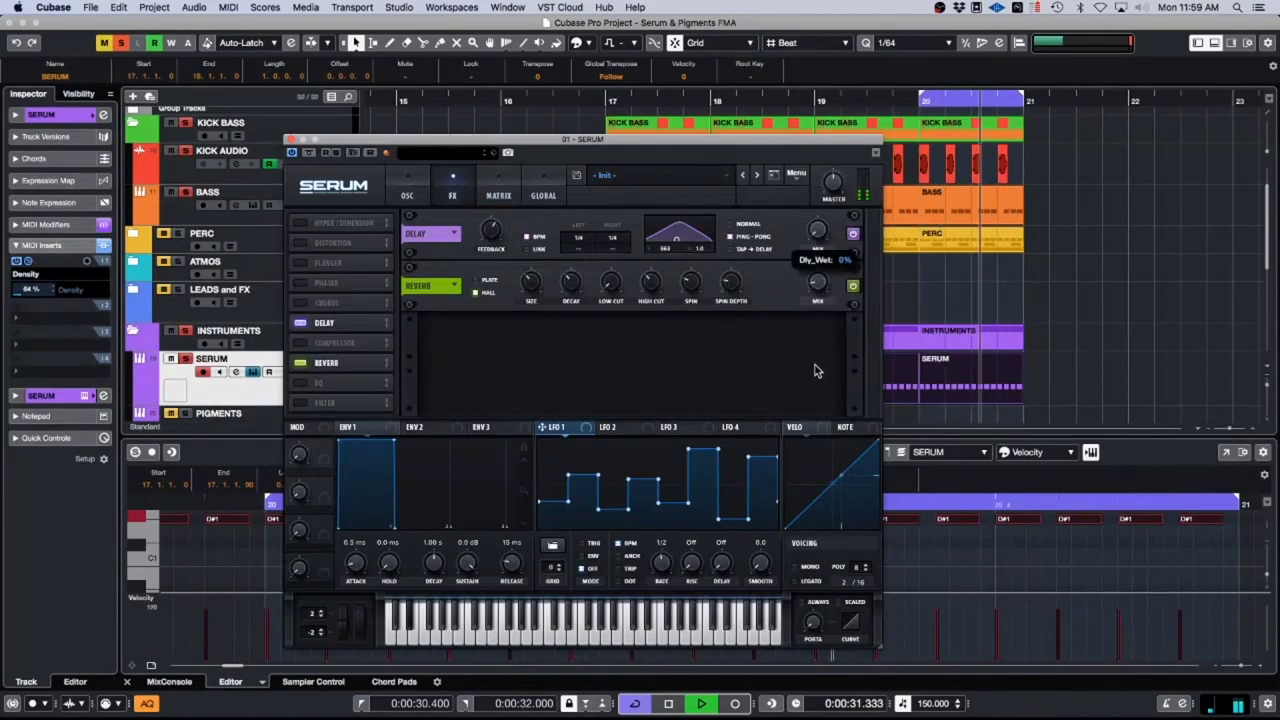
left_click_drag(819, 233, 825, 178)
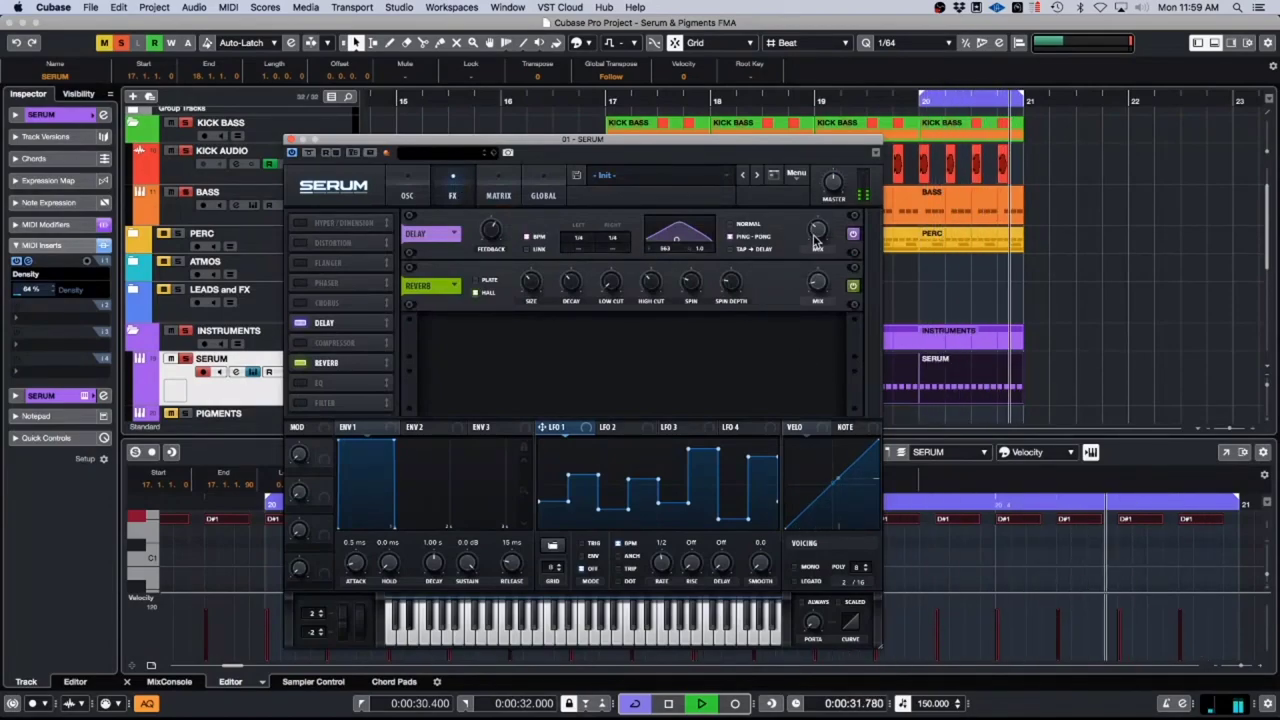
left_click_drag(677, 245, 683, 240)
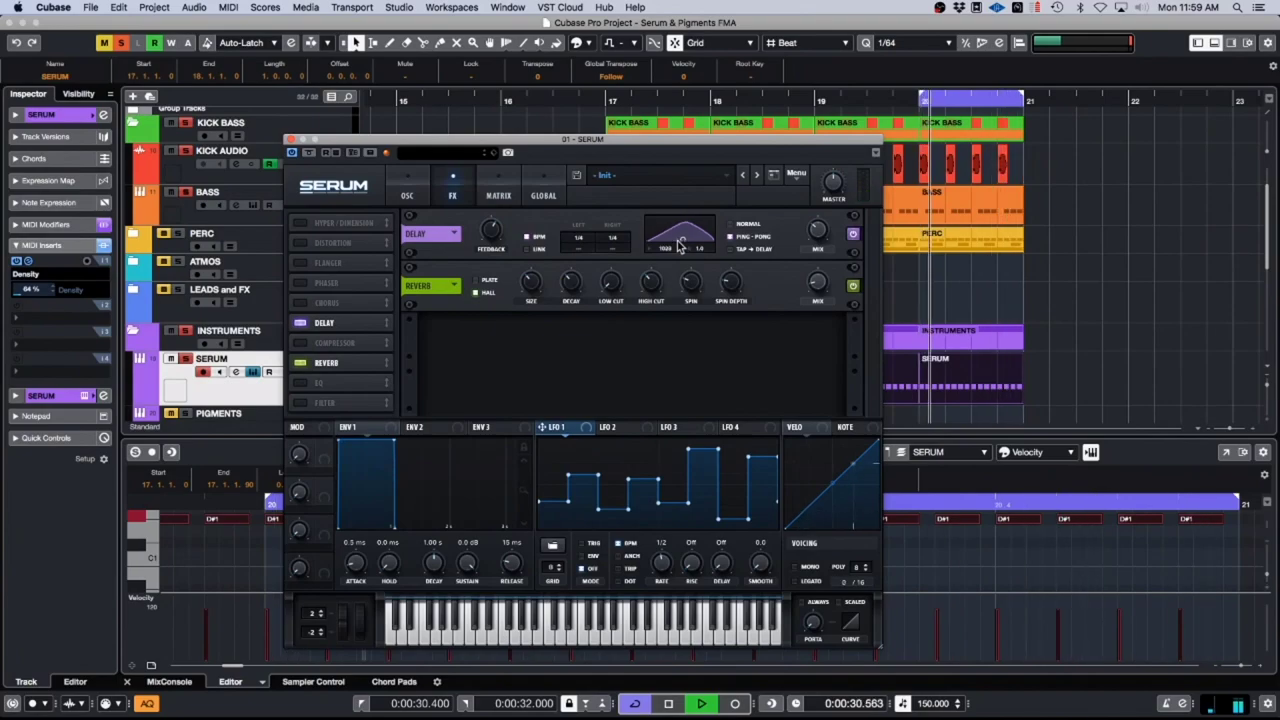
mouse_move(815, 235)
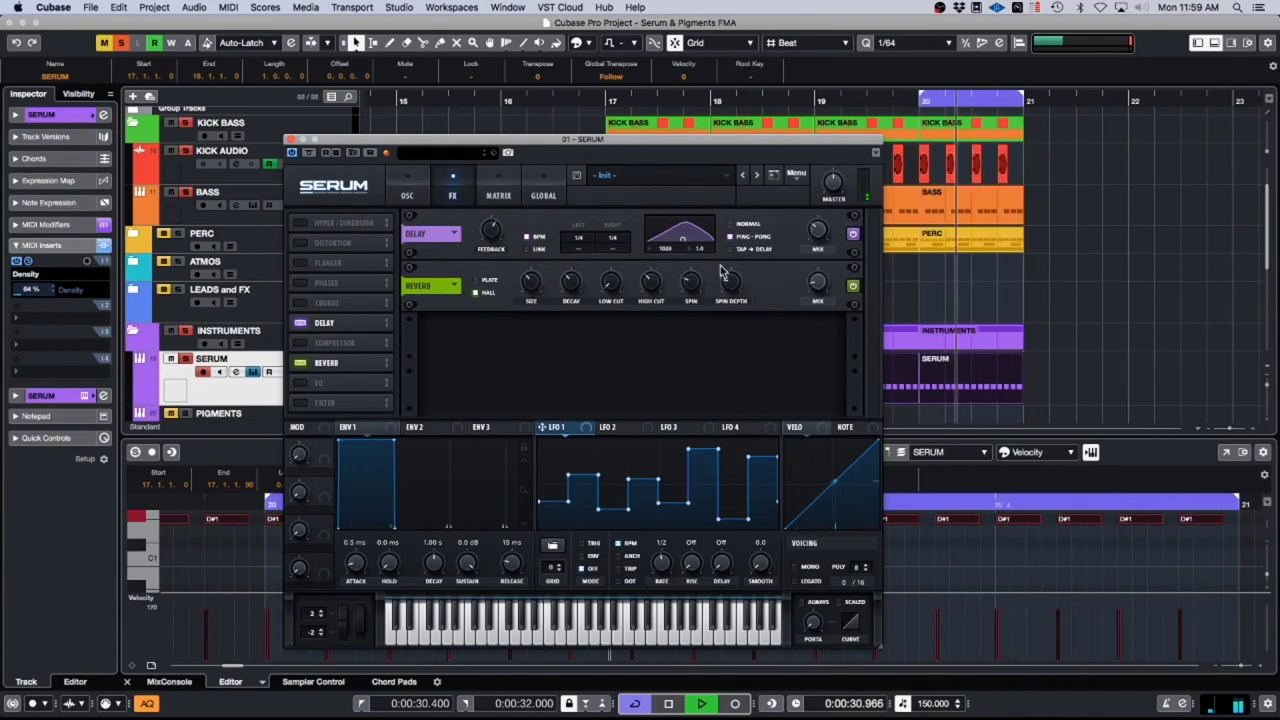
Step: Lower the Density of the SERUM track's MIDI insert, audition the sparser pattern and review the two NoteOn random modulation routings
left_click(406, 192)
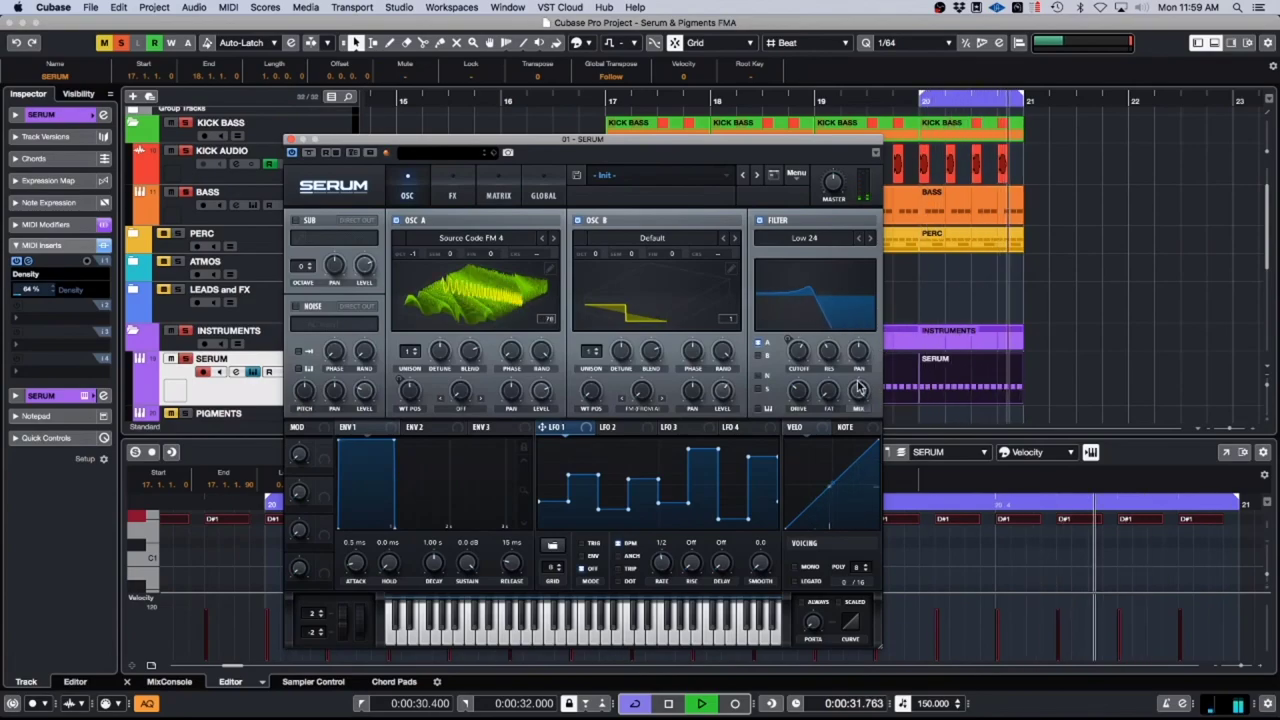
mouse_move(857, 388)
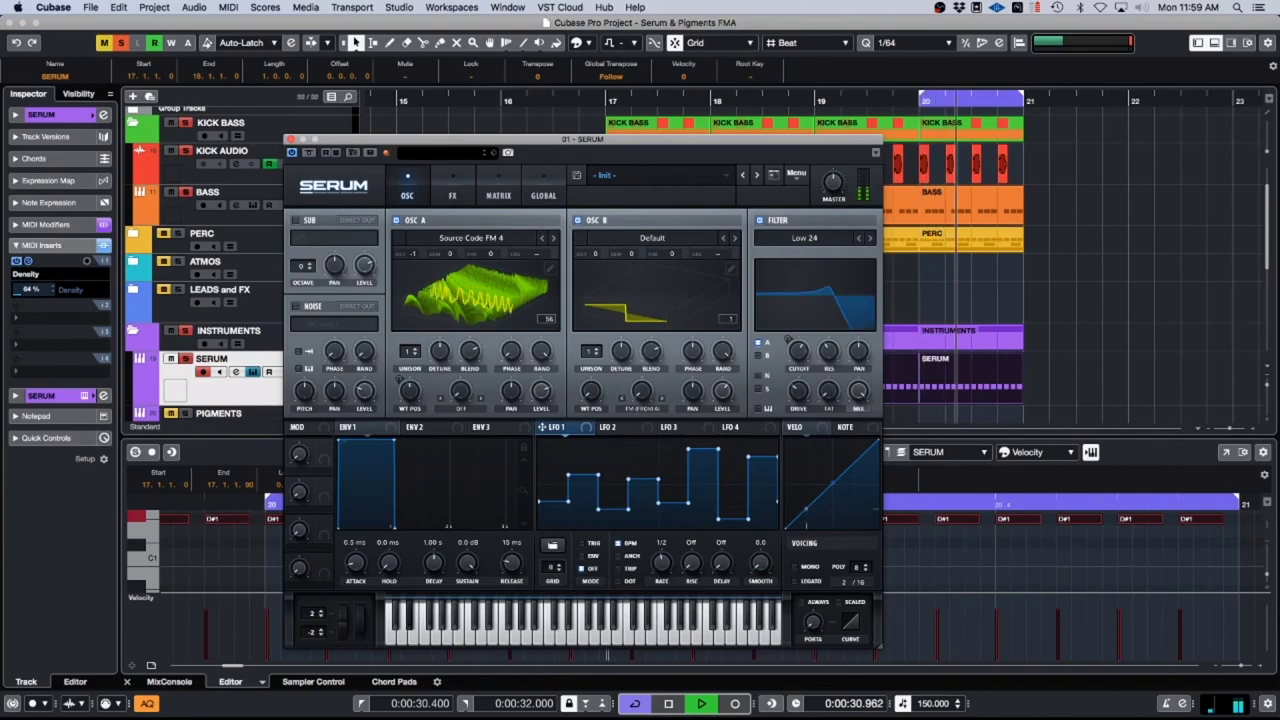
key("space")
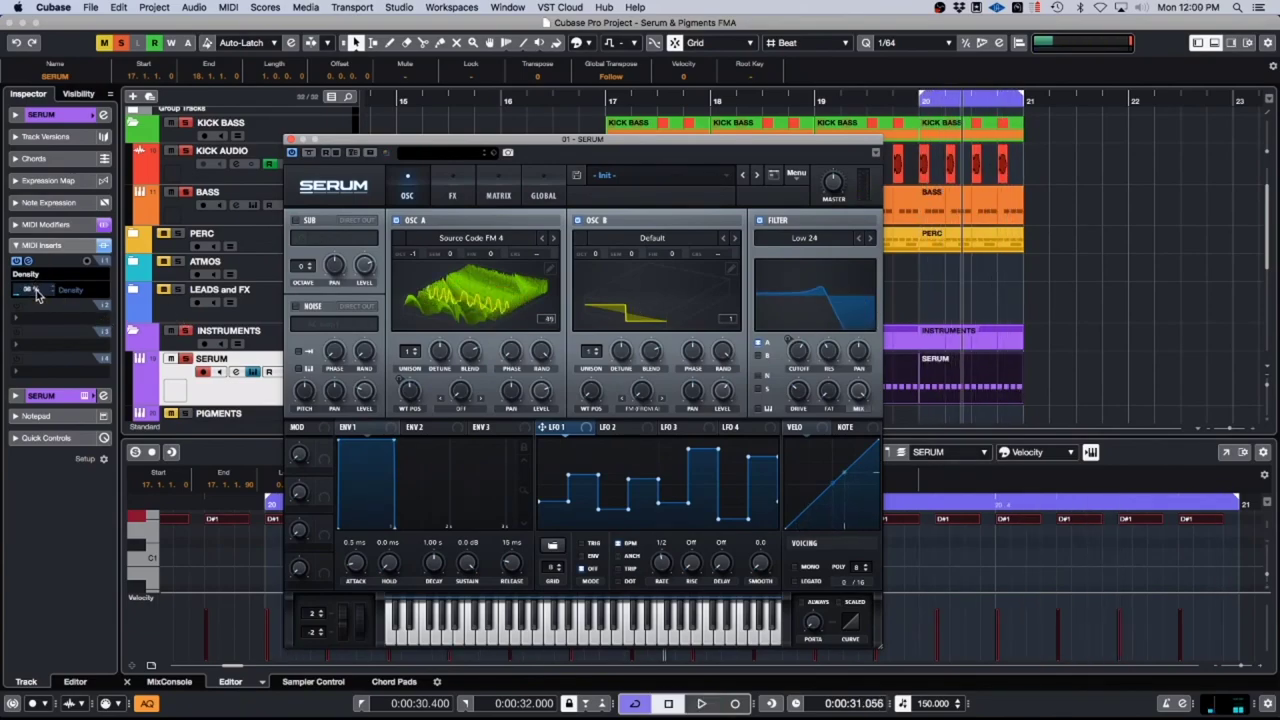
left_click(35, 291)
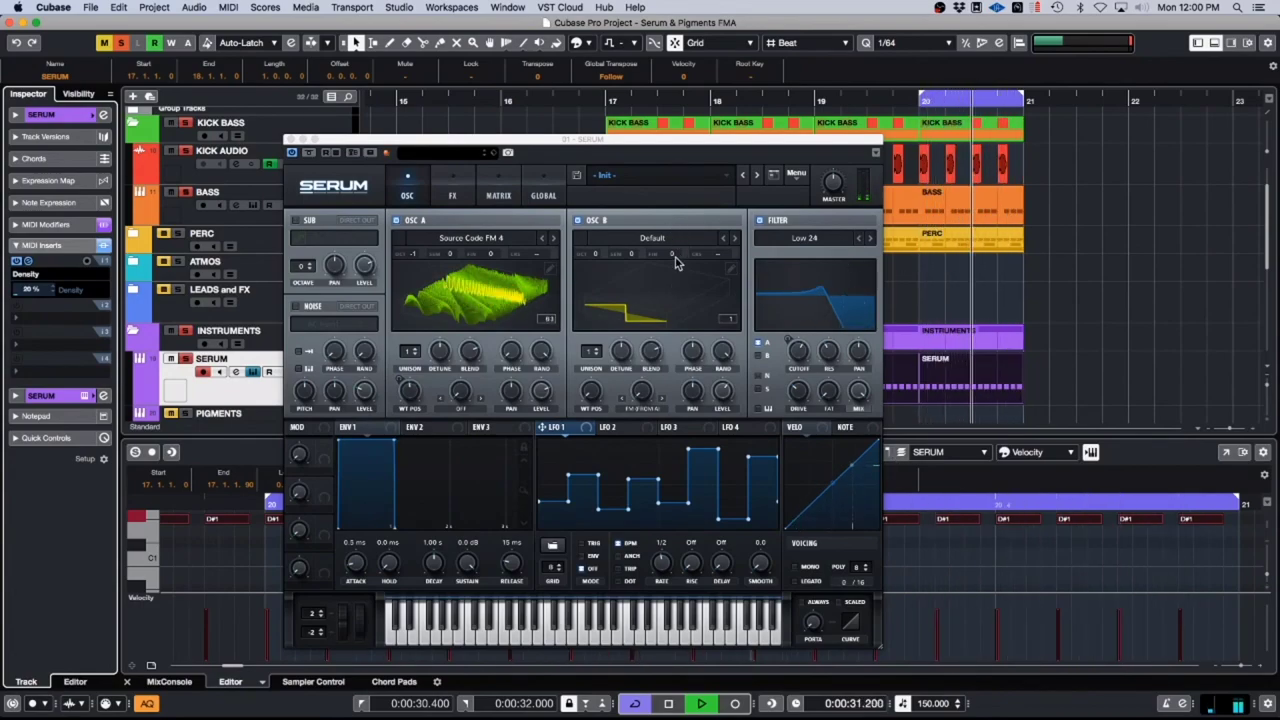
left_click(497, 196)
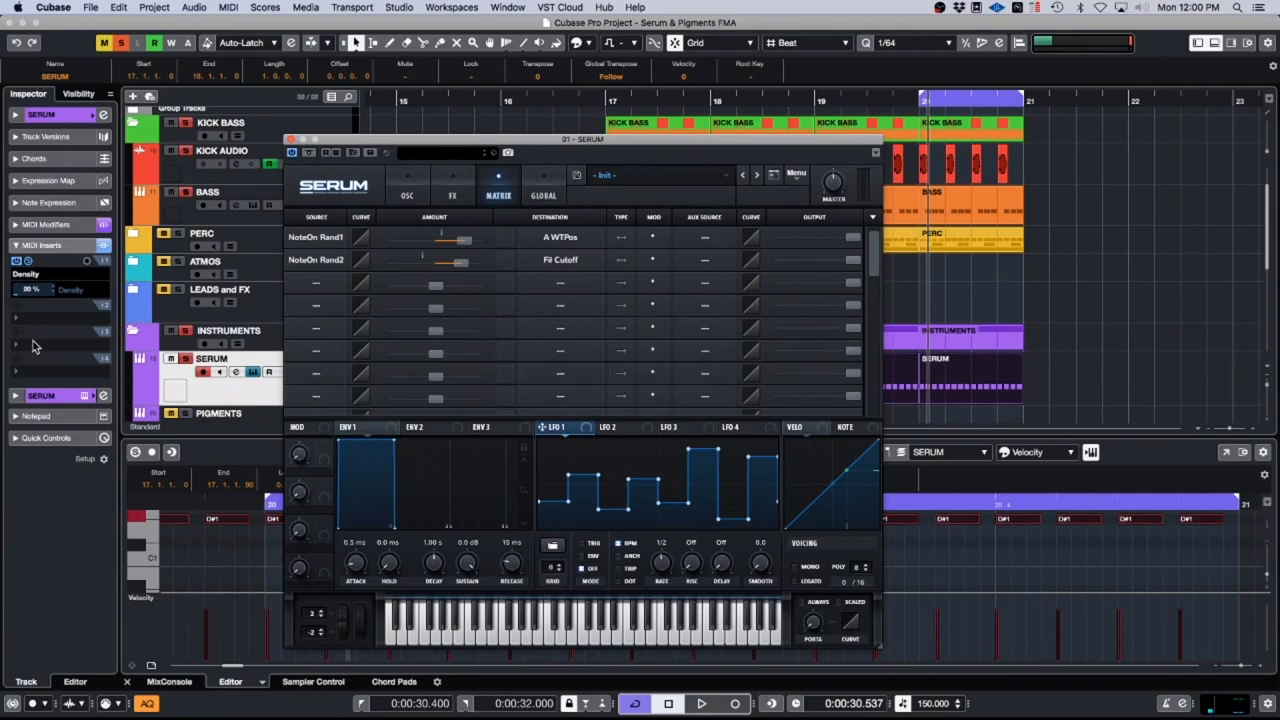
Step: Show the SERUM track's MIDI Modifiers, route Serum's velocity source to oscillator B's FM warp amount and audition the loop
left_click(42, 226)
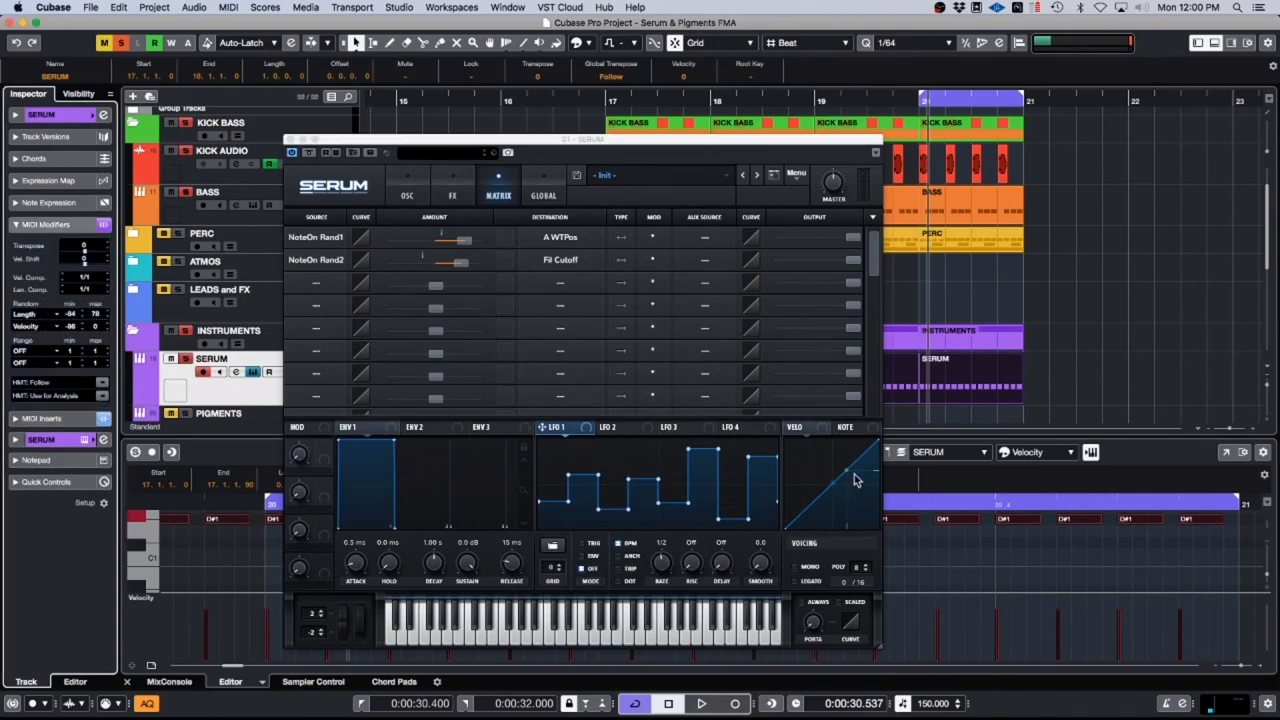
left_click(454, 196)
left_click(421, 196)
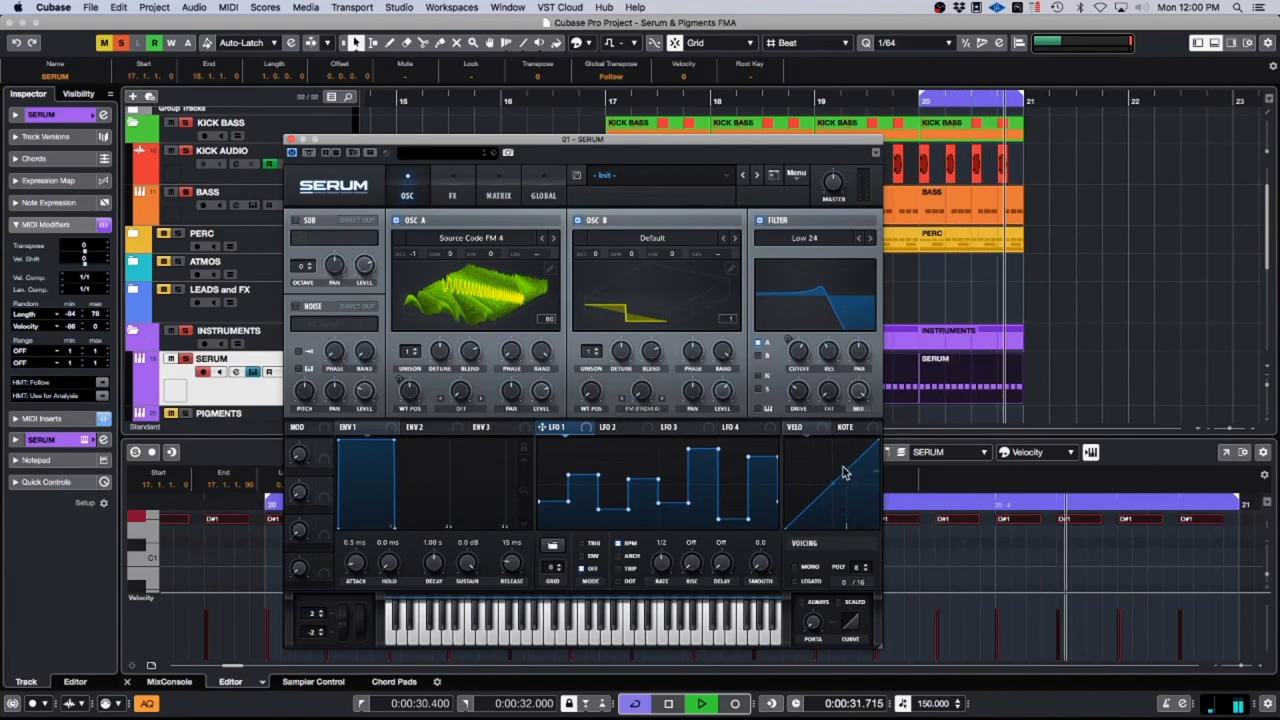
left_click_drag(805, 428, 642, 392)
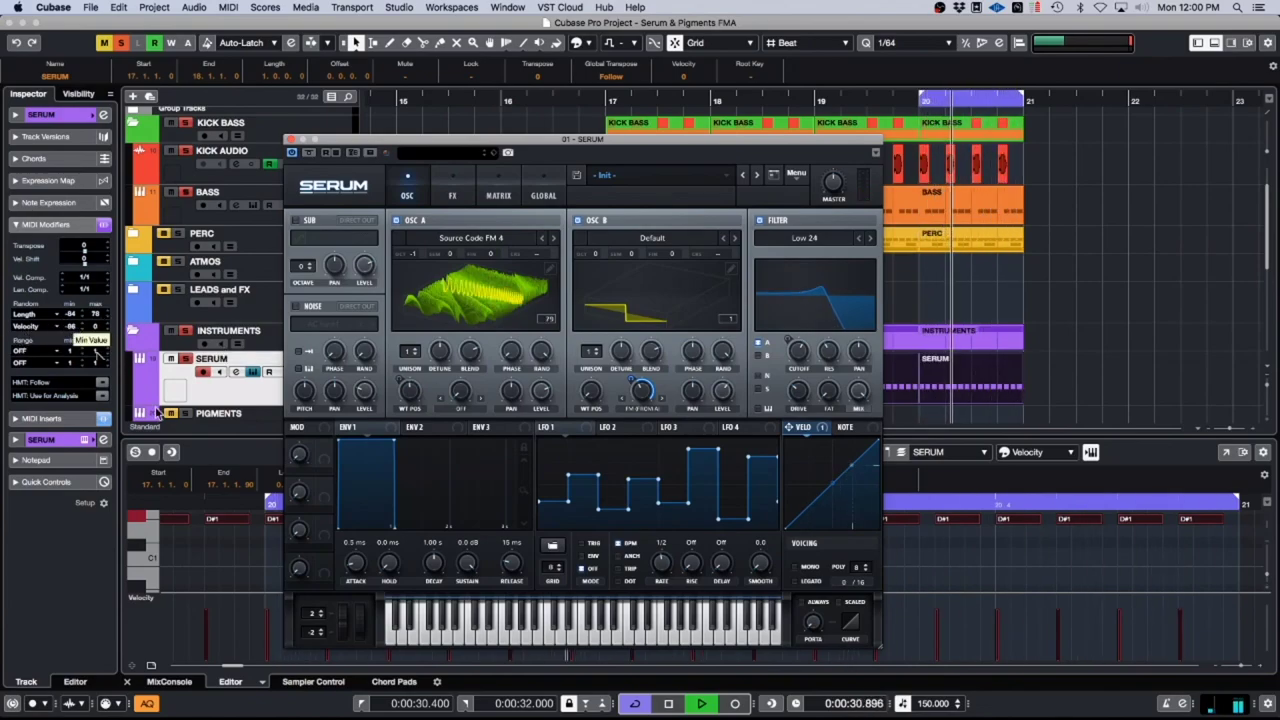
mouse_move(631, 376)
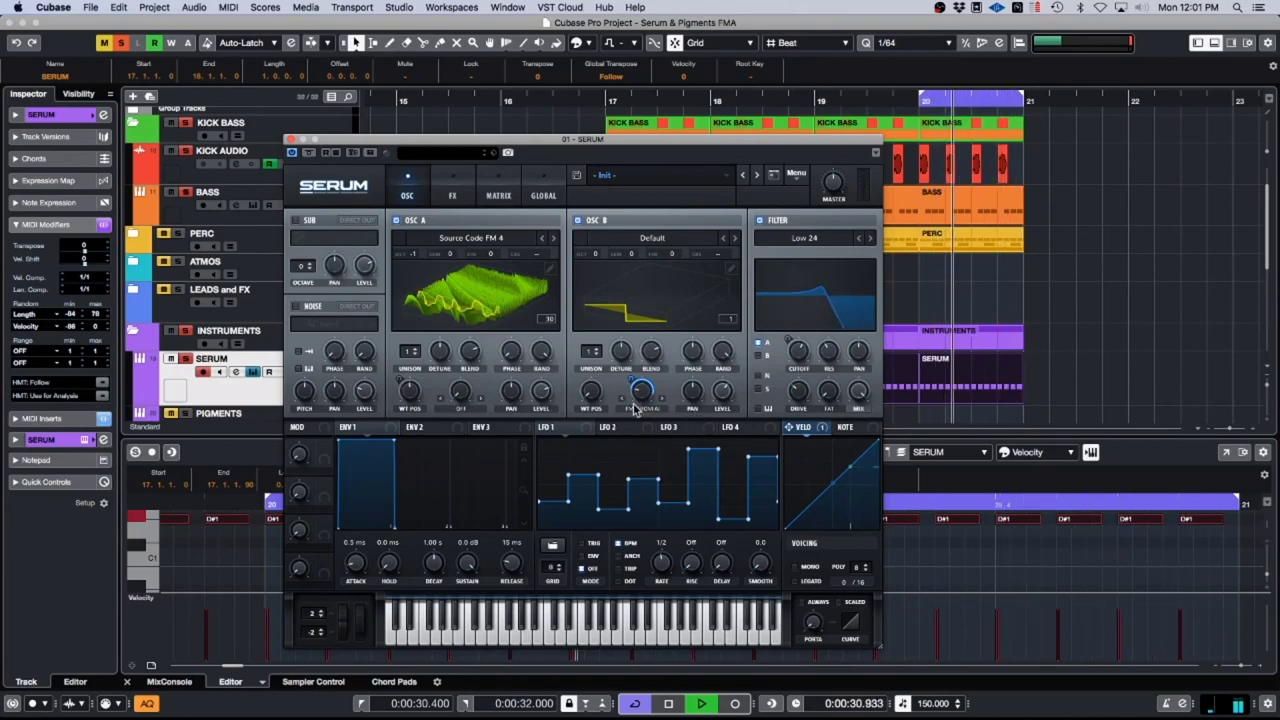
key("space")
Step: Review Serum's global settings, modulation matrix and effects rack, toggling the delay effect off and back on
left_click(553, 182)
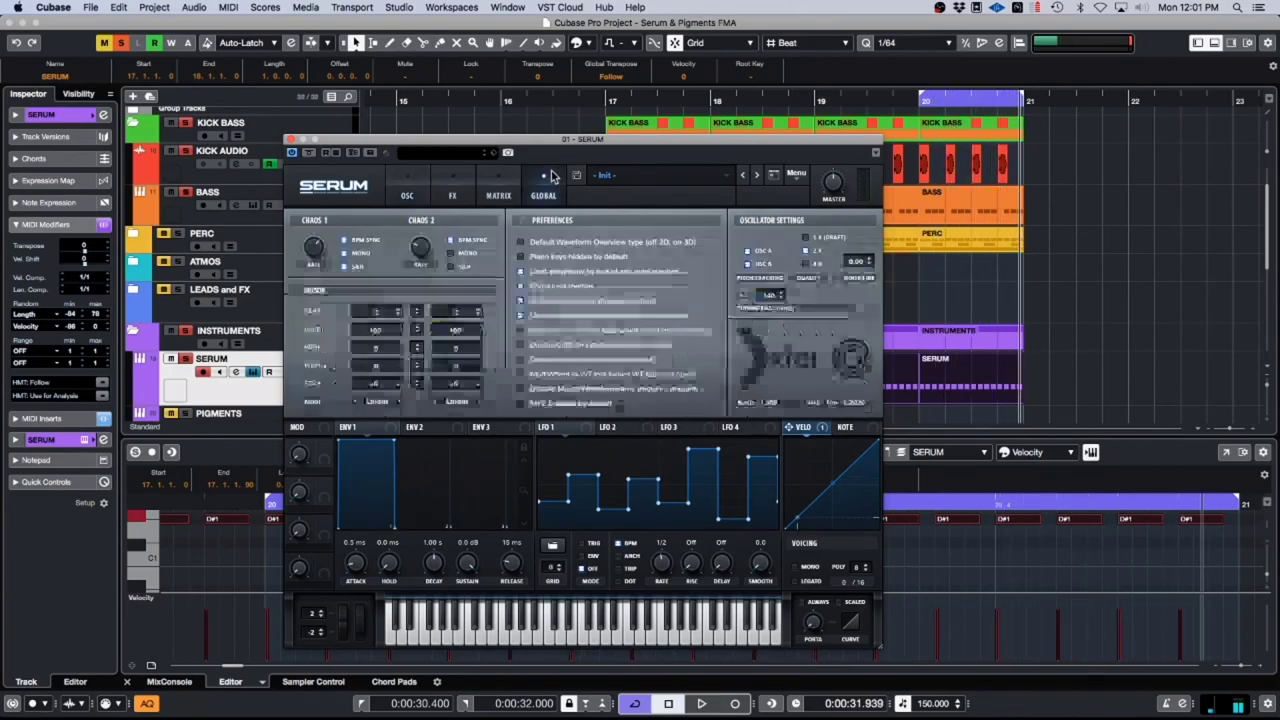
left_click(499, 195)
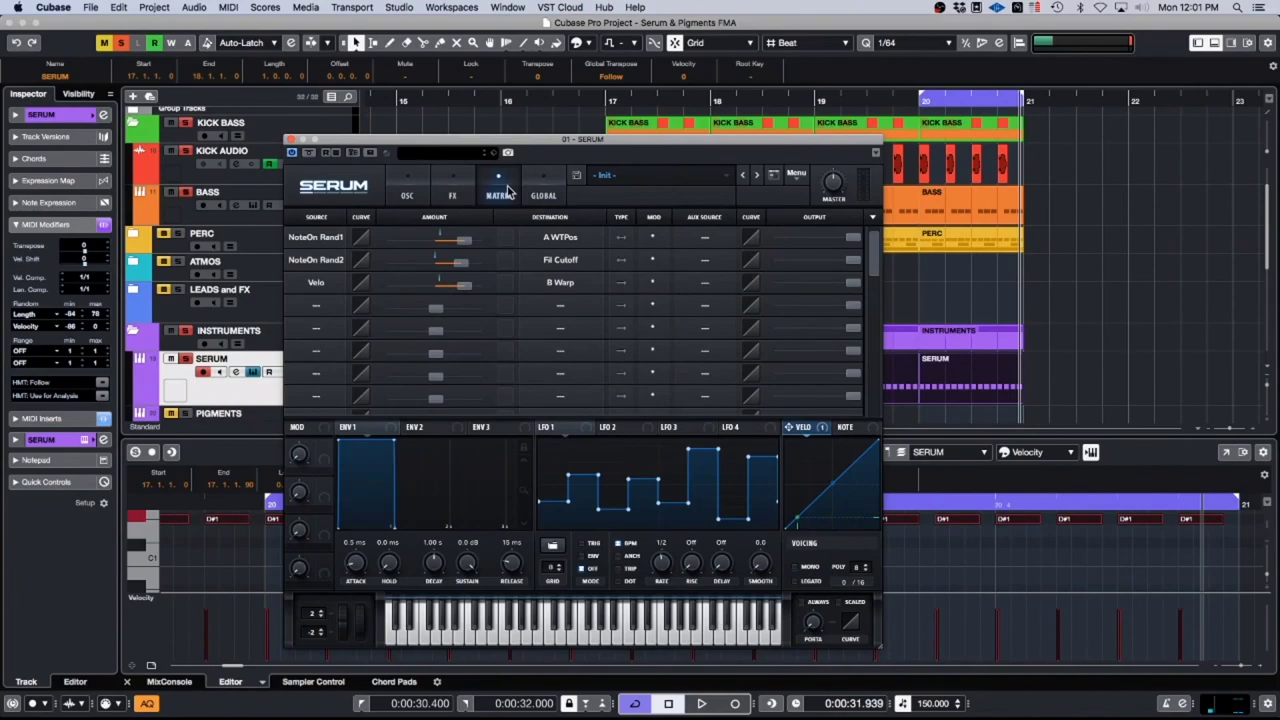
left_click(546, 190)
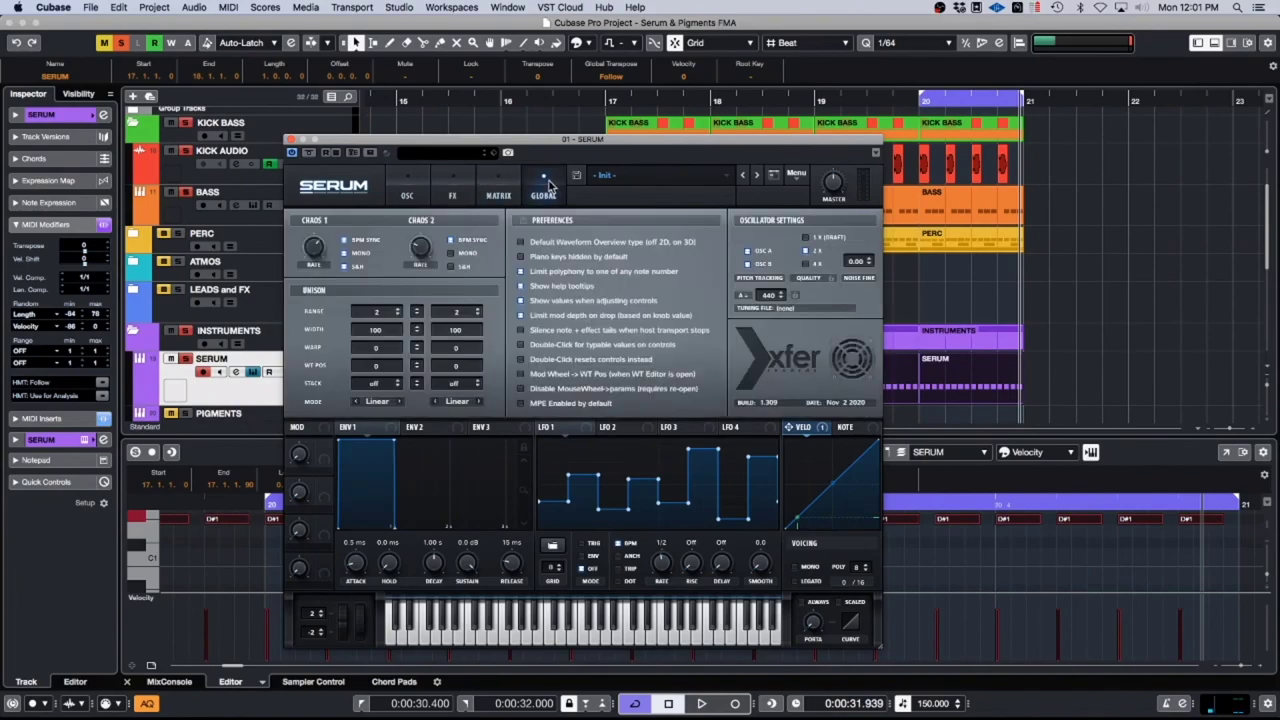
left_click(447, 194)
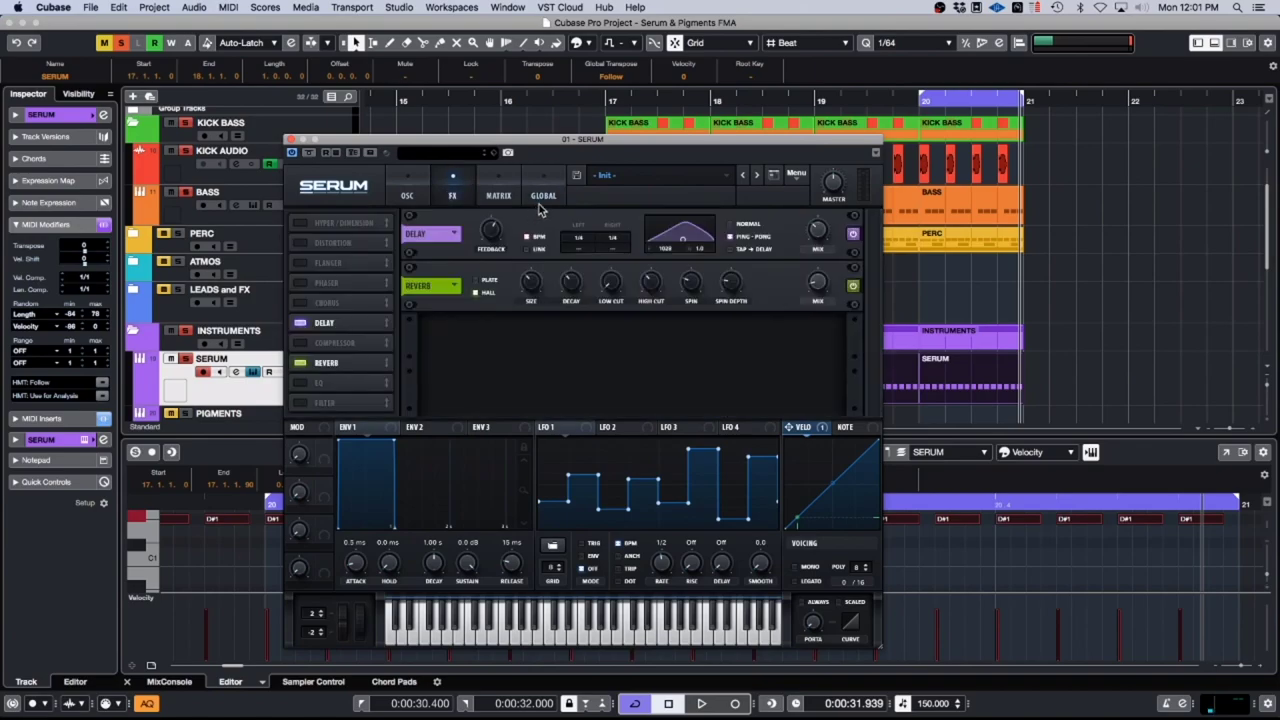
left_click(408, 193)
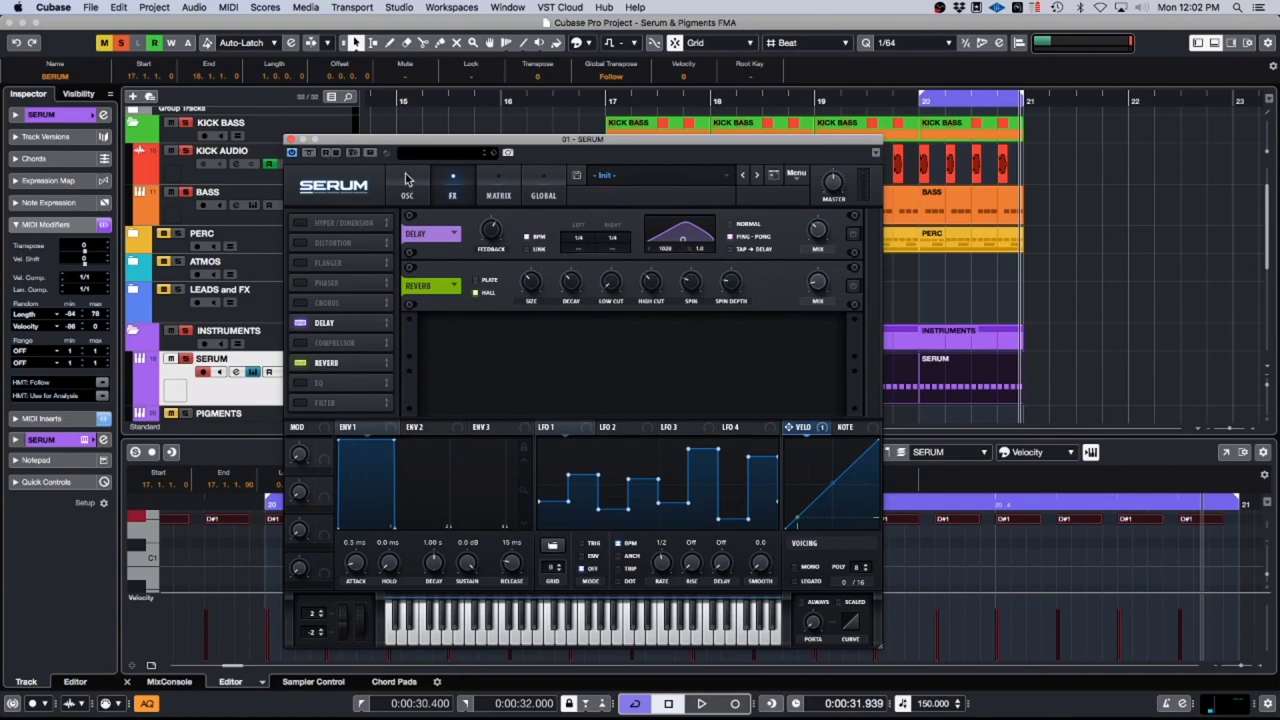
left_click(300, 323)
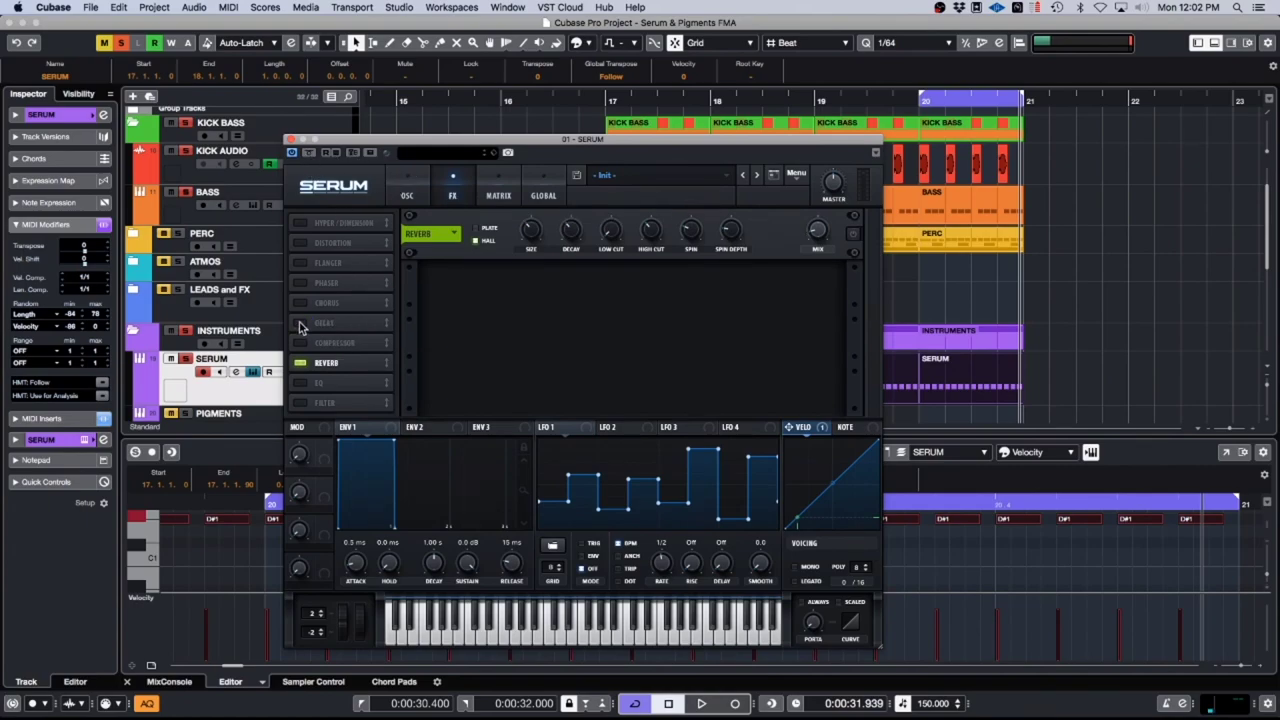
left_click(300, 323)
Step: Close the Serum window and the lower editor zone and start looped playback
left_click(290, 141)
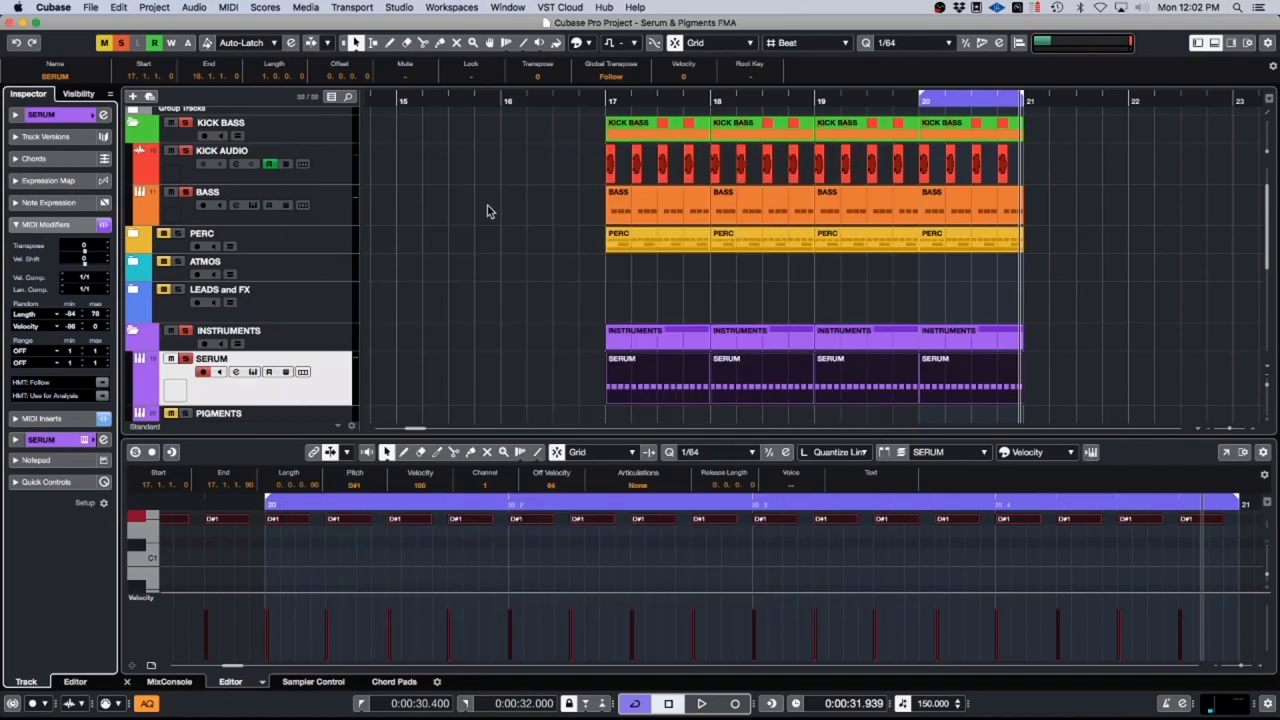
key("space")
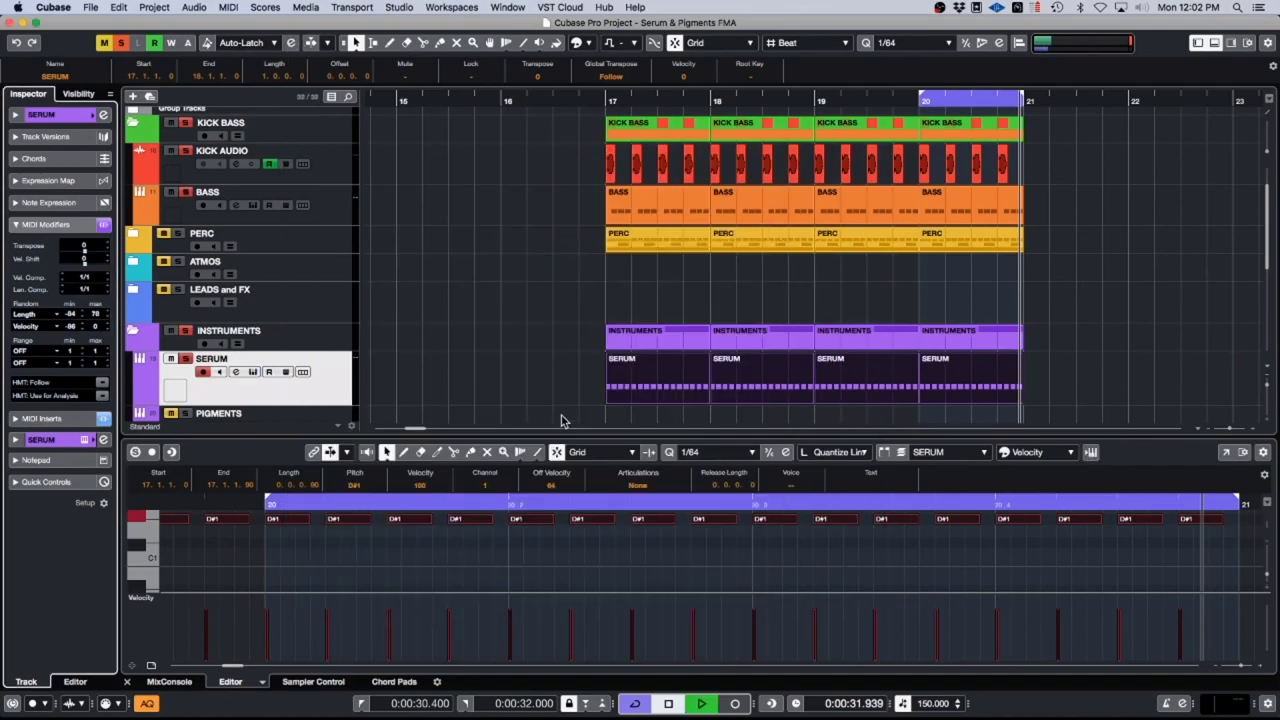
left_click(126, 681)
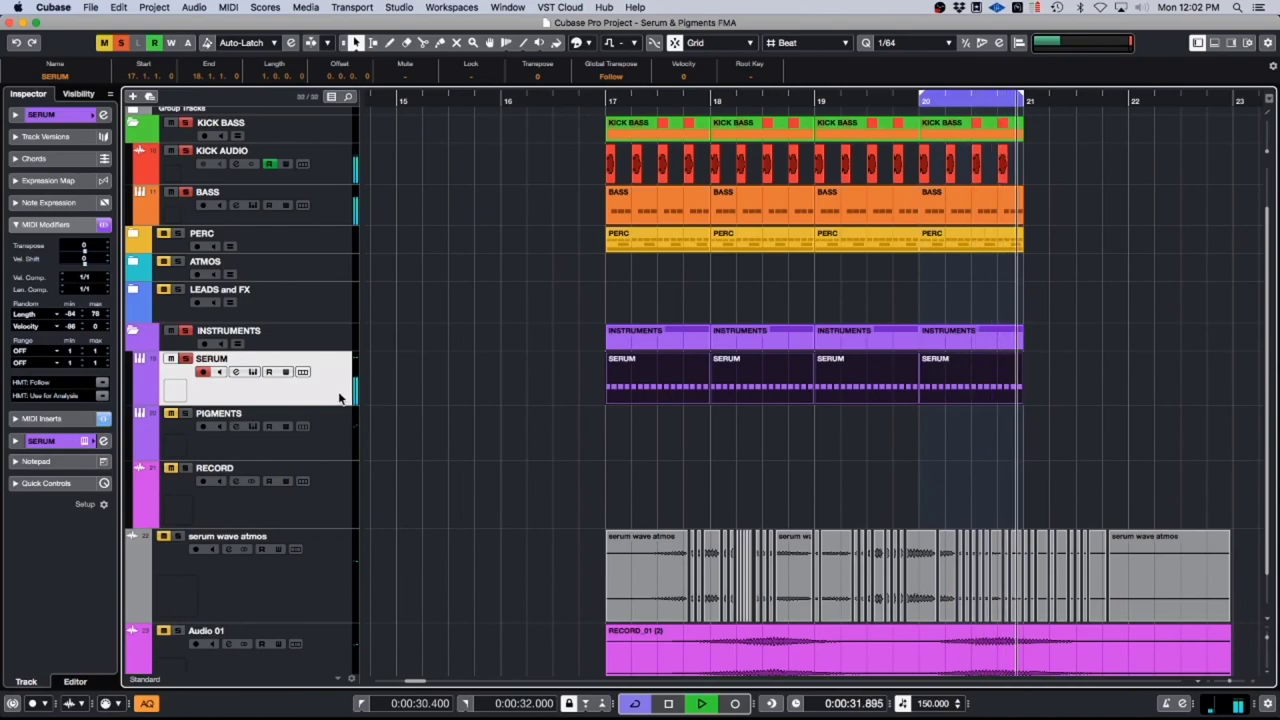
Step: Raise the minimum and maximum of the SERUM track's random velocity modifier during playback, then stop the transport
left_click(314, 450)
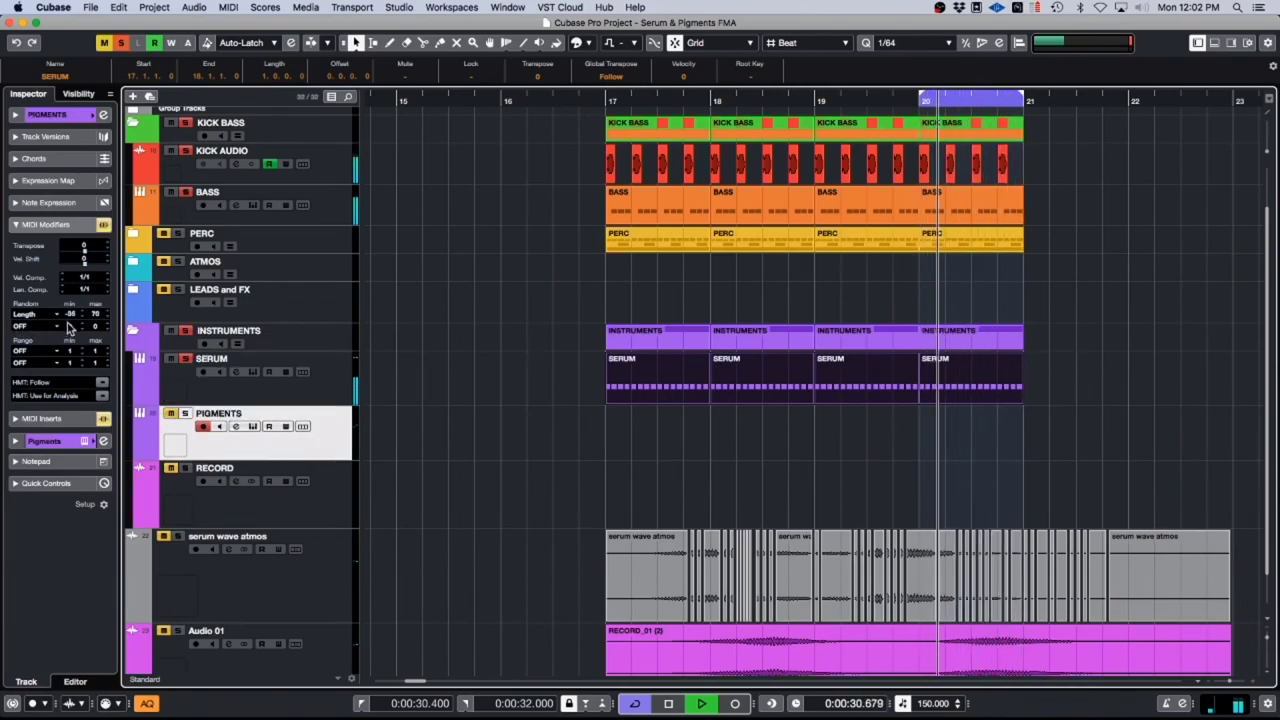
key("Up")
scroll(72, 329, "down", 2)
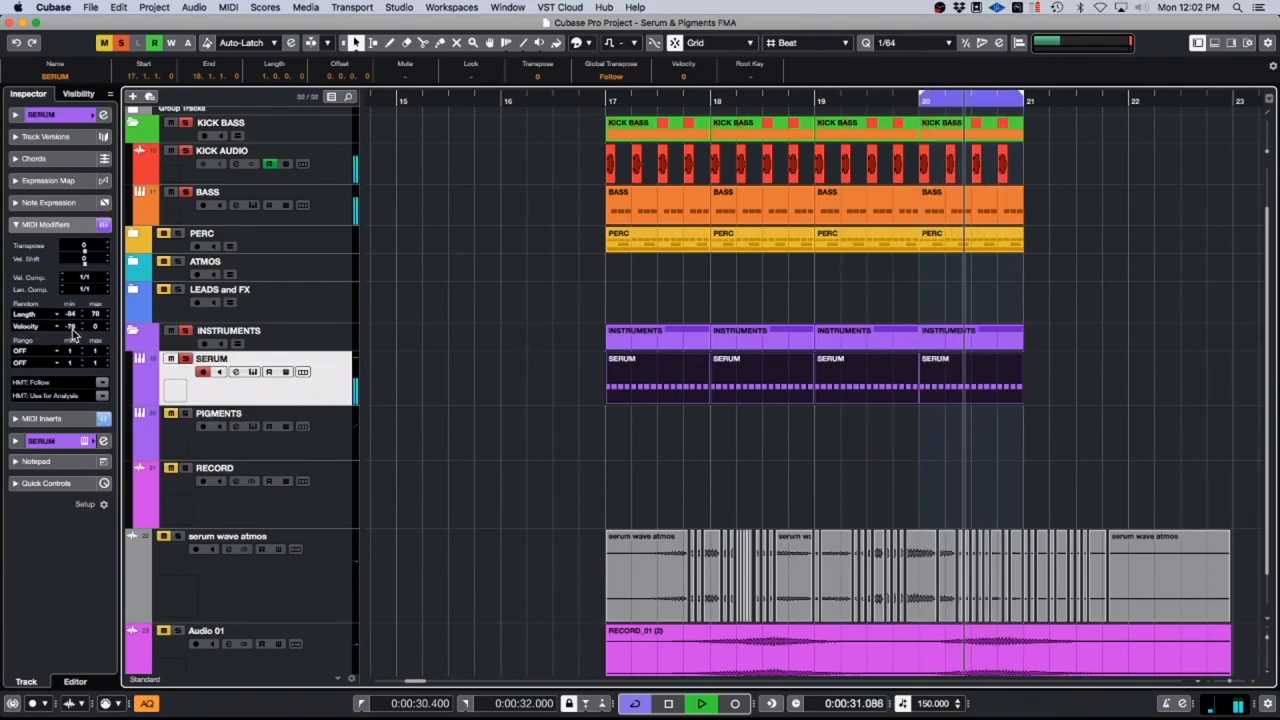
scroll(95, 329, "up", 18)
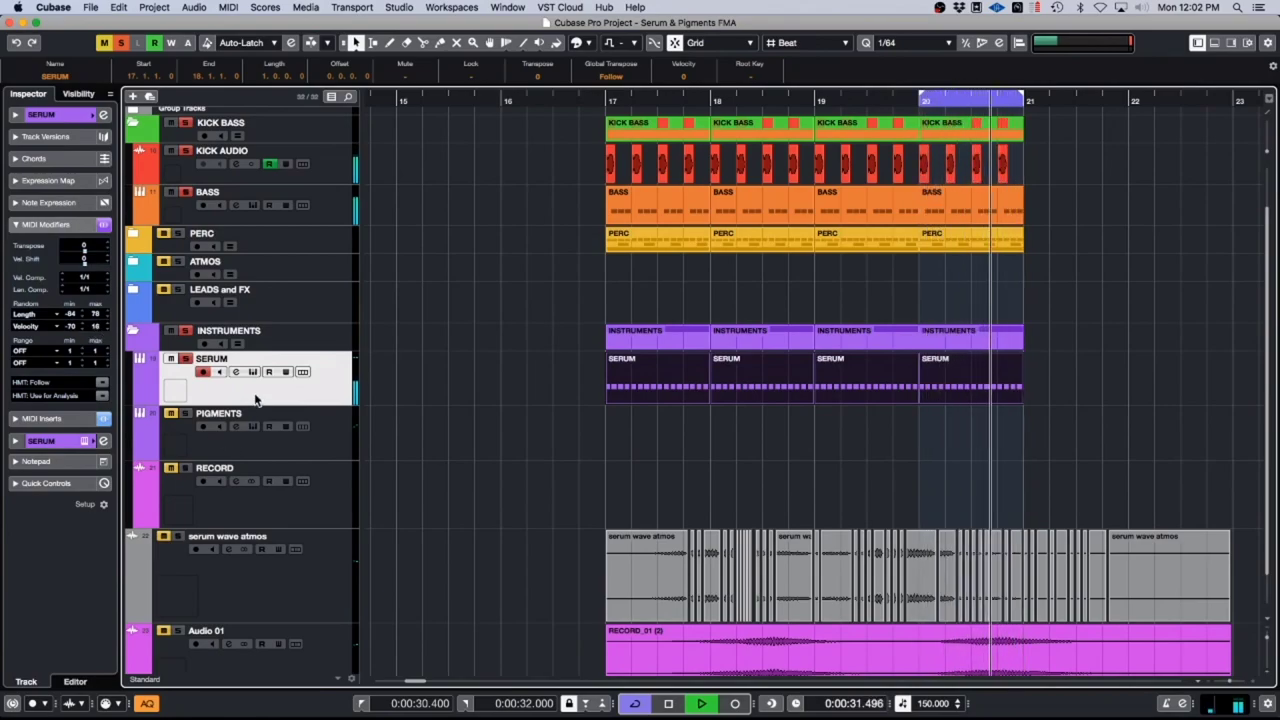
left_click(326, 441)
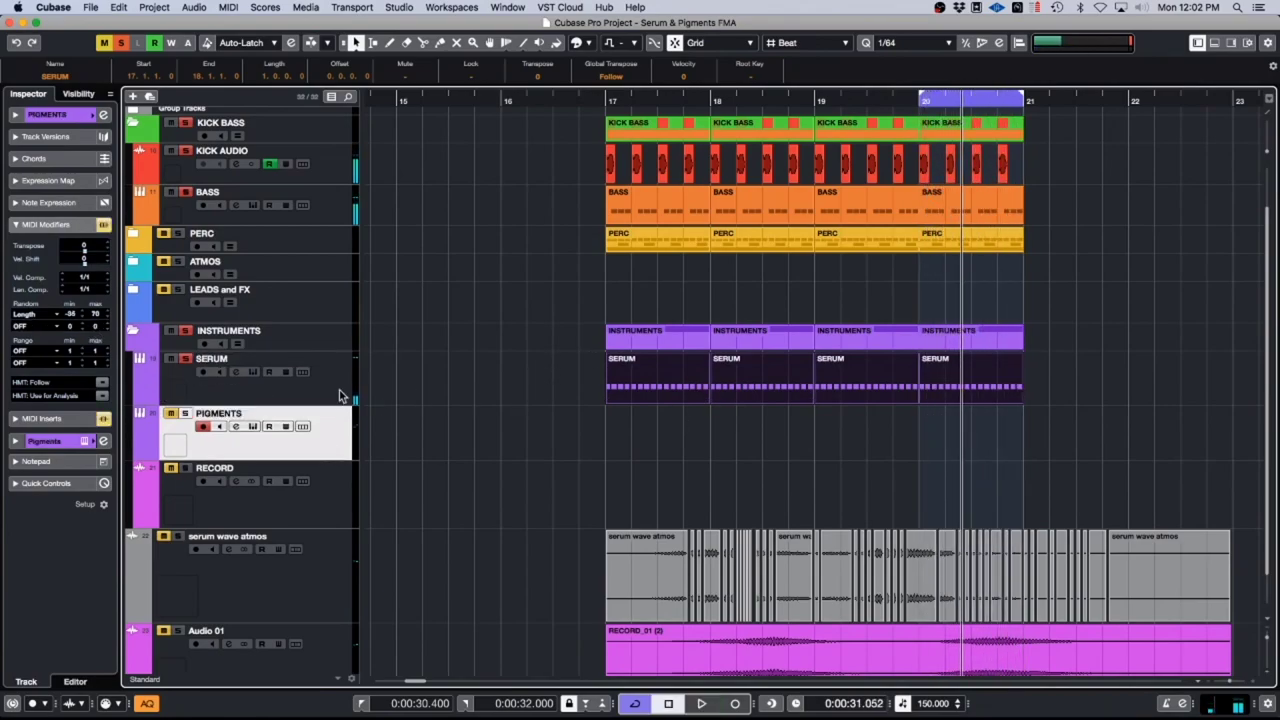
left_click(340, 396)
key("space")
Step: Select the RECORD track and set the cycle range across the four SERUM clips from bar 17 to bar 21
left_click(330, 508)
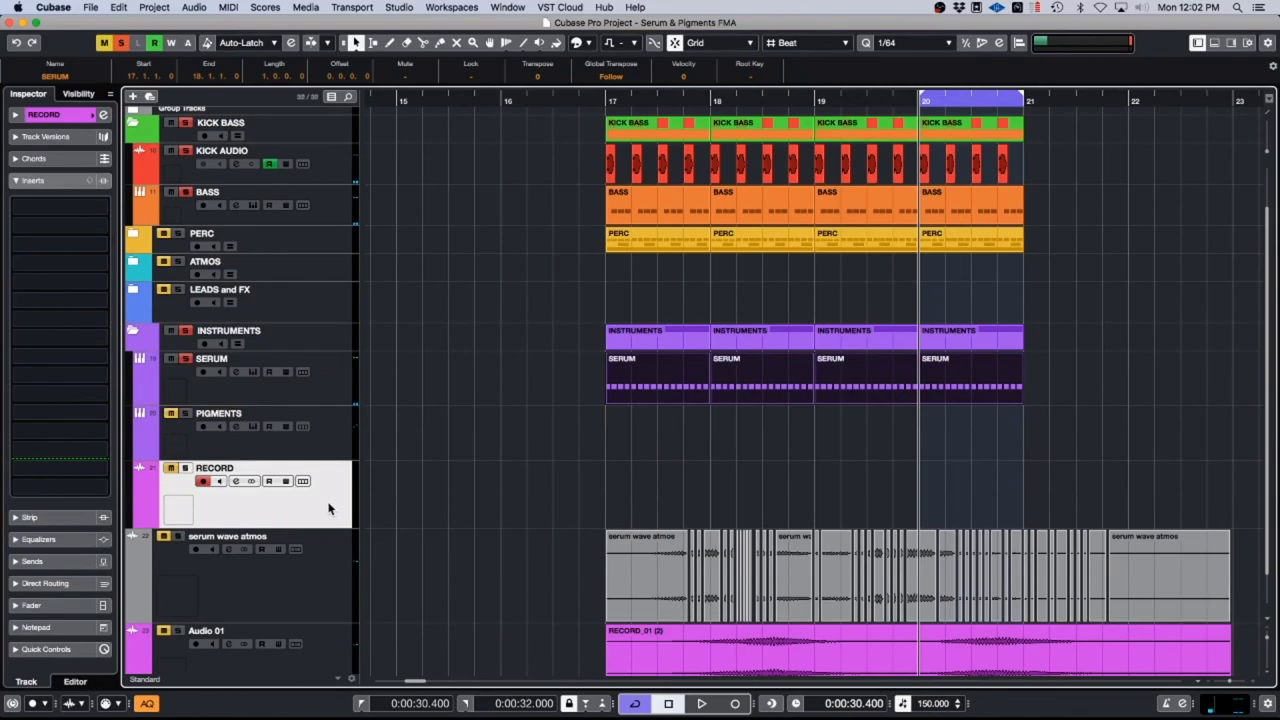
left_click_drag(1108, 383, 550, 388)
key("p")
key("l")
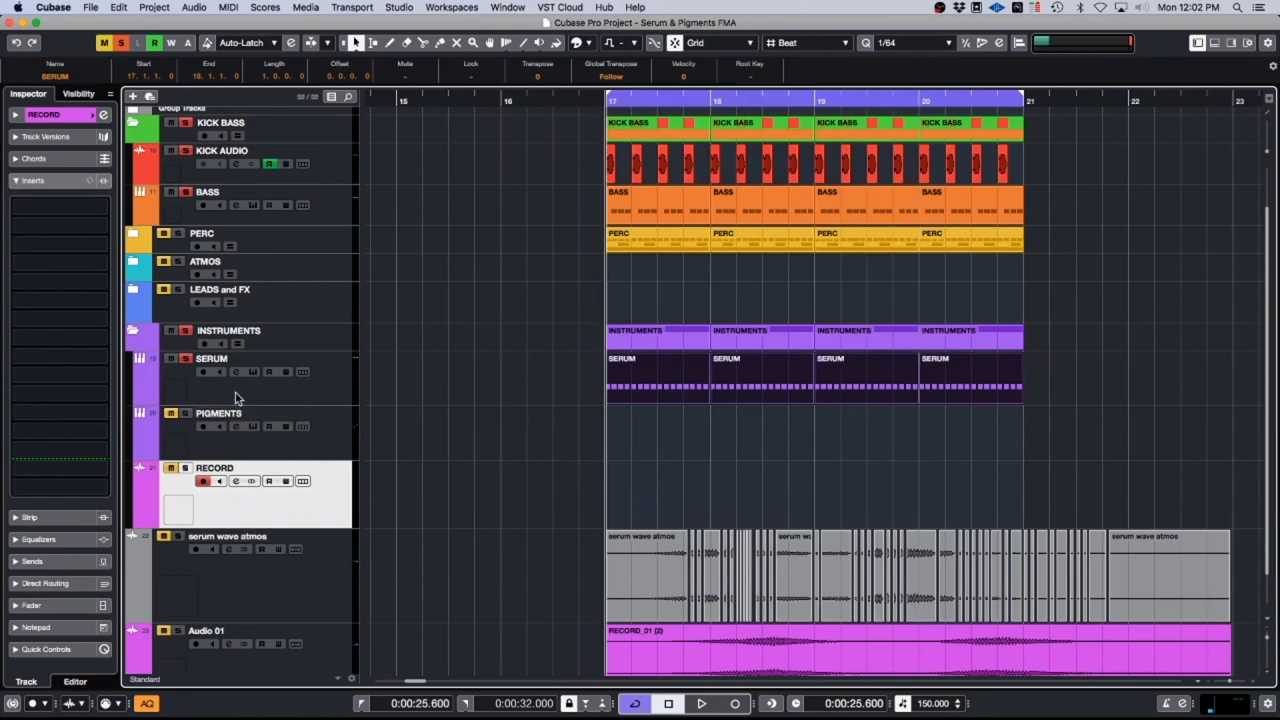
Step: Record looped takes on the RECORD track, stop the recording and delete the result
key("KP_Multiply")
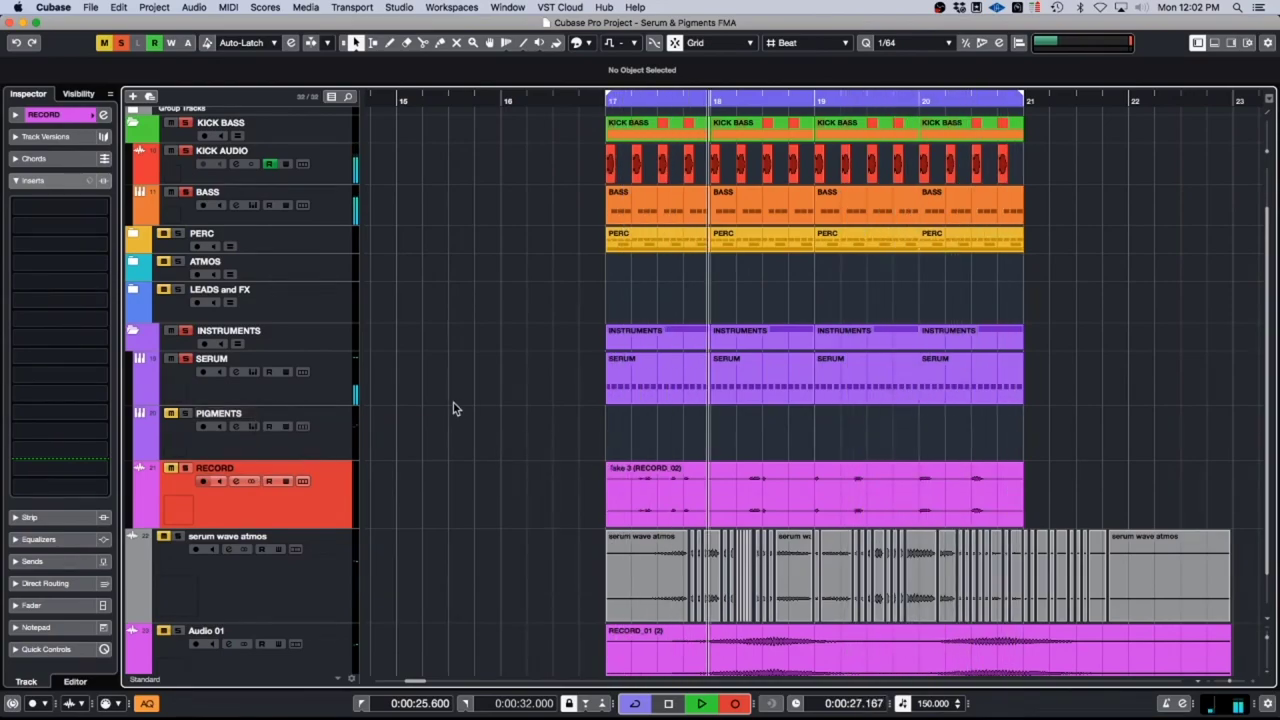
key("space")
left_click(886, 498)
key("Delete")
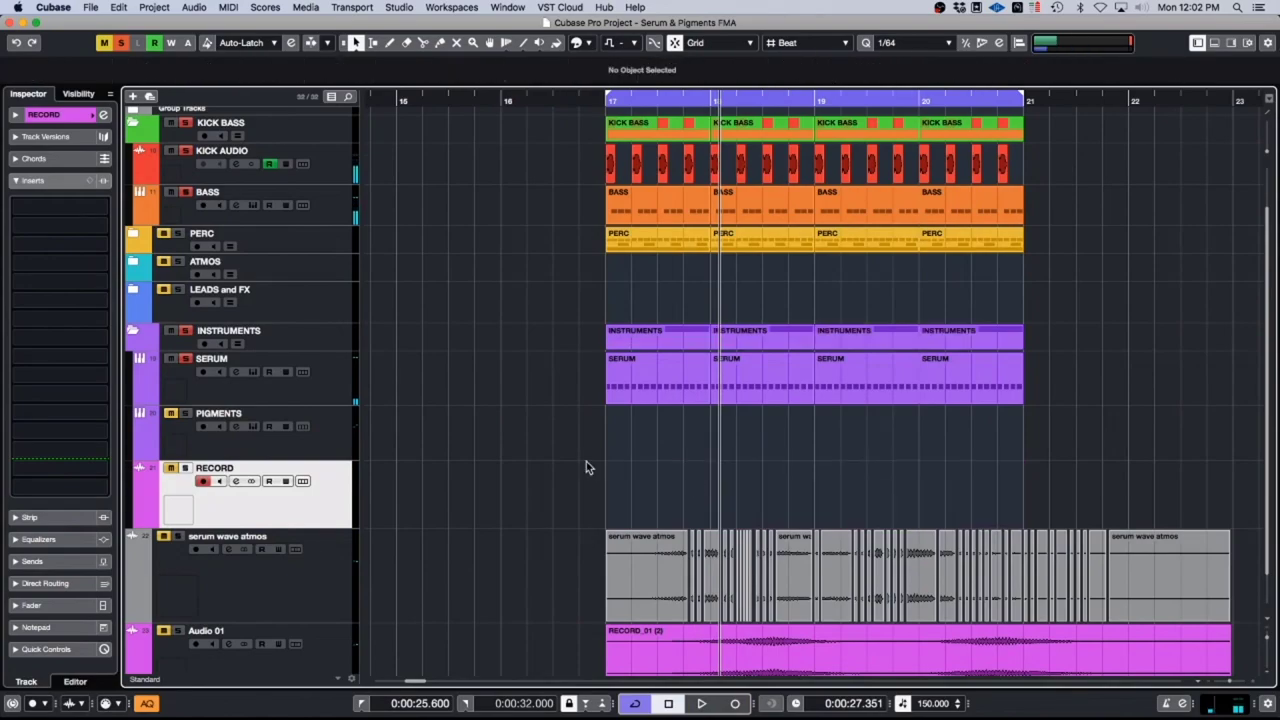
Step: Set the Density of the SERUM track's MIDI insert to about 46% and return the playhead to bar 17
left_click(283, 393)
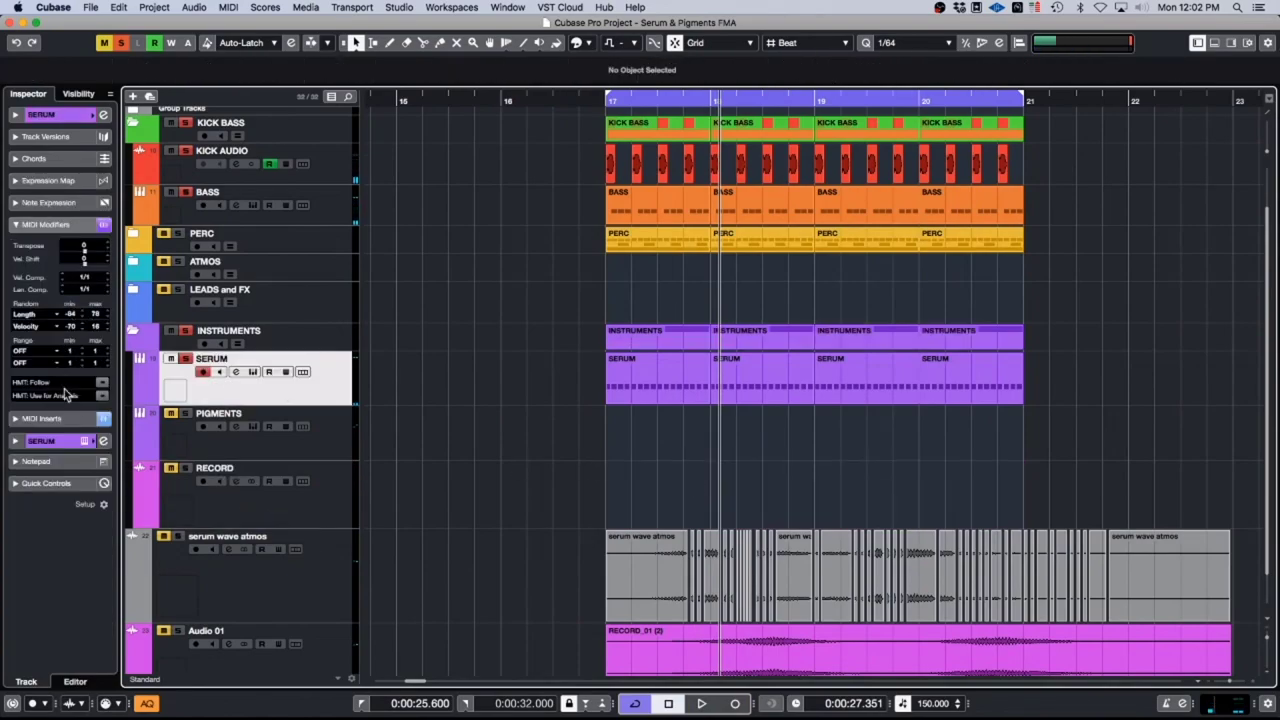
left_click(45, 418)
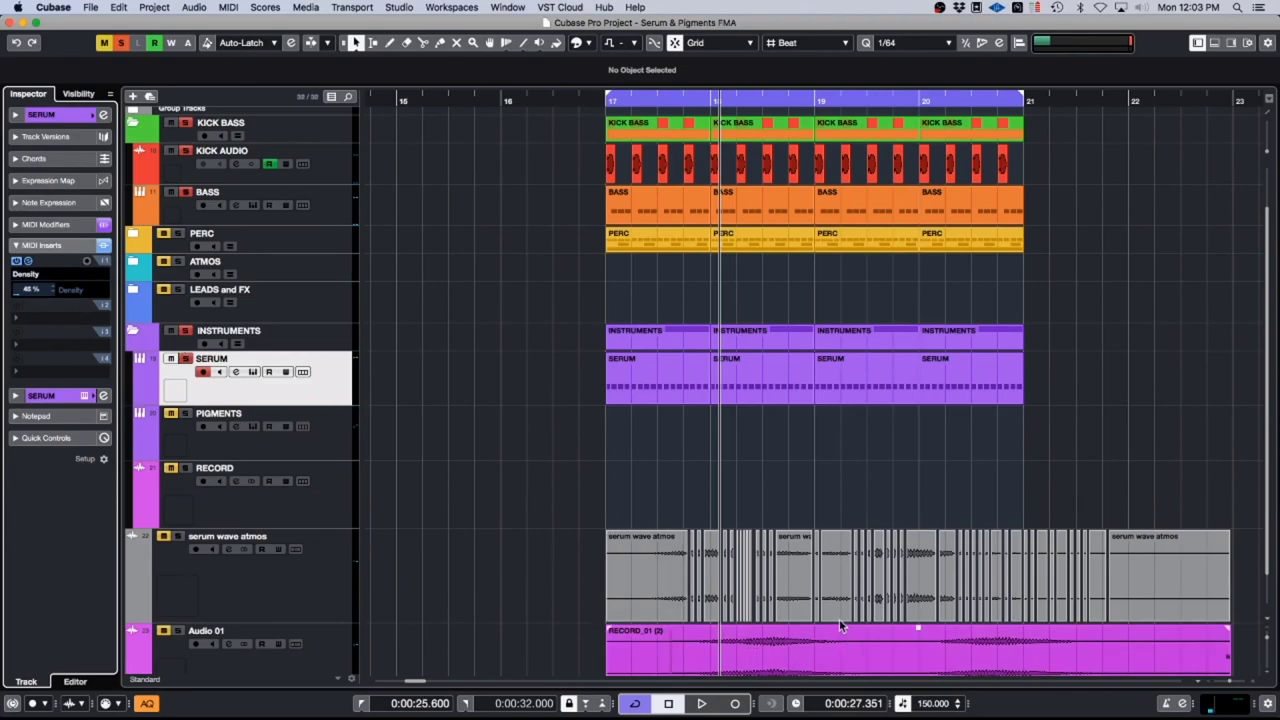
key("KP_1")
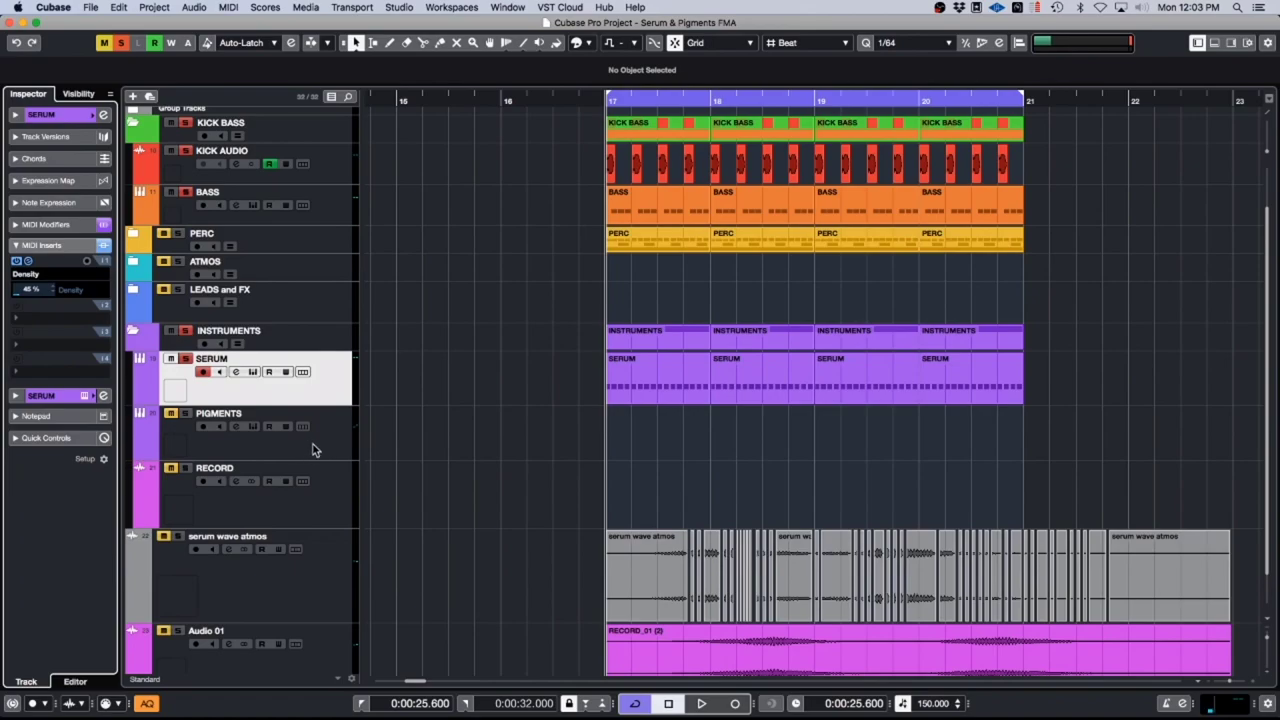
Step: Record new looped takes of the Serum pattern onto the RECORD track and stop the recording
key("space")
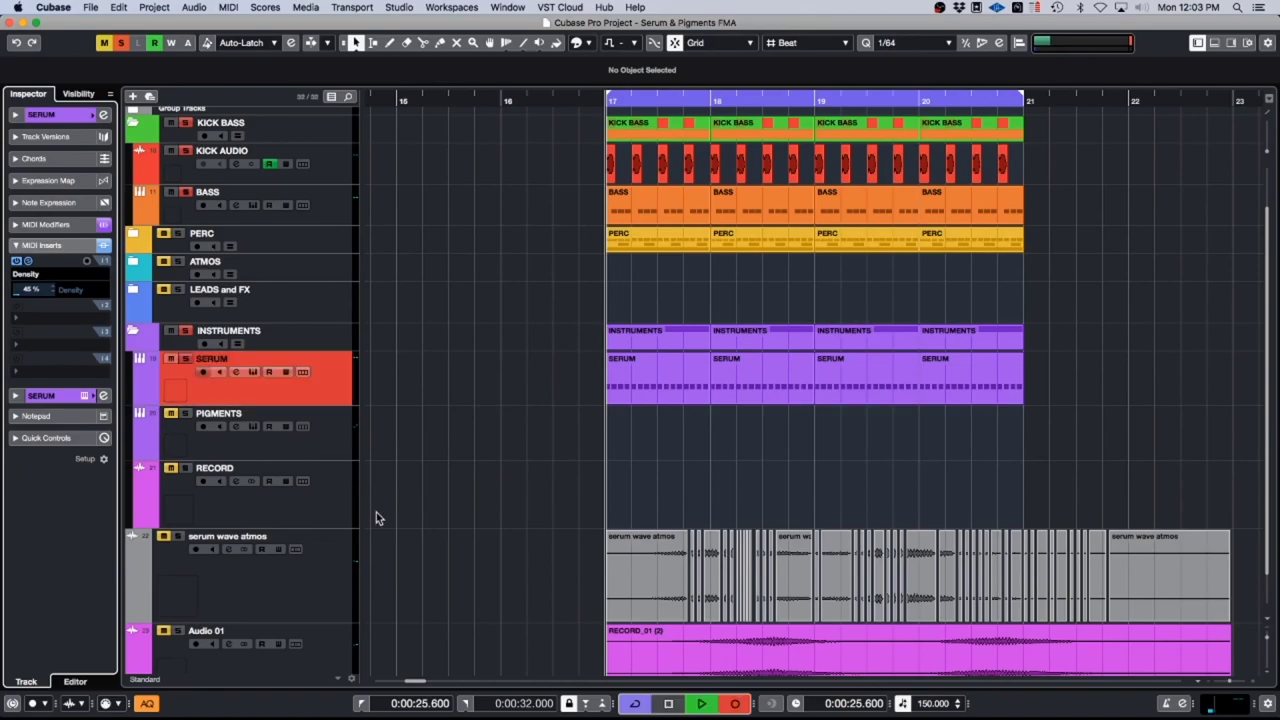
left_click(271, 513)
key("space")
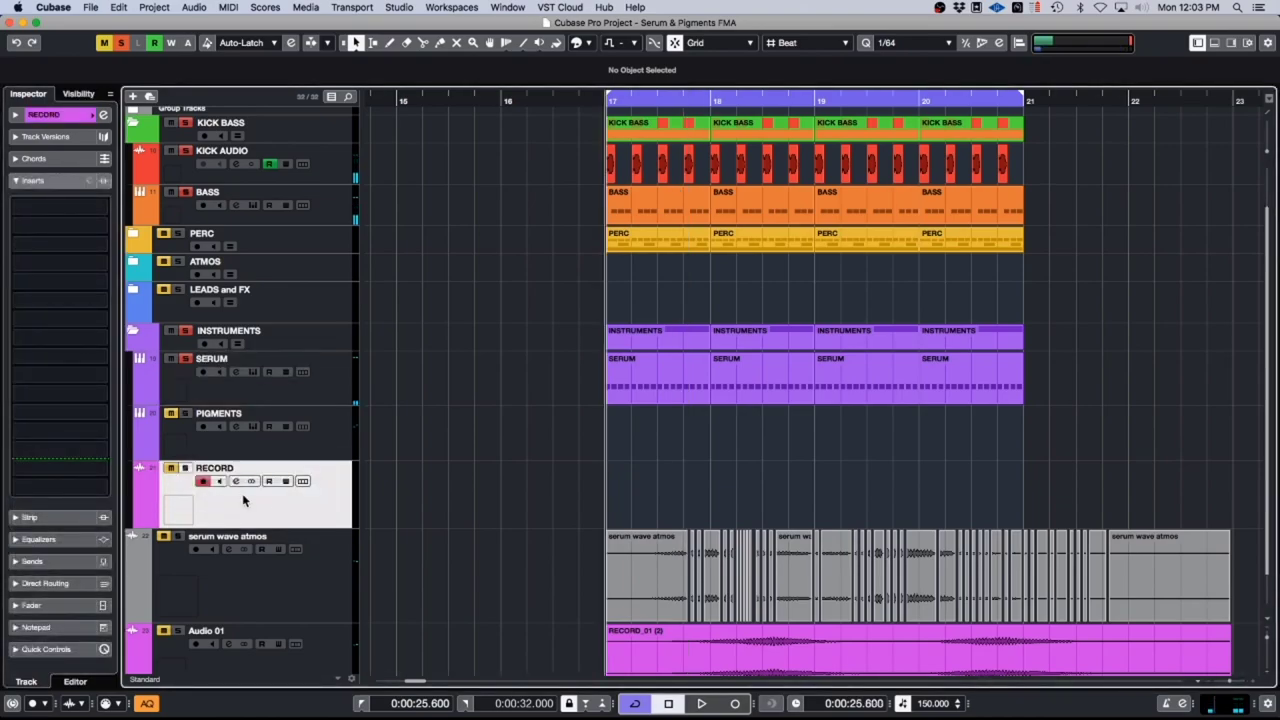
key("KP_Multiply")
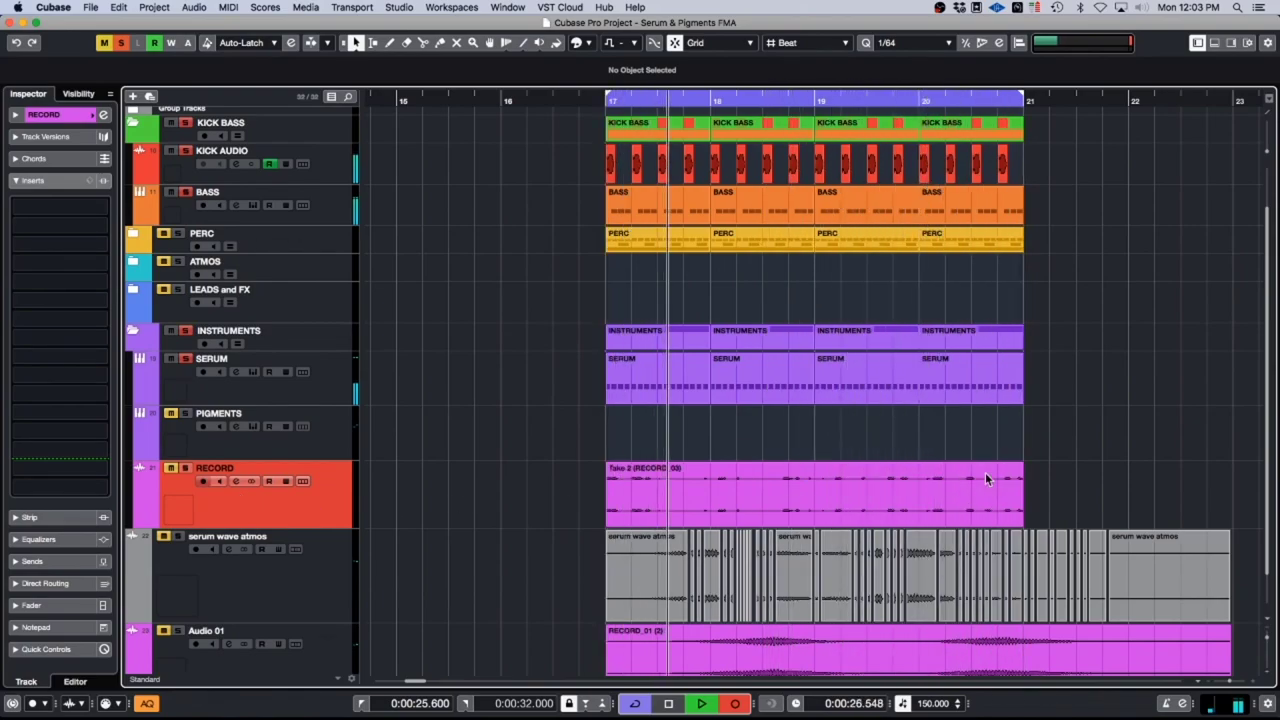
key("space")
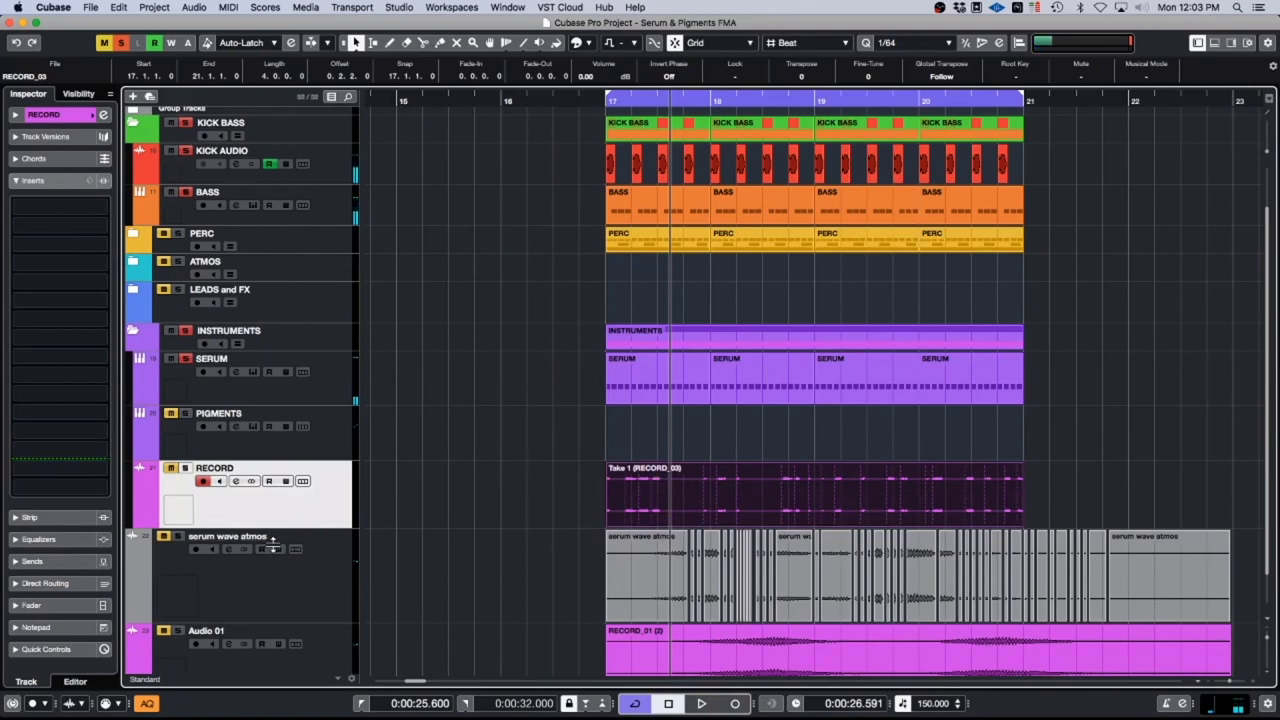
Step: Move the recorded take off the RECORD track to a new audio track at bar 17 and make that track taller
left_click_drag(272, 530, 272, 556)
scroll(565, 452, "down", 2)
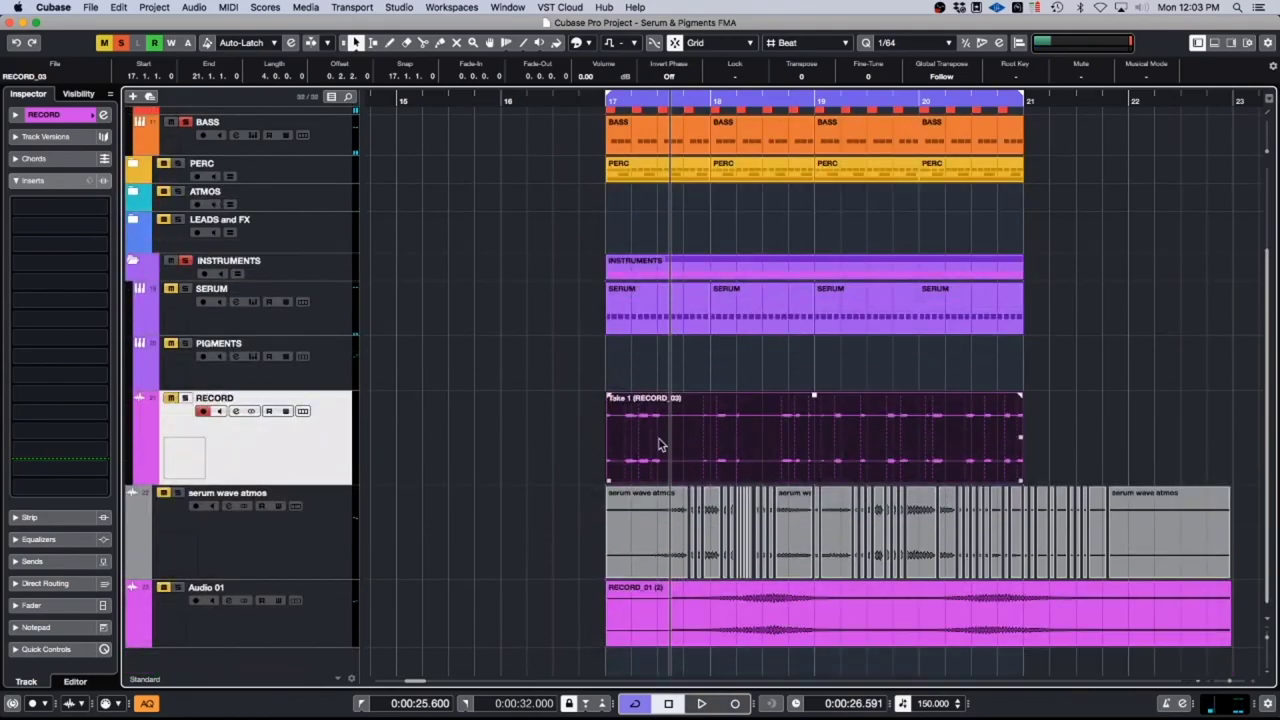
key("Delete")
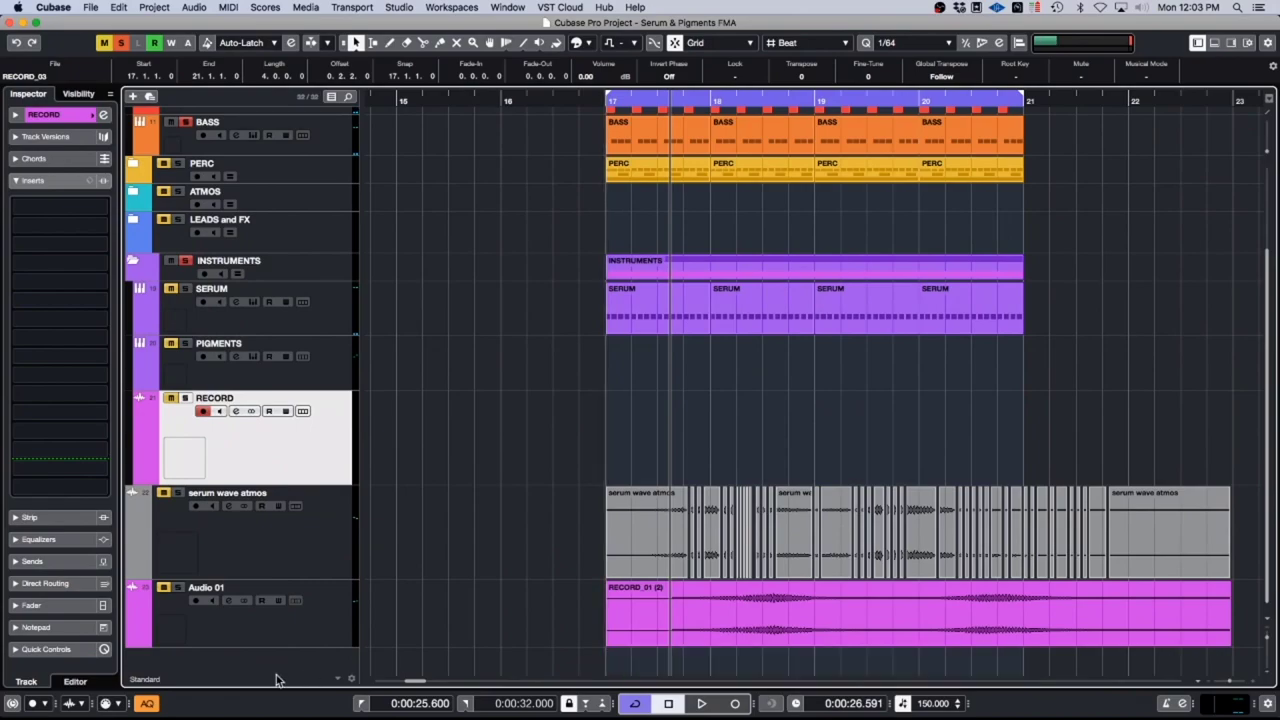
left_click_drag(337, 660, 326, 632)
Step: Inspect the moved take's waveform, solo and unmute the Audio 02 track and play the loop
key("h")
key("h")
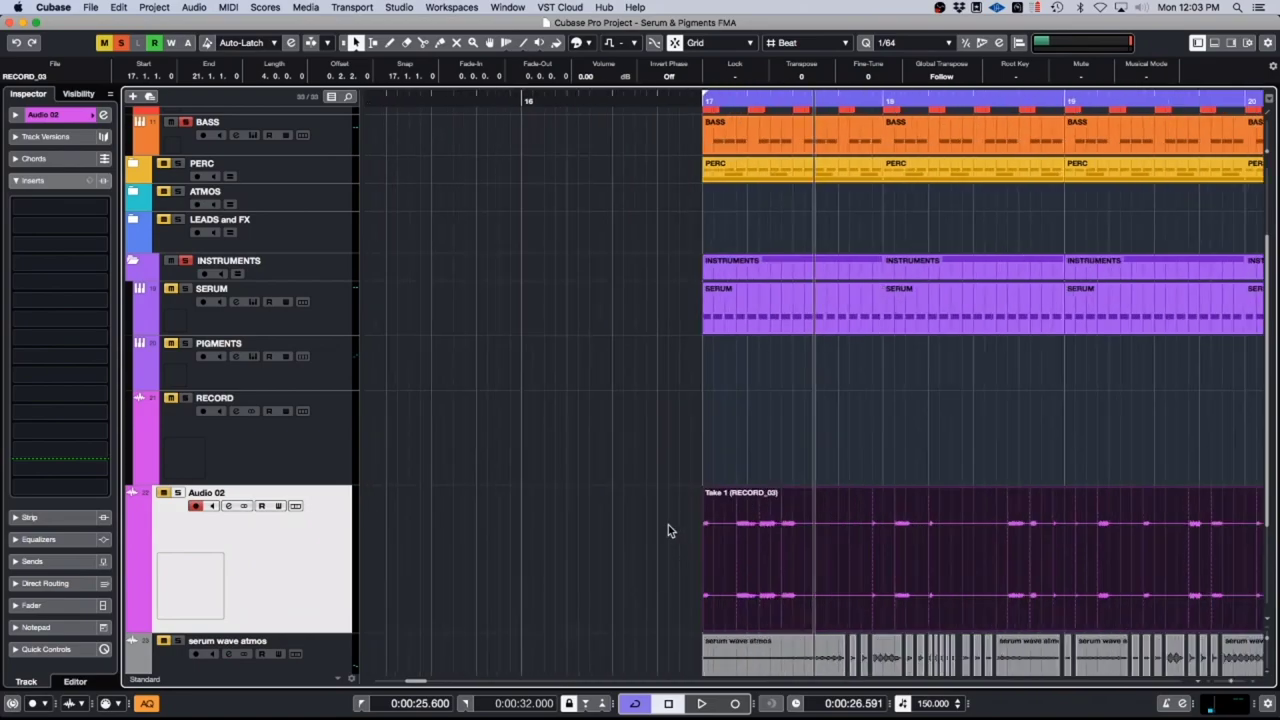
scroll(668, 530, "right", 5)
scroll(668, 530, "left", 1)
scroll(668, 530, "left", 3)
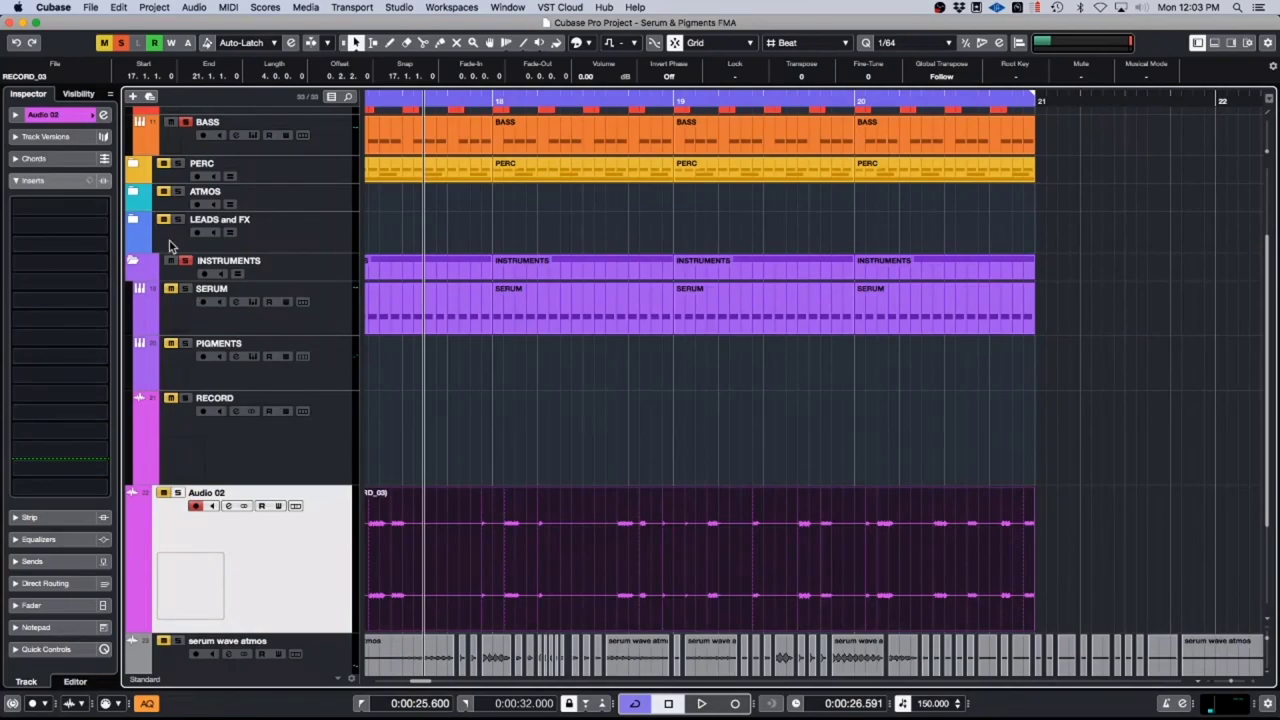
mouse_move(475, 546)
key("space")
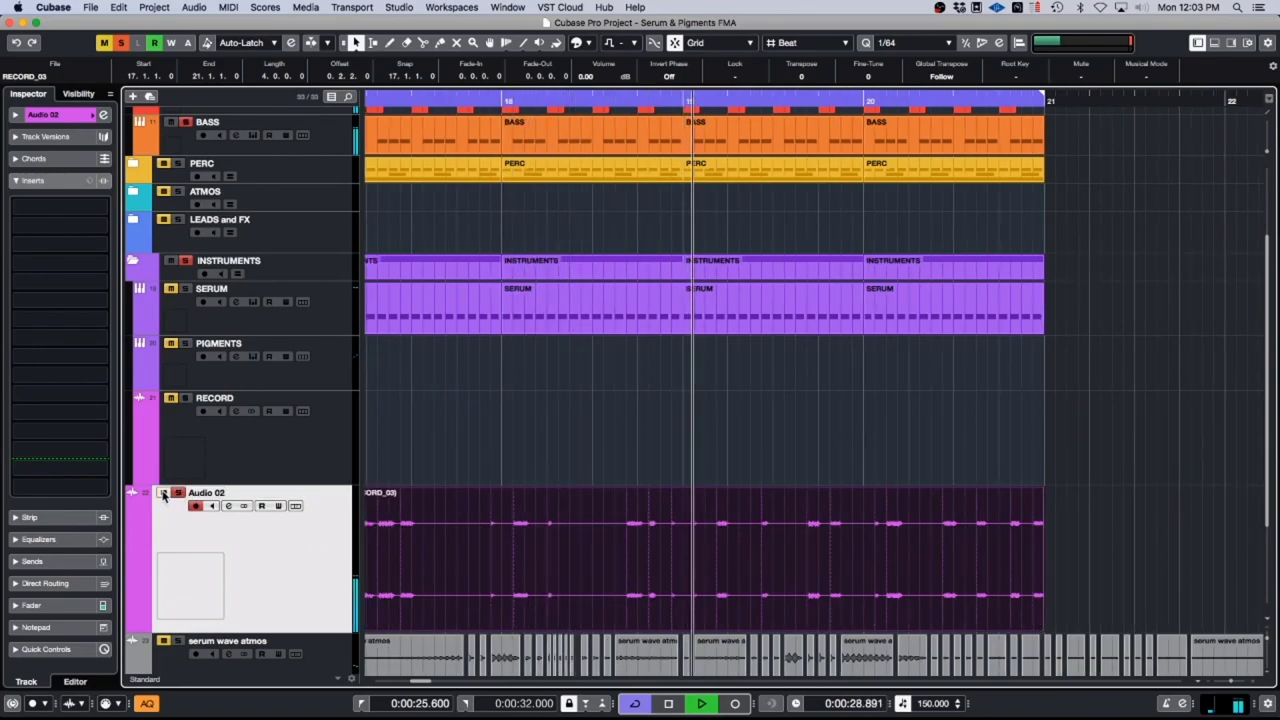
Step: Find the Frequency EQ and add it to the first insert slot of the Audio 02 track
left_click(65, 208)
type("fre")
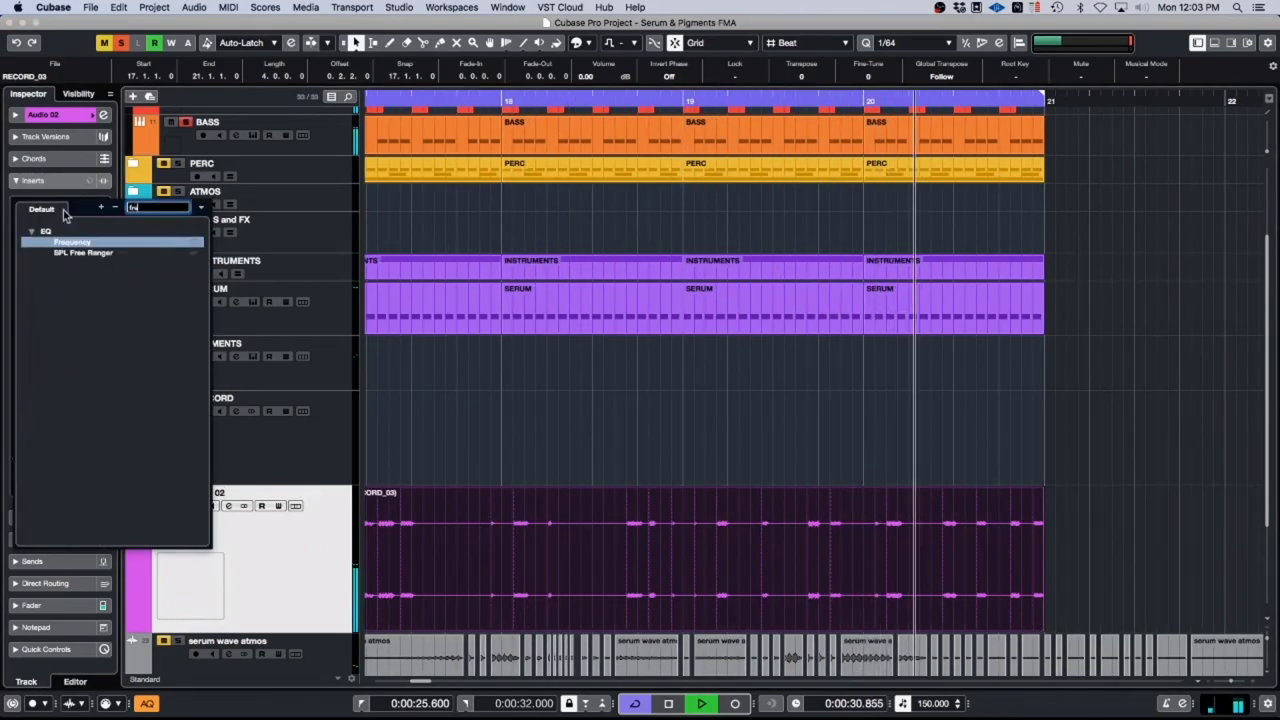
left_click(59, 243)
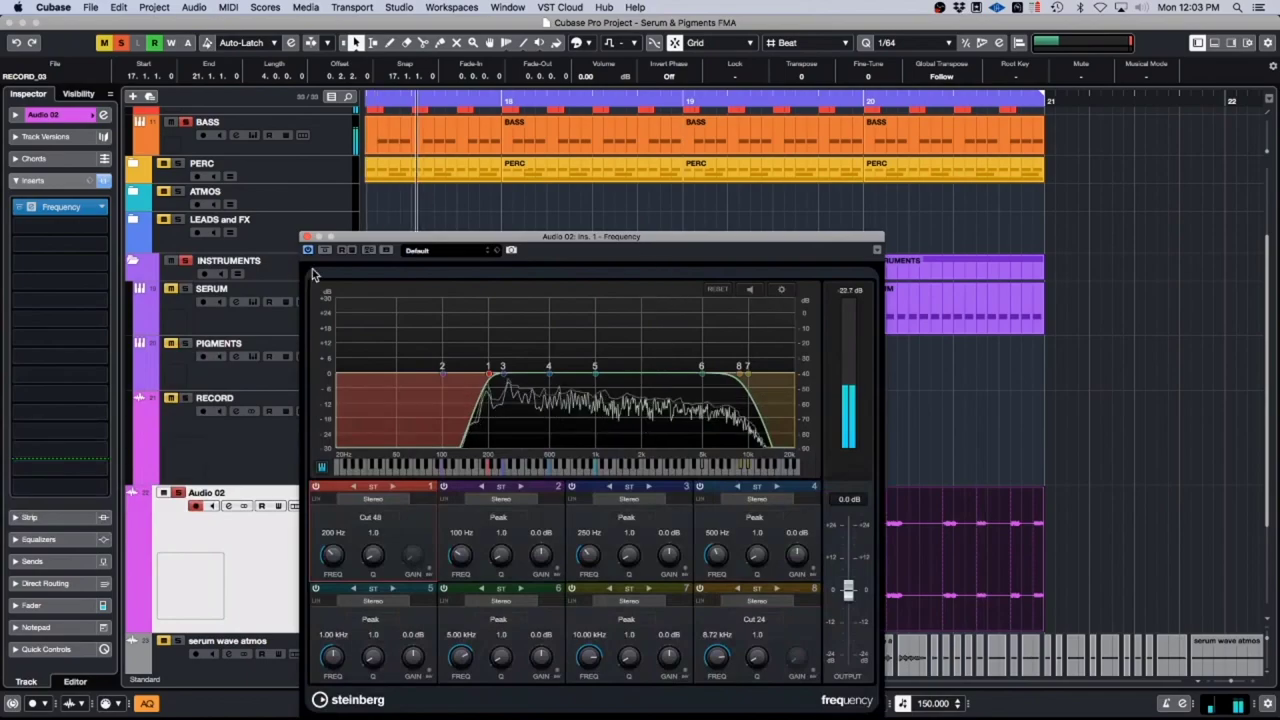
Step: Add PingPongDelay to the second insert slot of the Audio 02 track and play the loop with it
left_click(309, 237)
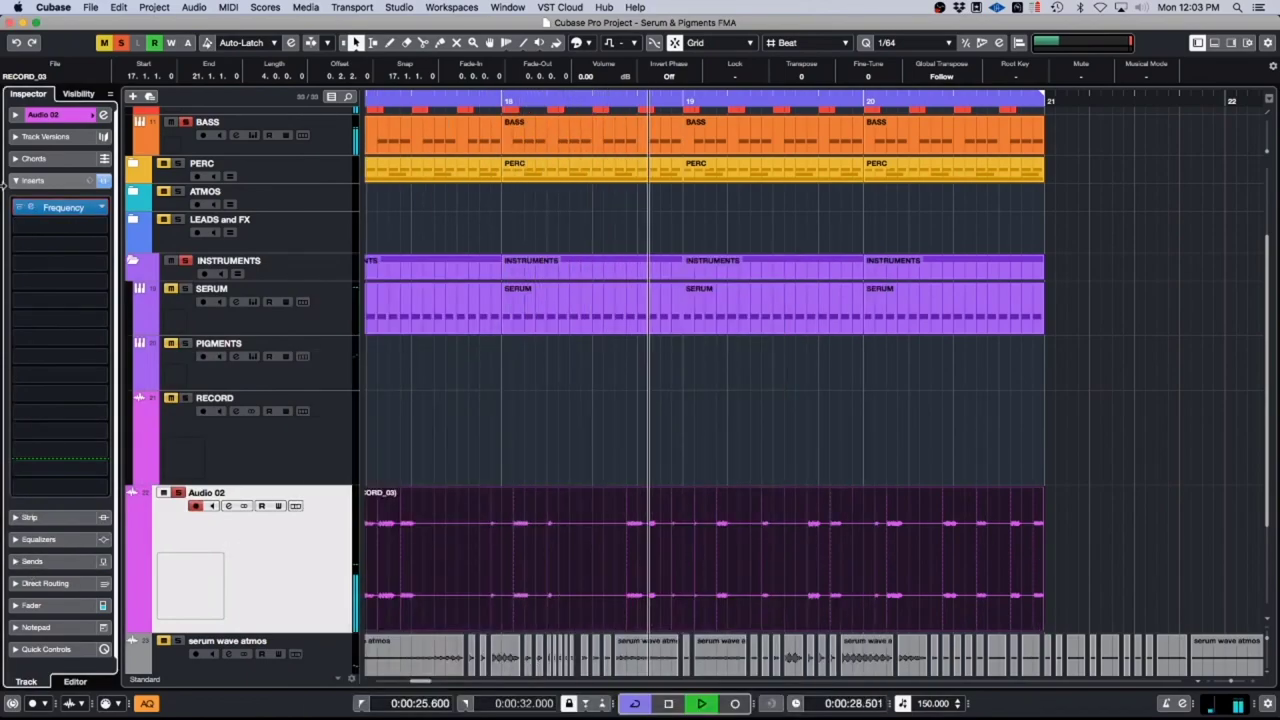
key("space")
left_click(46, 225)
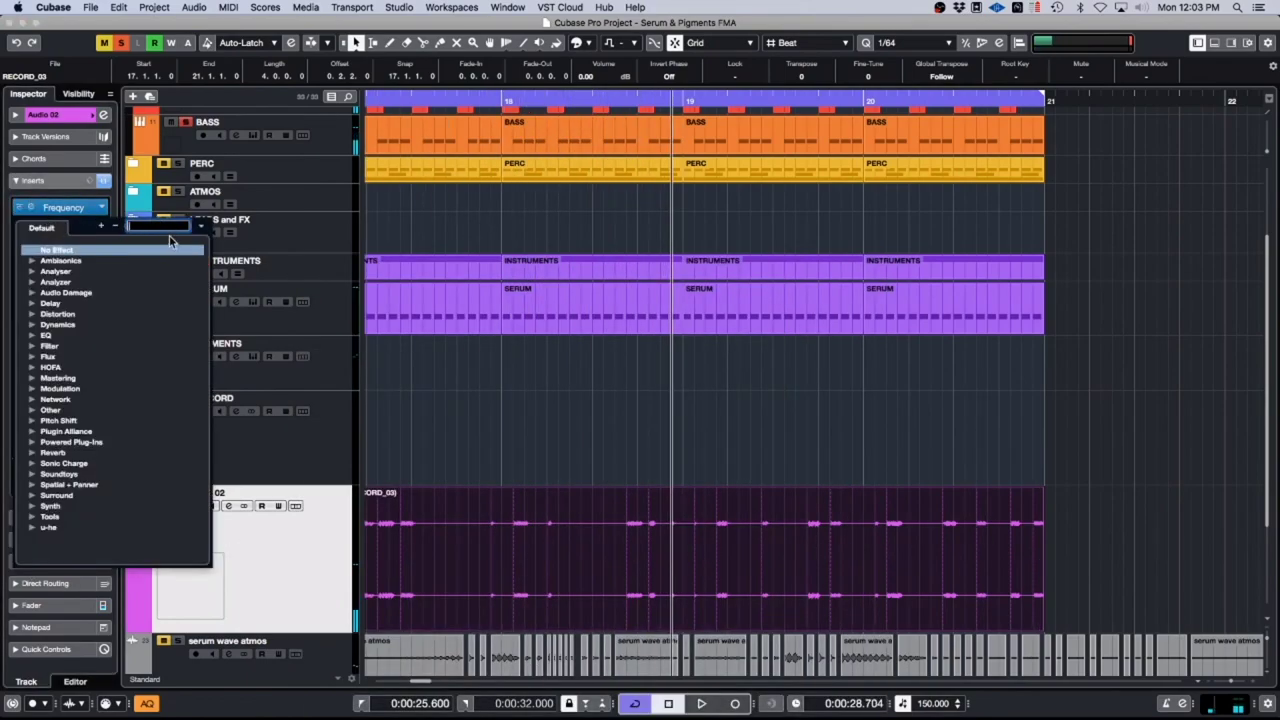
type("ping")
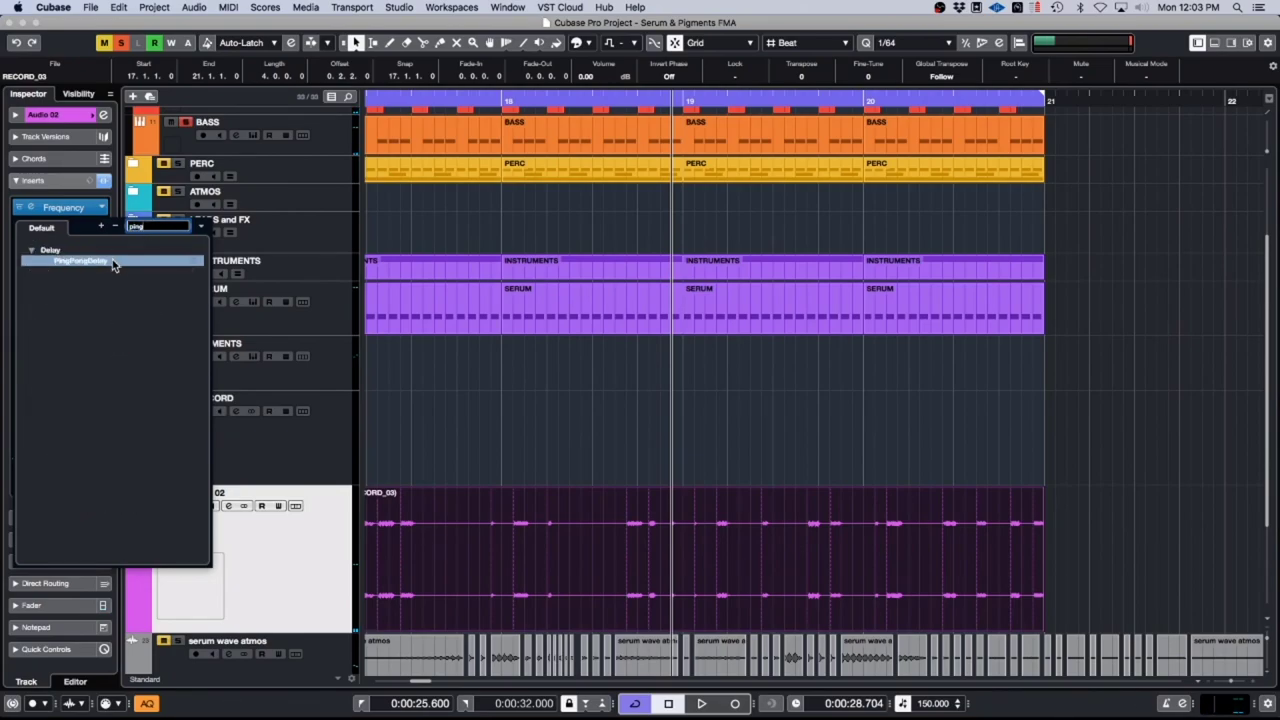
left_click(113, 262)
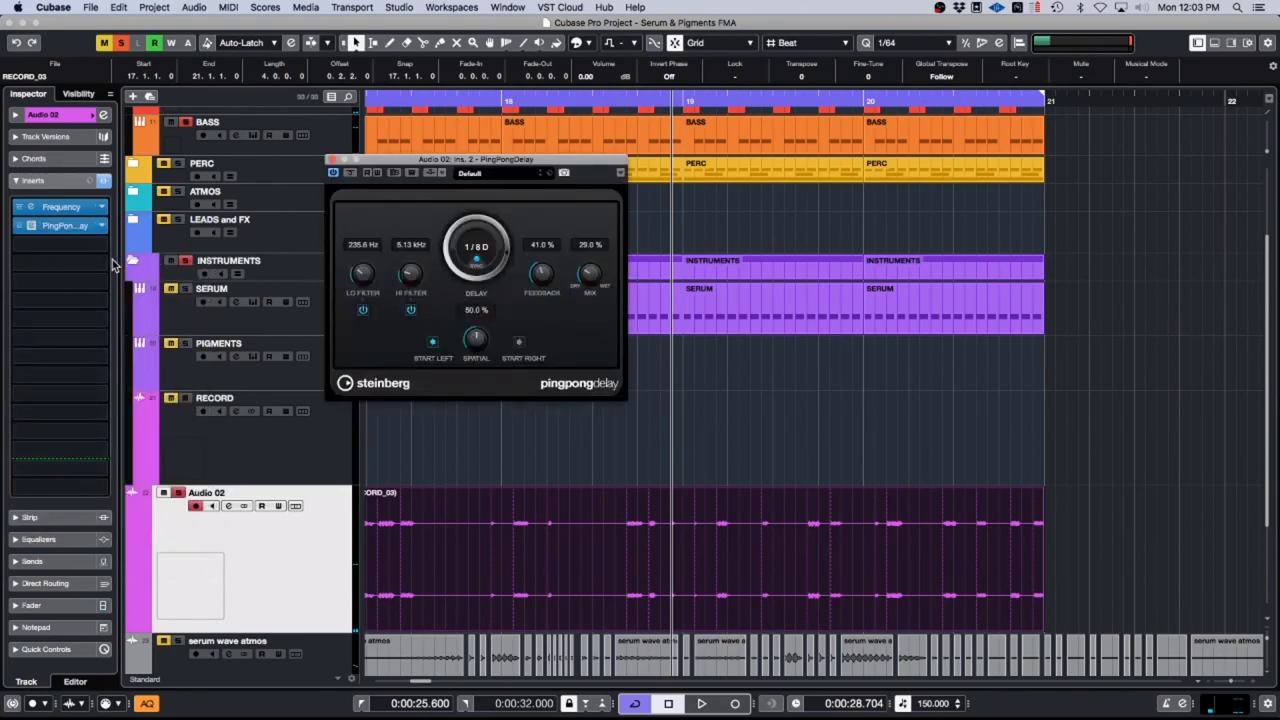
left_click_drag(448, 160, 664, 188)
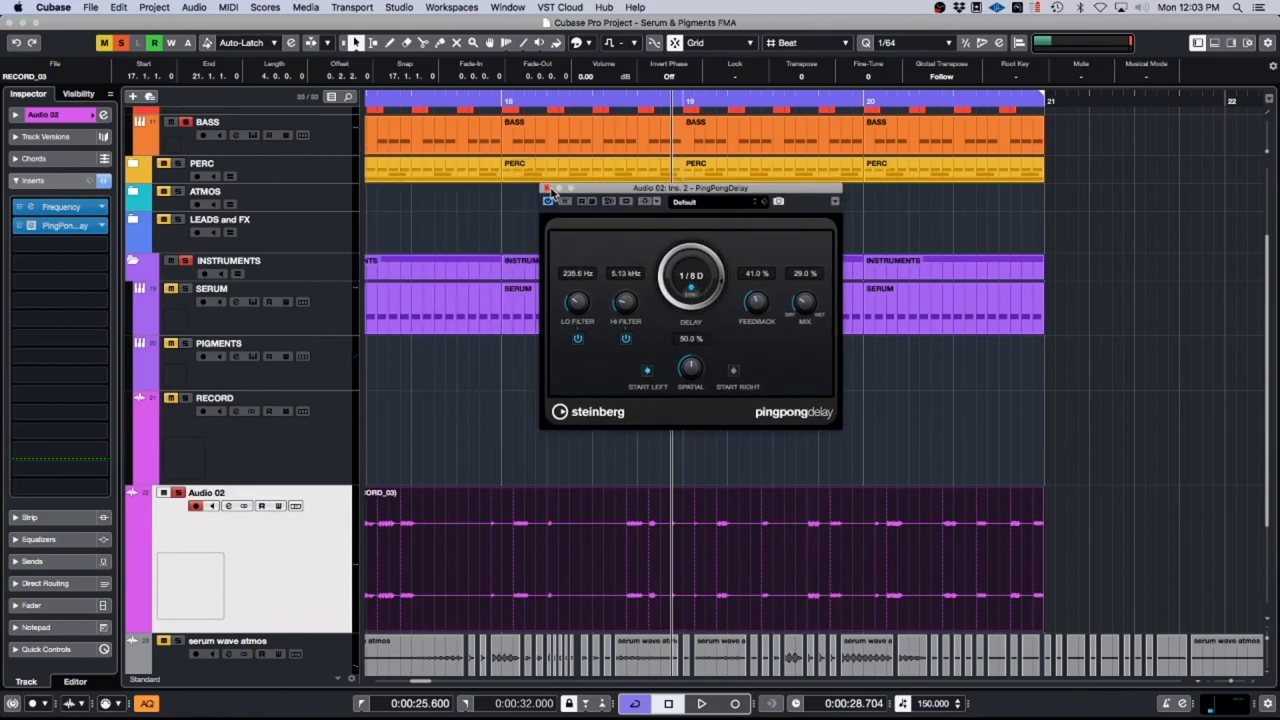
left_click(547, 188)
key("space")
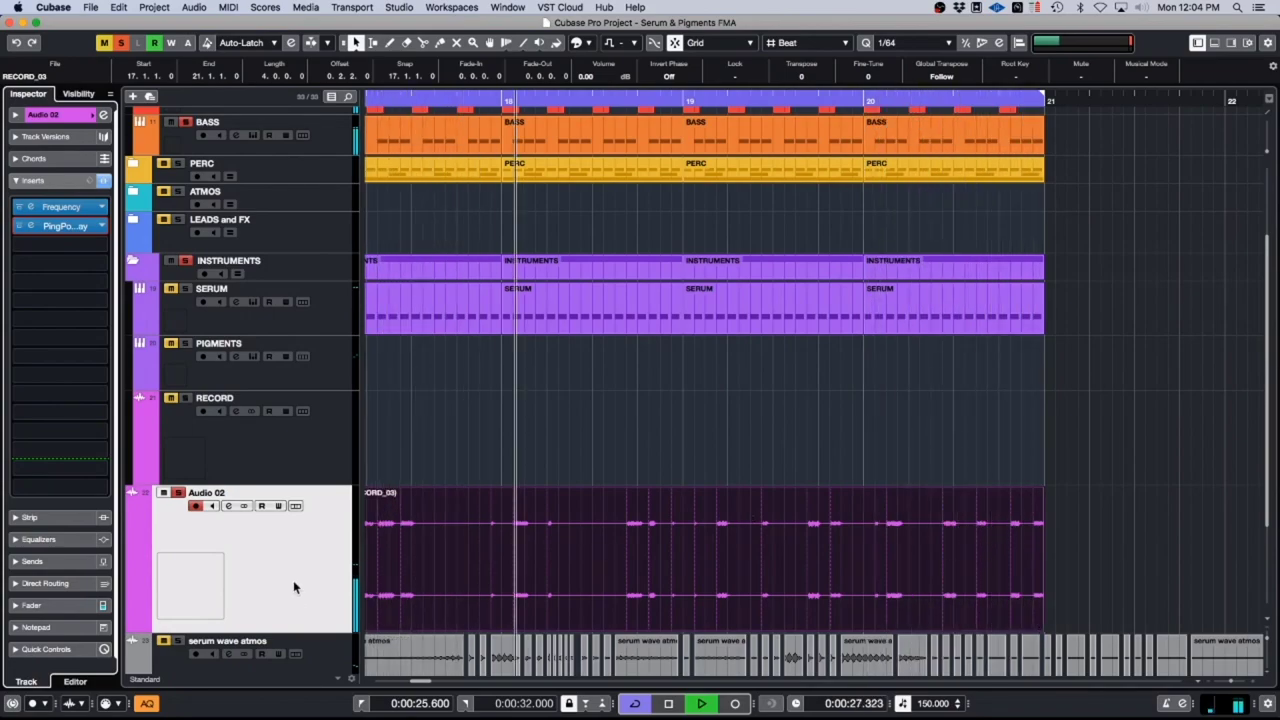
Step: Set the project grid type to Use Quantize and the quantize value to 1/16
scroll(606, 531, "left", 5)
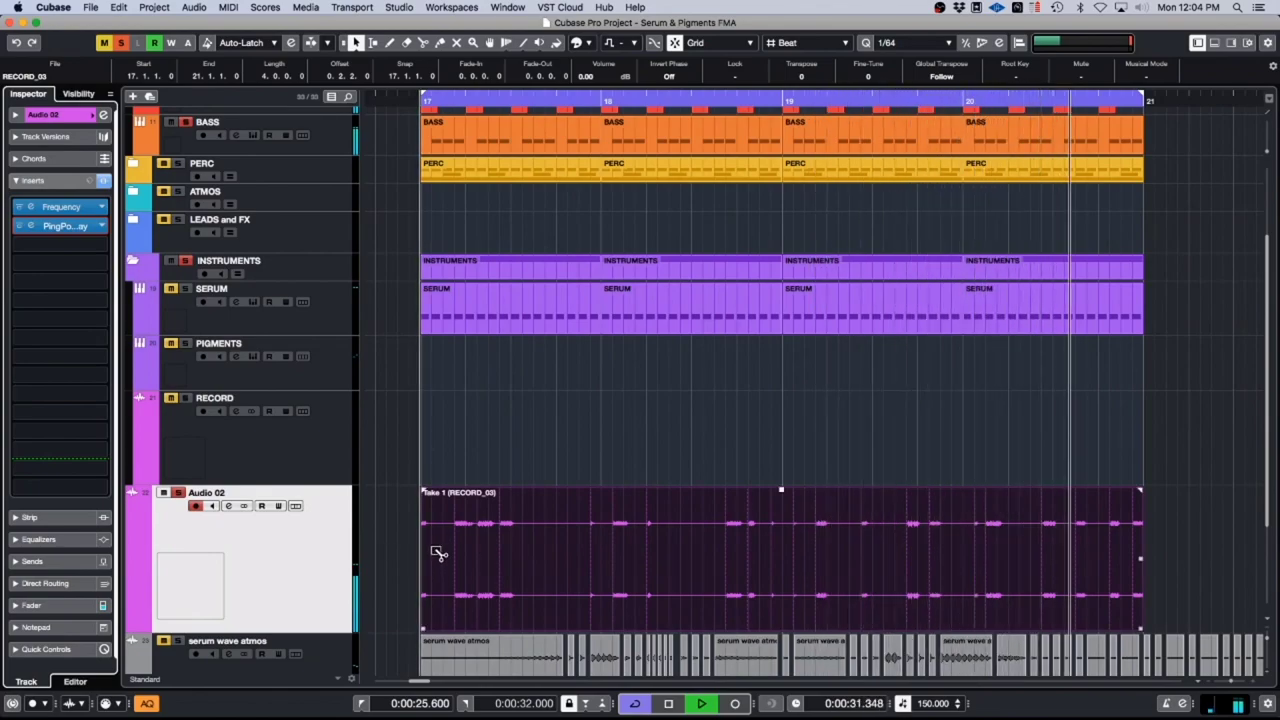
left_click(818, 44)
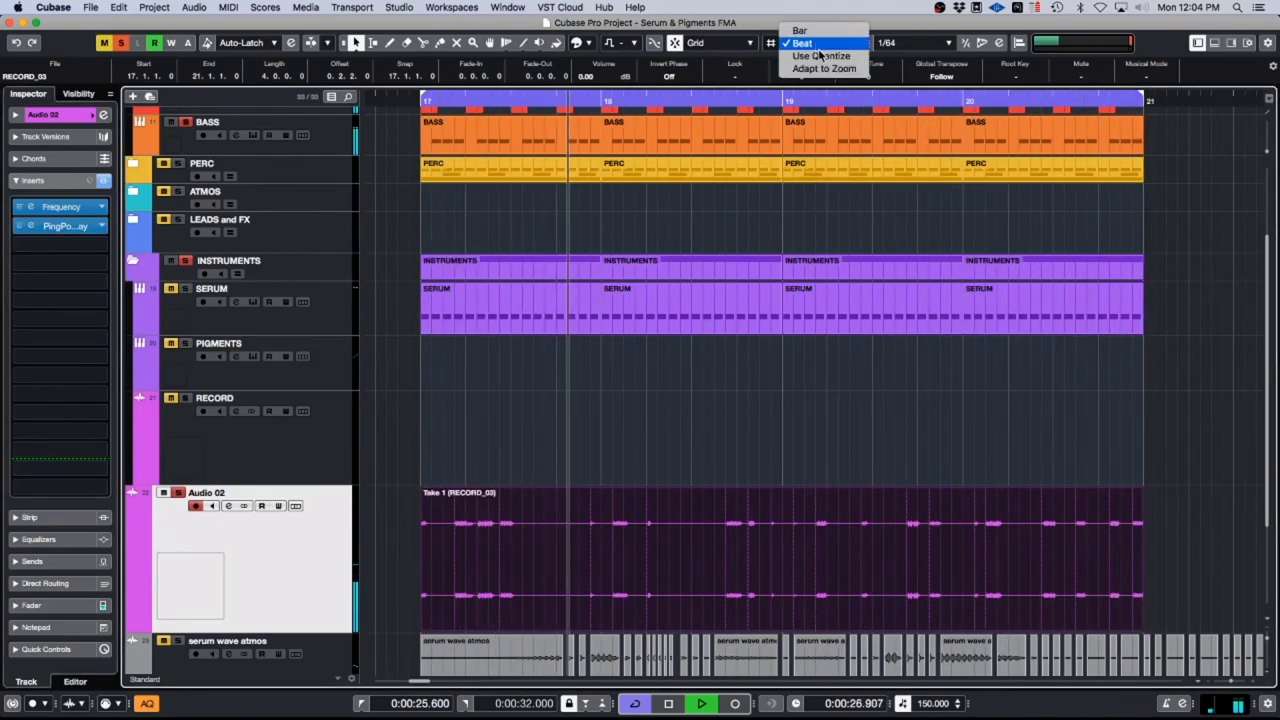
left_click(821, 57)
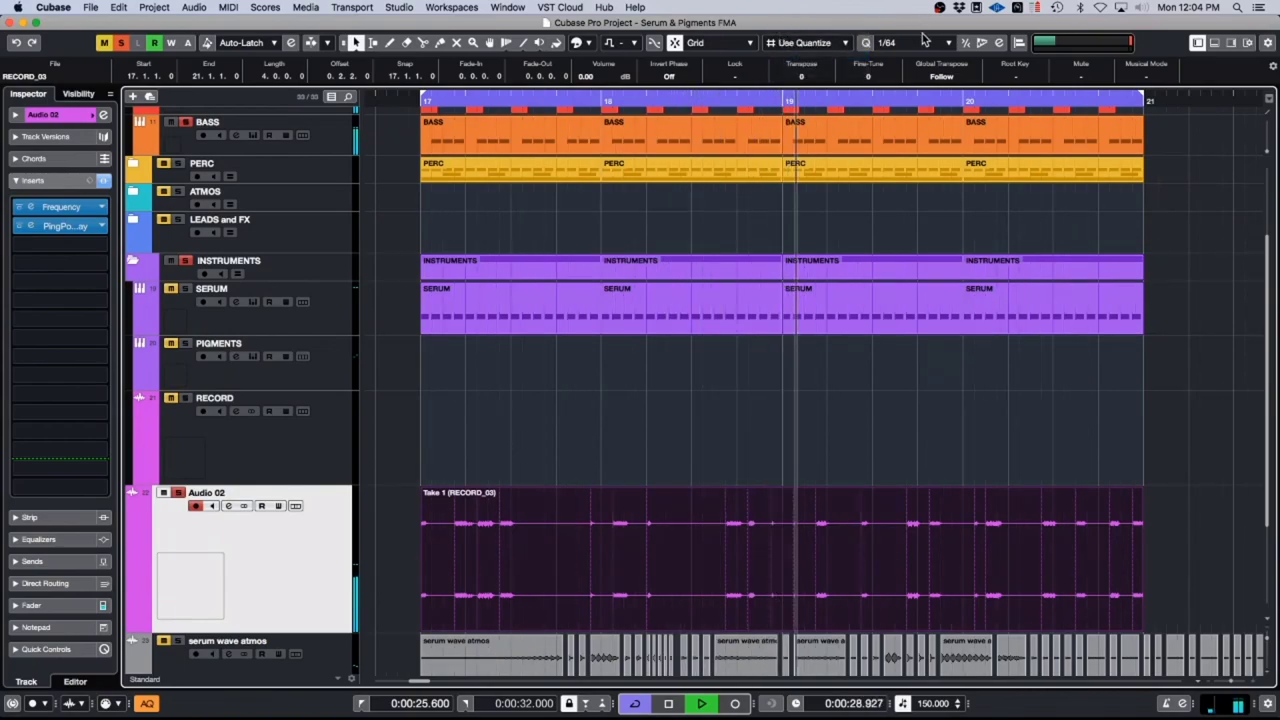
left_click(905, 42)
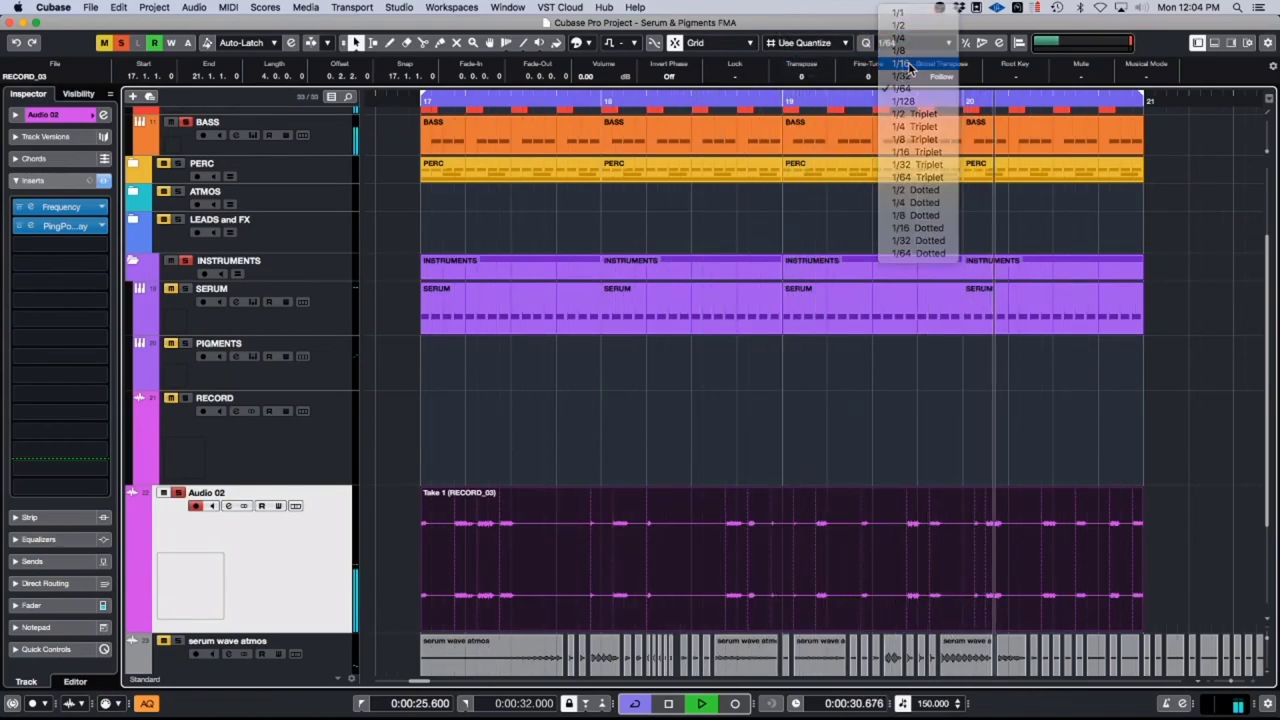
left_click(908, 63)
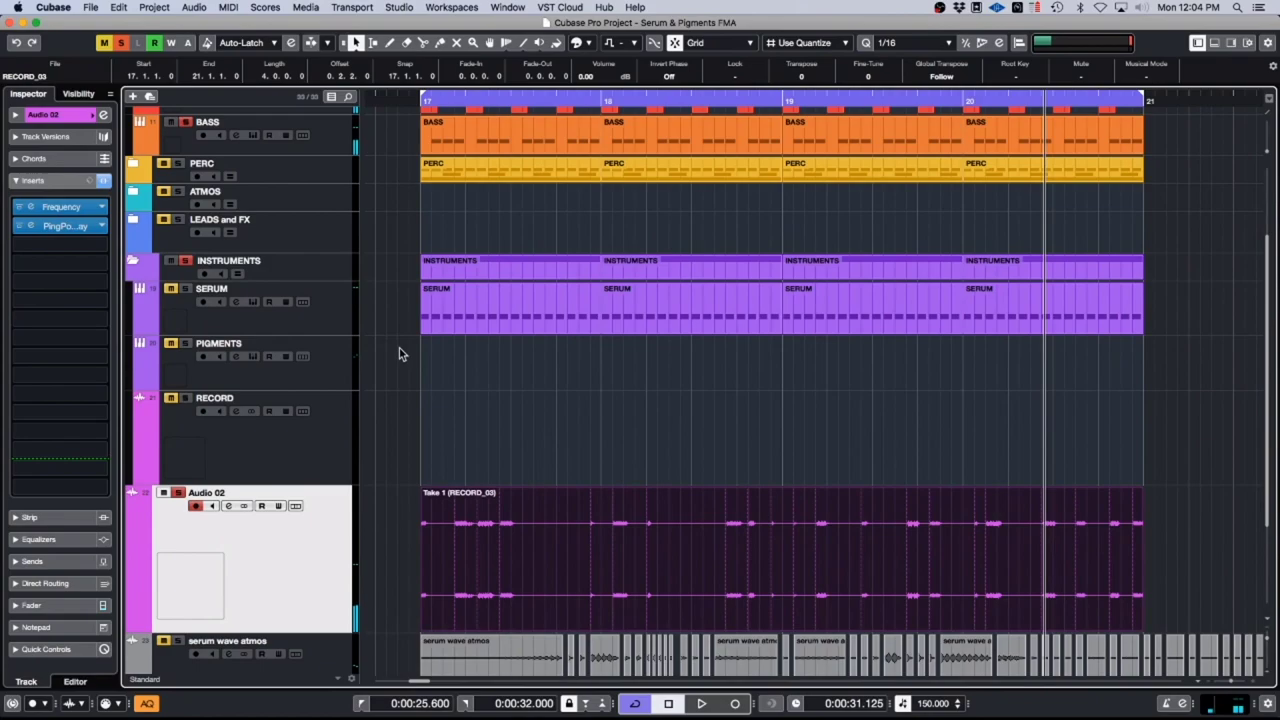
Step: Open Serum from the SERUM track and load the Droid Wars wavetable from the Virtual Light Multis into oscillator A
left_click(347, 321)
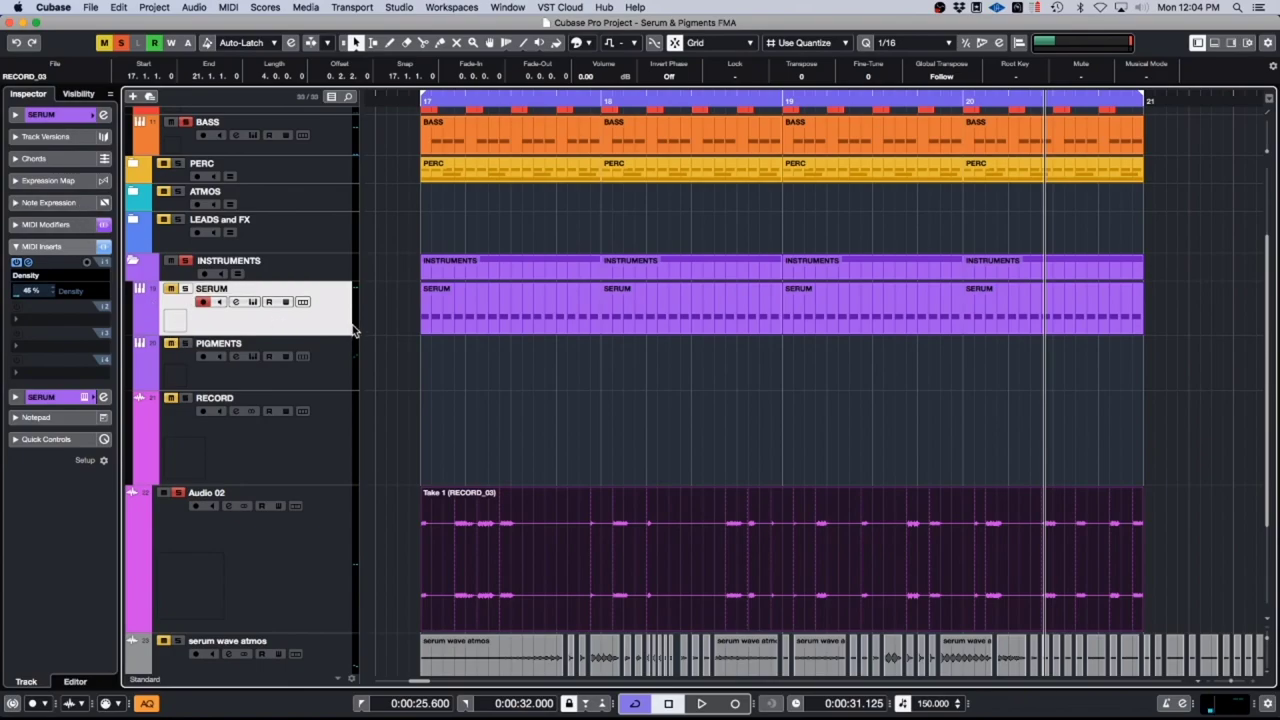
left_click(84, 397)
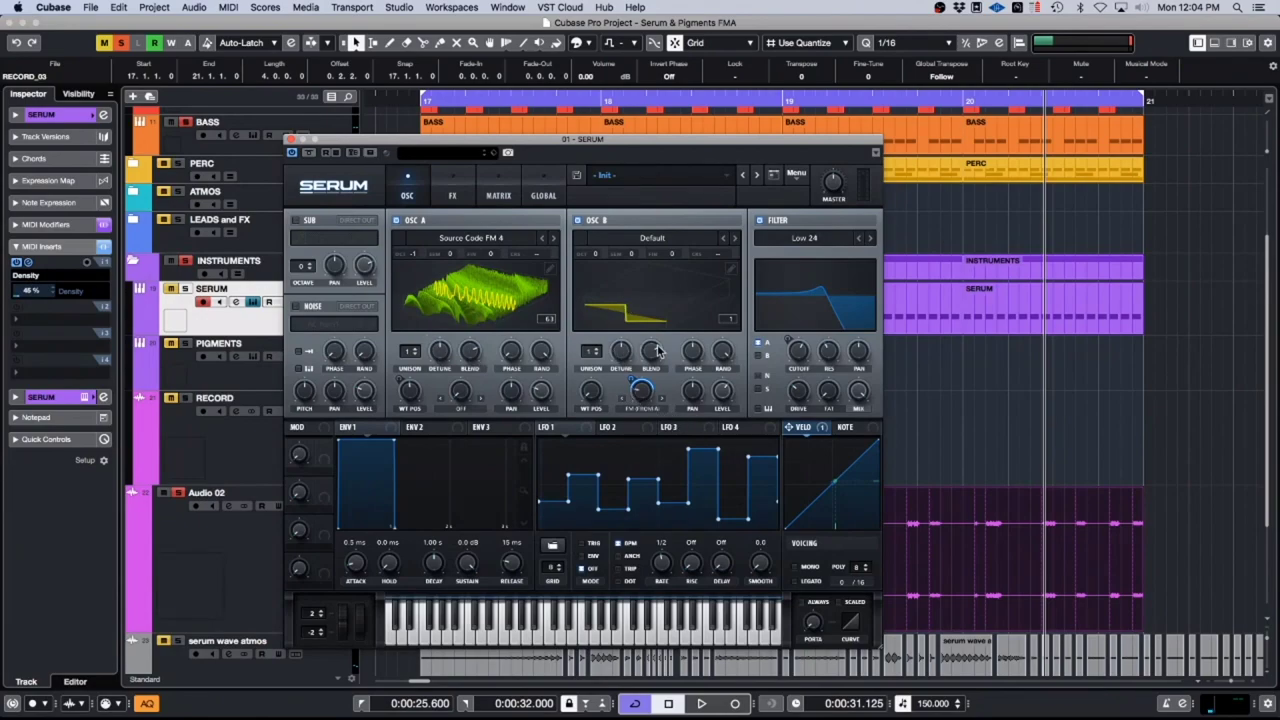
left_click(455, 240)
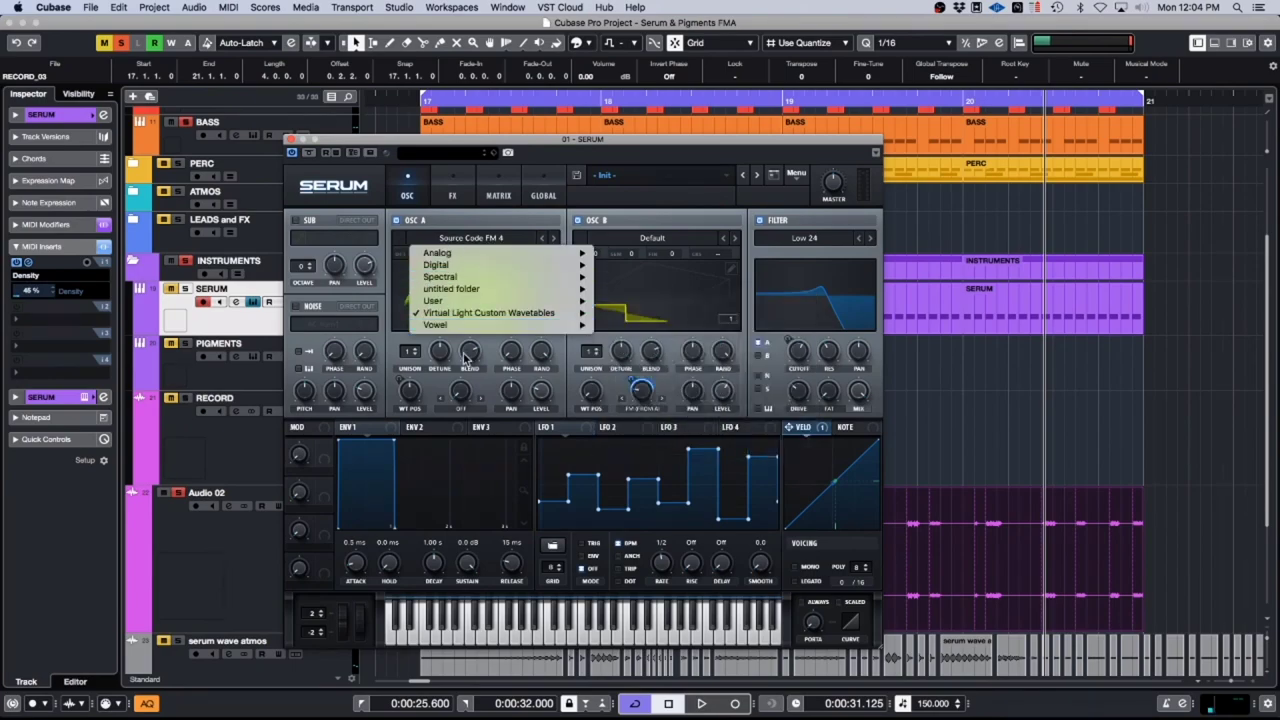
mouse_move(469, 315)
mouse_move(645, 313)
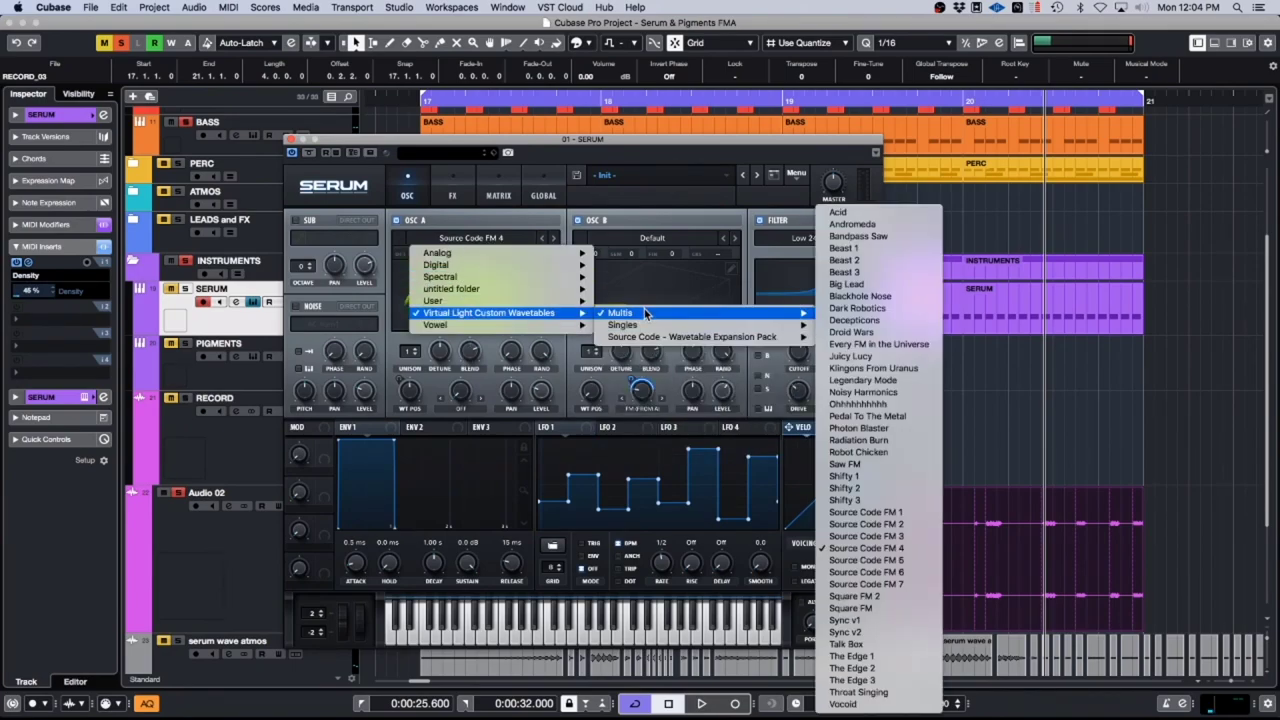
left_click(846, 332)
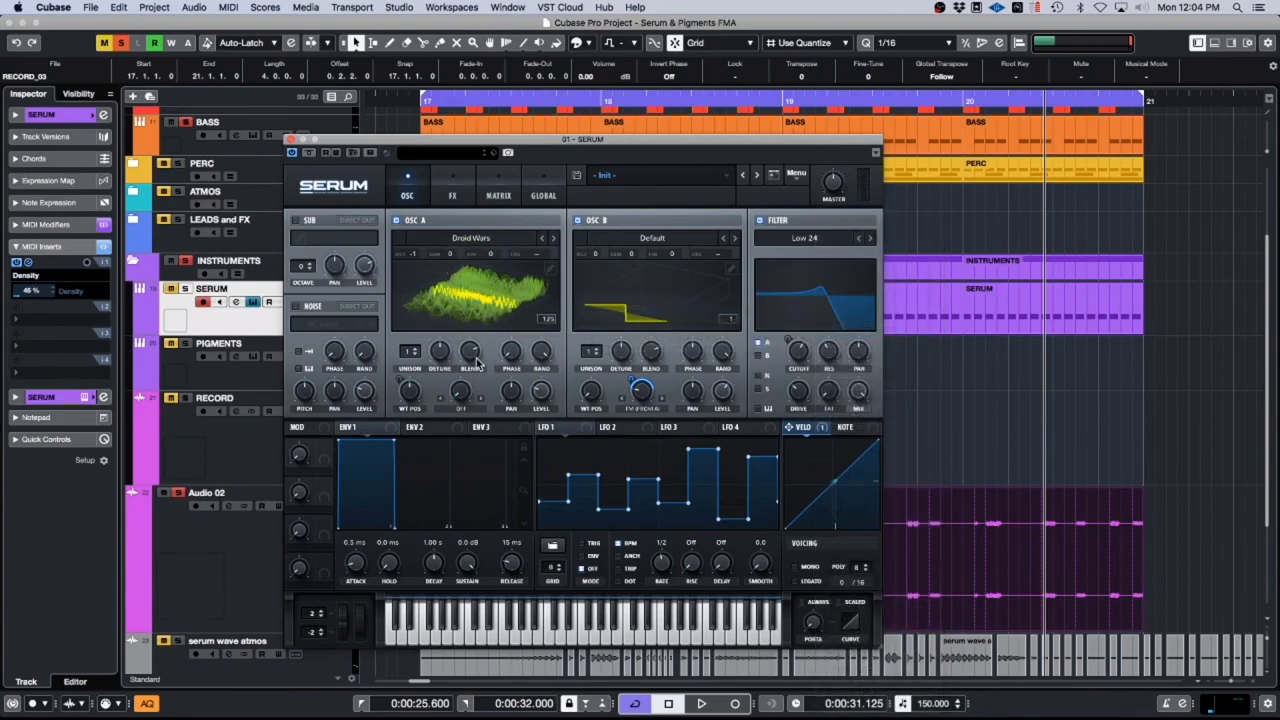
Step: During playback, load the Analog Basic Shapes wavetable into oscillator B and adjust its FM from A amount
key("space")
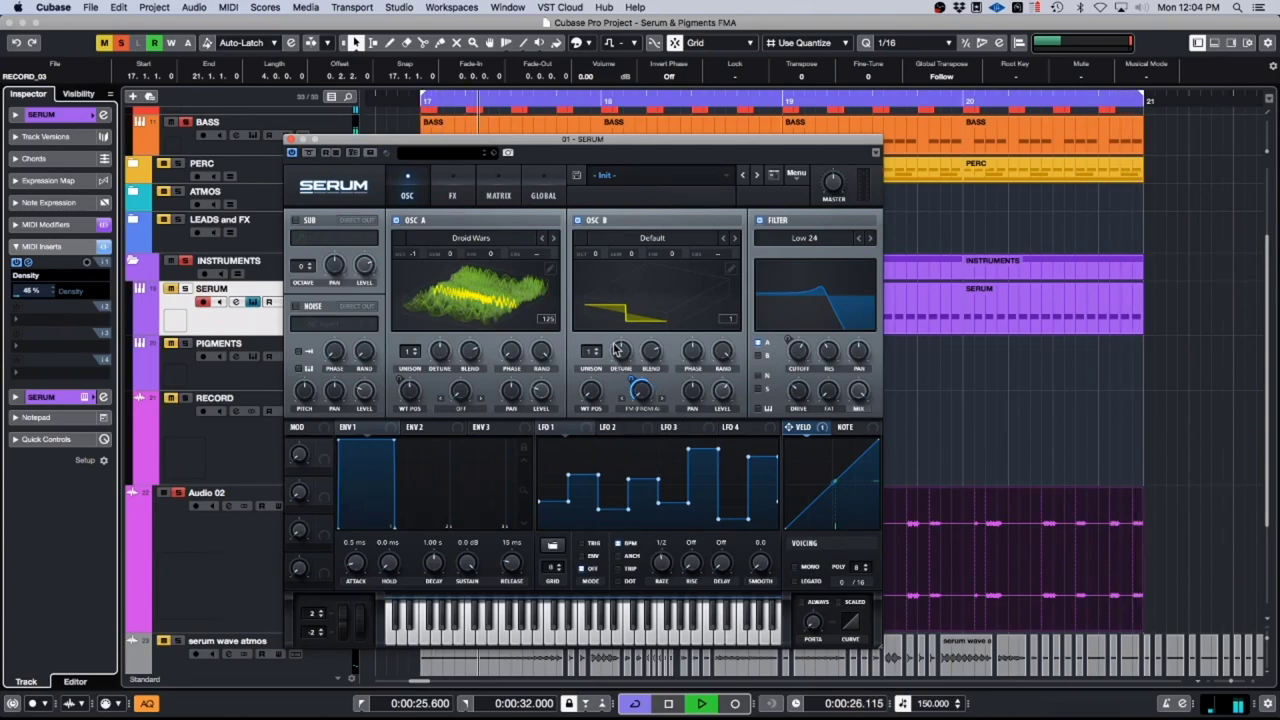
left_click(734, 238)
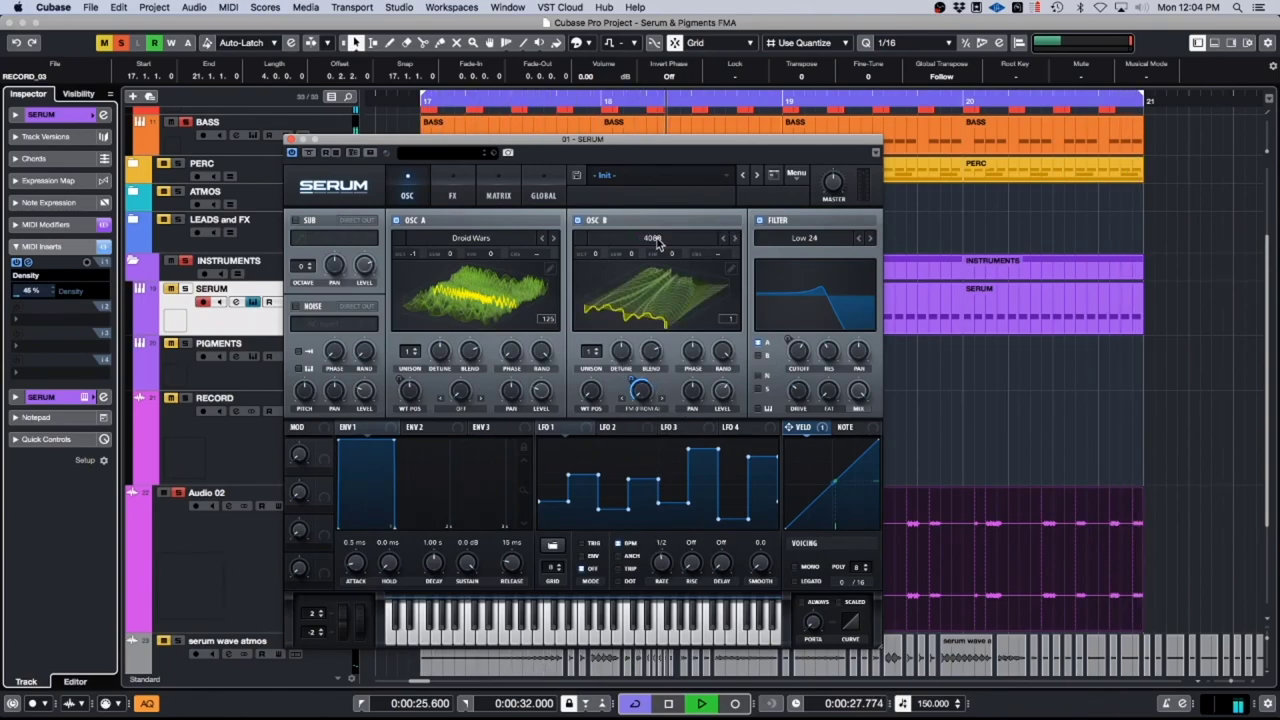
left_click(652, 240)
mouse_move(618, 253)
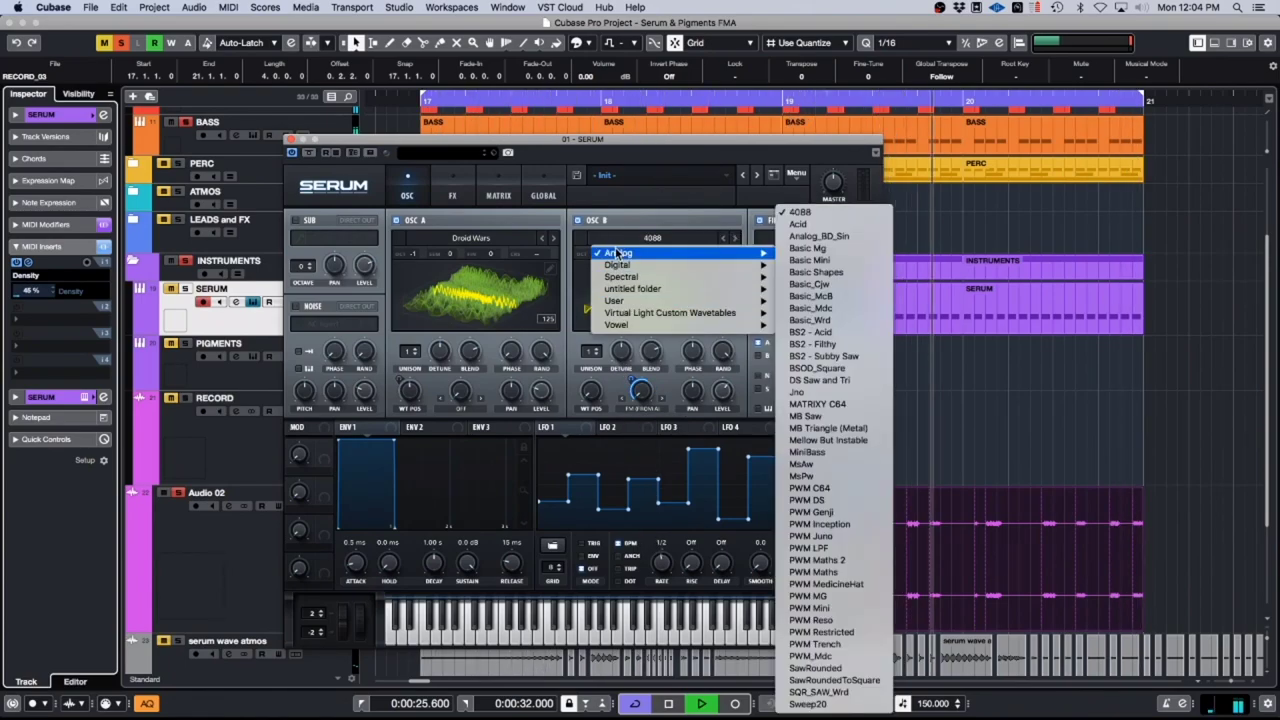
left_click(816, 272)
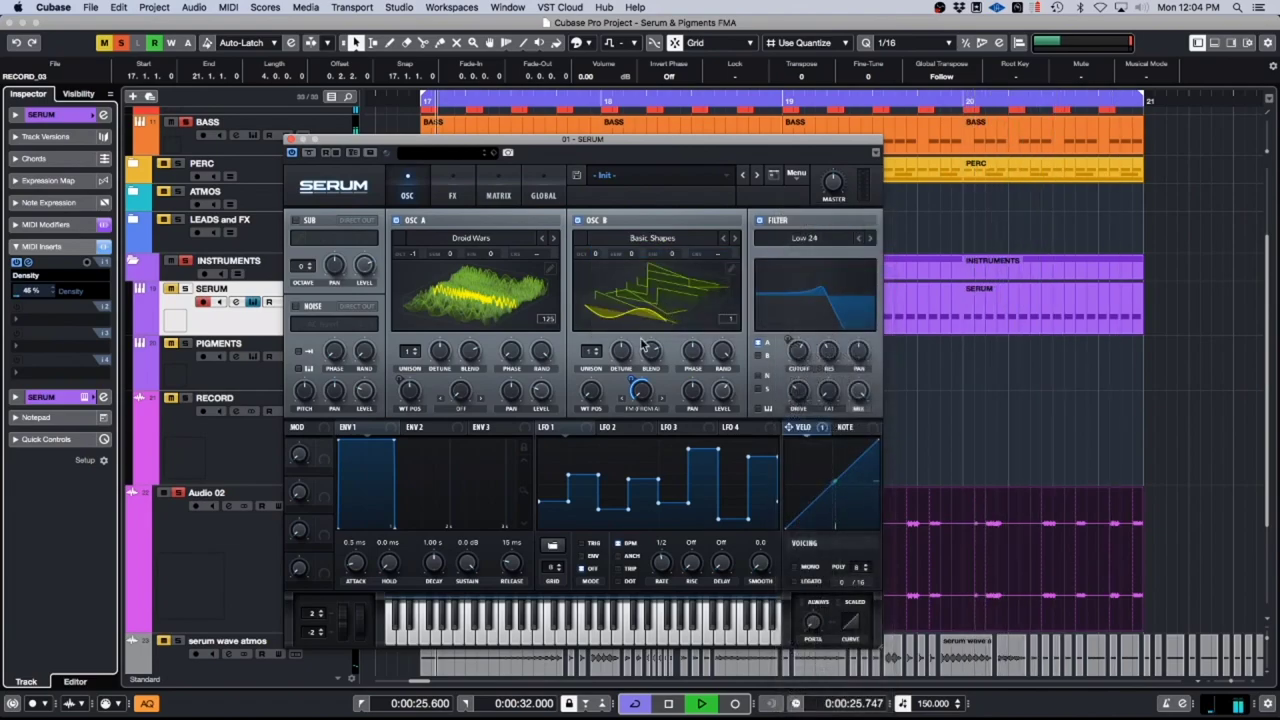
left_click_drag(642, 390, 643, 356)
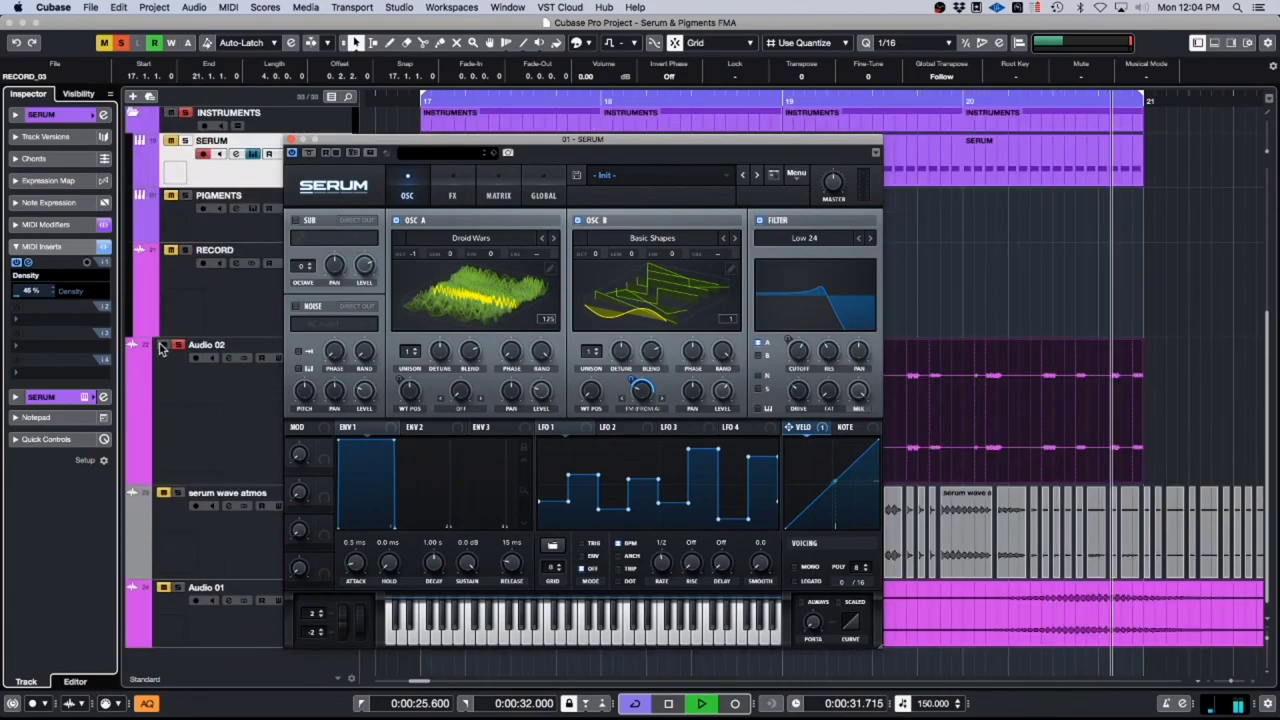
Step: Mute Audio 02, solo the SERUM track, change Serum's filter type to Band 24 and close the instrument
scroll(165, 267, "up", 4)
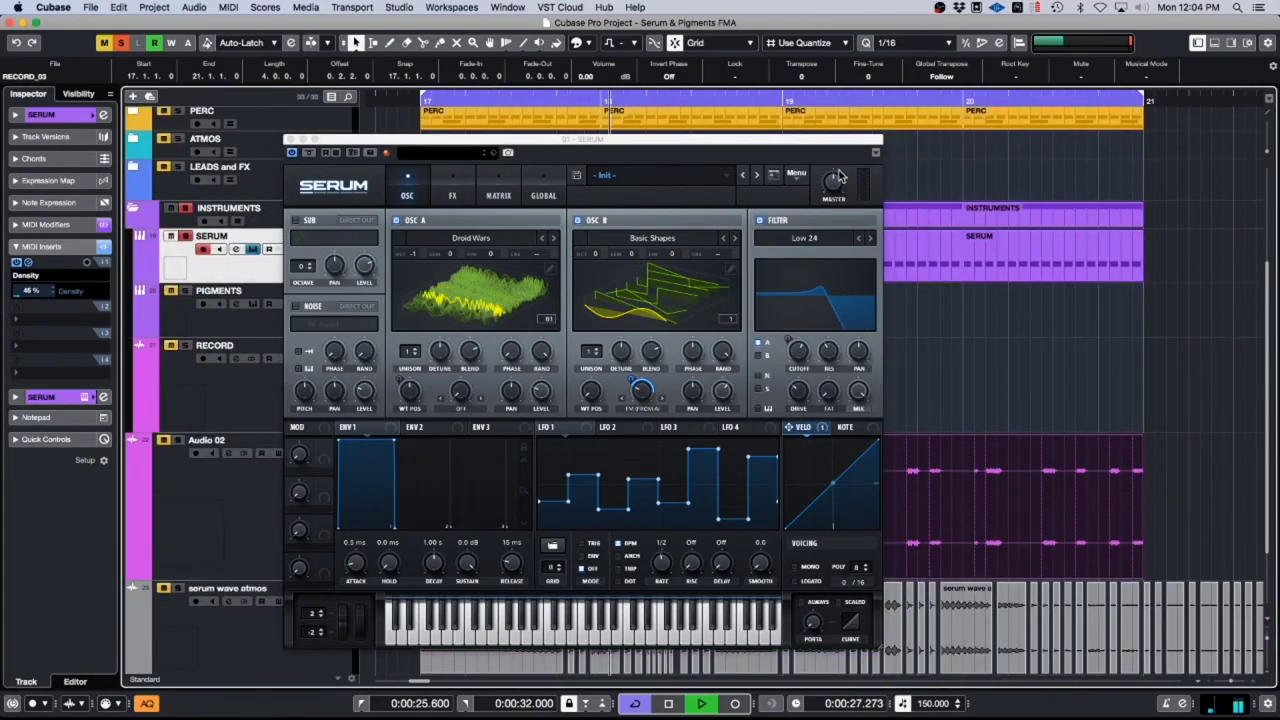
left_click_drag(676, 137, 703, 149)
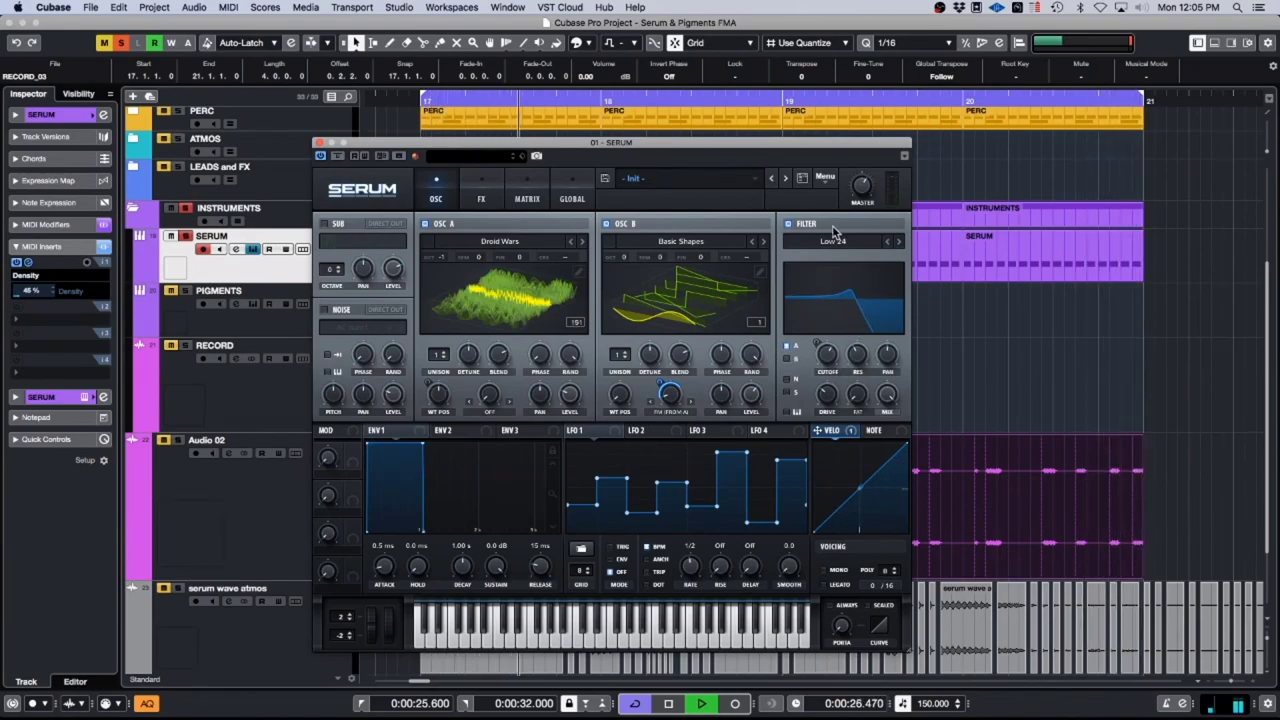
left_click(833, 240)
mouse_move(867, 258)
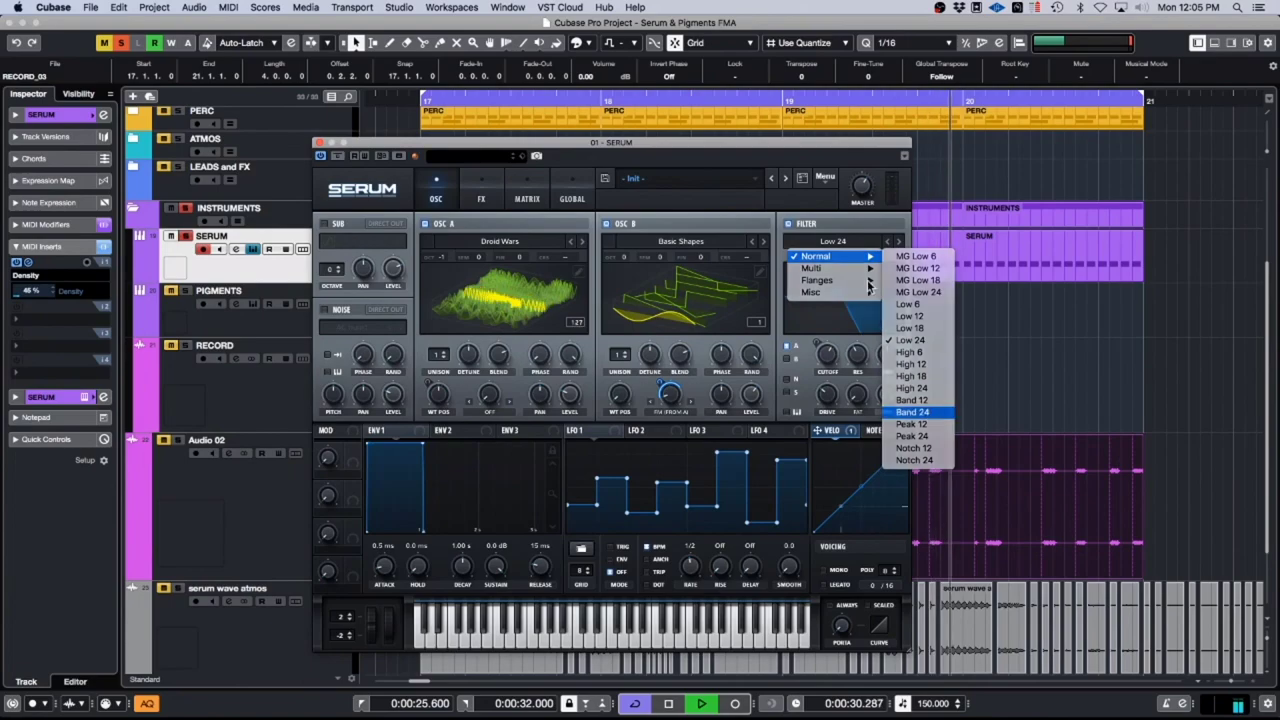
left_click(928, 413)
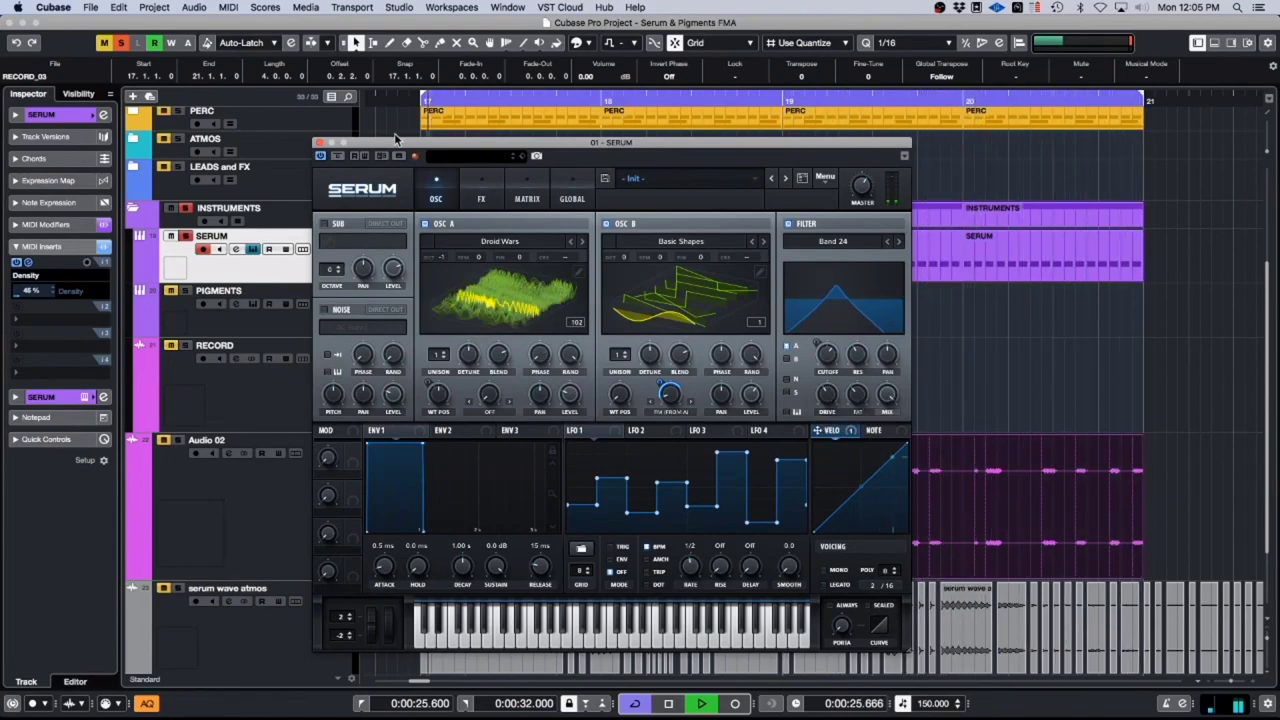
left_click(319, 142)
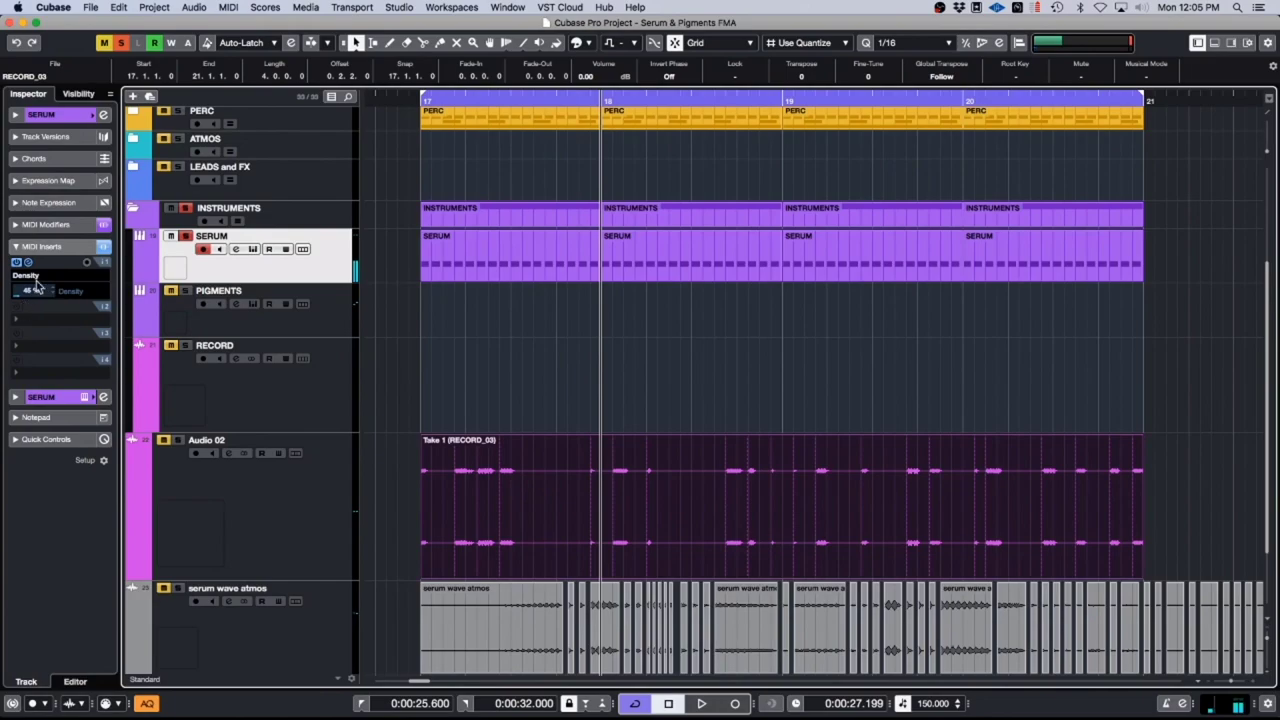
Step: Lower the SERUM track's random Length and Velocity maximums and set its Density to 39 % while auditioning the loop
left_click(53, 226)
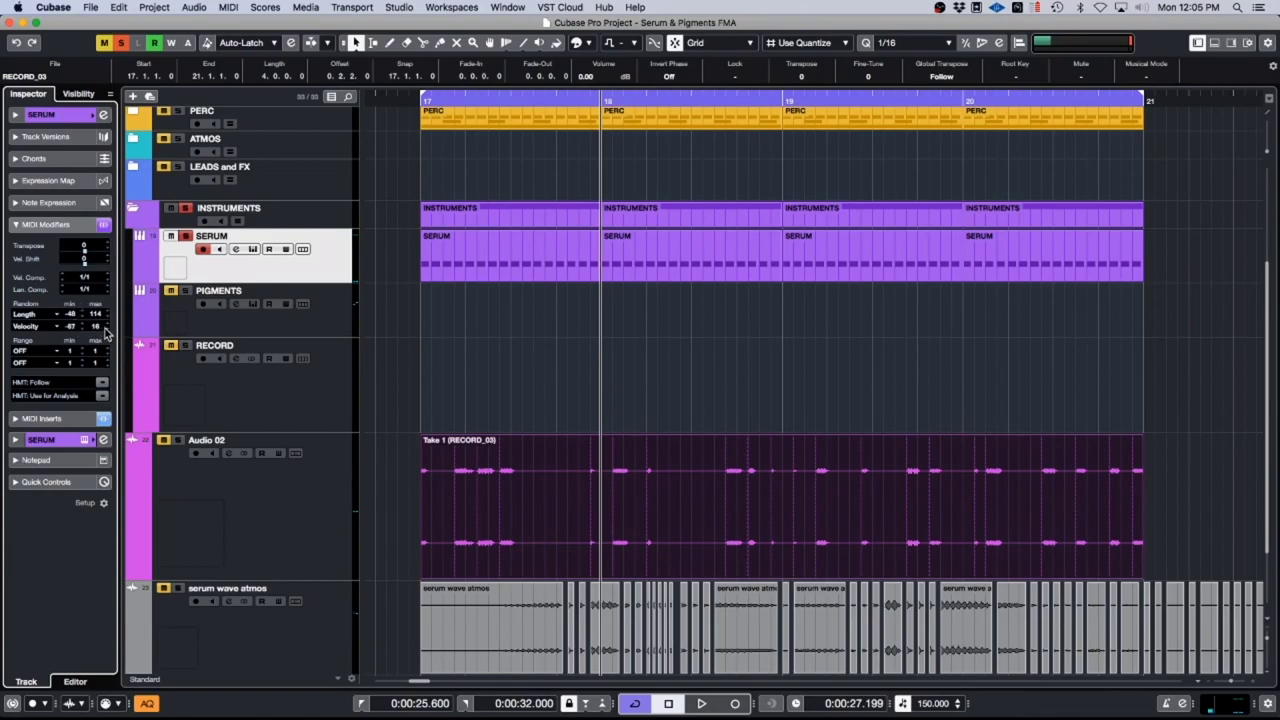
key("space")
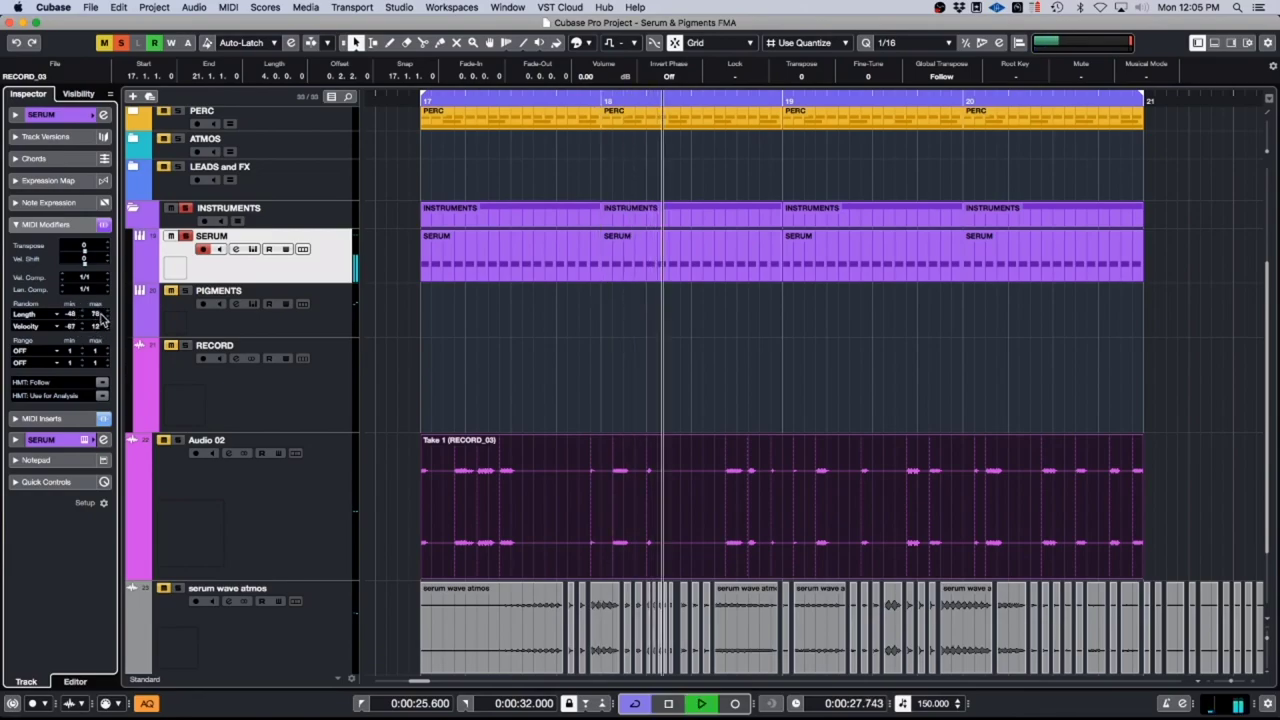
left_click(41, 418)
left_click_drag(22, 290, 22, 289)
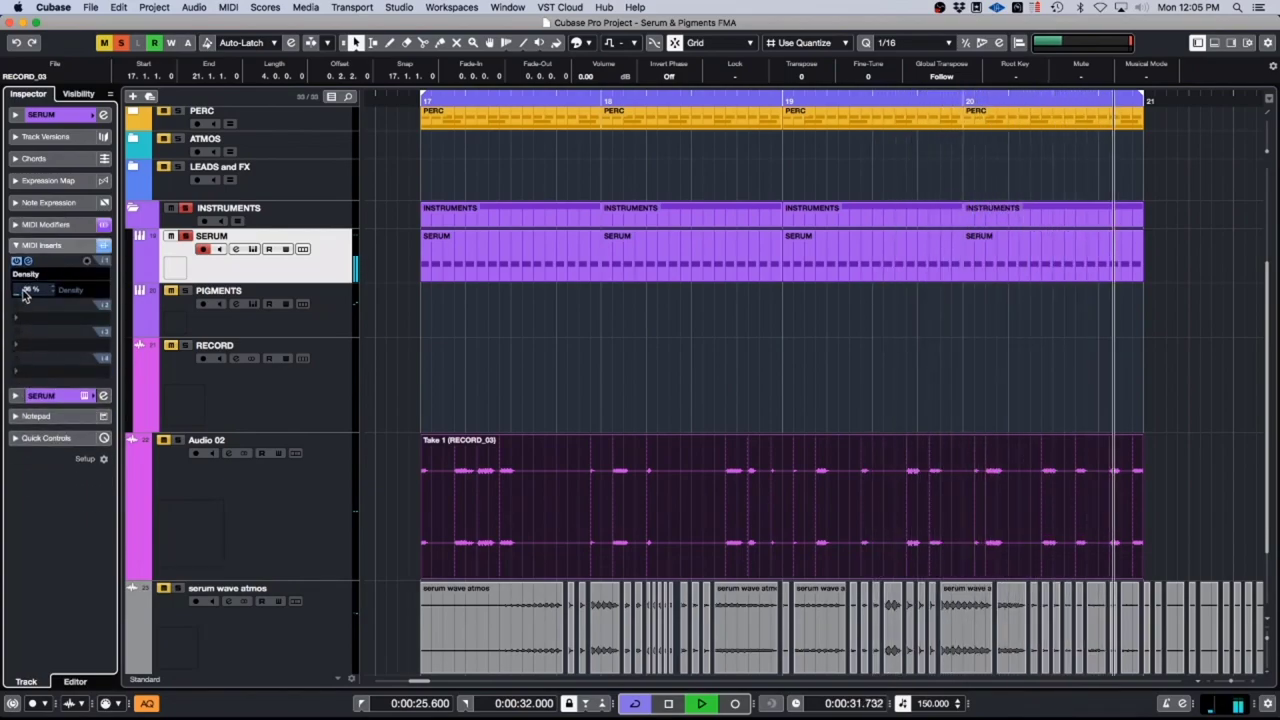
key("space")
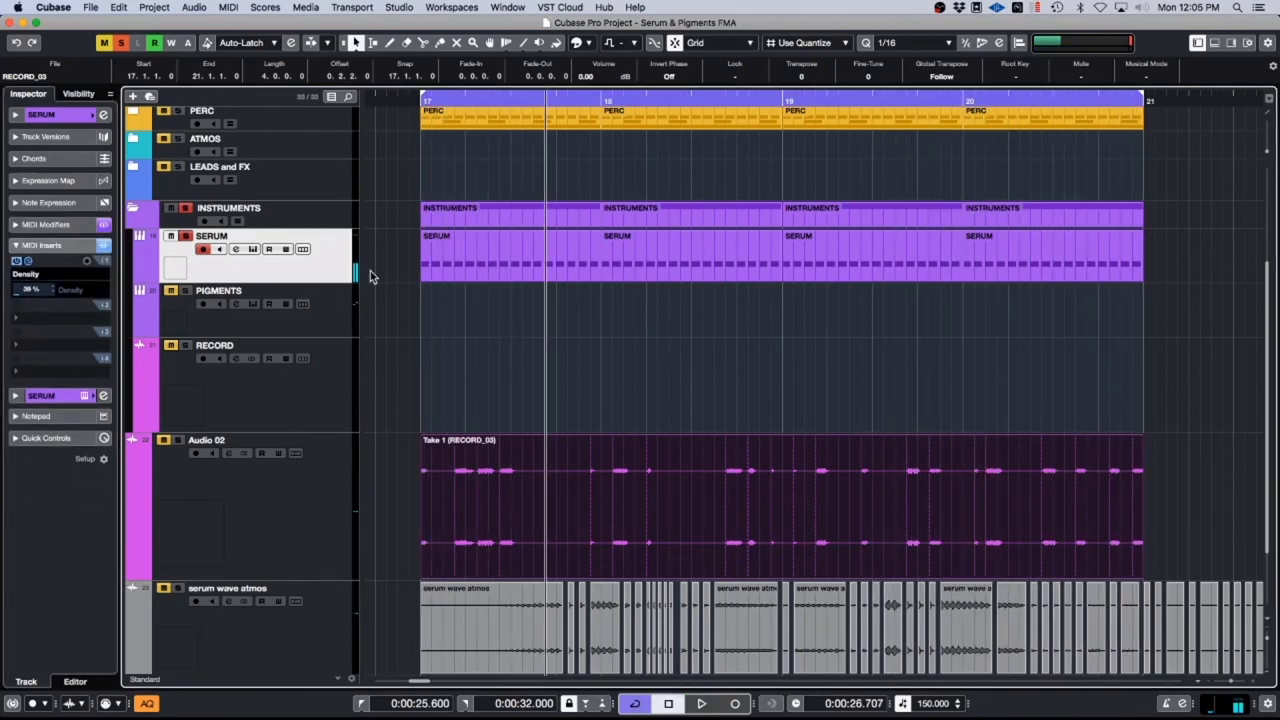
Step: Record a new looped take of the Serum pattern onto the RECORD track and stop the recording
left_click(333, 397)
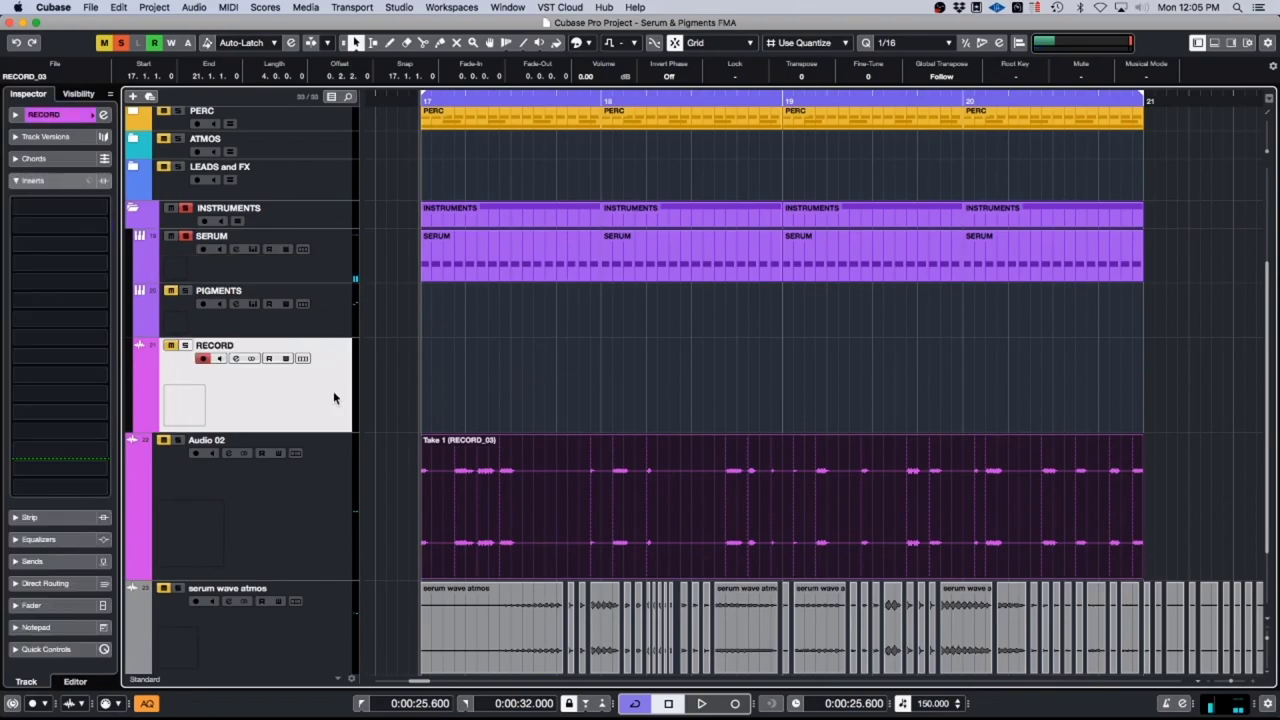
key("KP_Multiply")
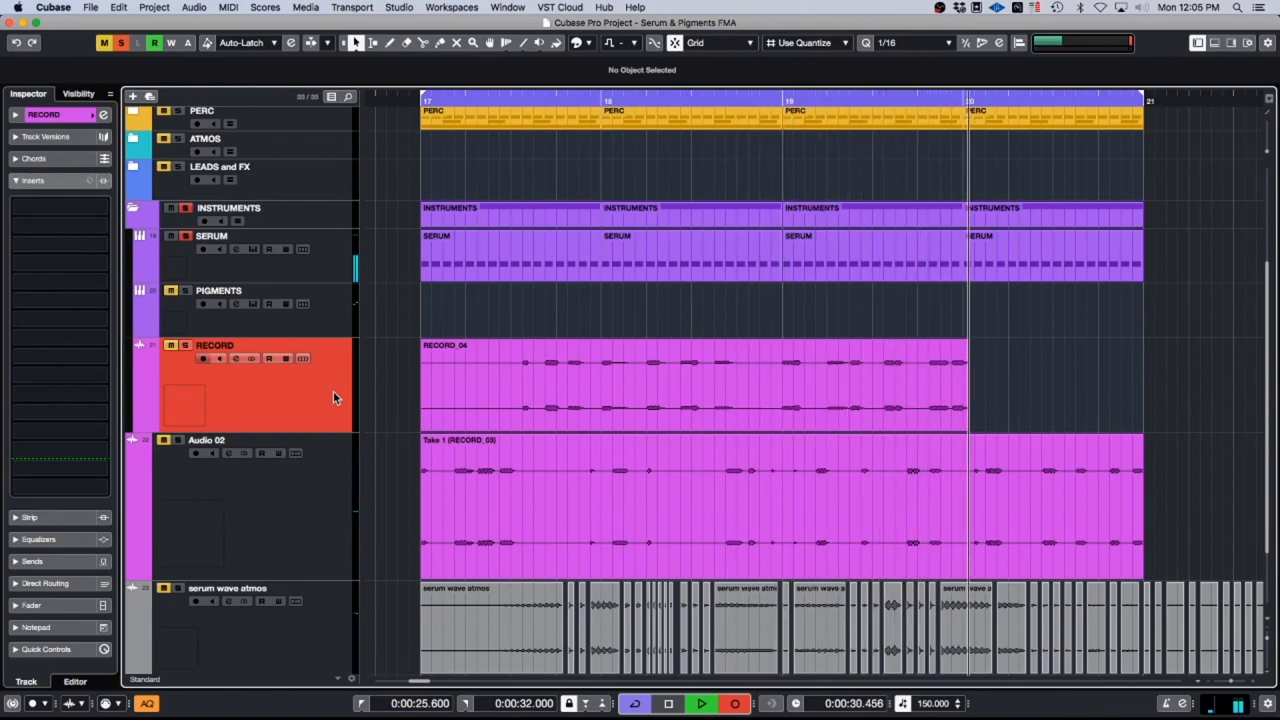
key("space")
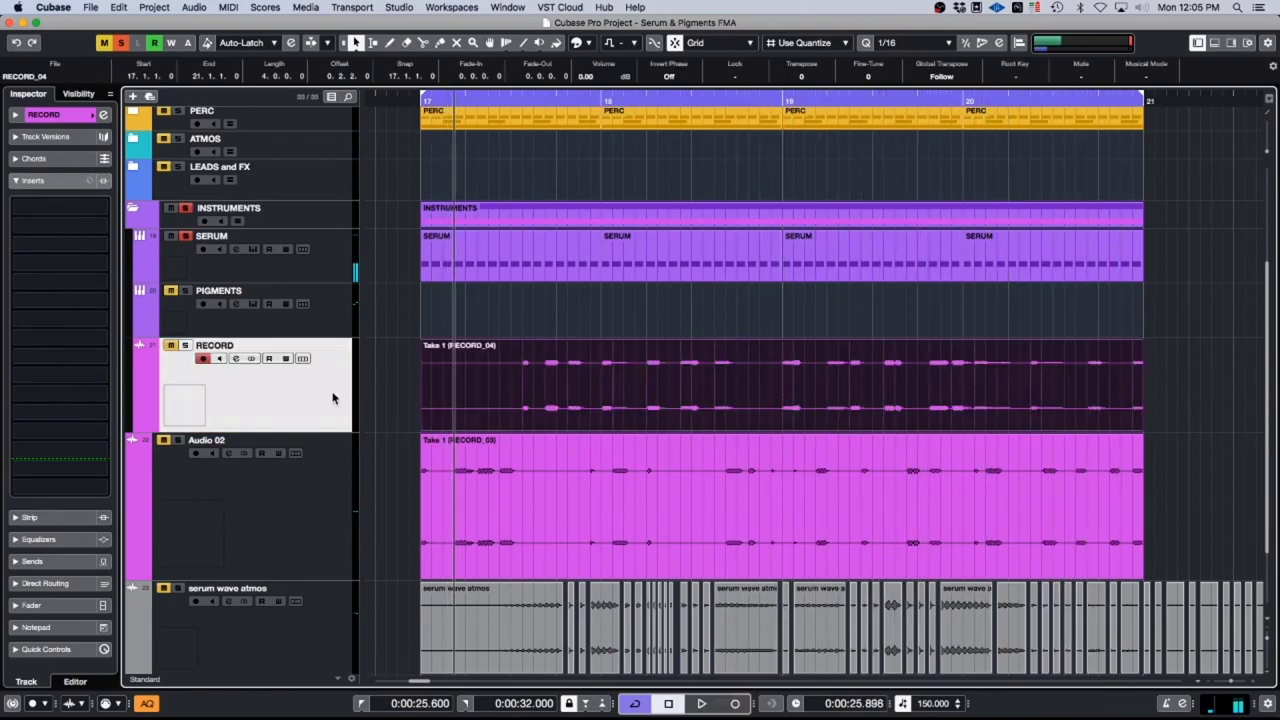
Step: Select the newly recorded take at bar 17 and remove it from the RECORD track
scroll(470, 390, "down", 3)
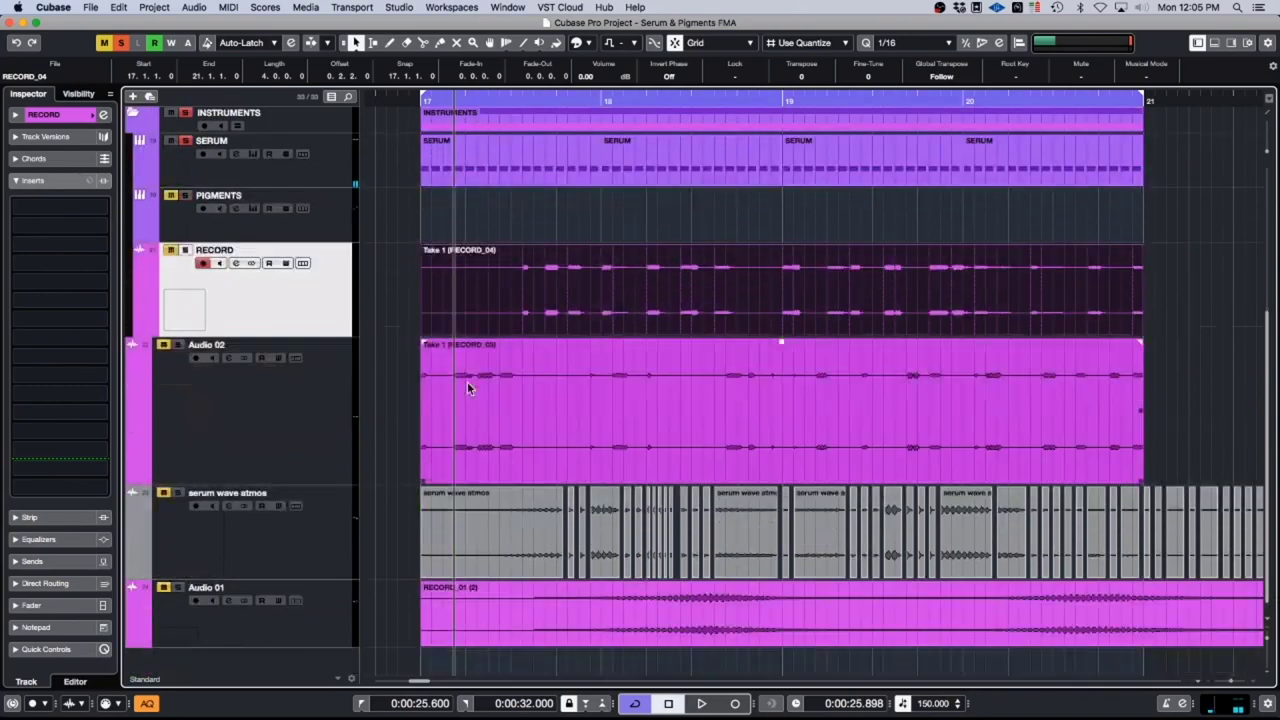
left_click(462, 255)
key("Delete")
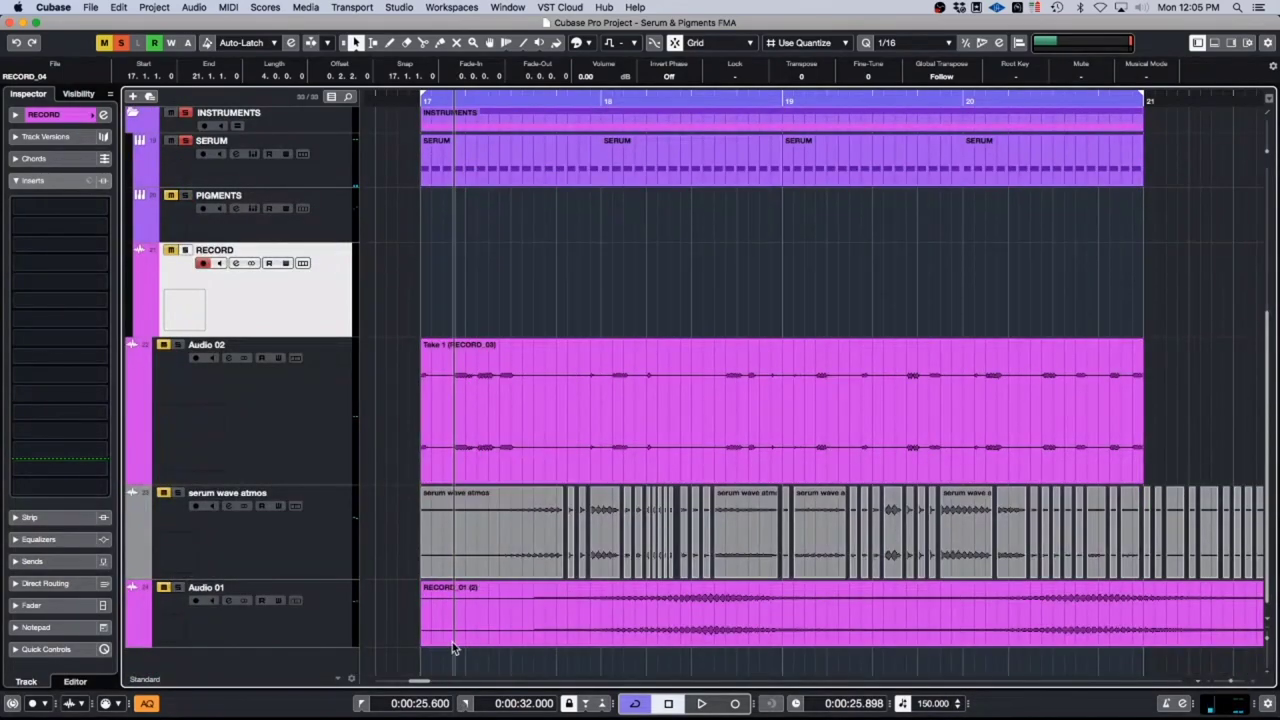
Step: Move the take from bar 17 onto a new audio track named serum 1 and rename the Audio 02 track as serum 2
left_click_drag(253, 678, 288, 418)
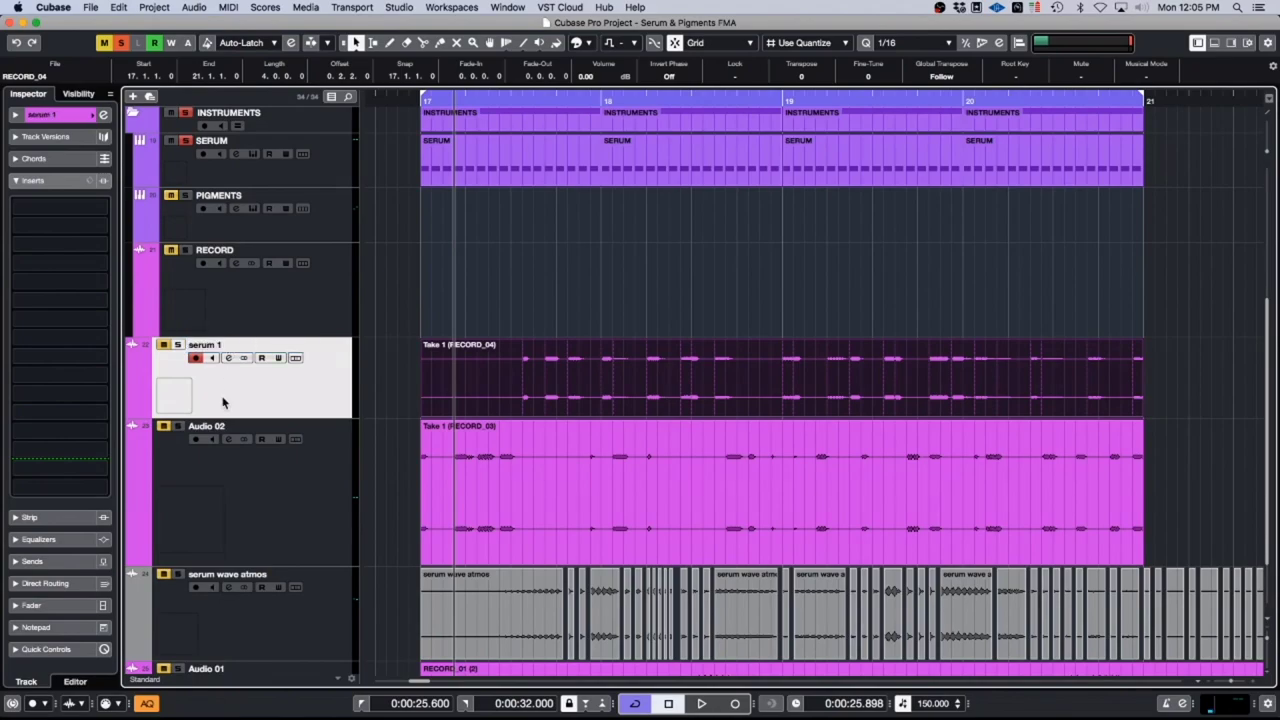
double_click(212, 427)
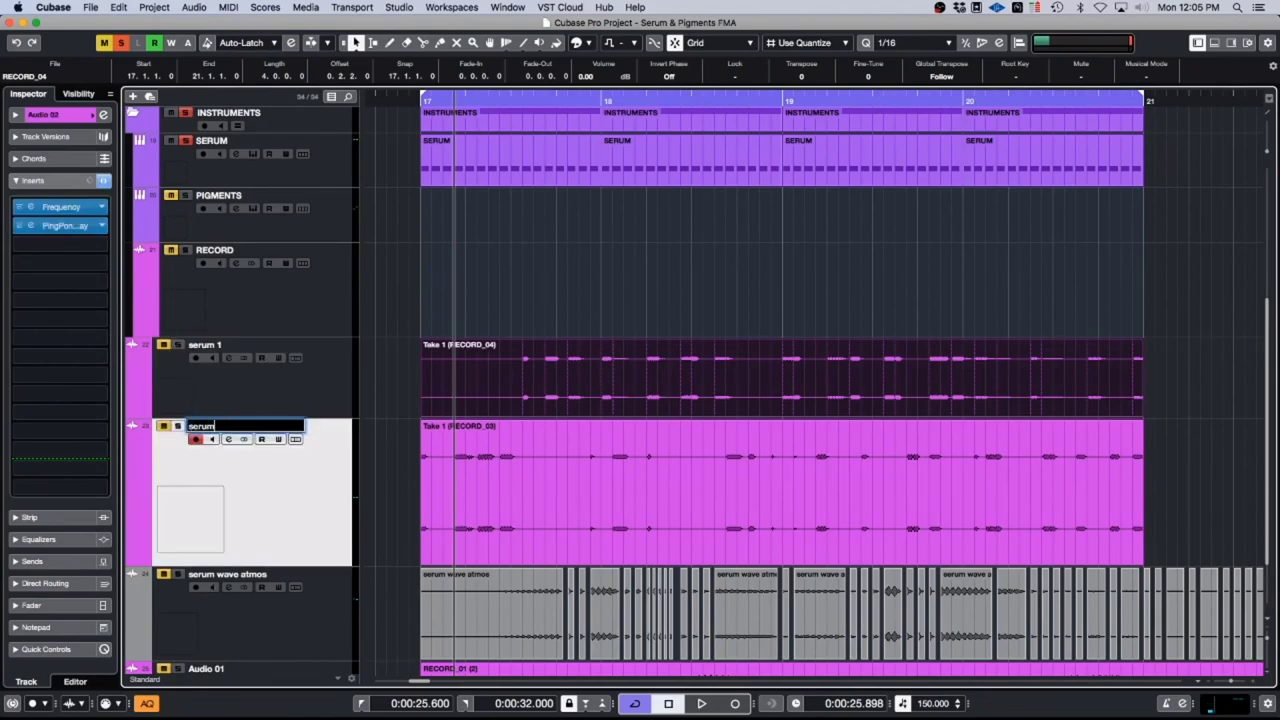
left_click(606, 460)
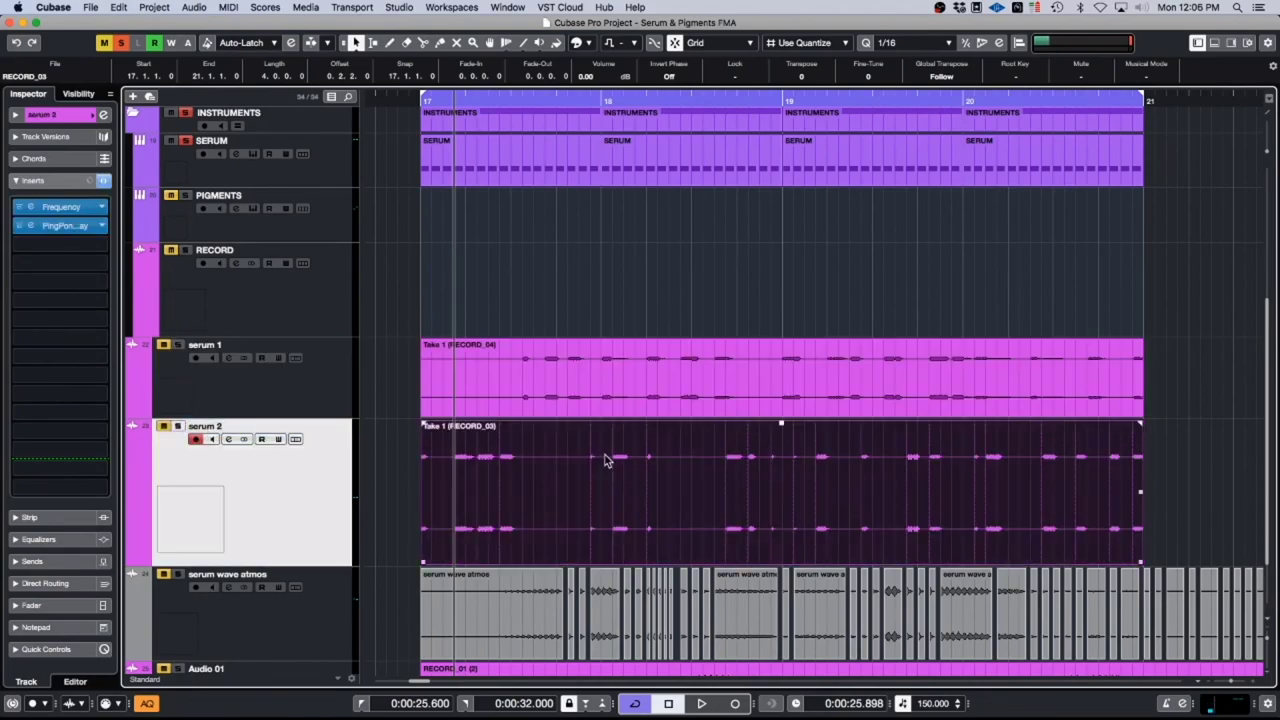
Step: Split the serum 2 take at 17.1.3 and delete its opening slice from bar 17
left_click(446, 498, "alt")
left_click(433, 503)
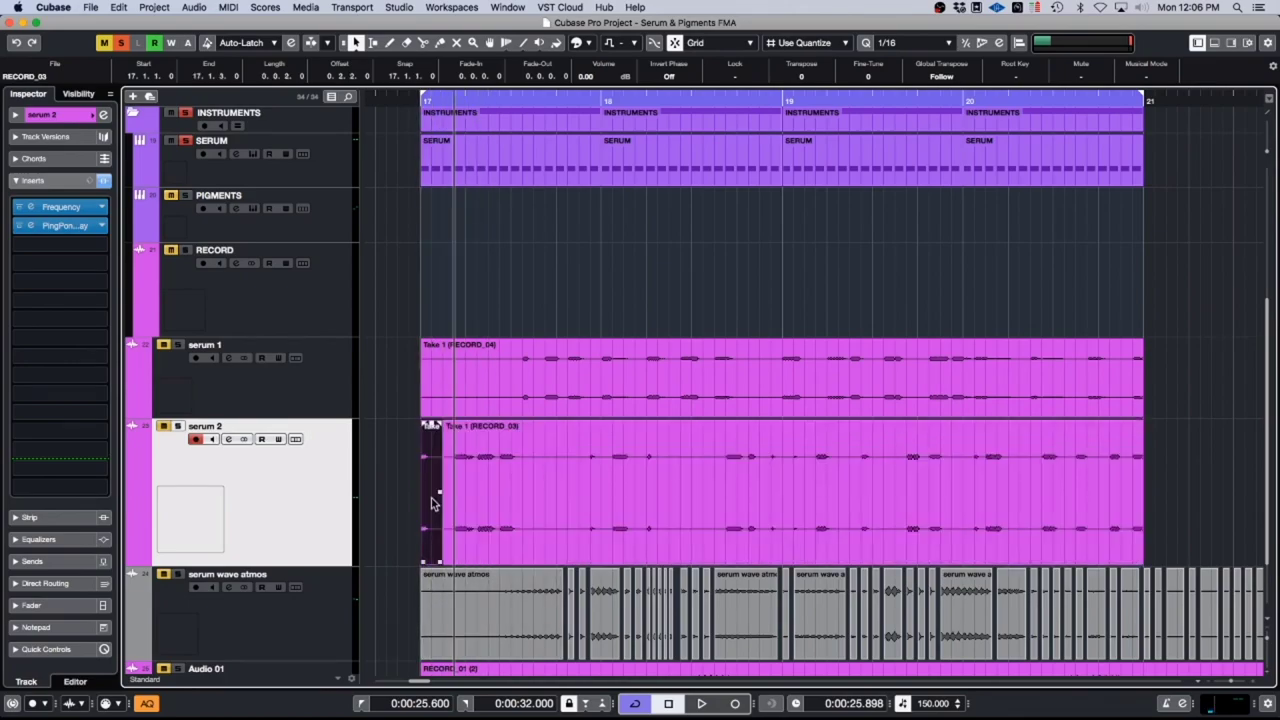
key("Delete")
Step: Insert the Frequency EQ in the second insert slot of the serum 1 track
left_click(185, 343)
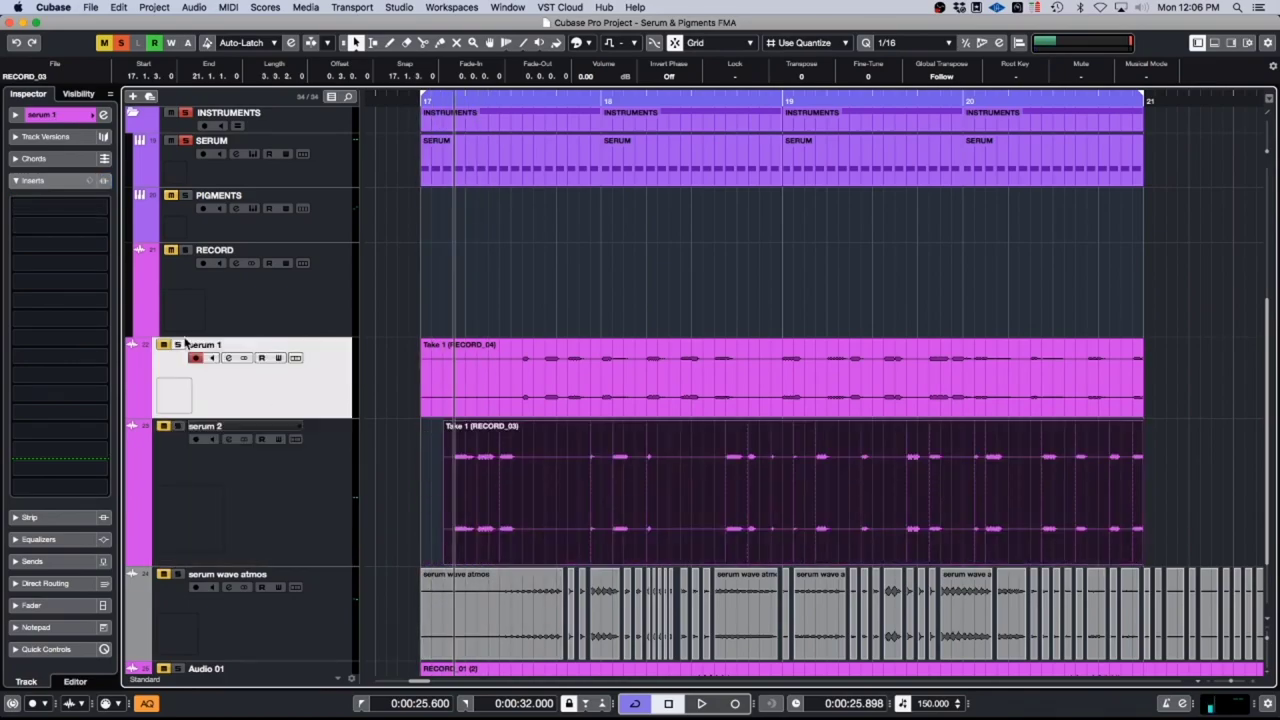
left_click(41, 238)
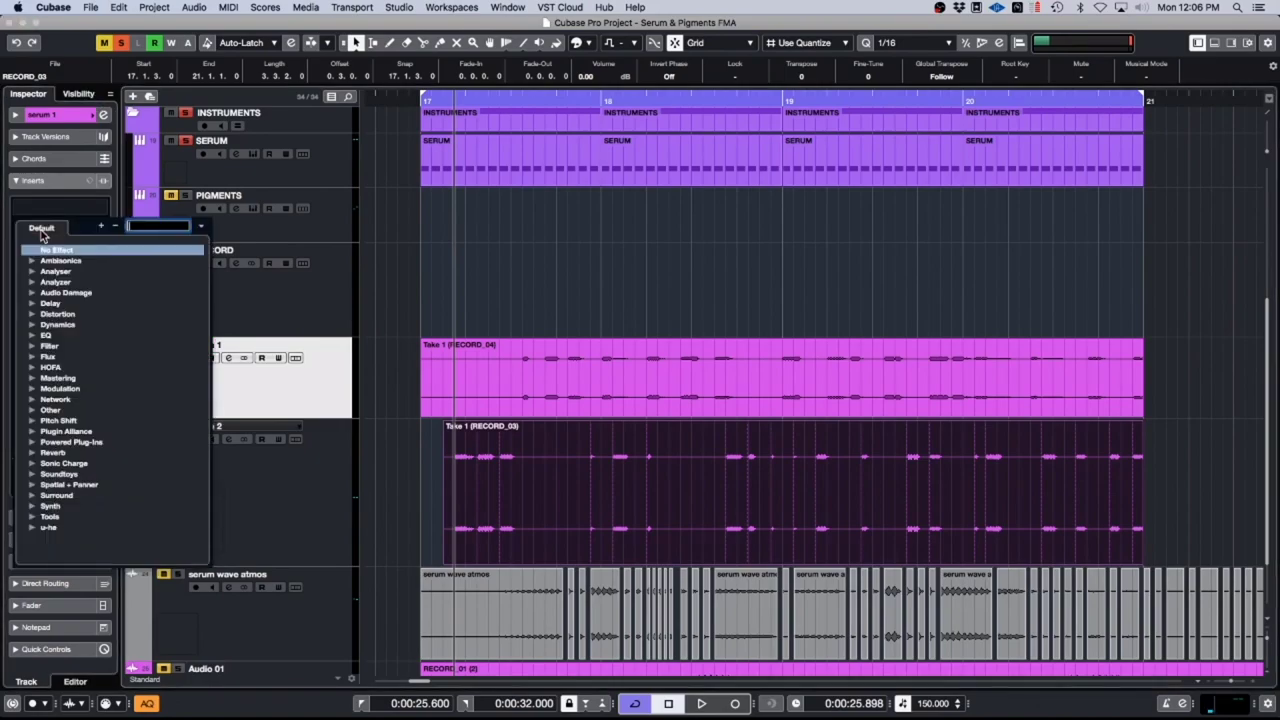
type("fre")
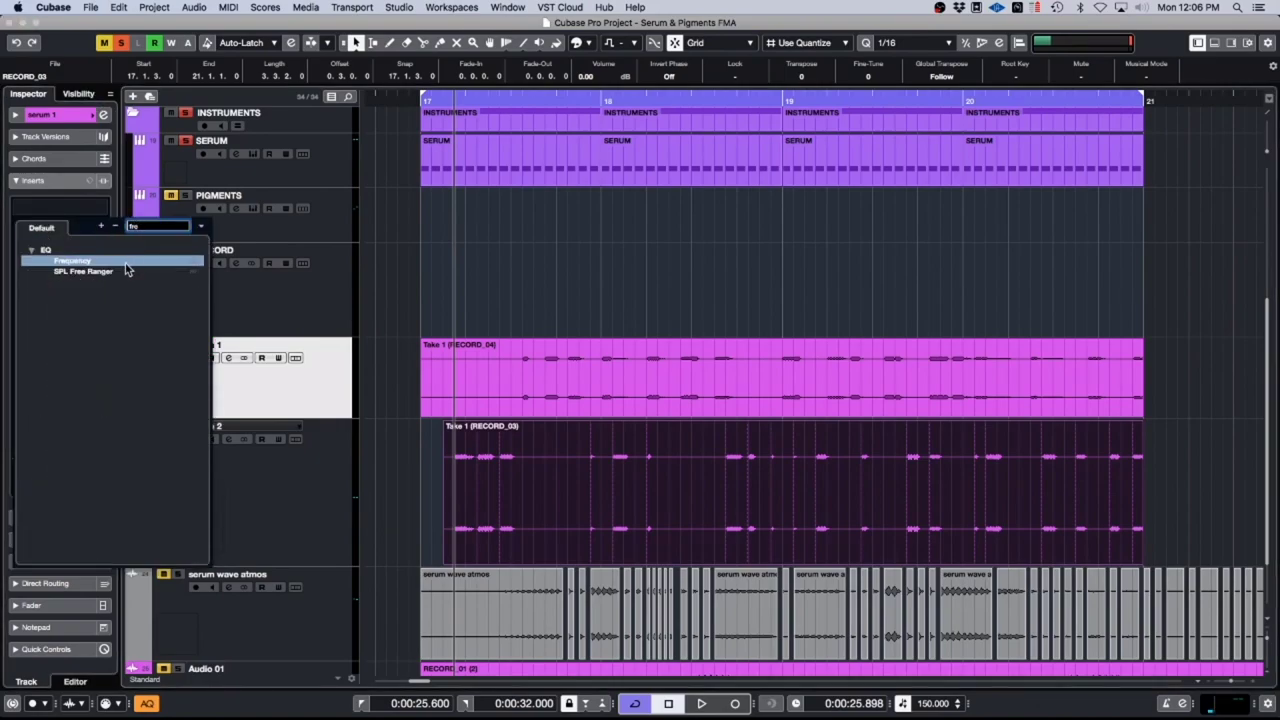
key("Return")
Step: Add H-Delay Stereo in serum 1's fourth insert slot and close both plug-in windows
left_click(66, 264)
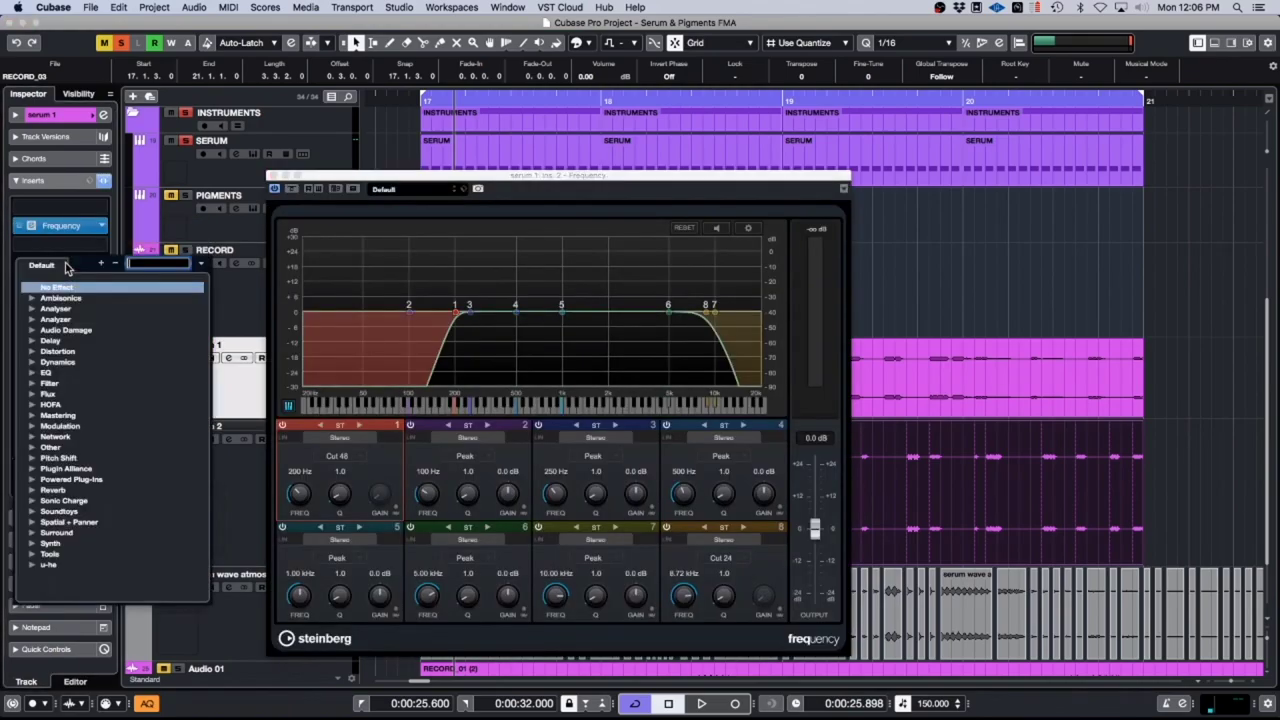
type("h")
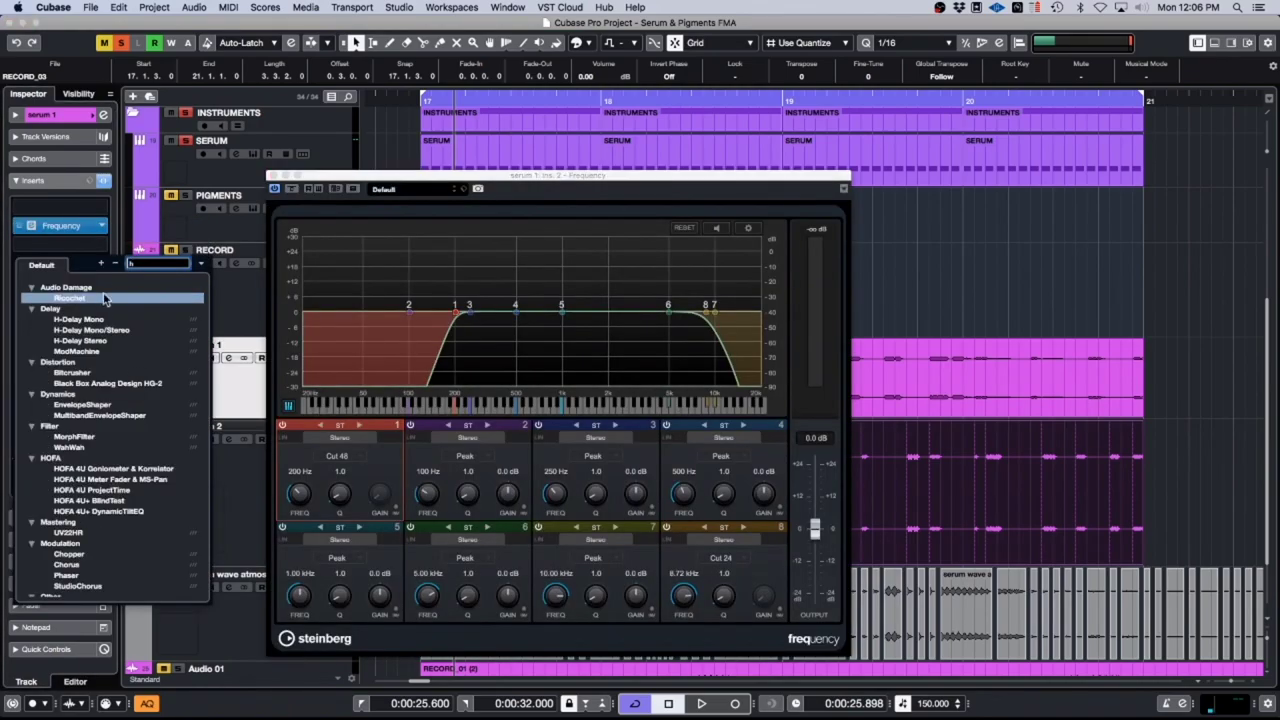
left_click(95, 341)
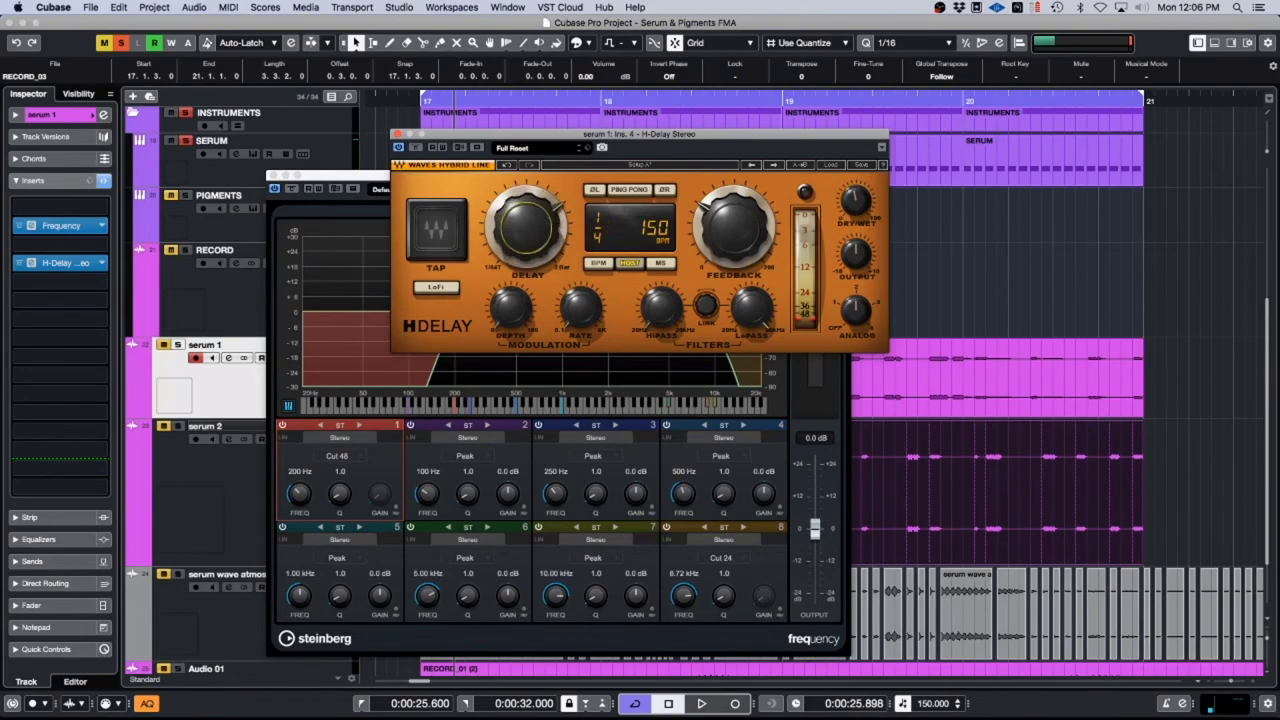
left_click(397, 133)
left_click_drag(350, 175, 349, 188)
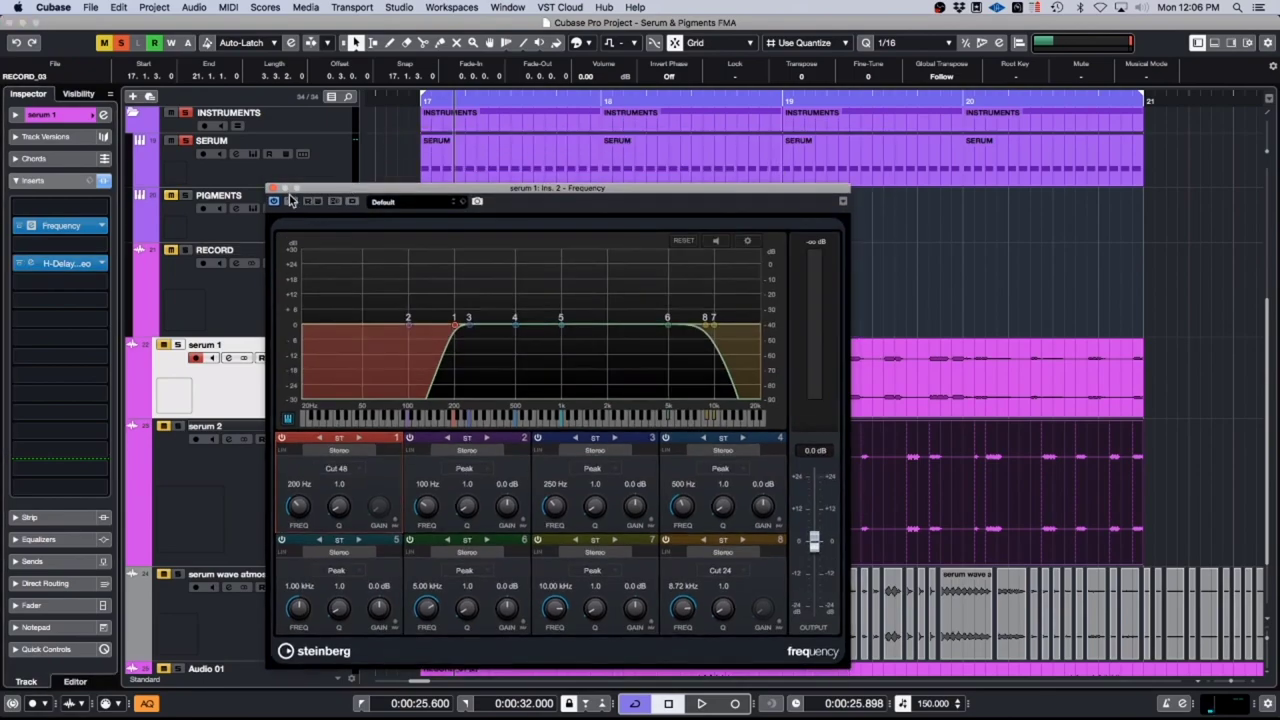
left_click(275, 189)
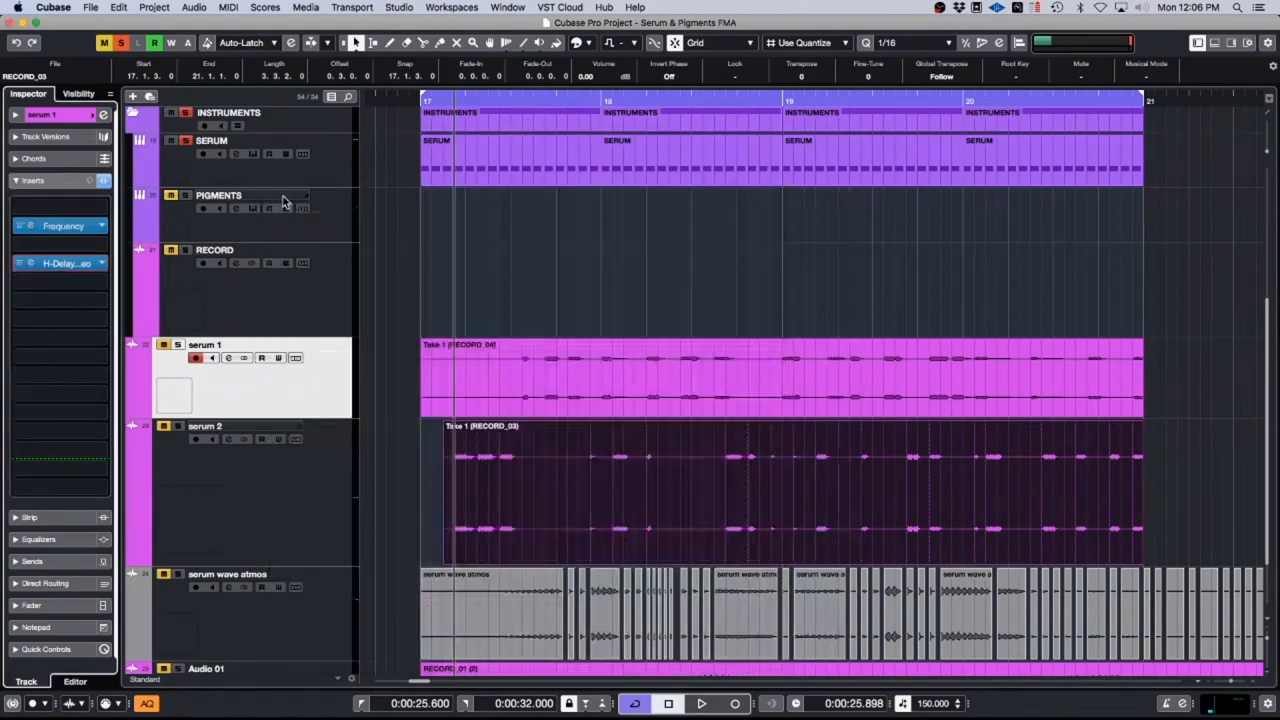
Step: Audition serum 1 soloed while setting H-Delay to a dotted 1/4 delay and adjusting its high-pass and low-pass filters
left_click(178, 345)
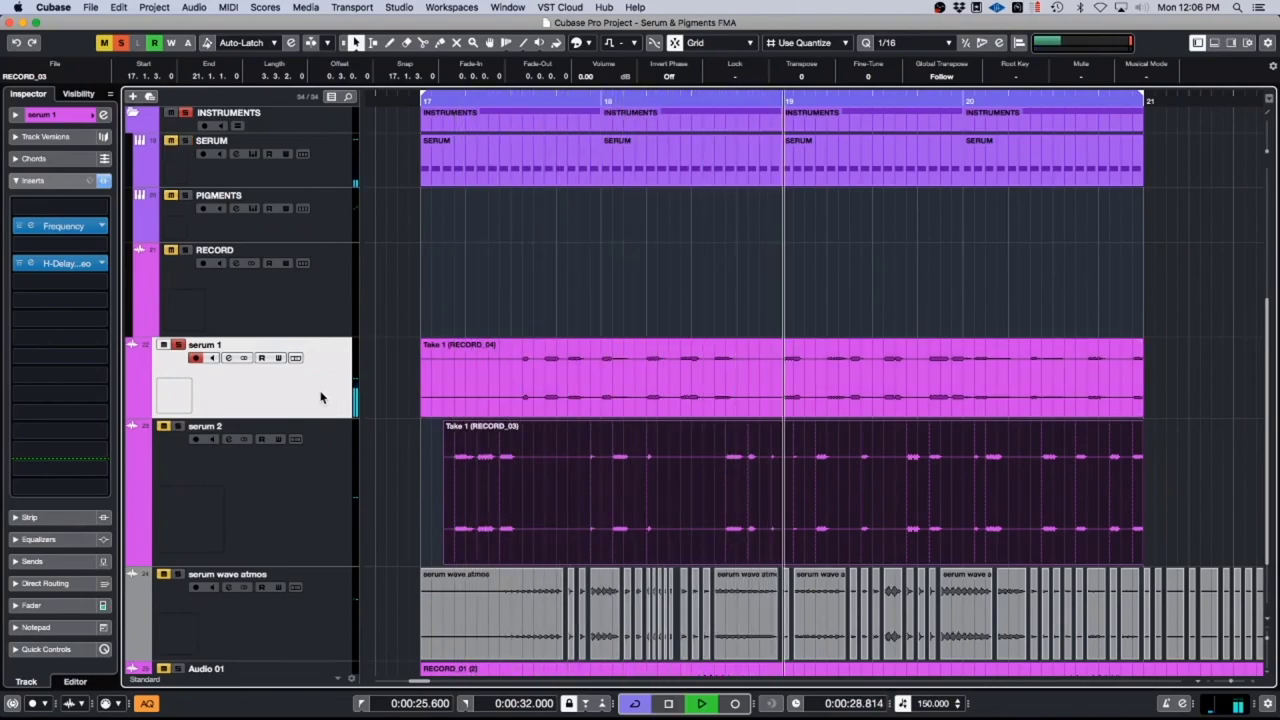
left_click(68, 261)
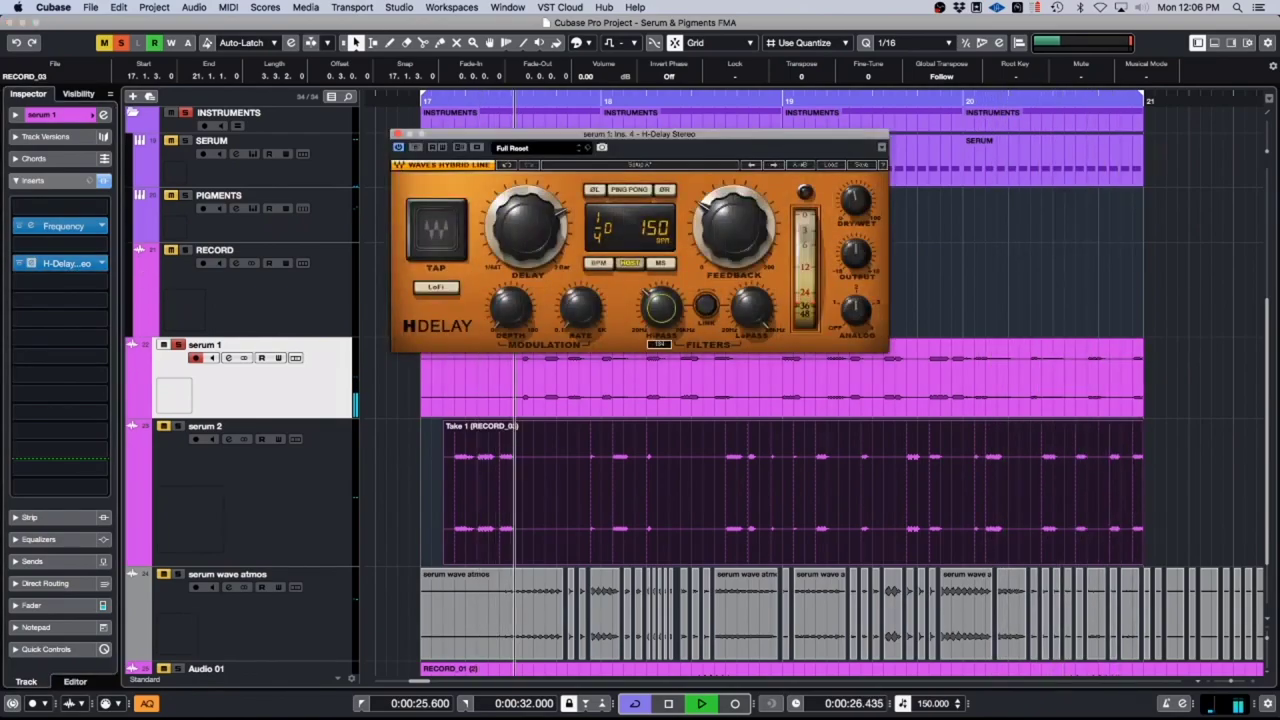
left_click_drag(752, 310, 752, 340)
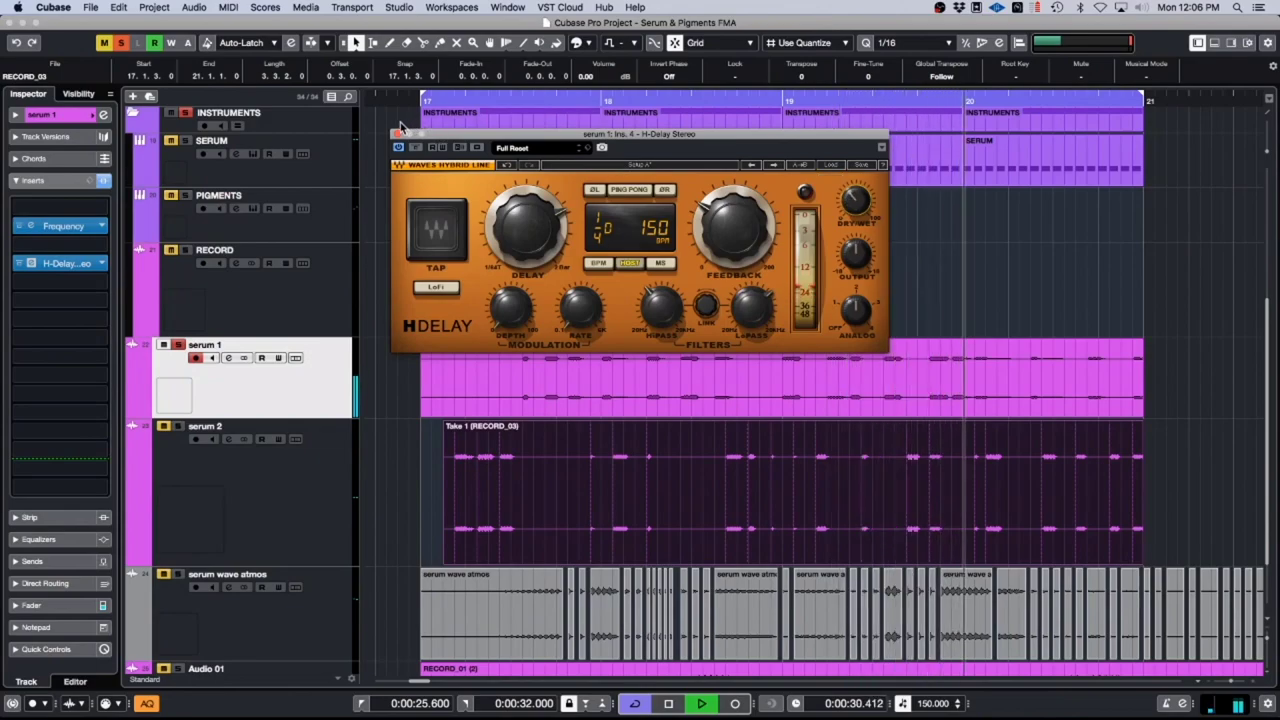
left_click(397, 133)
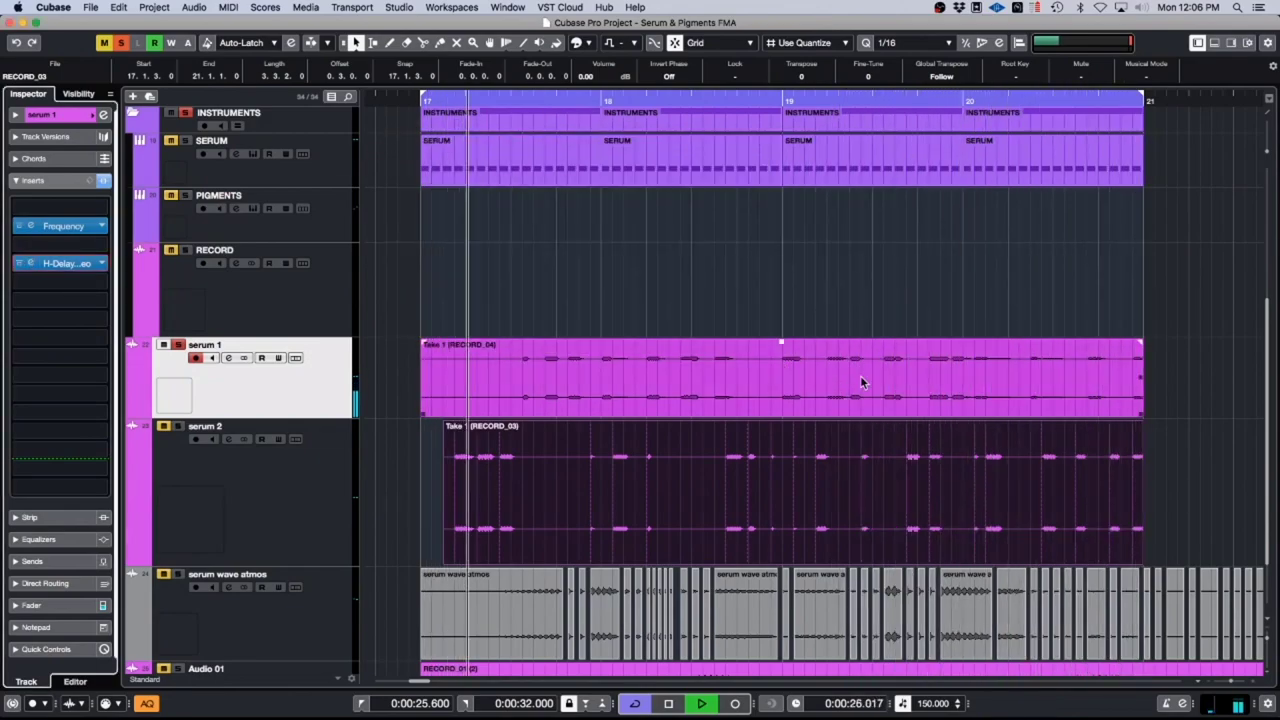
key("space")
Step: Make the serum 1 track taller and cut out the slice from 18.2.1 to 18.2.2 on serum 2
left_click(474, 472)
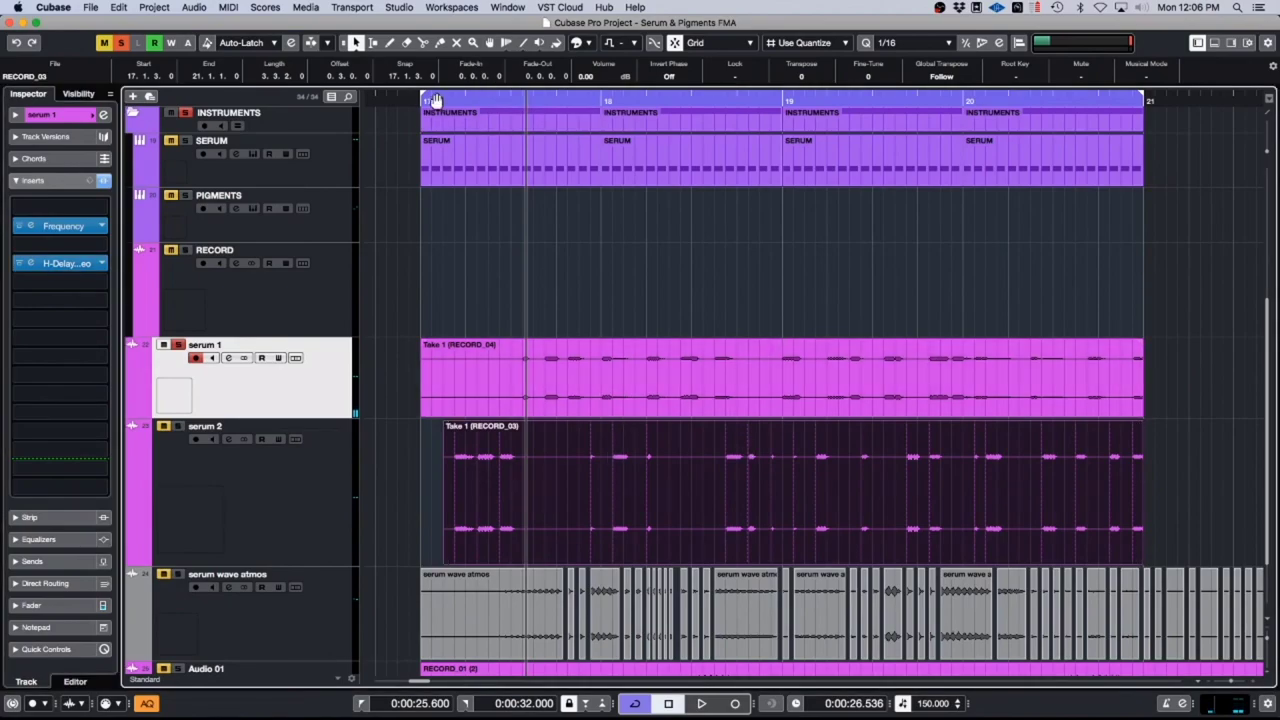
scroll(430, 320, "down", 3)
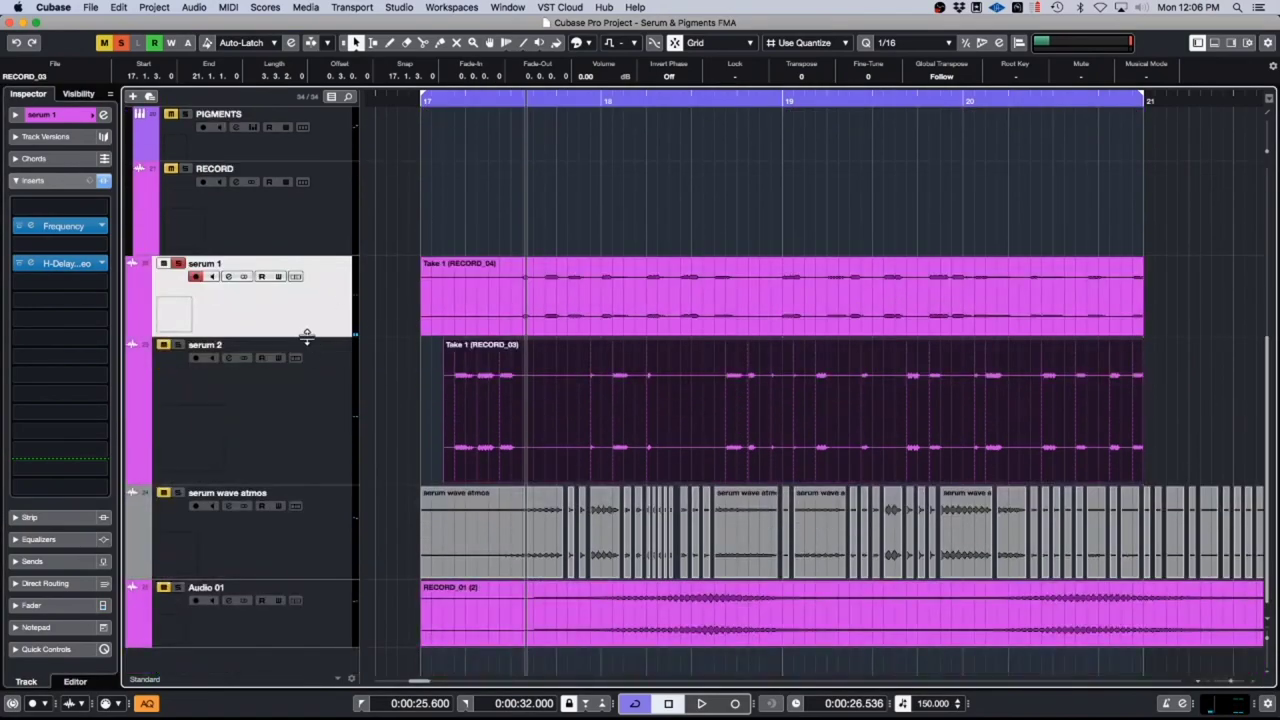
left_click_drag(306, 335, 310, 364)
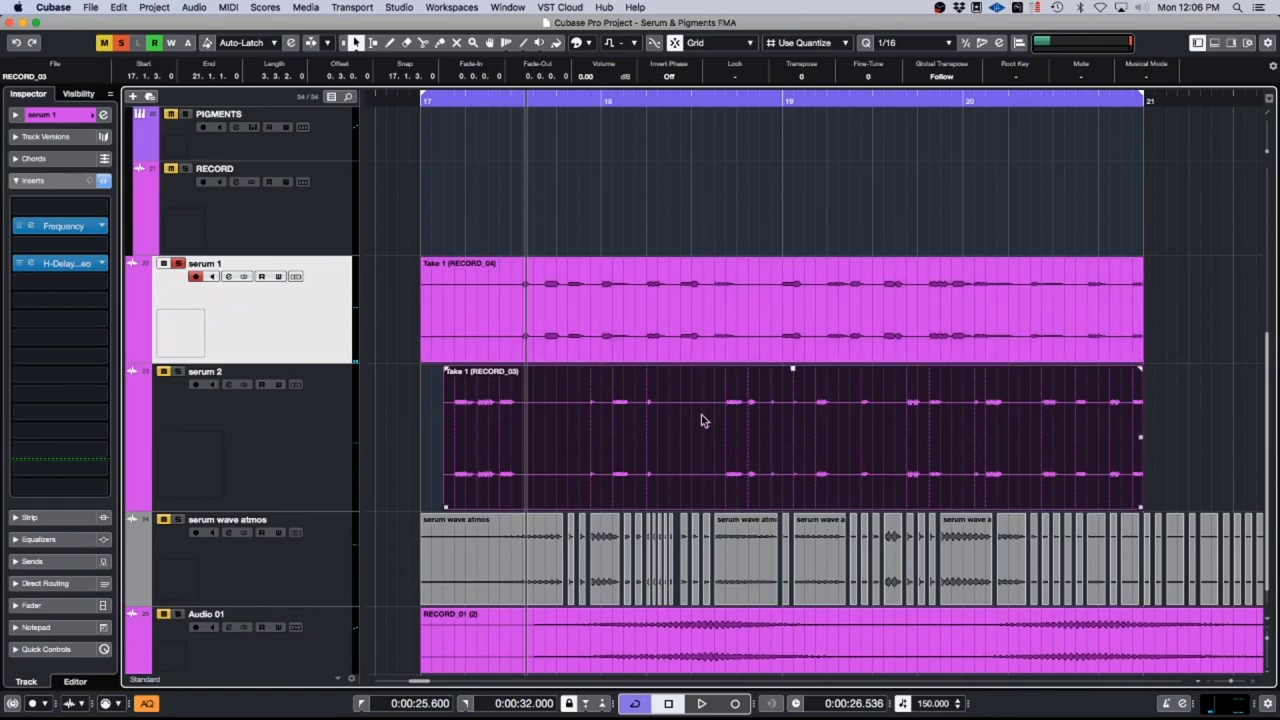
left_click(658, 421, "alt")
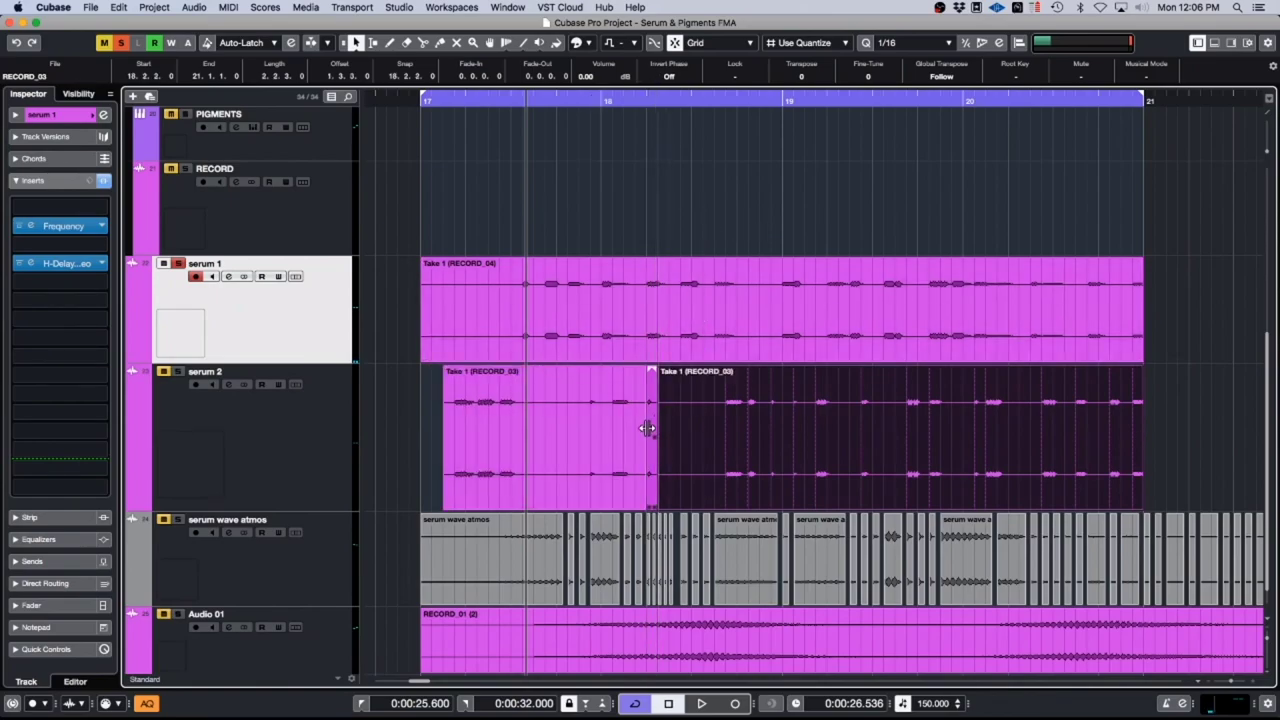
left_click(651, 441)
key("Delete")
Step: Split the takes on both serum tracks at 19.4.2 and 19.4.4 and delete the slice between them on serum 1
left_click(750, 413)
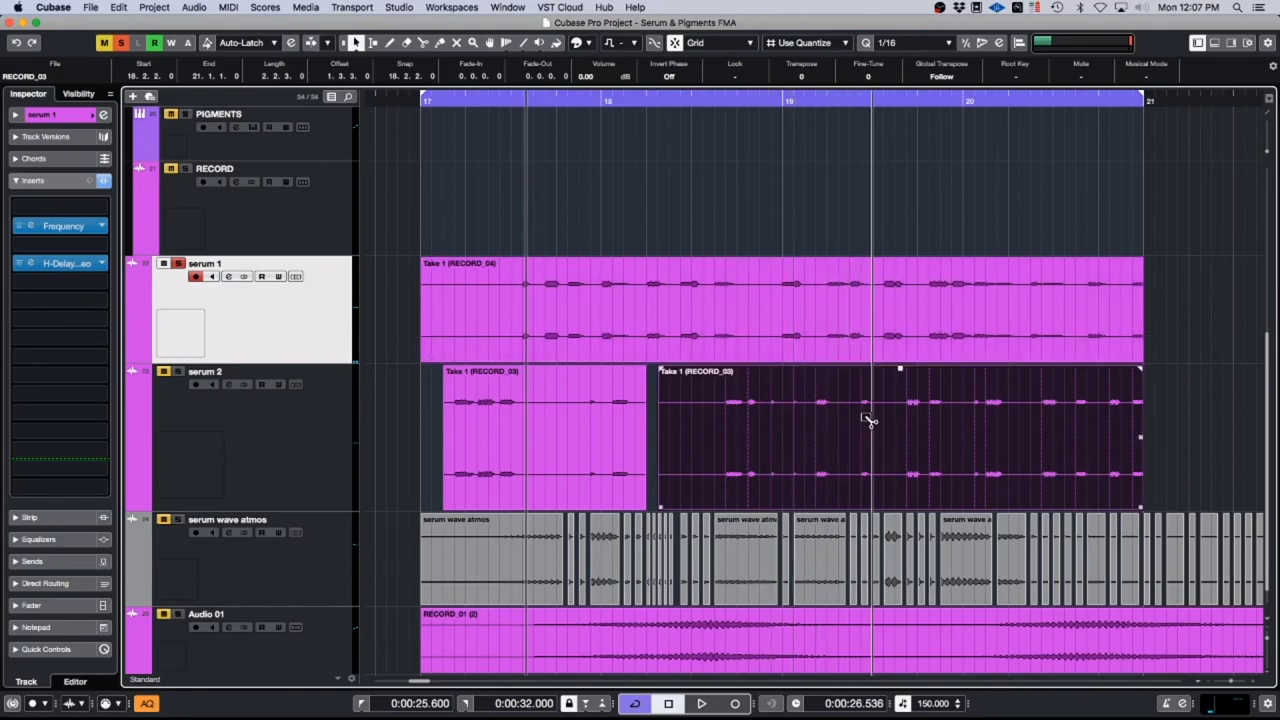
left_click(930, 440, "alt")
left_click(953, 432, "alt")
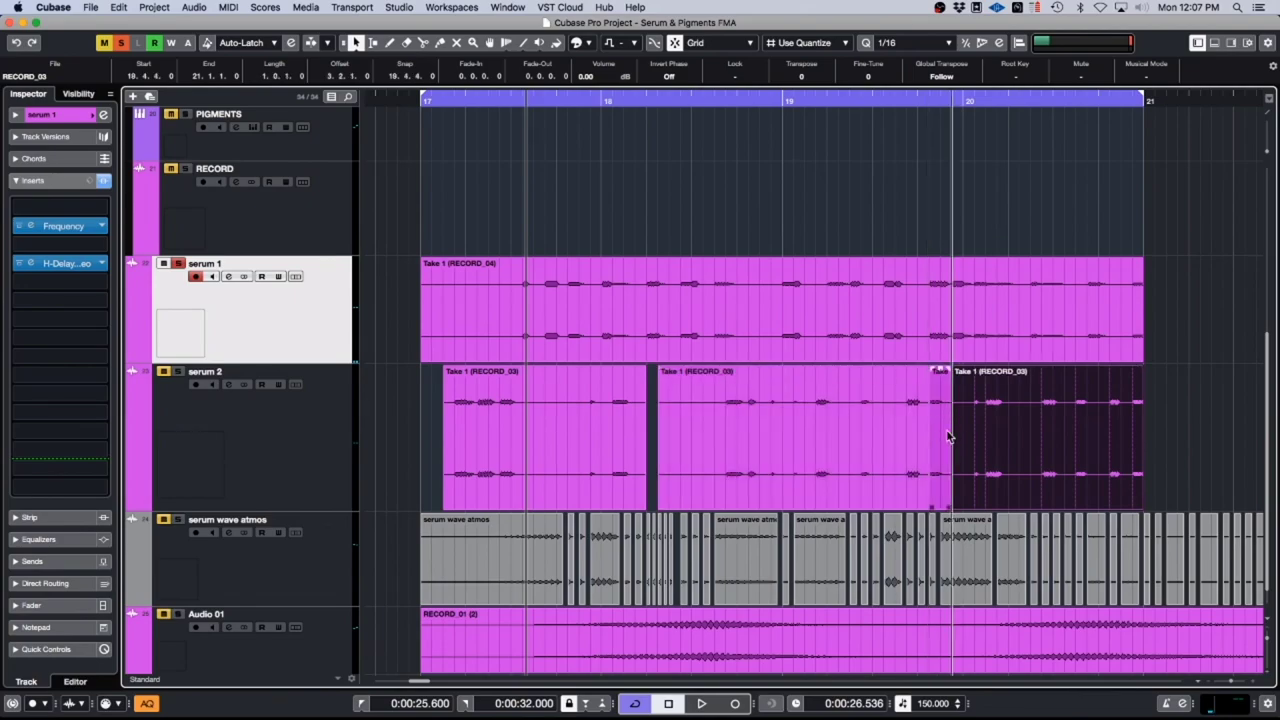
left_click(951, 329, "alt")
left_click(931, 334, "alt")
left_click(940, 332)
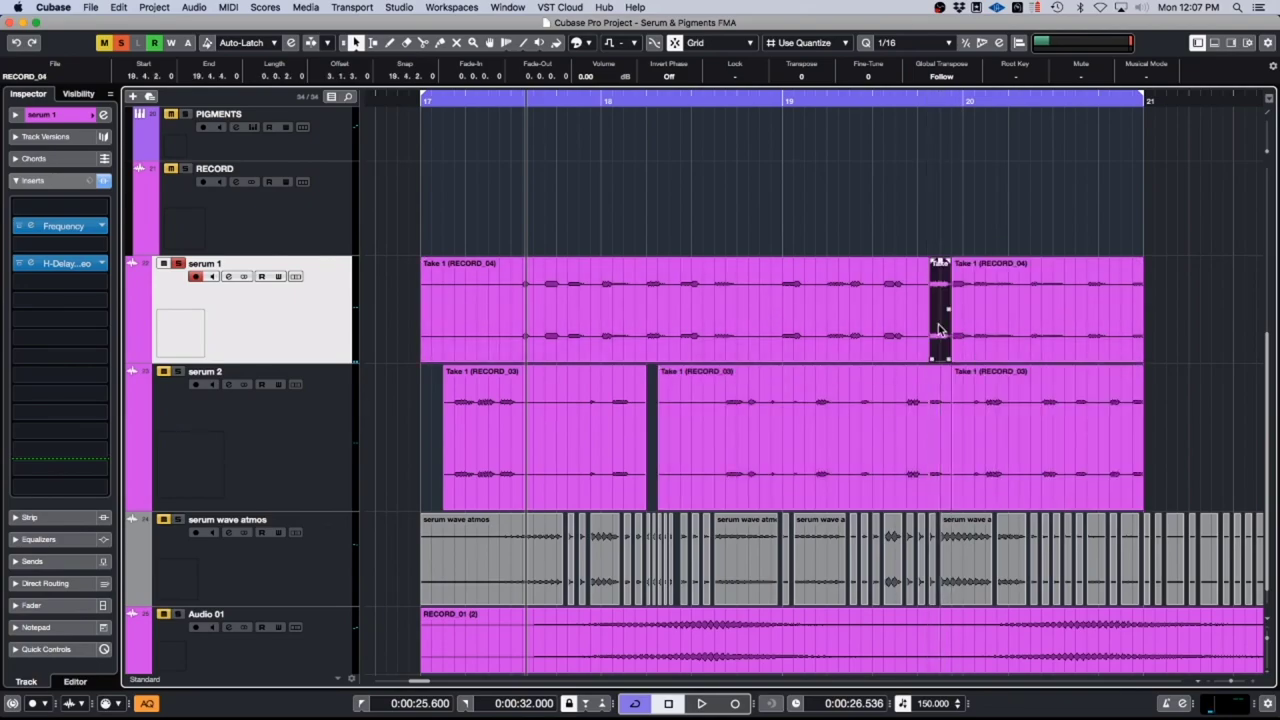
key("Delete")
Step: Cut out the slice from 20.1.2 to 20.1.3 on serum 2 and from 20.1.3 to 20.1.4 on serum 1
left_click(941, 438)
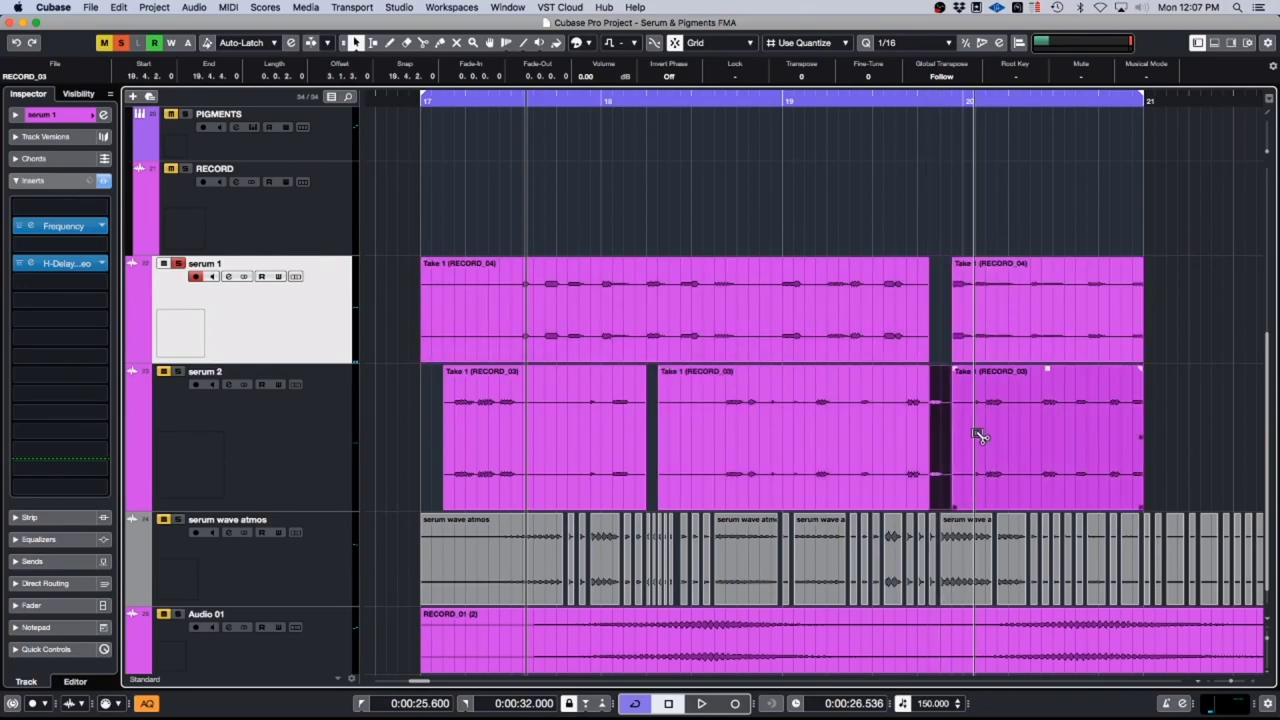
left_click(985, 436, "alt")
left_click(976, 432, "alt")
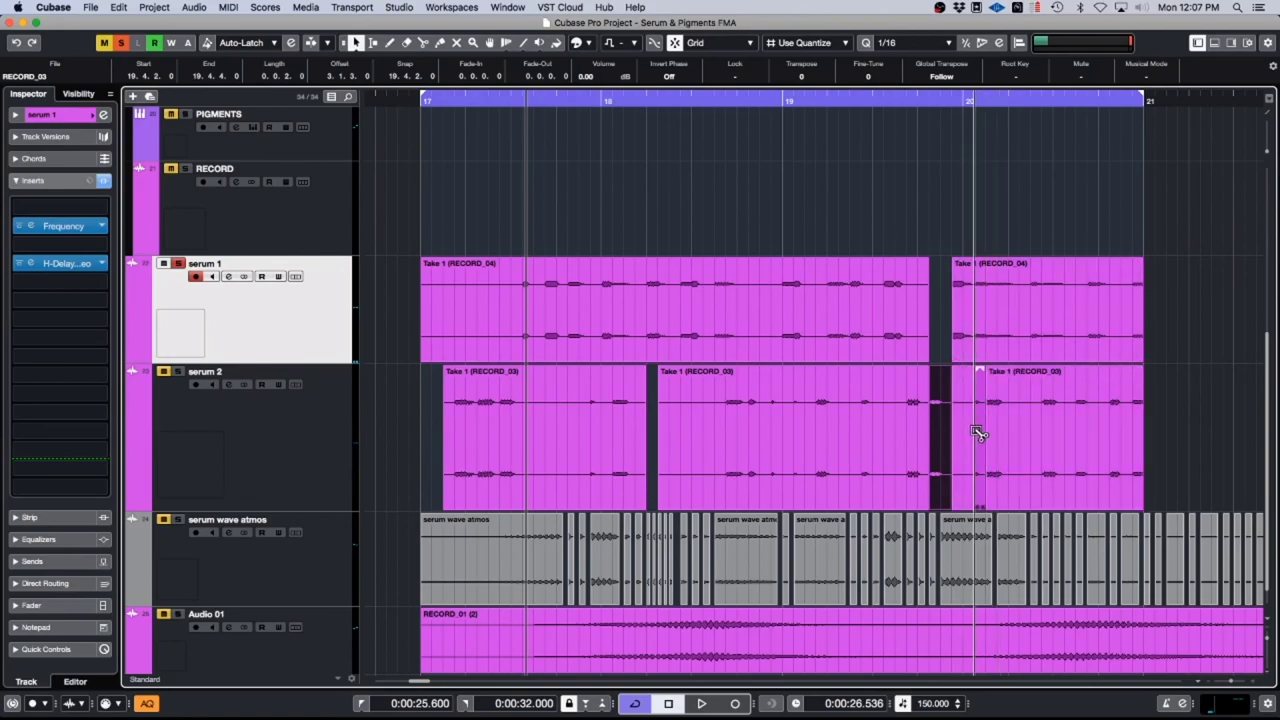
left_click(979, 431)
key("Delete")
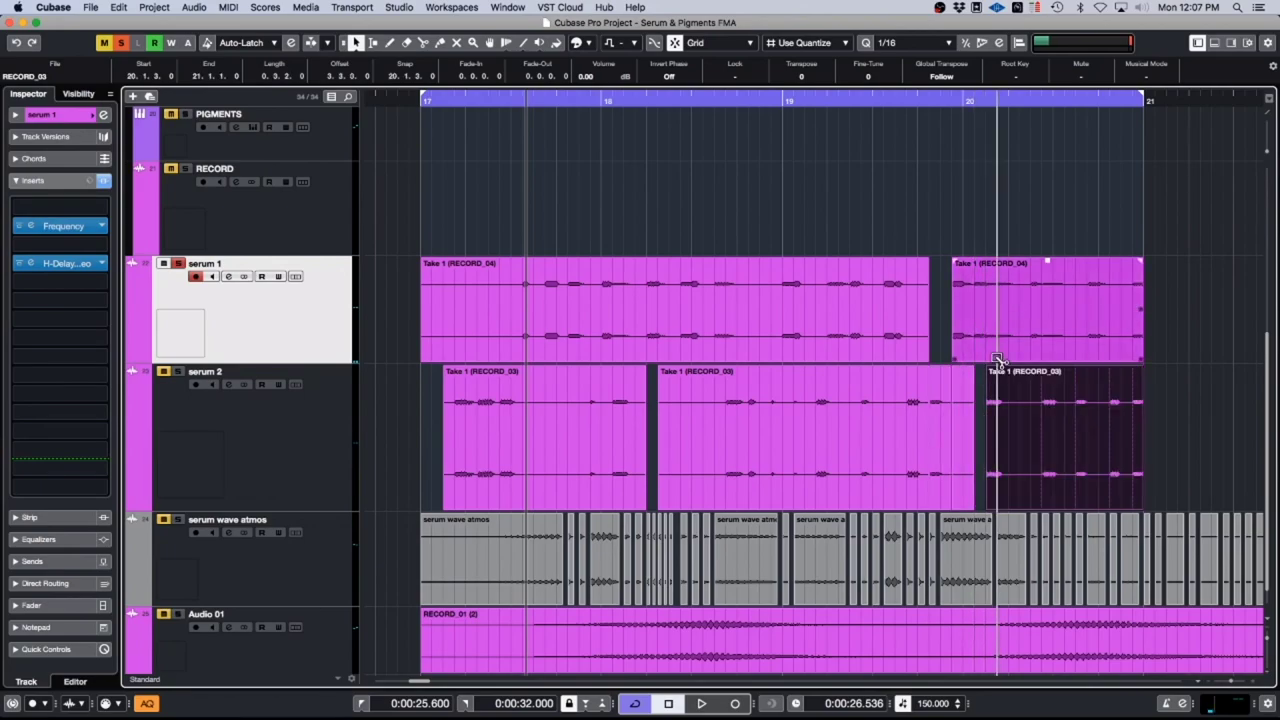
left_click(991, 351, "alt")
key("Delete")
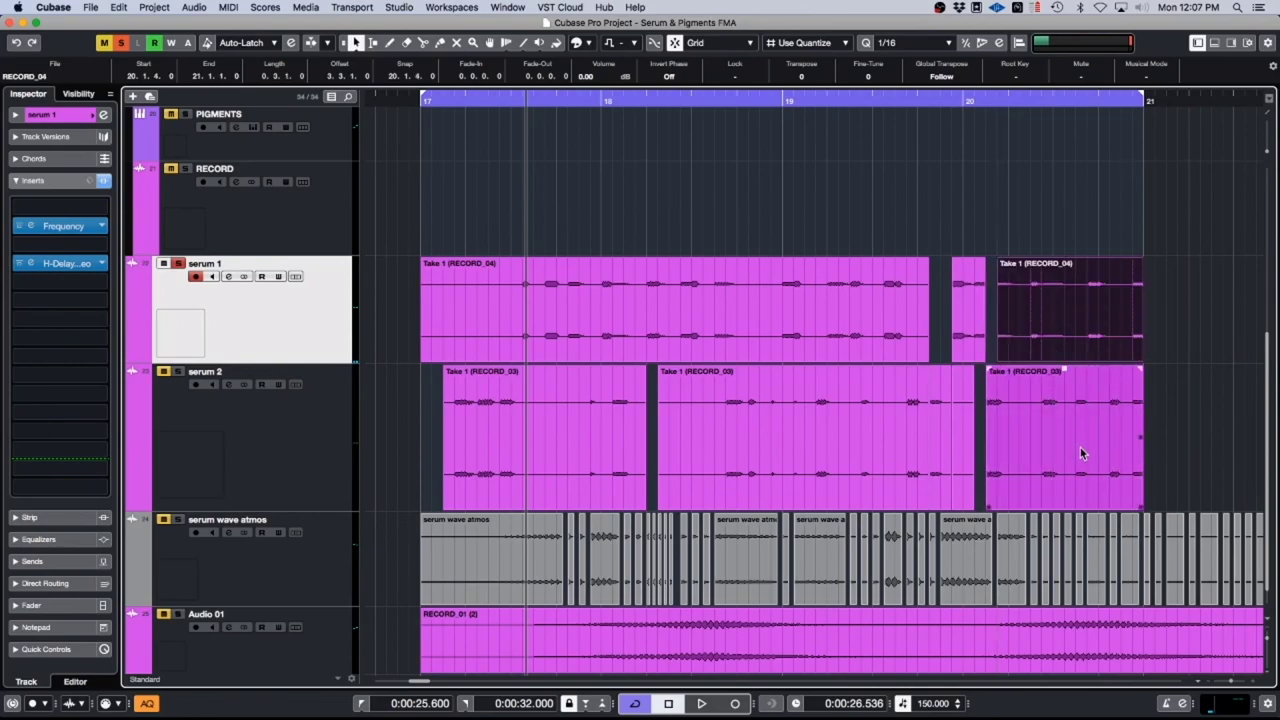
Step: Shorten the last serum 2 event so it ends at 20.4.4, and clear the event selection
left_click(1140, 400)
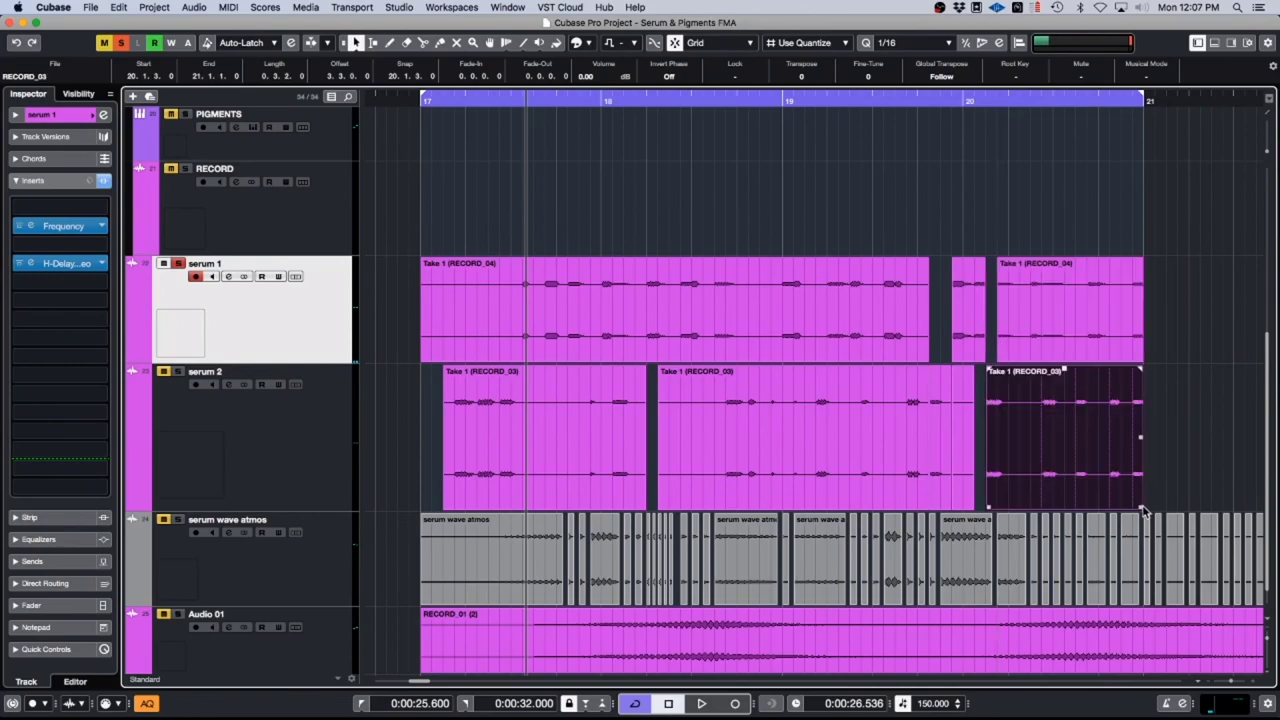
left_click_drag(1141, 508, 1131, 508)
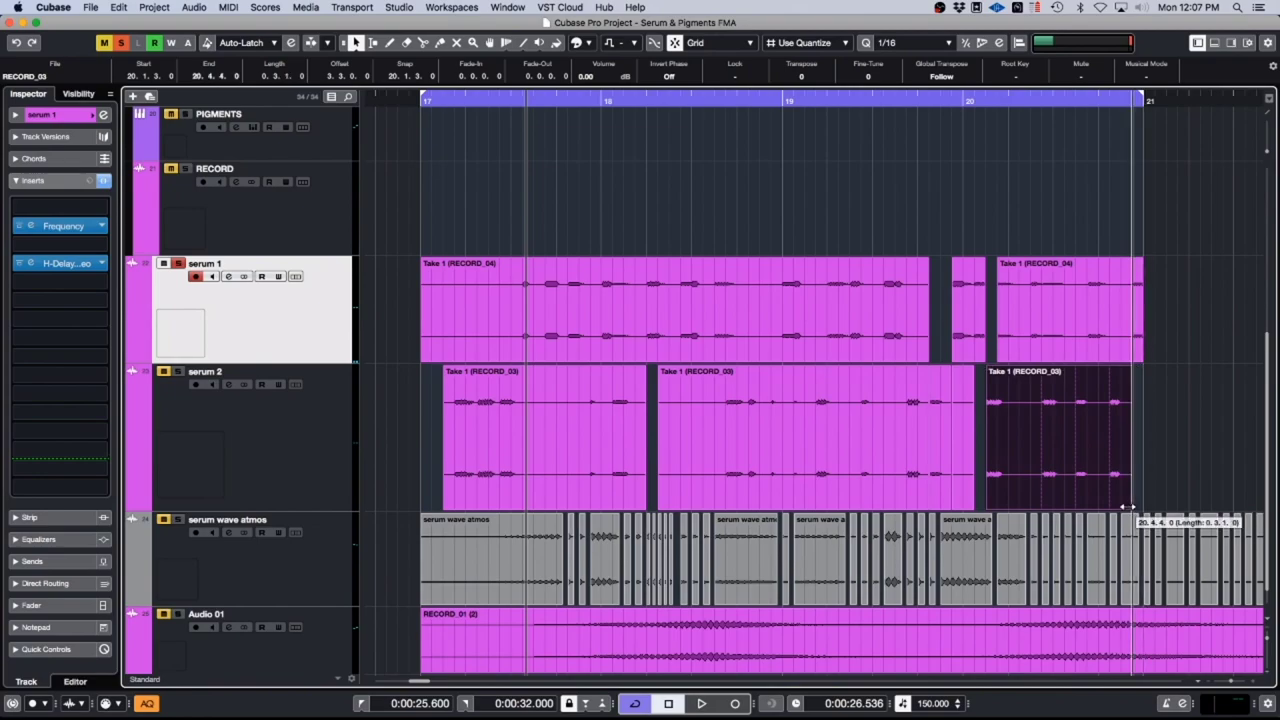
left_click(1141, 360)
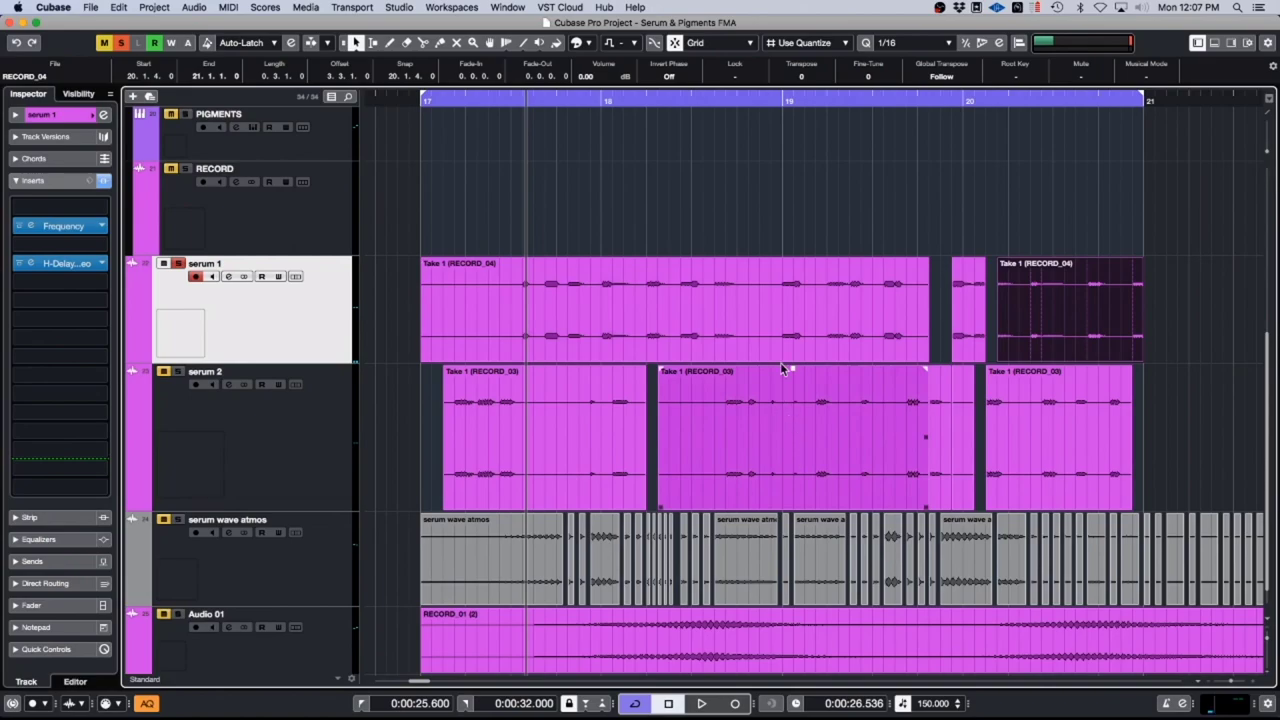
left_click(735, 438)
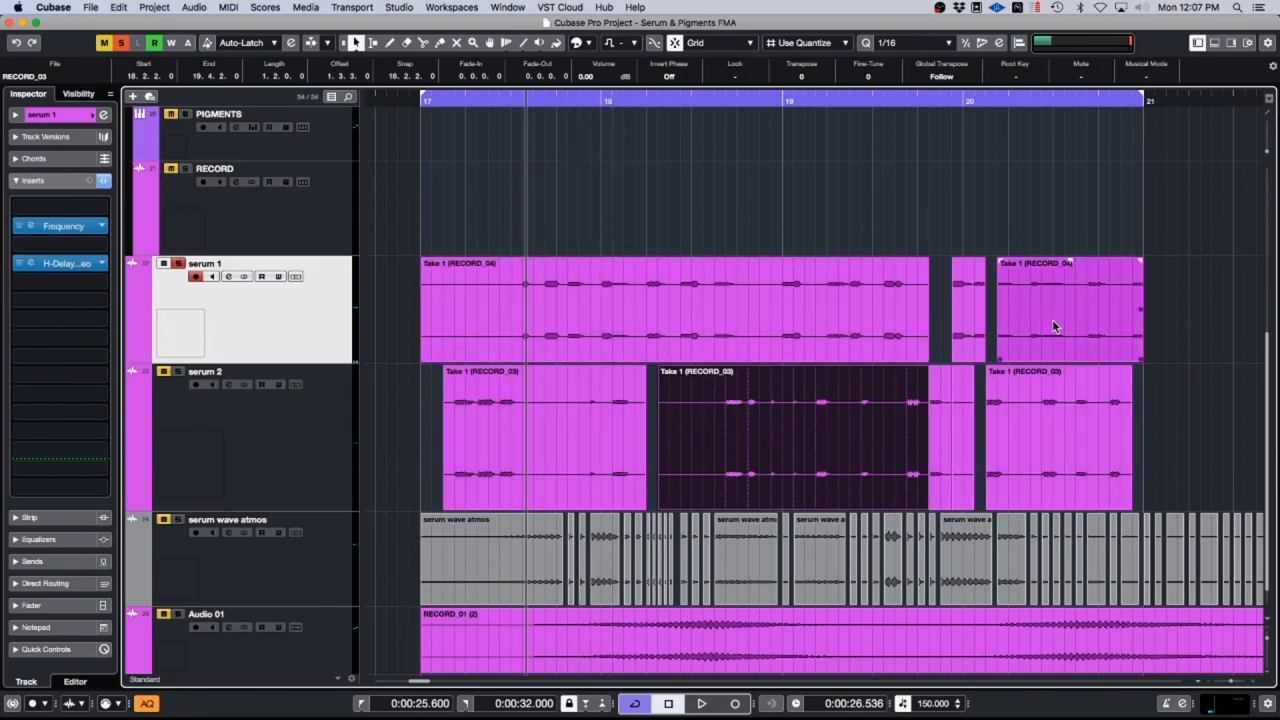
left_click(1217, 405)
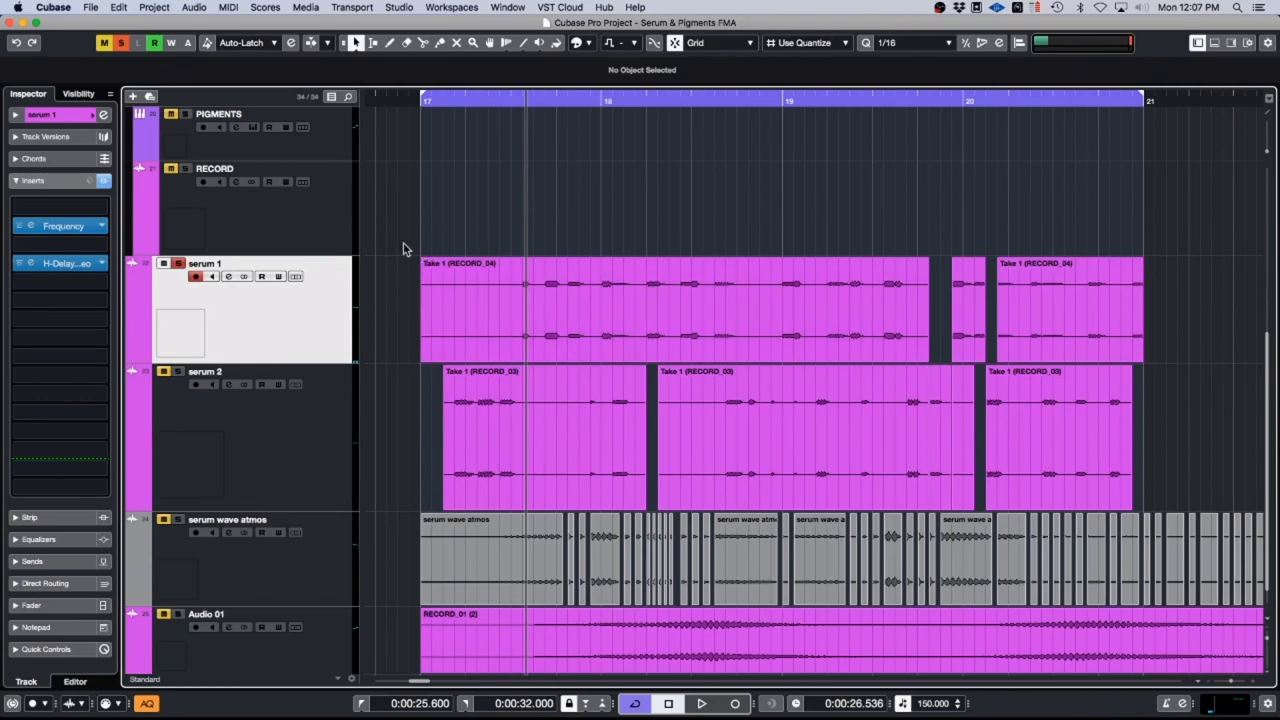
Step: Give all events on both serum tracks a very short fade-out and solo serum 2 alongside serum 1 during playback
left_click_drag(514, 345, 1160, 410)
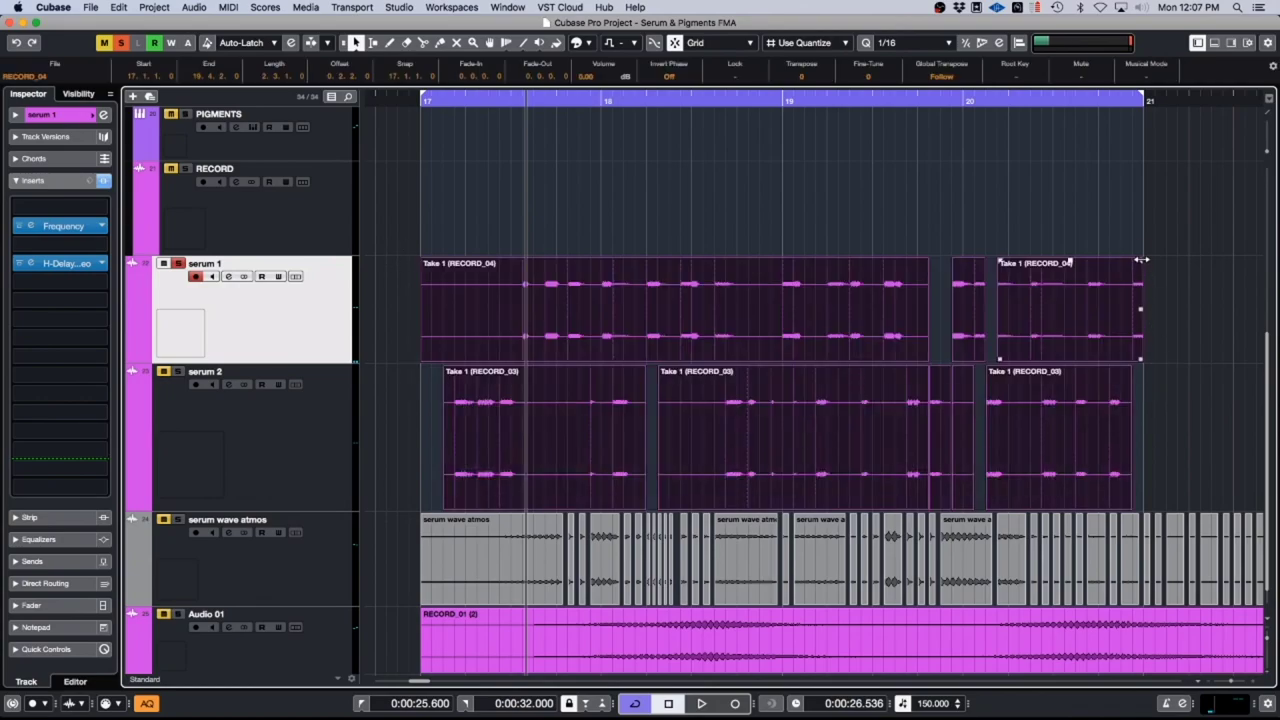
left_click_drag(1141, 260, 1138, 260)
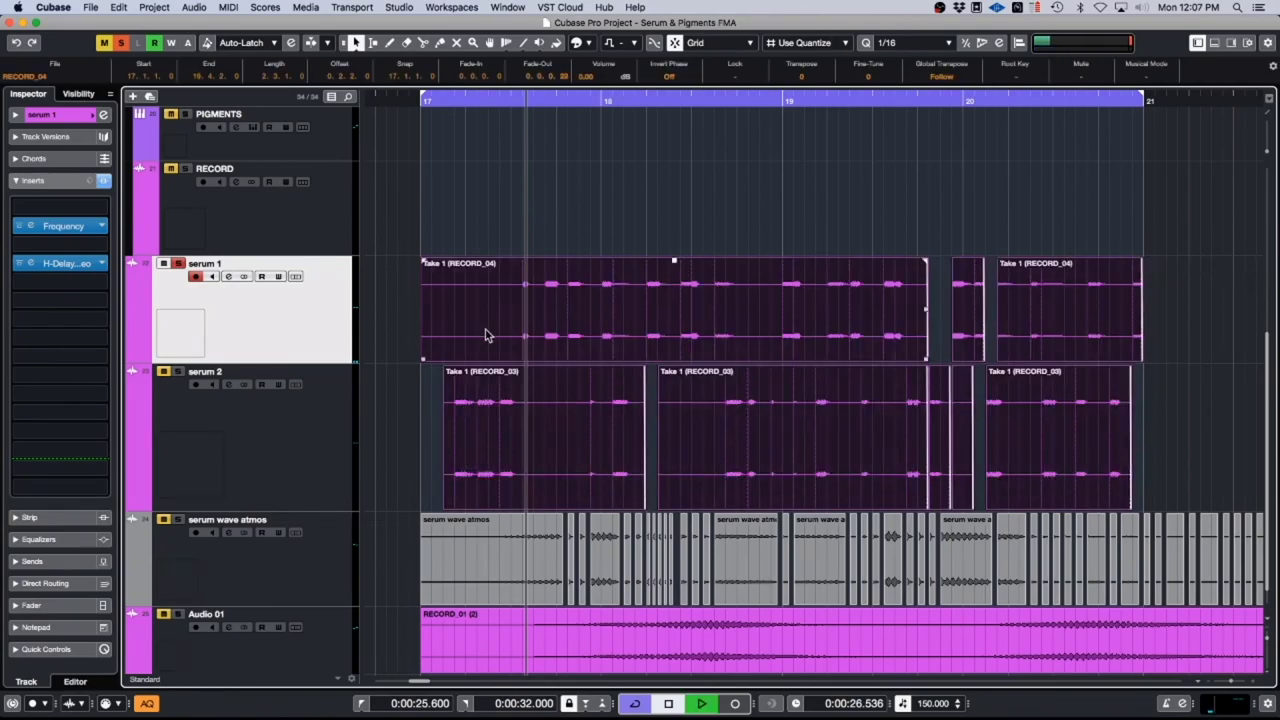
left_click(178, 372)
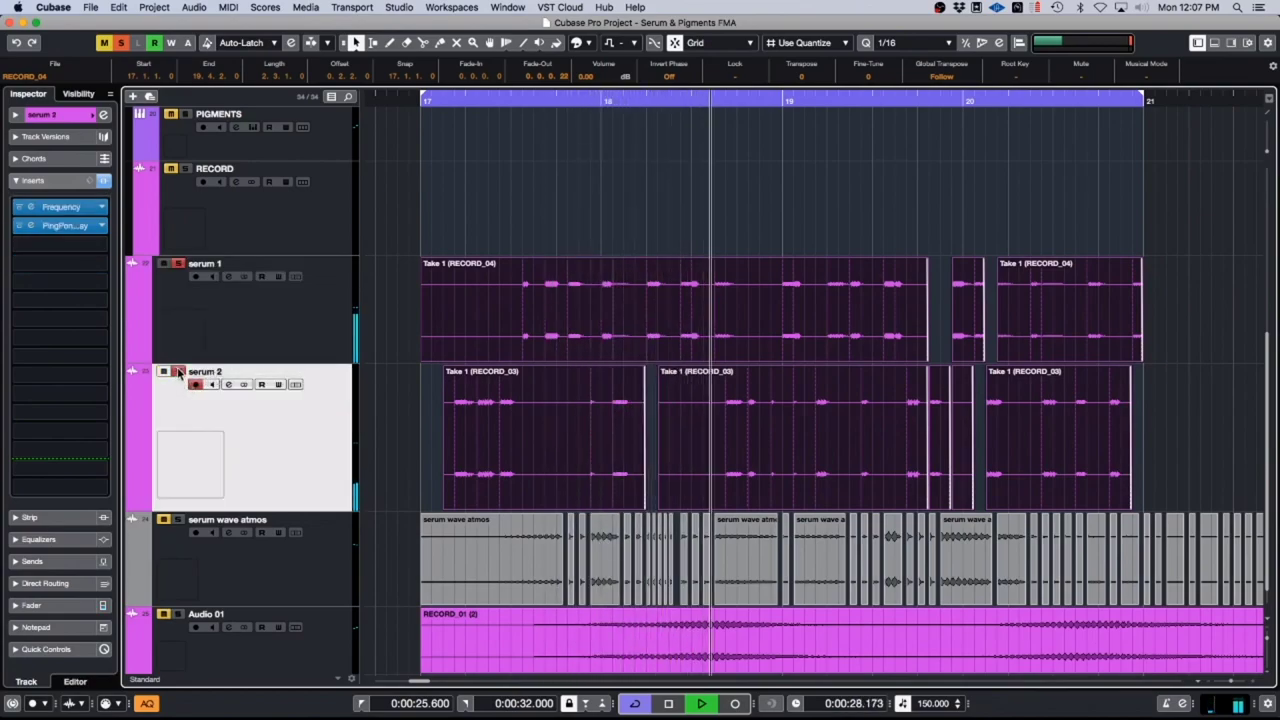
Step: Clear the event selection and cut out the slice from 17.4.2 to 17.4.4 on serum 1
left_click(783, 203)
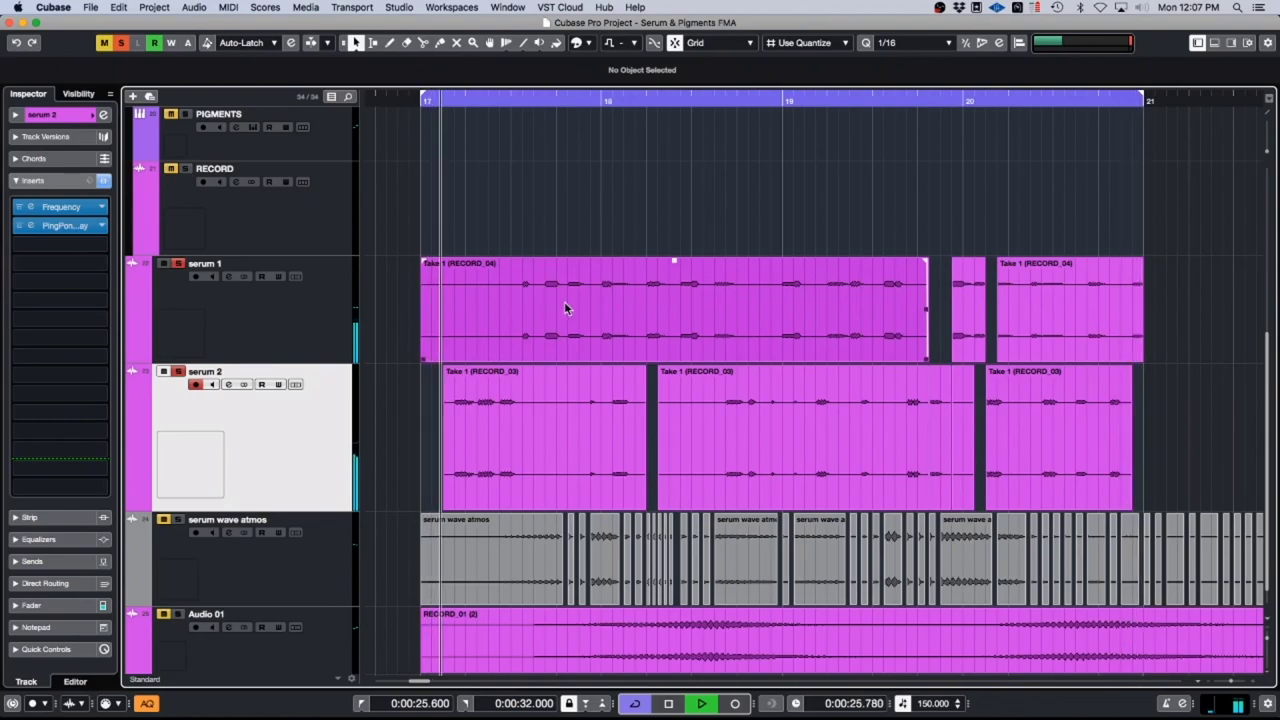
key("alt")
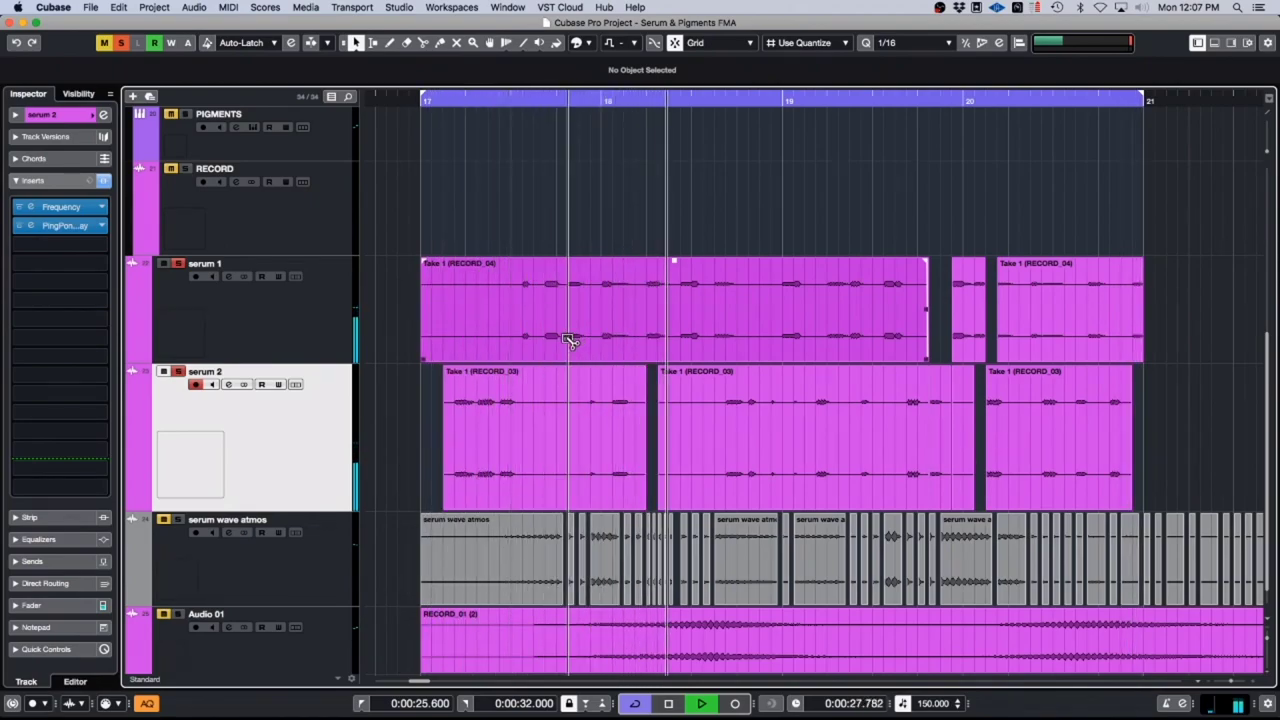
left_click(568, 340, "alt")
left_click(591, 338, "alt")
left_click(580, 338)
key("BackSpace")
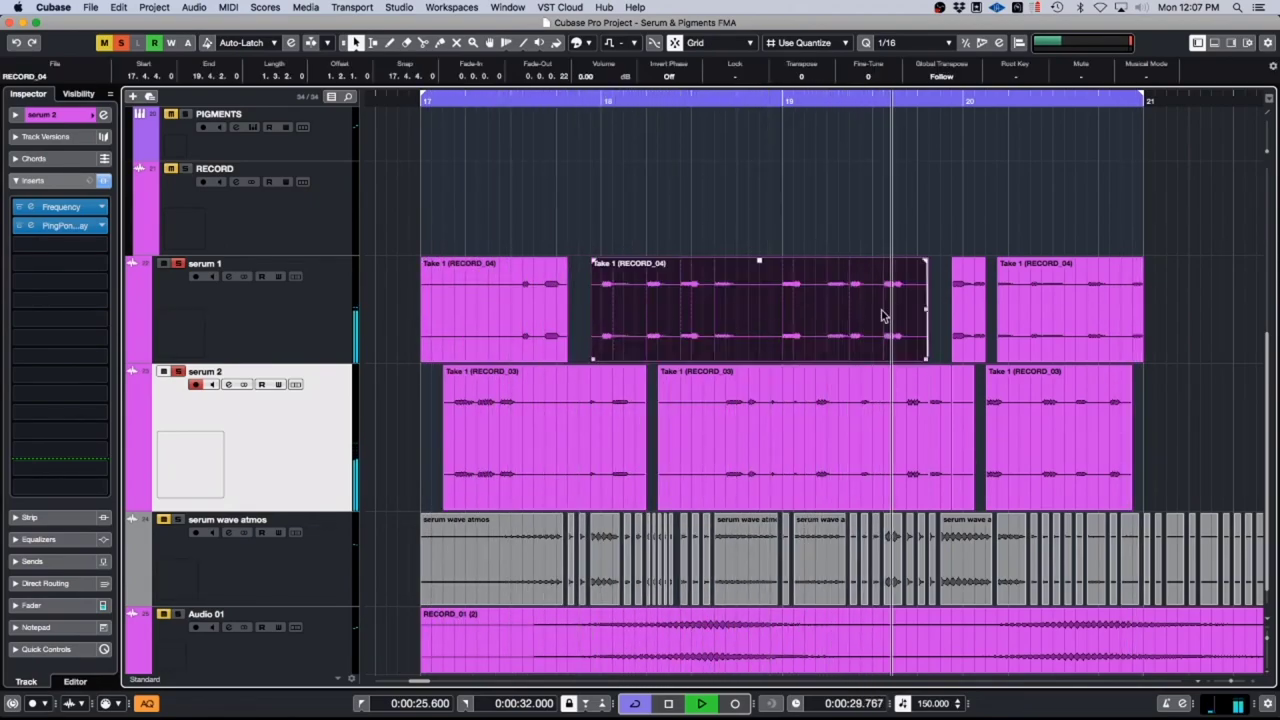
Step: Split the serum 1 take at 19.1.4 and 19.2.3 and delete the slice between the cuts
left_click(849, 343, "alt")
left_click(817, 344, "alt")
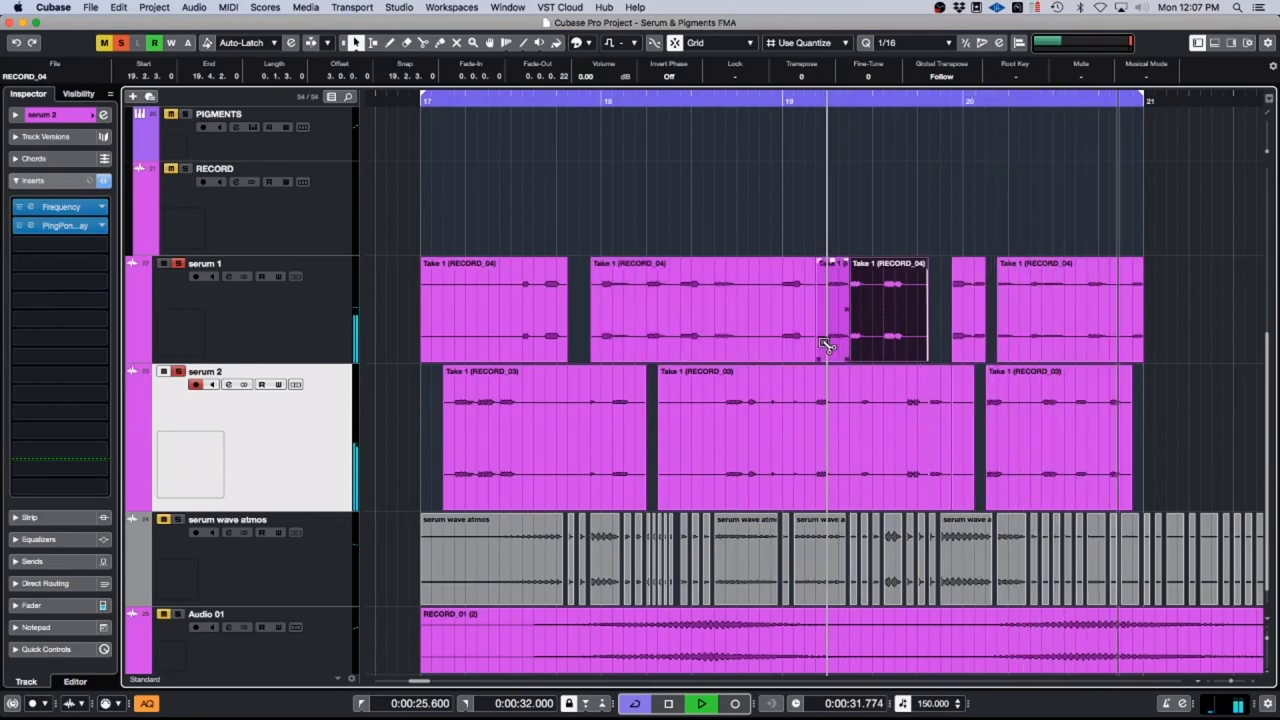
left_click(836, 341)
key("BackSpace")
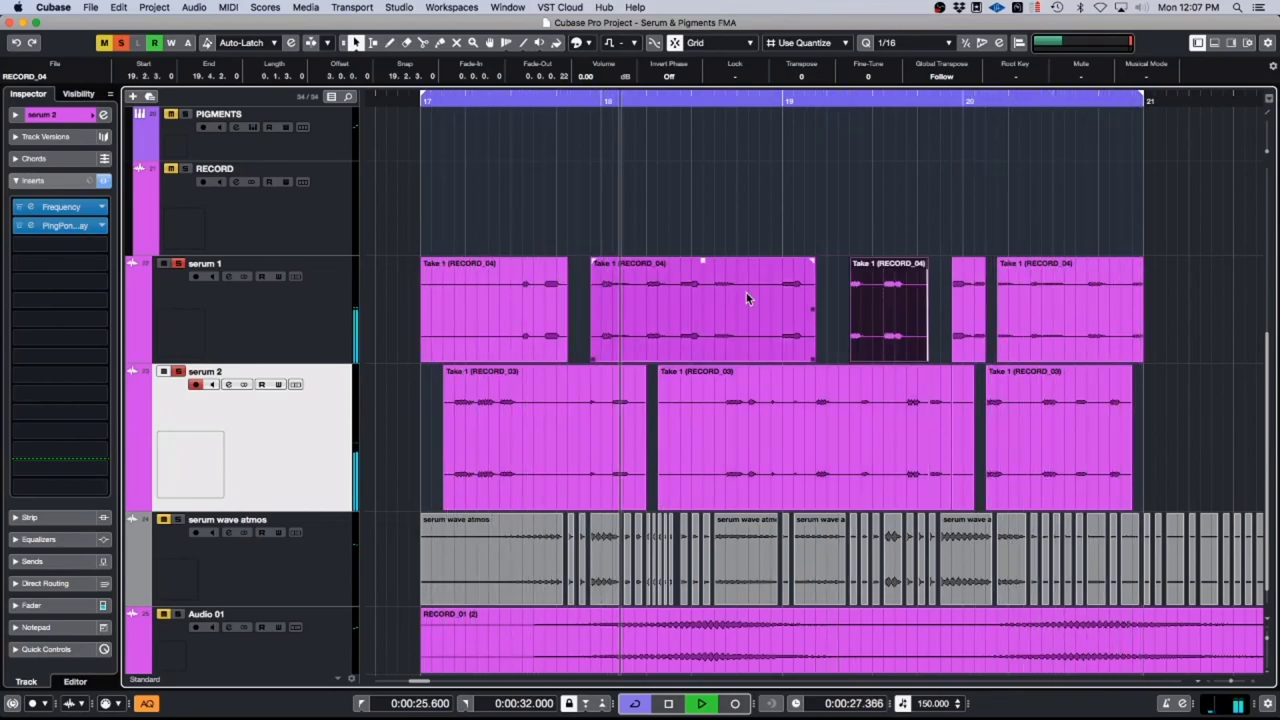
Step: Cut out the slice from 18.3.3 to 18.4.2 on serum 1 and trim the track's last event to start at 20.2.3
left_click(716, 334, "alt")
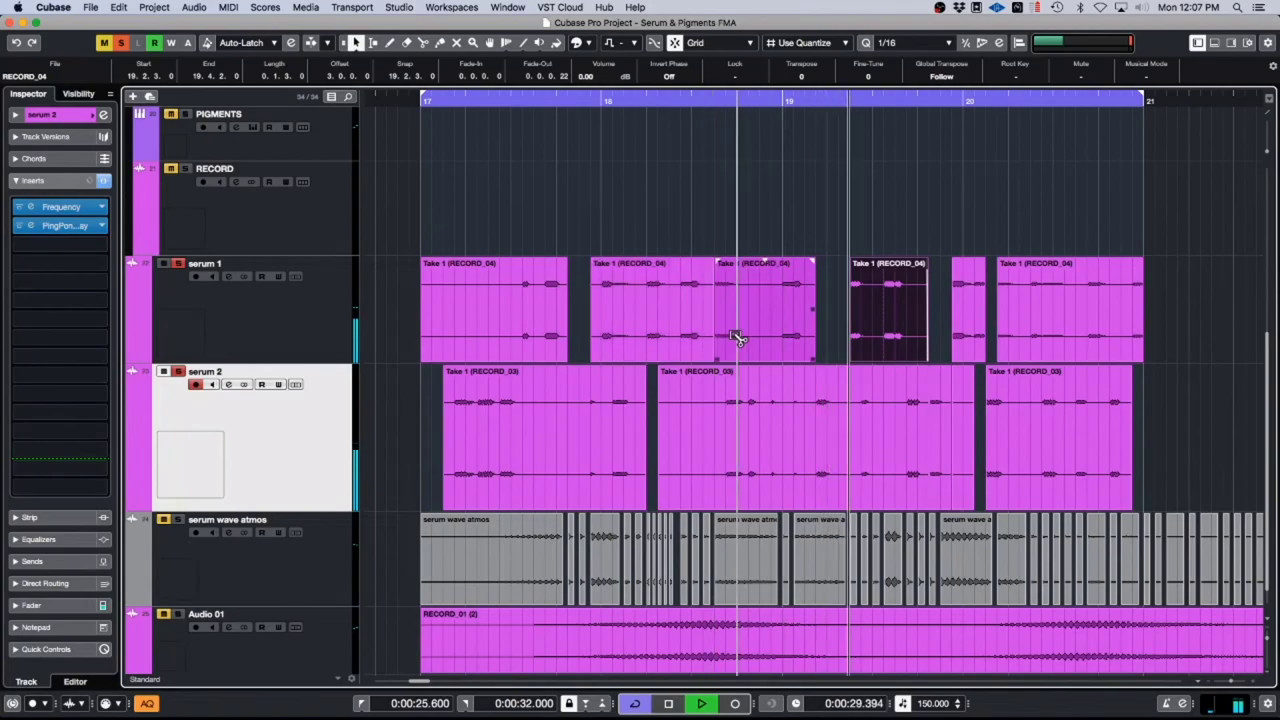
left_click(748, 336, "alt")
left_click(730, 333)
key("BackSpace")
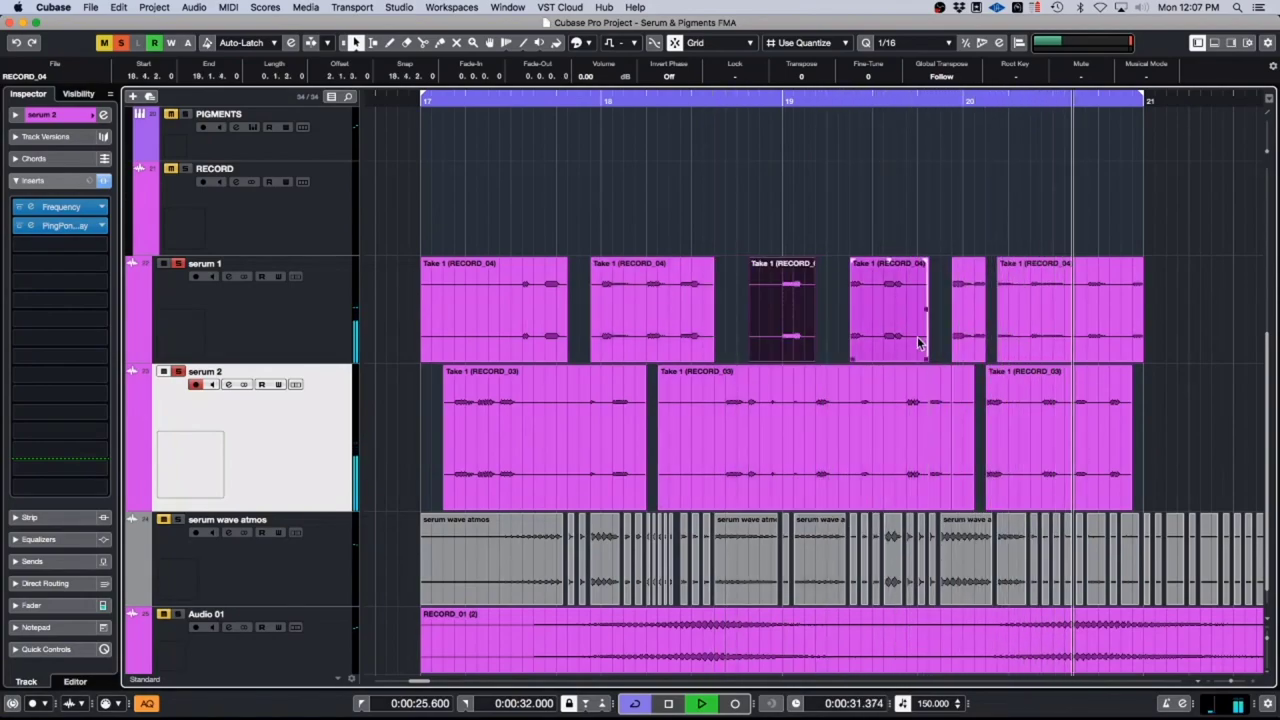
left_click(968, 330)
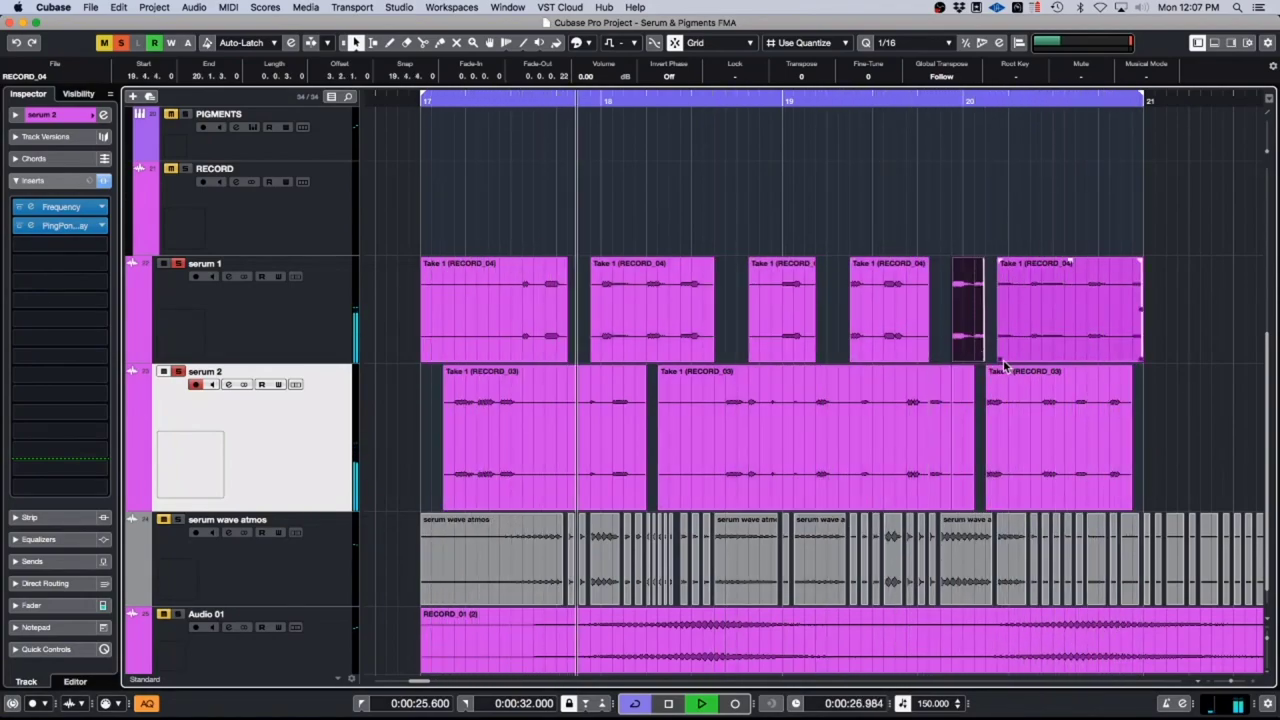
left_click_drag(1000, 358, 1032, 358)
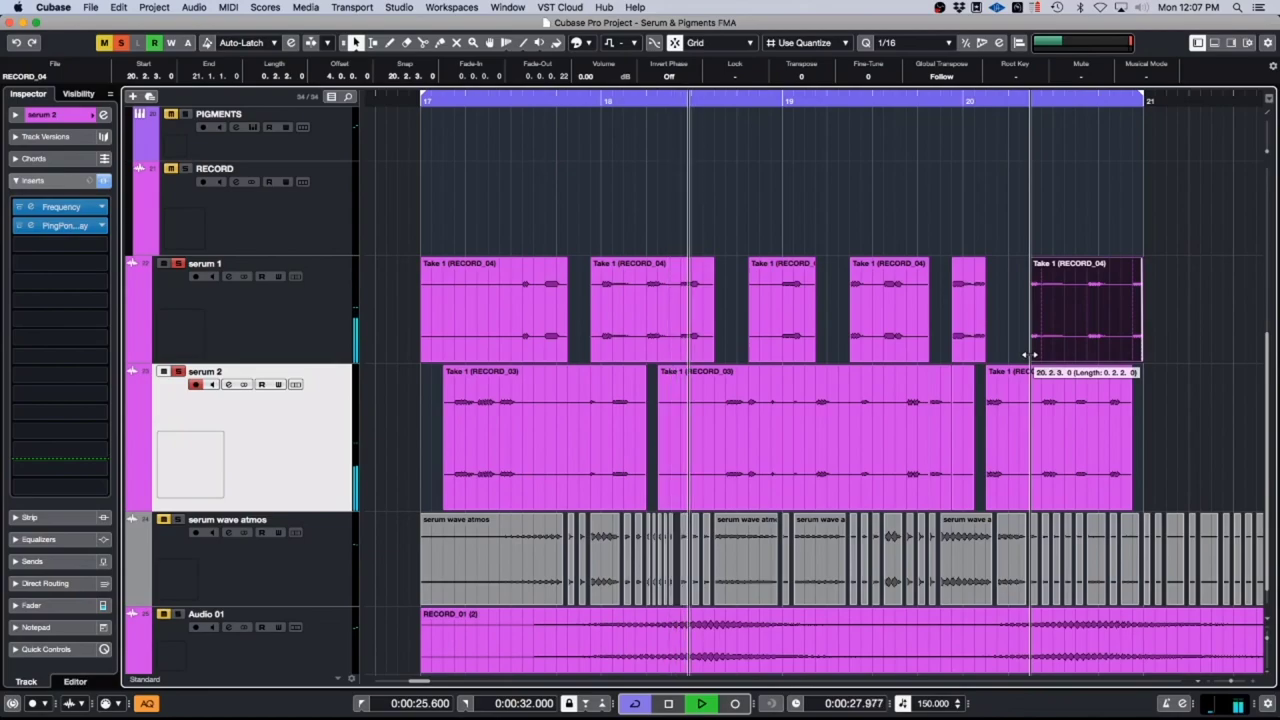
Step: Split the first serum 2 event at 17.2.2 and 17.2.4, keep the middle slice, and trim the last piece to start at 17.3.4
left_click(480, 425, "alt")
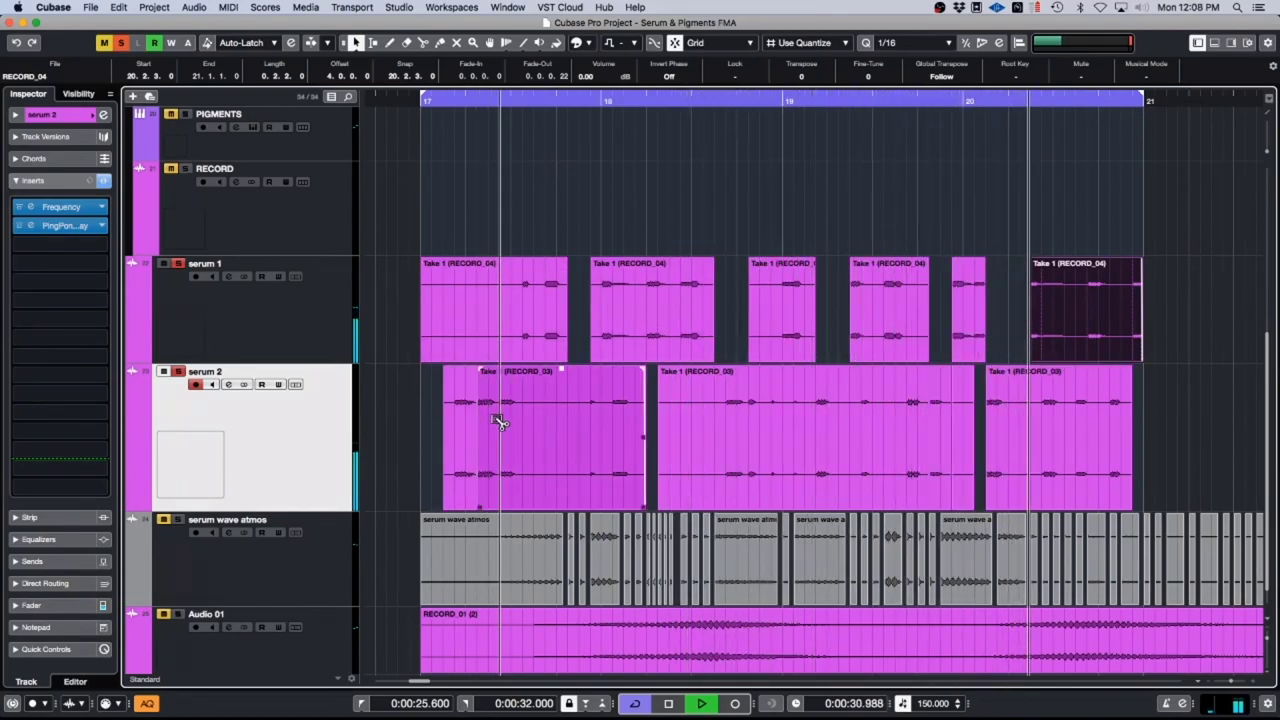
left_click(500, 421, "alt")
left_click(488, 437)
key("Delete")
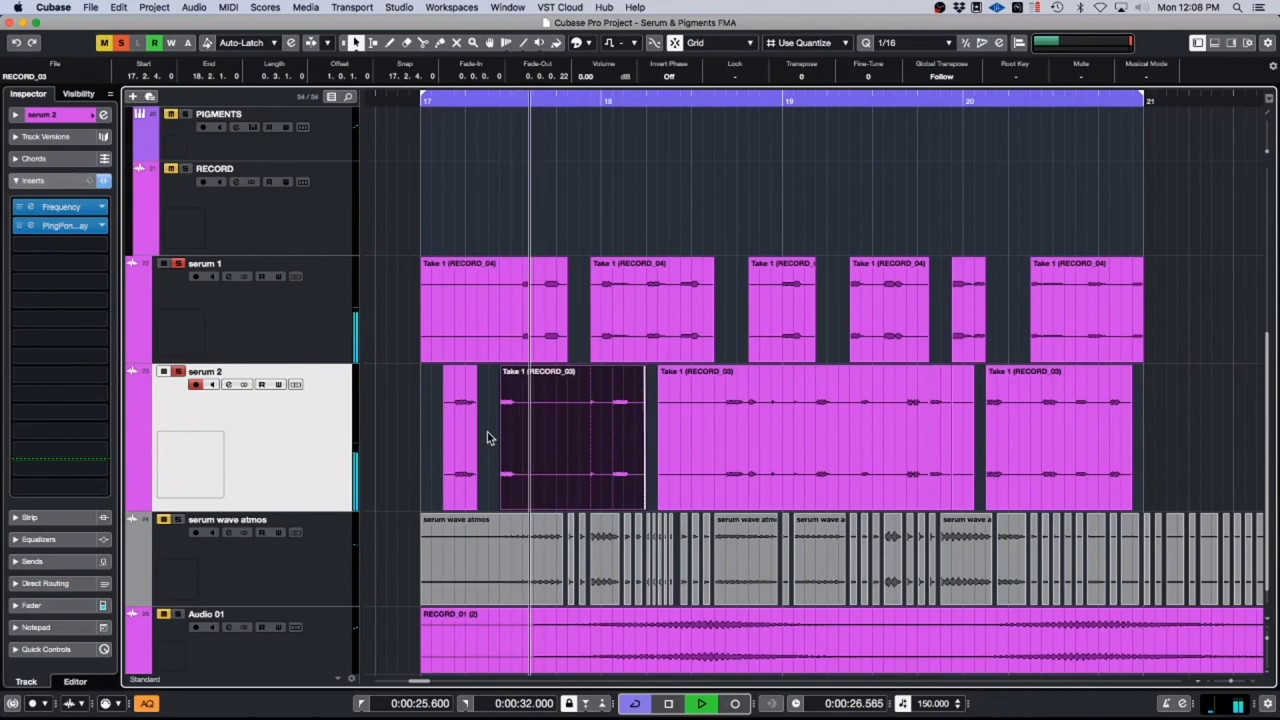
key("super+z")
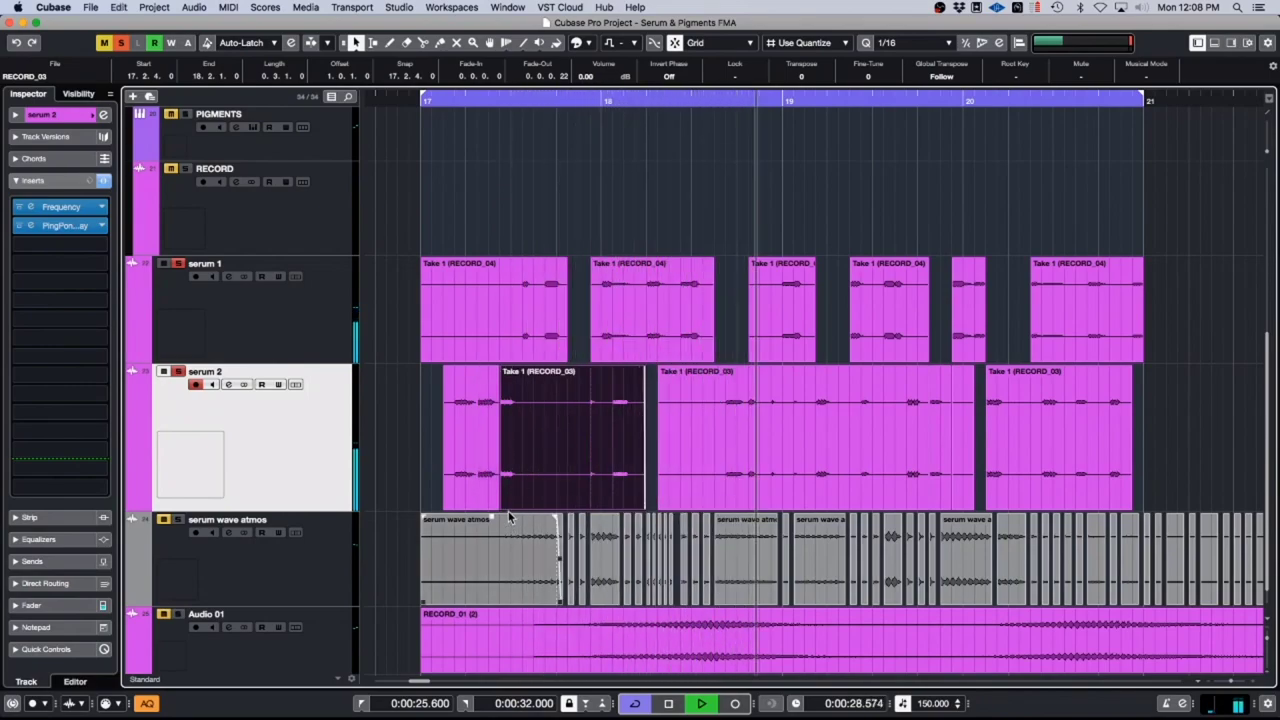
left_click_drag(502, 508, 546, 508)
Step: Select the serum 1 track and open its H-Delay Stereo insert to review the delay settings during playback
left_click(306, 316)
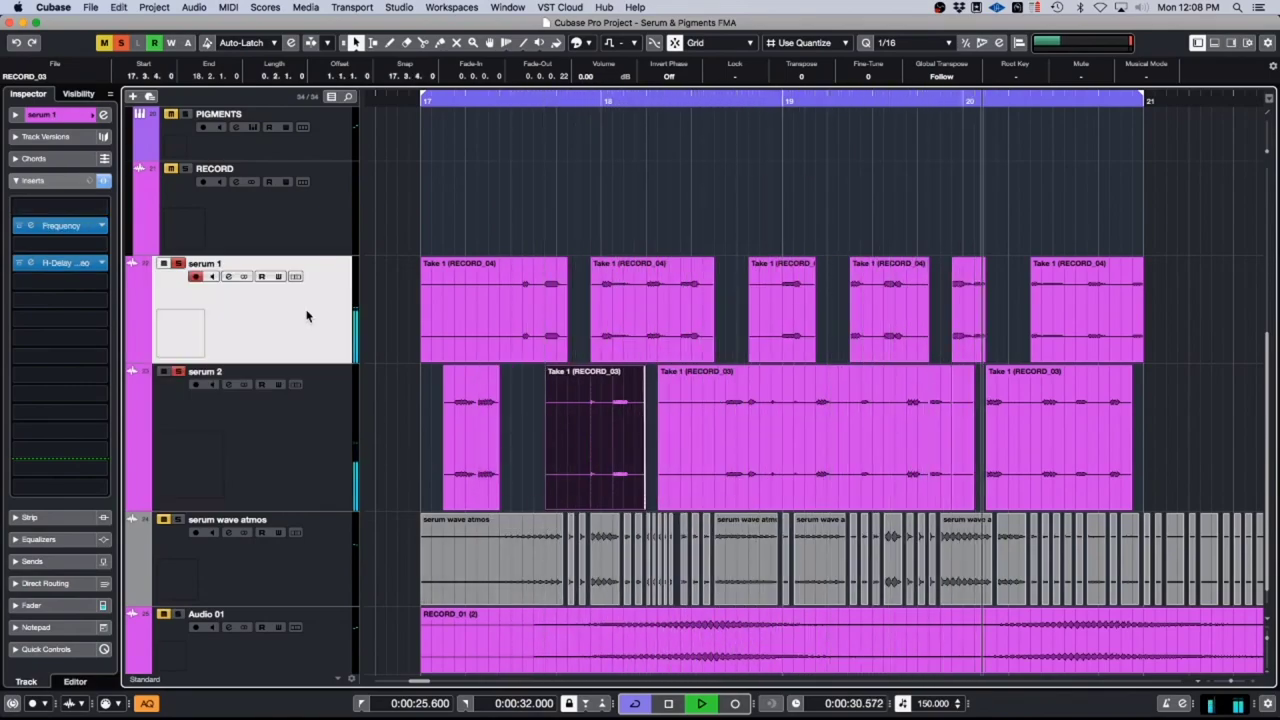
left_click(314, 463)
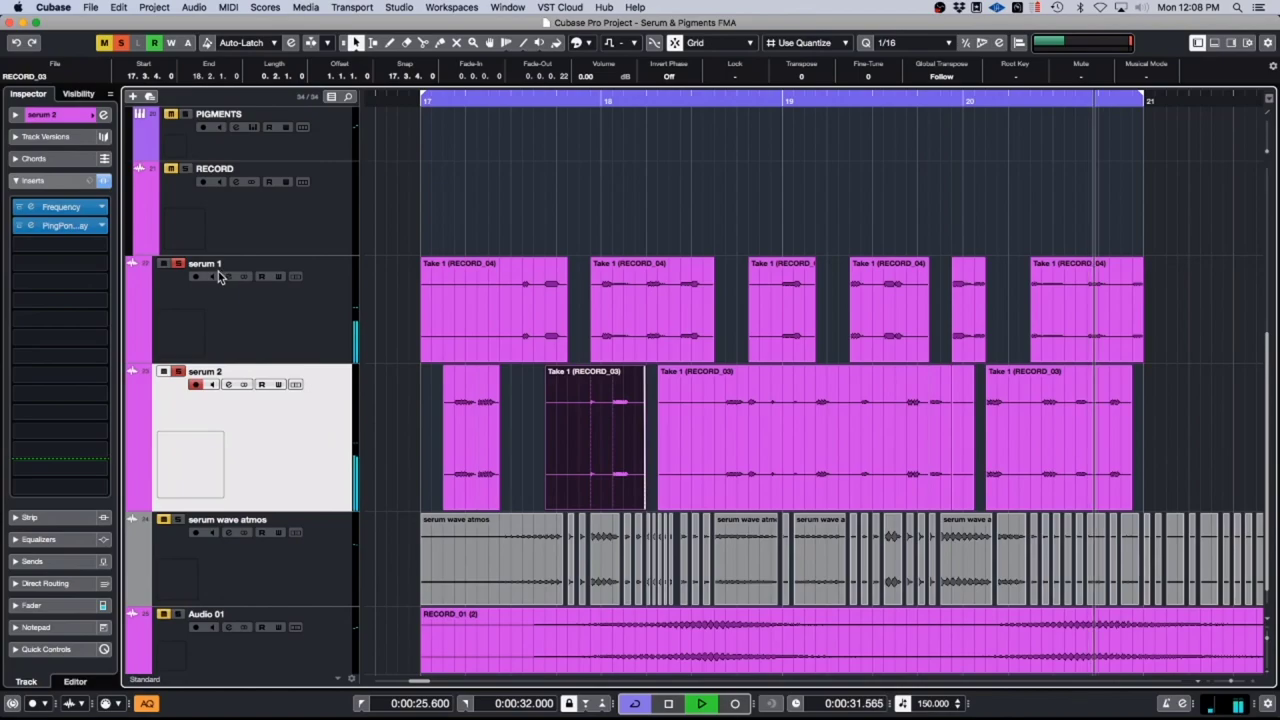
left_click(282, 318)
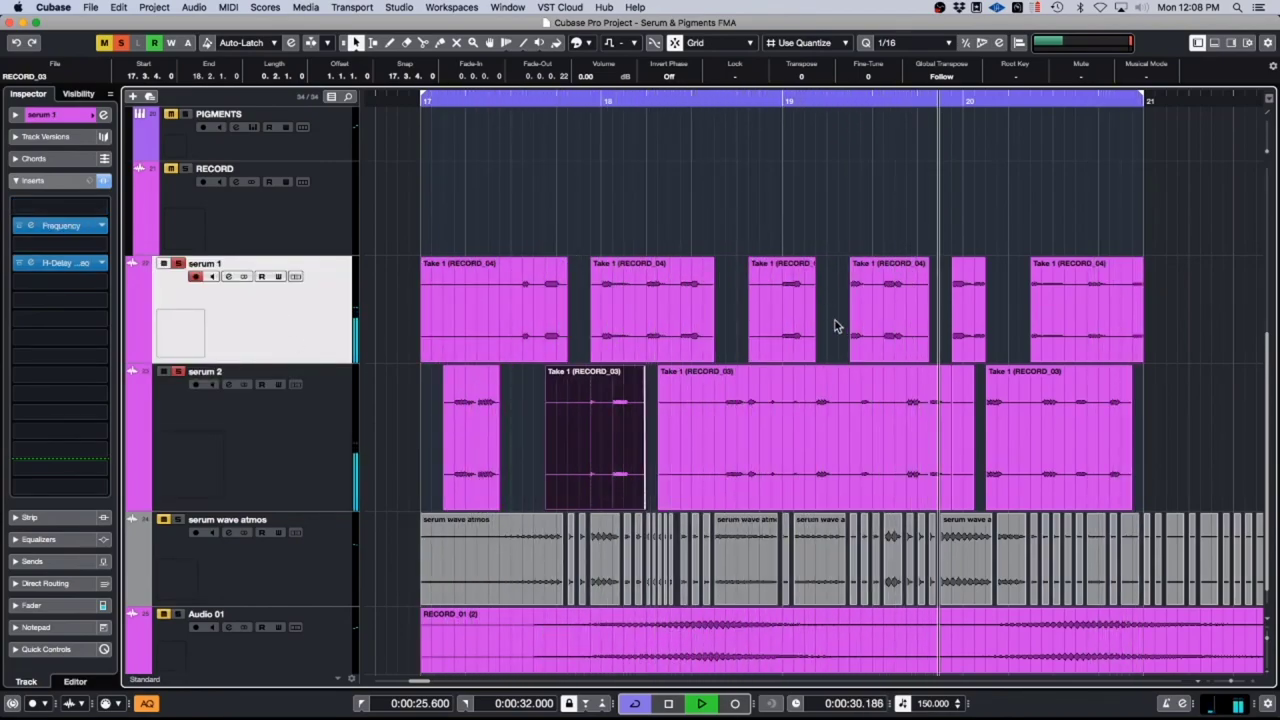
left_click(100, 267)
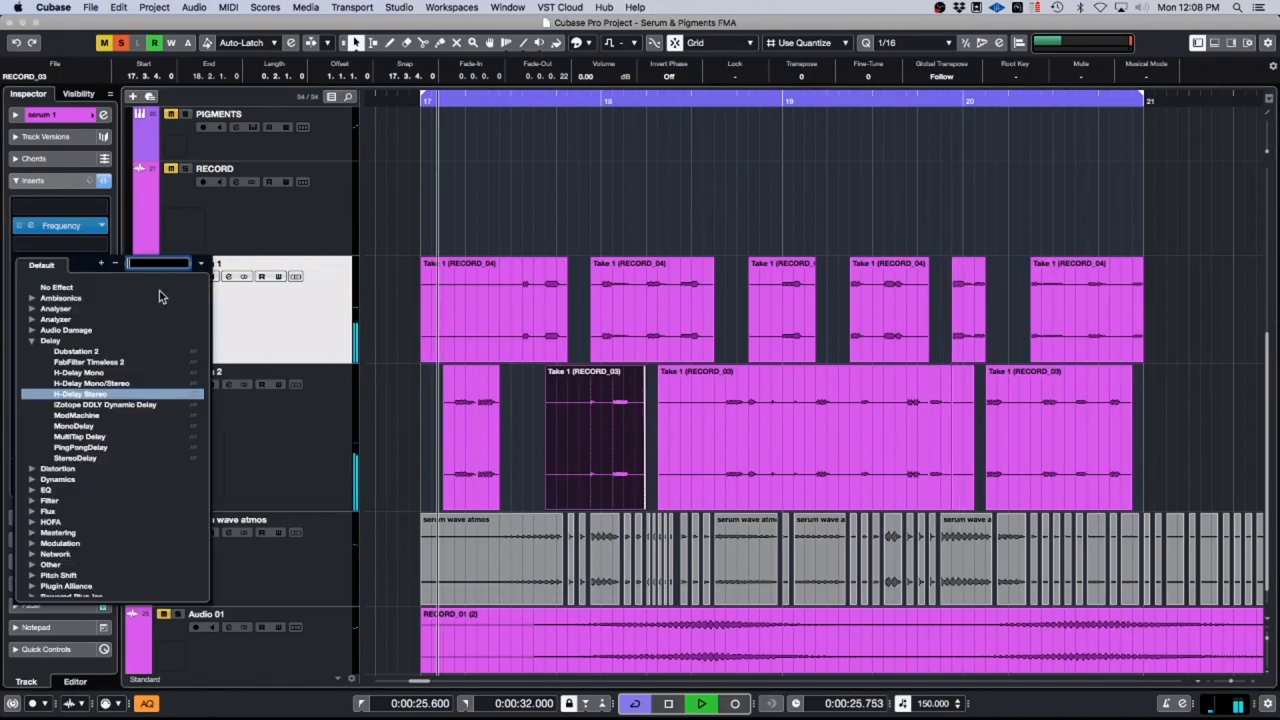
left_click(70, 278)
right_click(1080, 259)
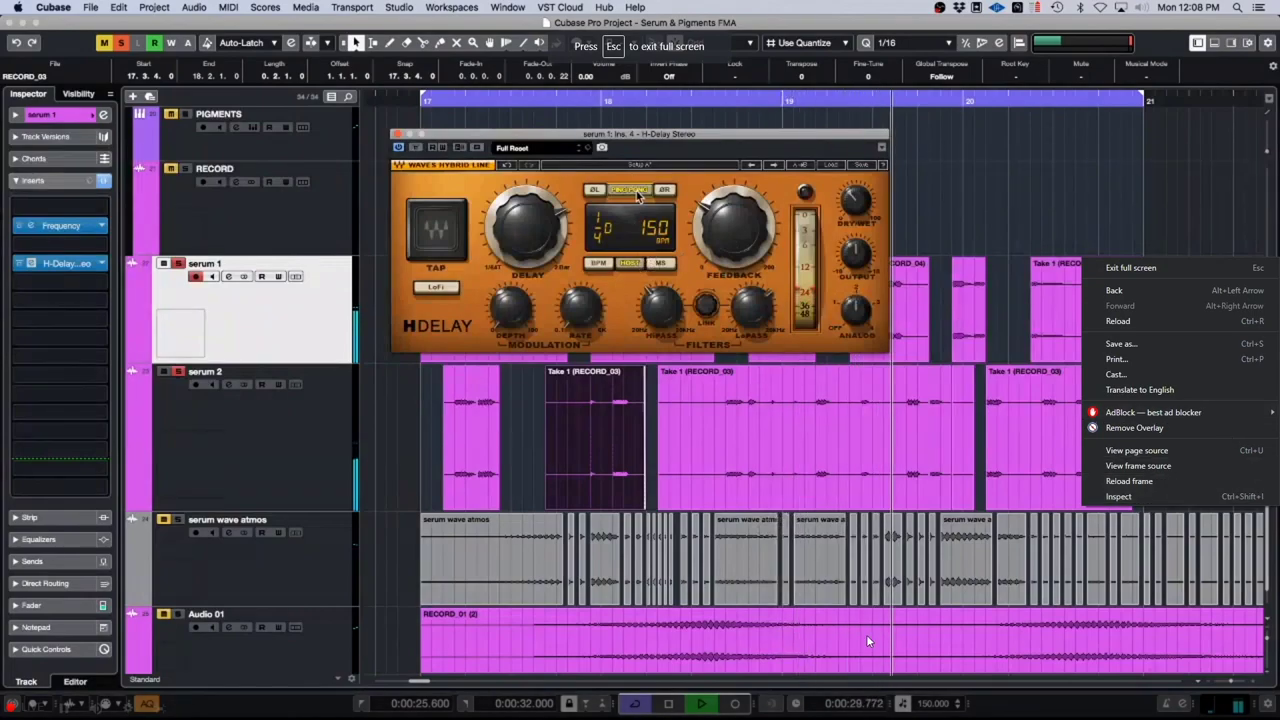
key("Escape")
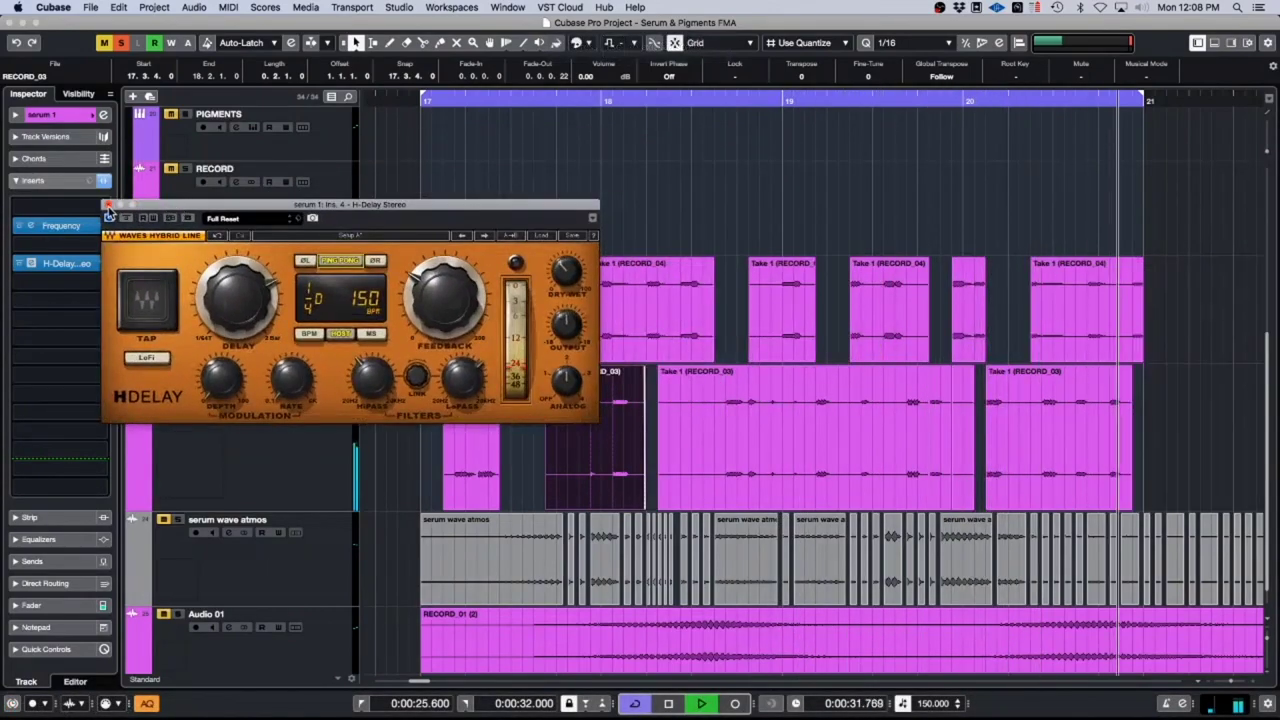